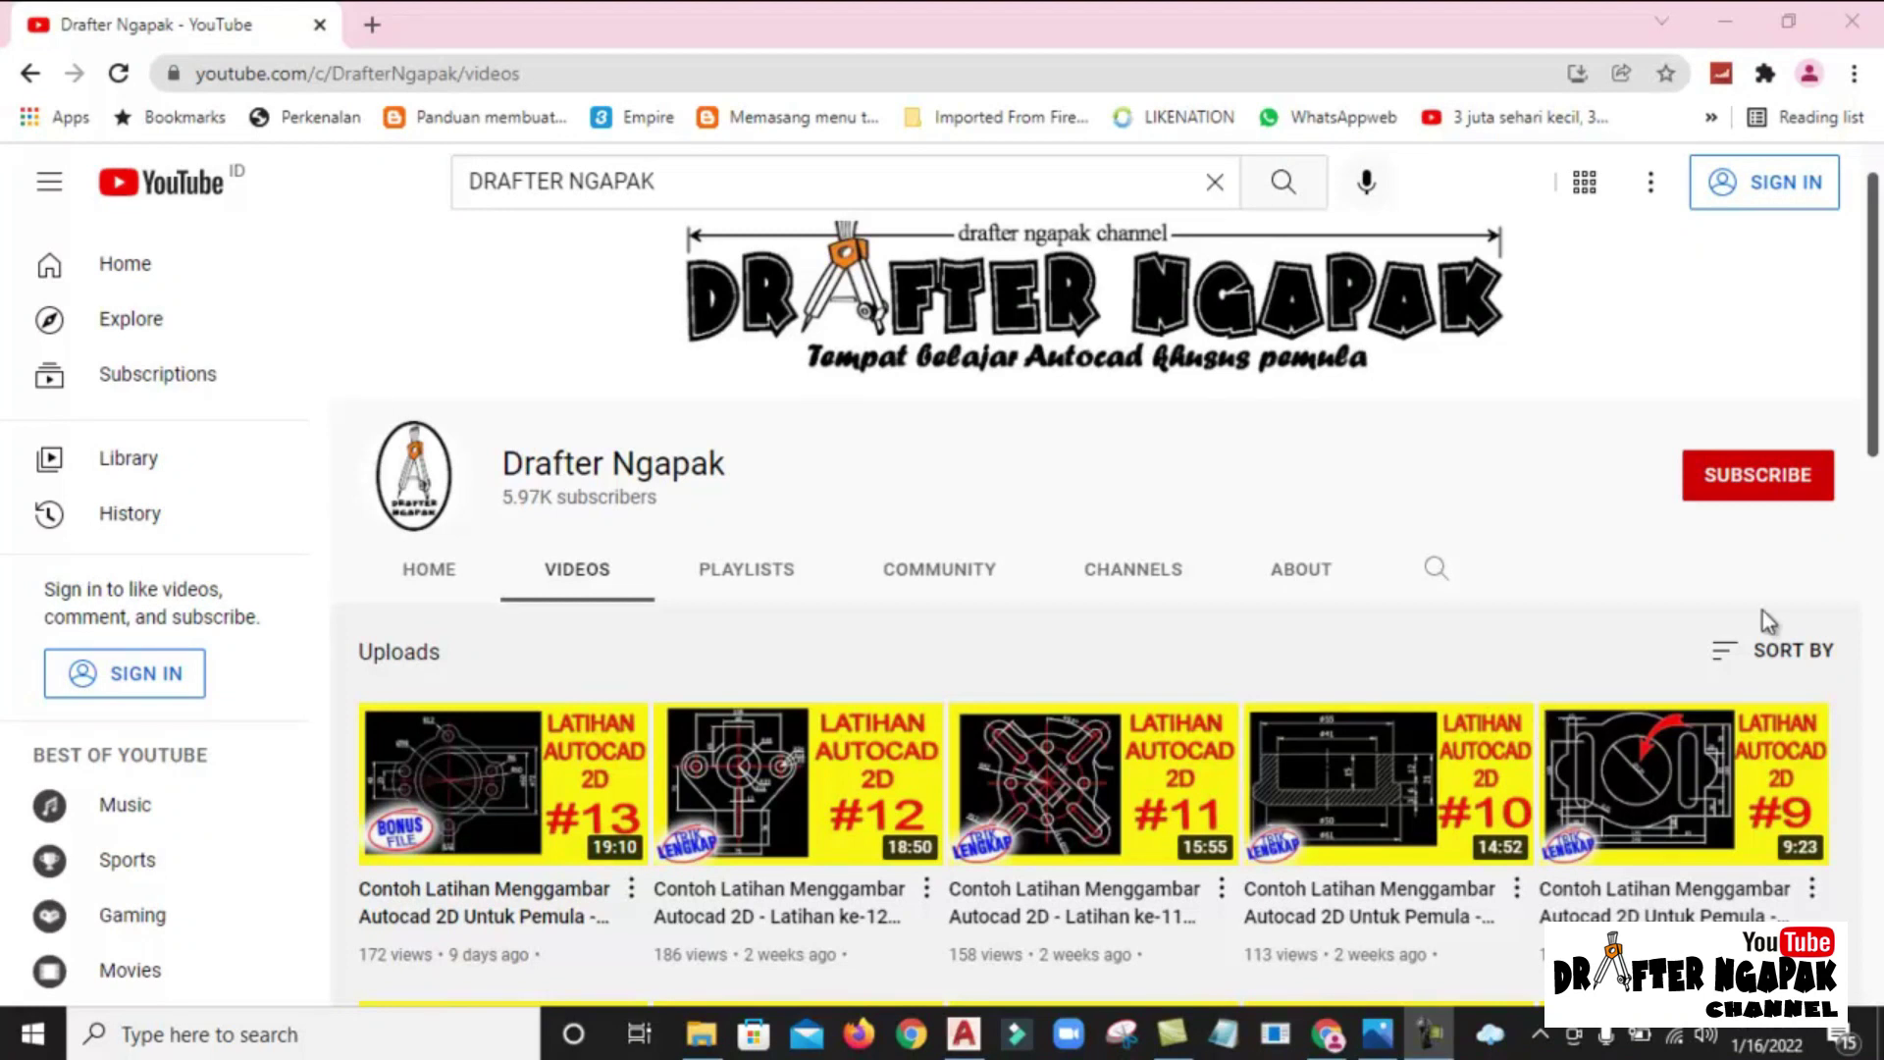
Scroll the view up and down before opening the reference image.
scroll(1876, 405, "up", 1)
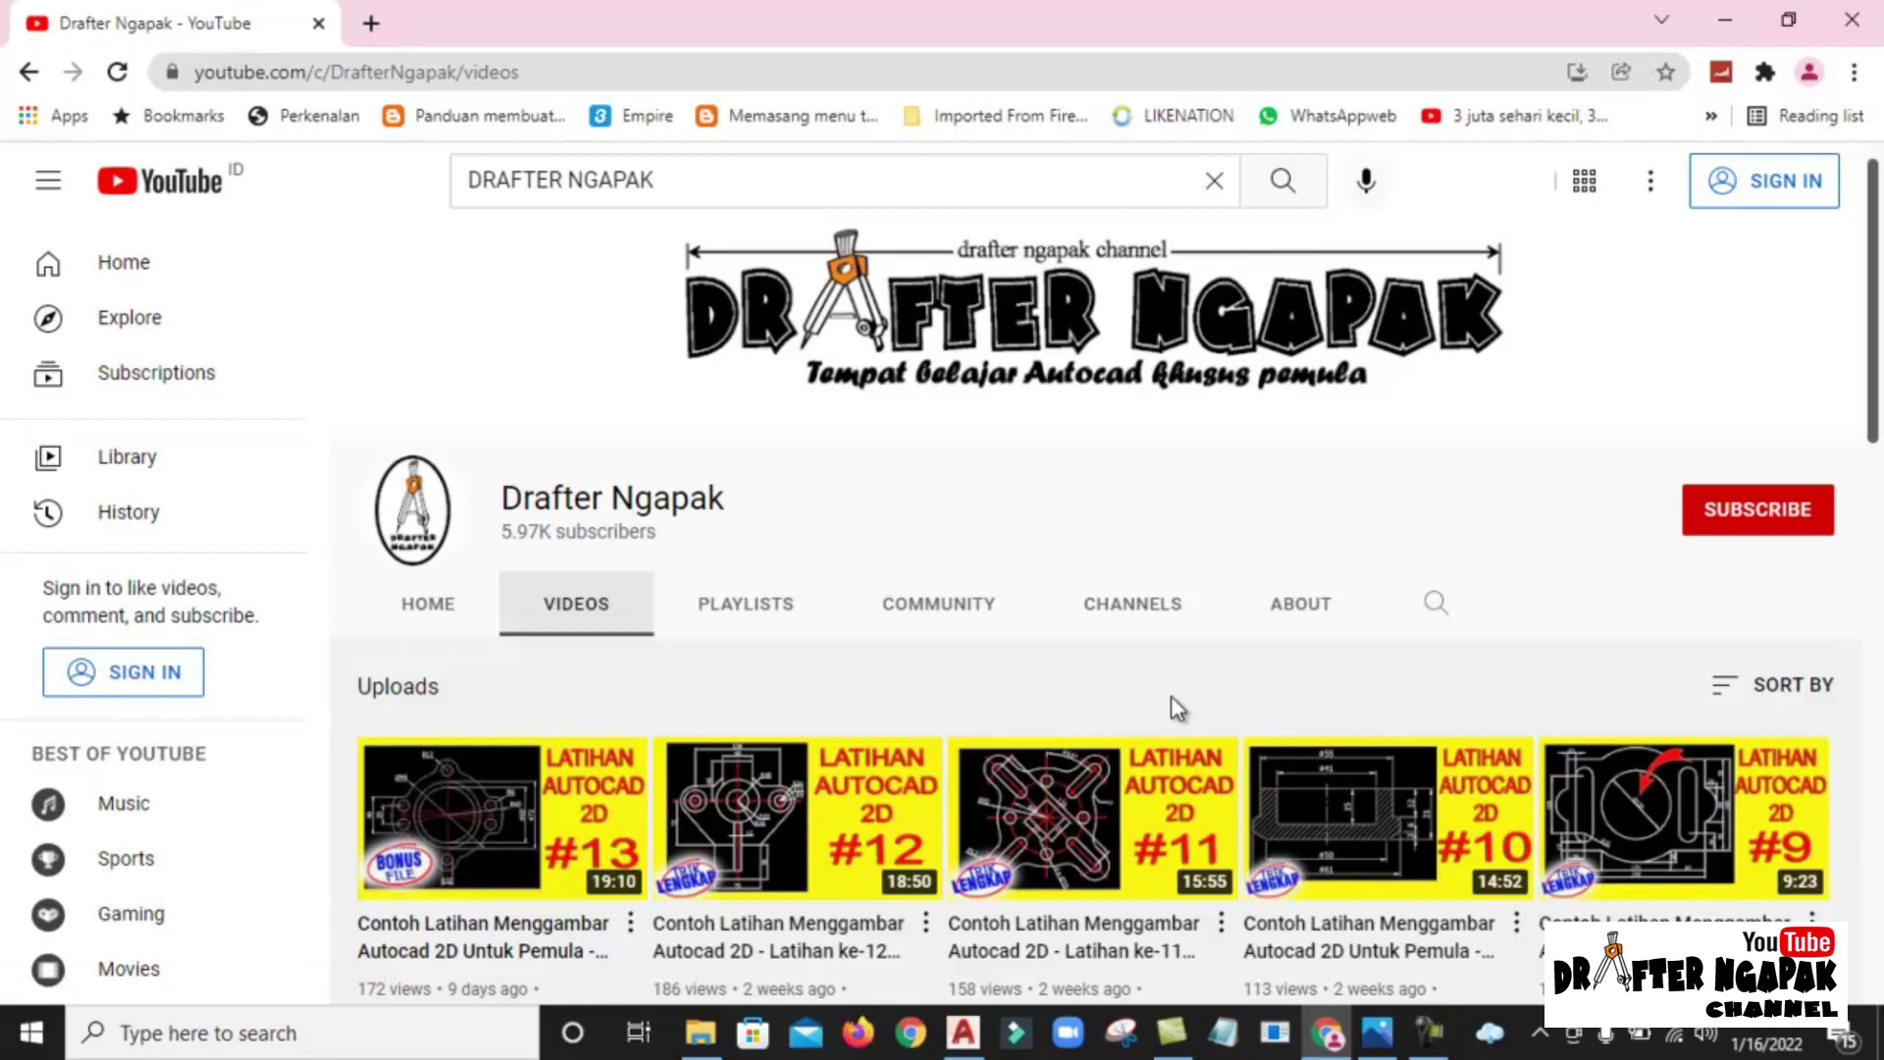
scroll(1169, 697, "down", 3)
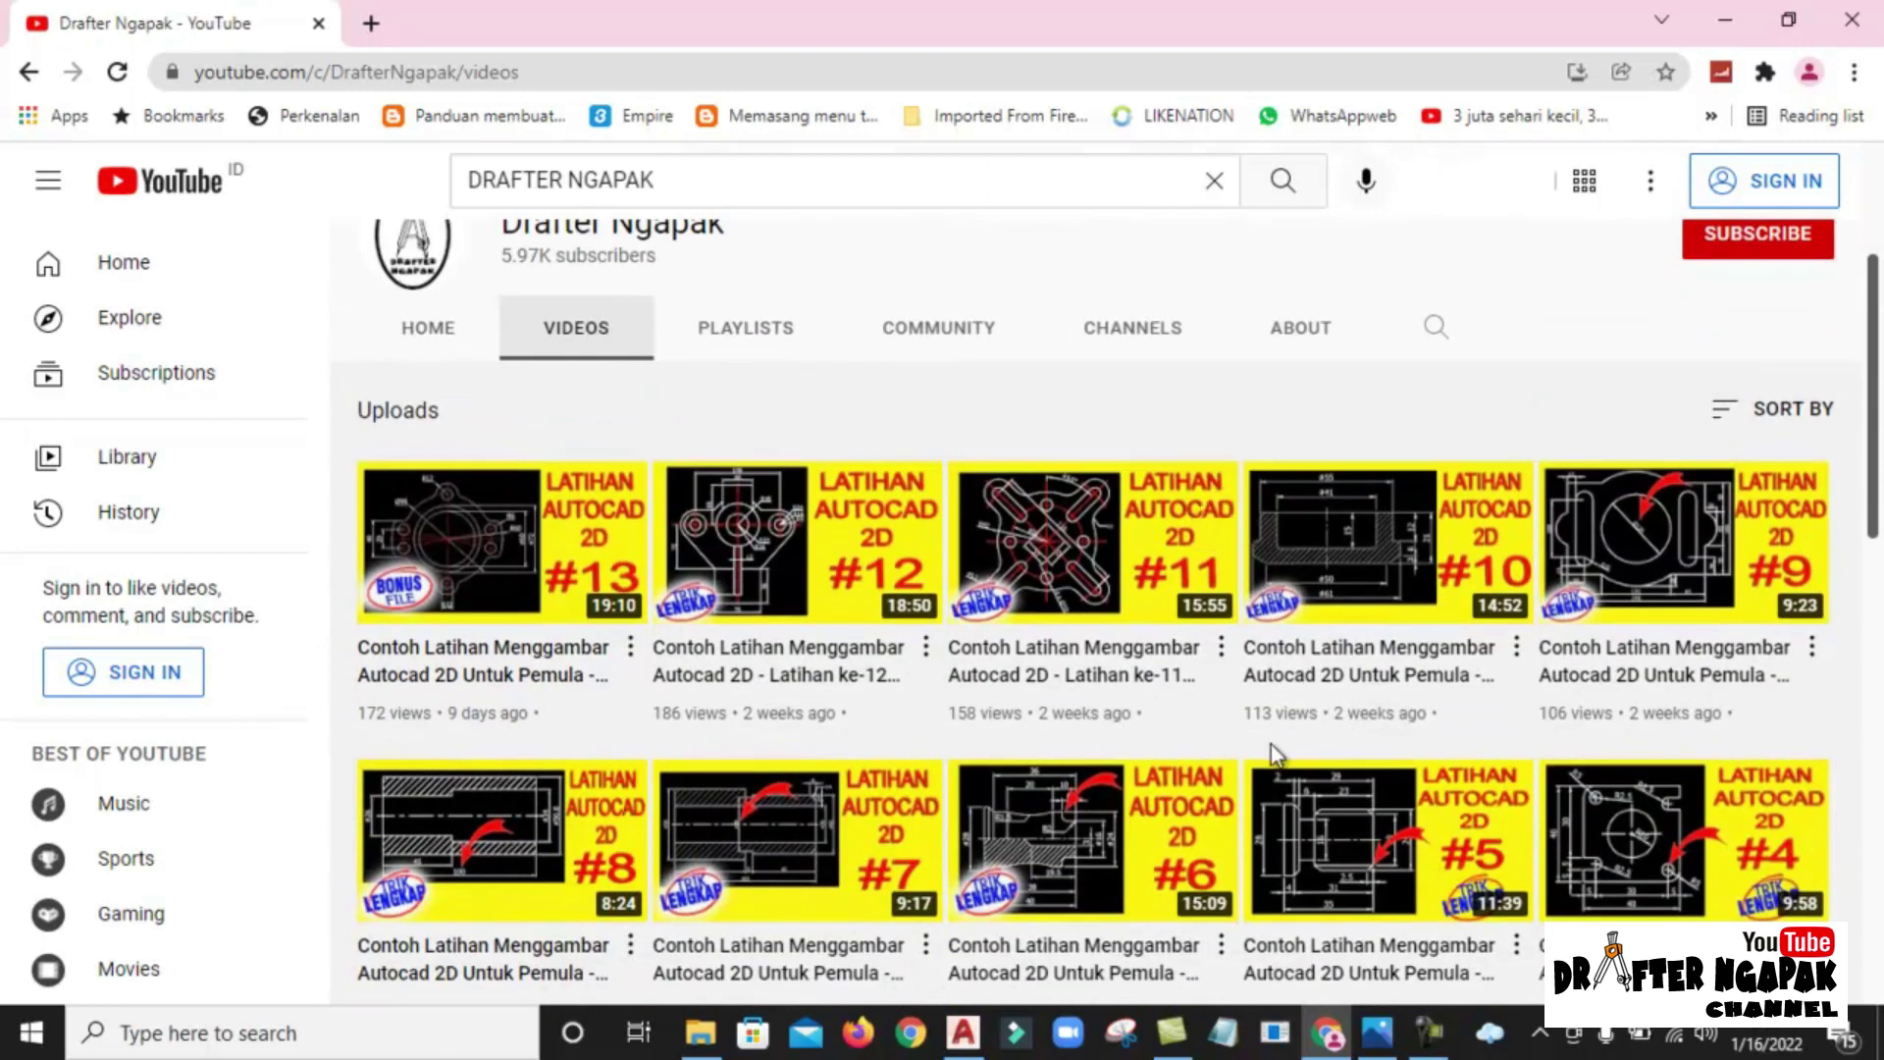
scroll(1178, 726, "down", 3)
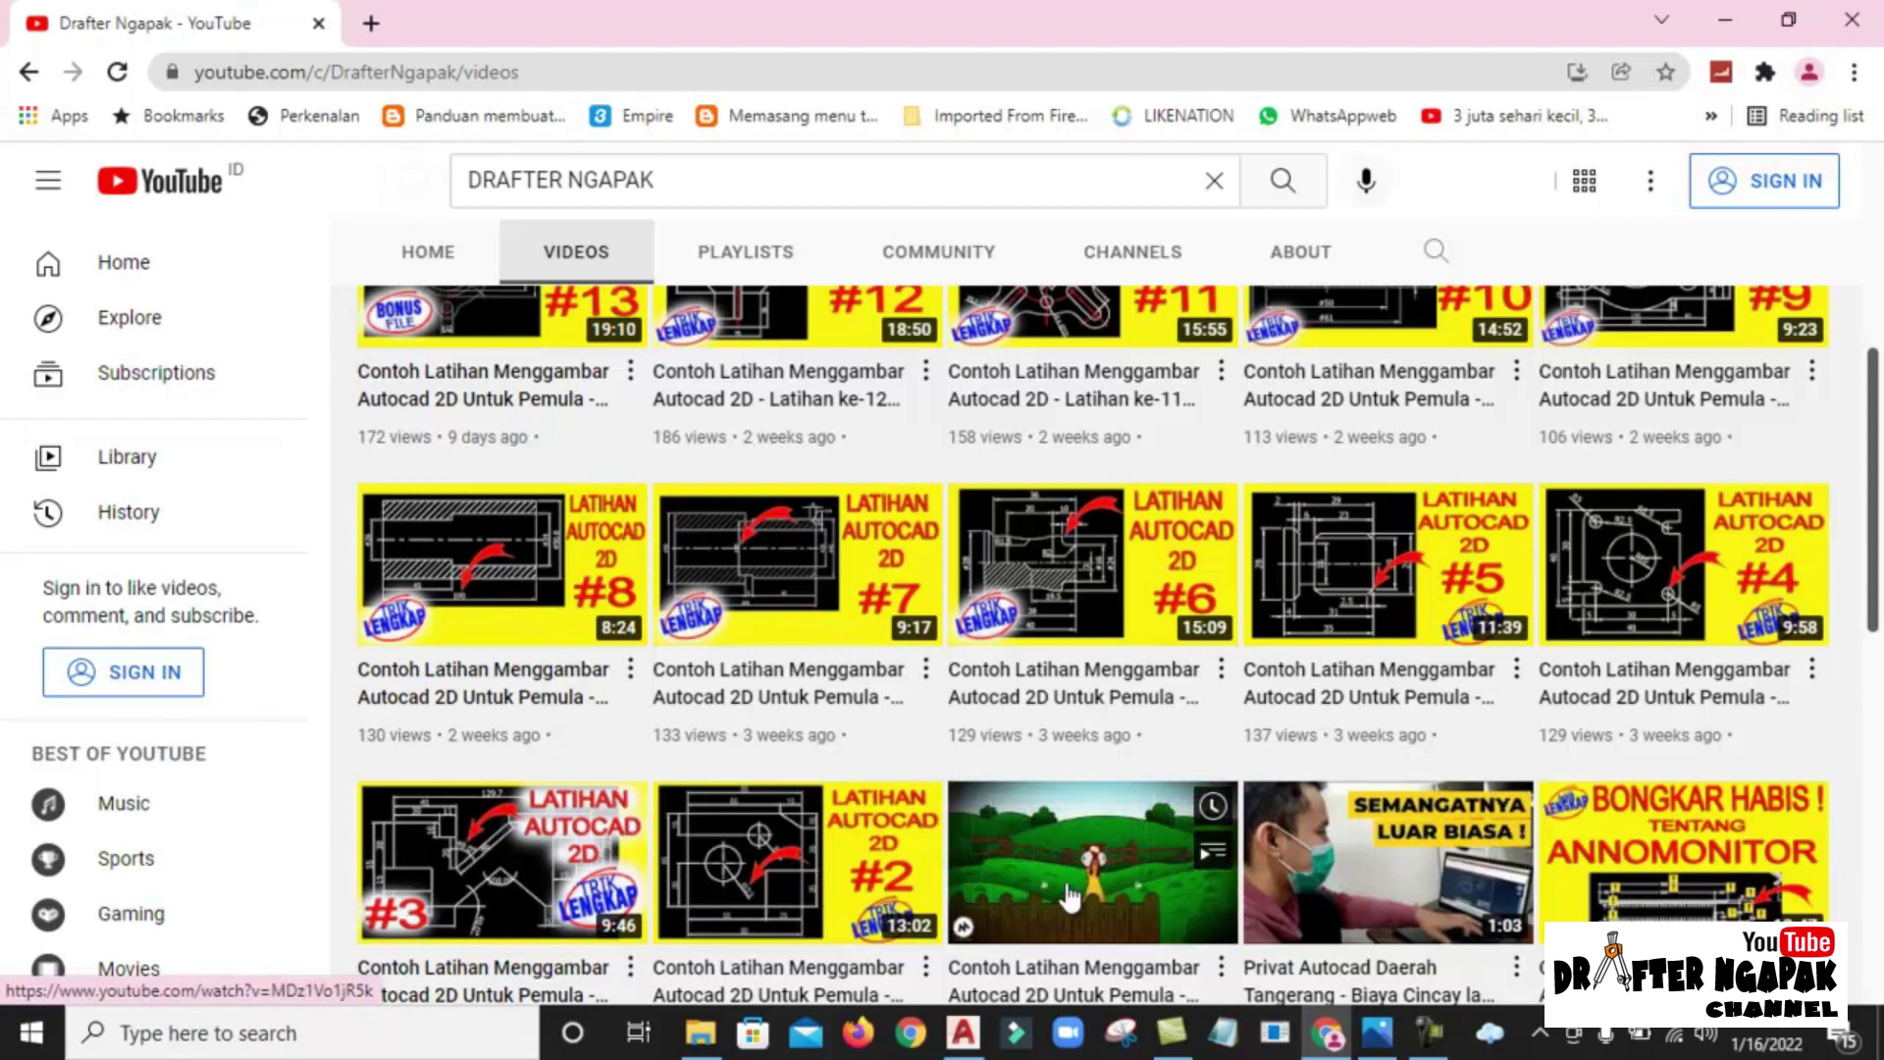
mouse_move(1092, 839)
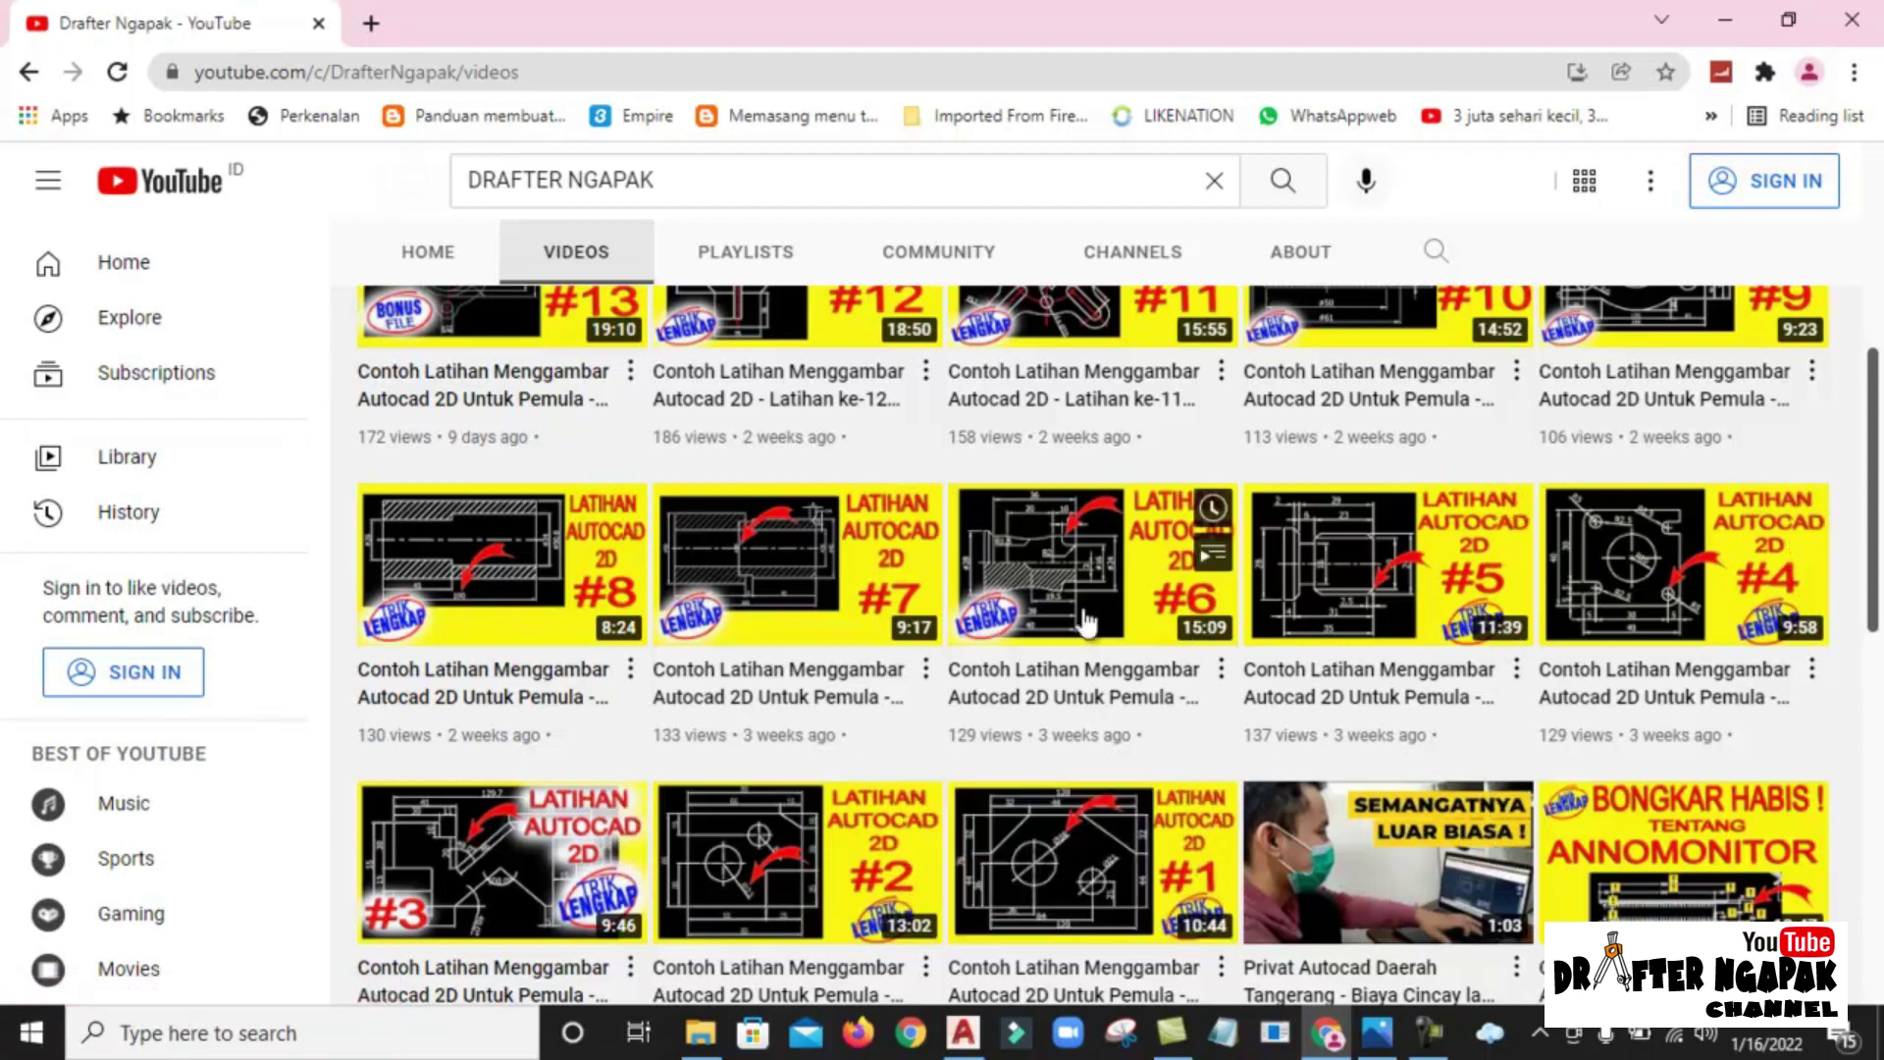
scroll(970, 502, "up", 1)
scroll(969, 502, "up", 1)
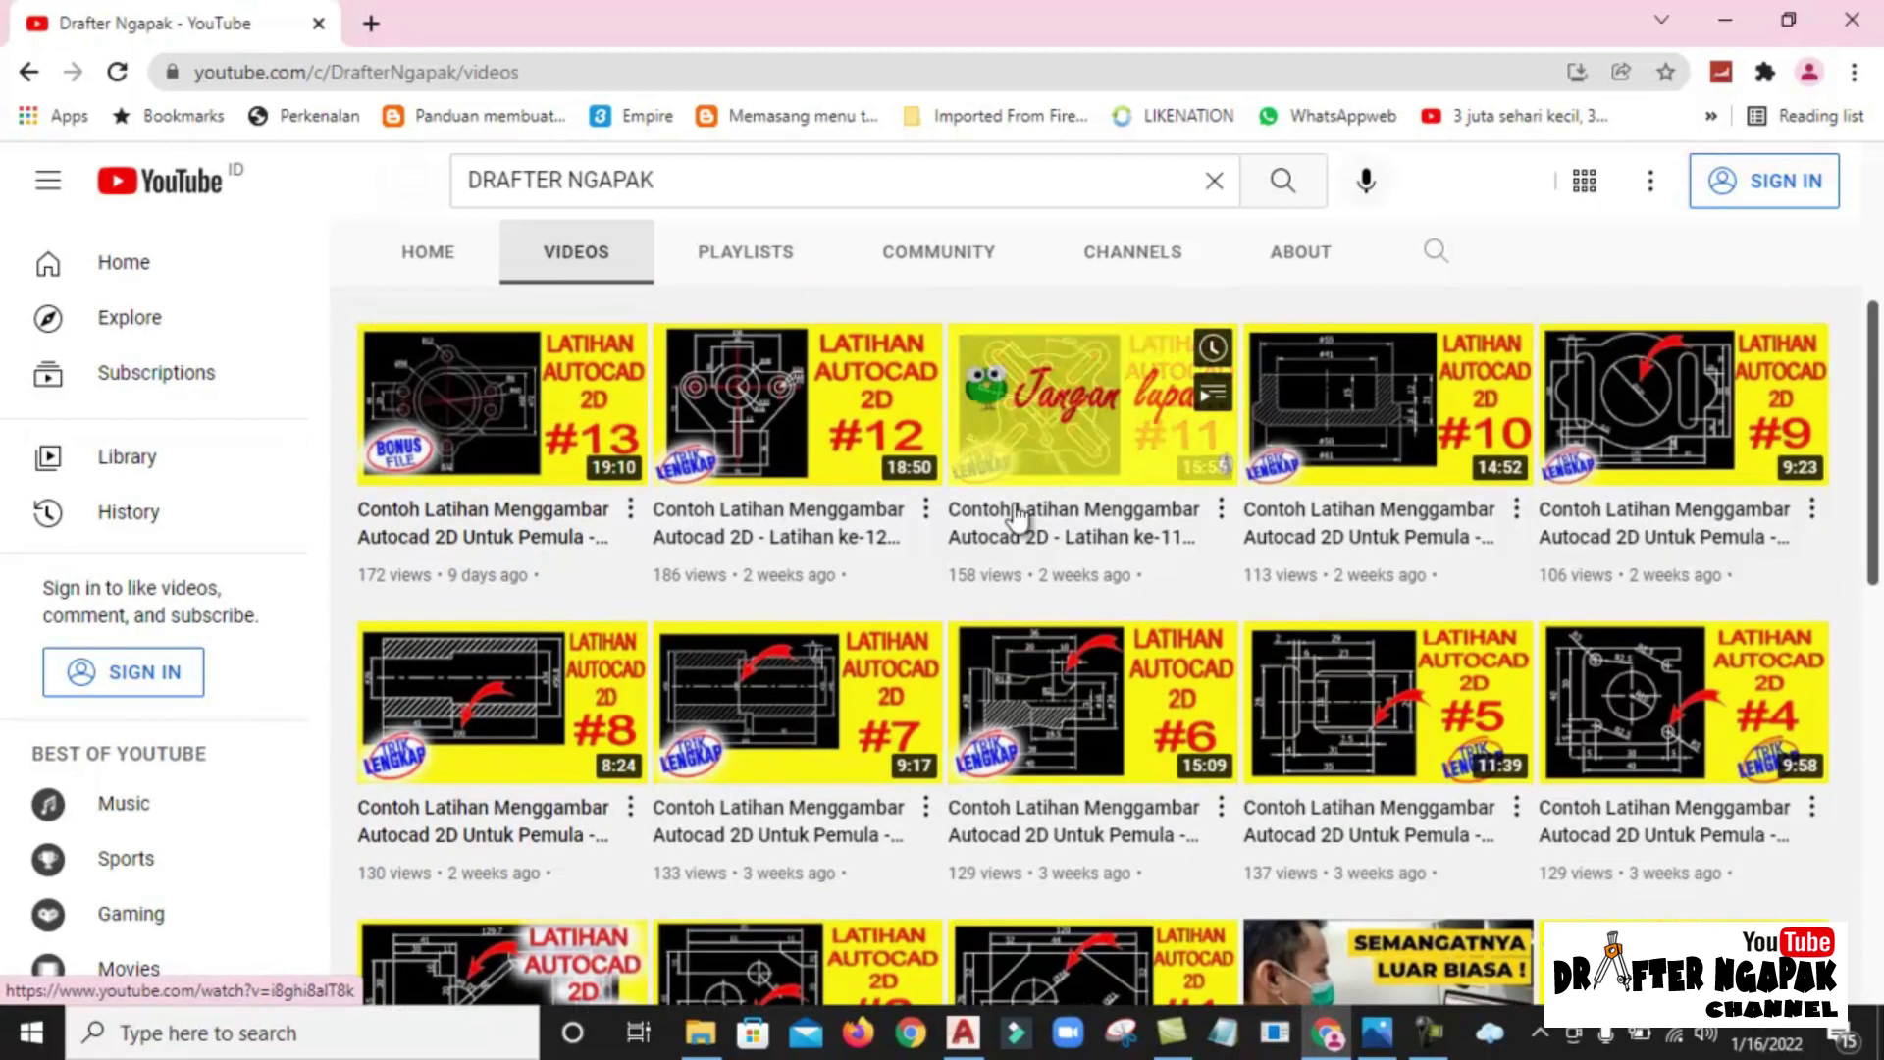
scroll(1001, 505, "up", 1)
scroll(1357, 500, "up", 2)
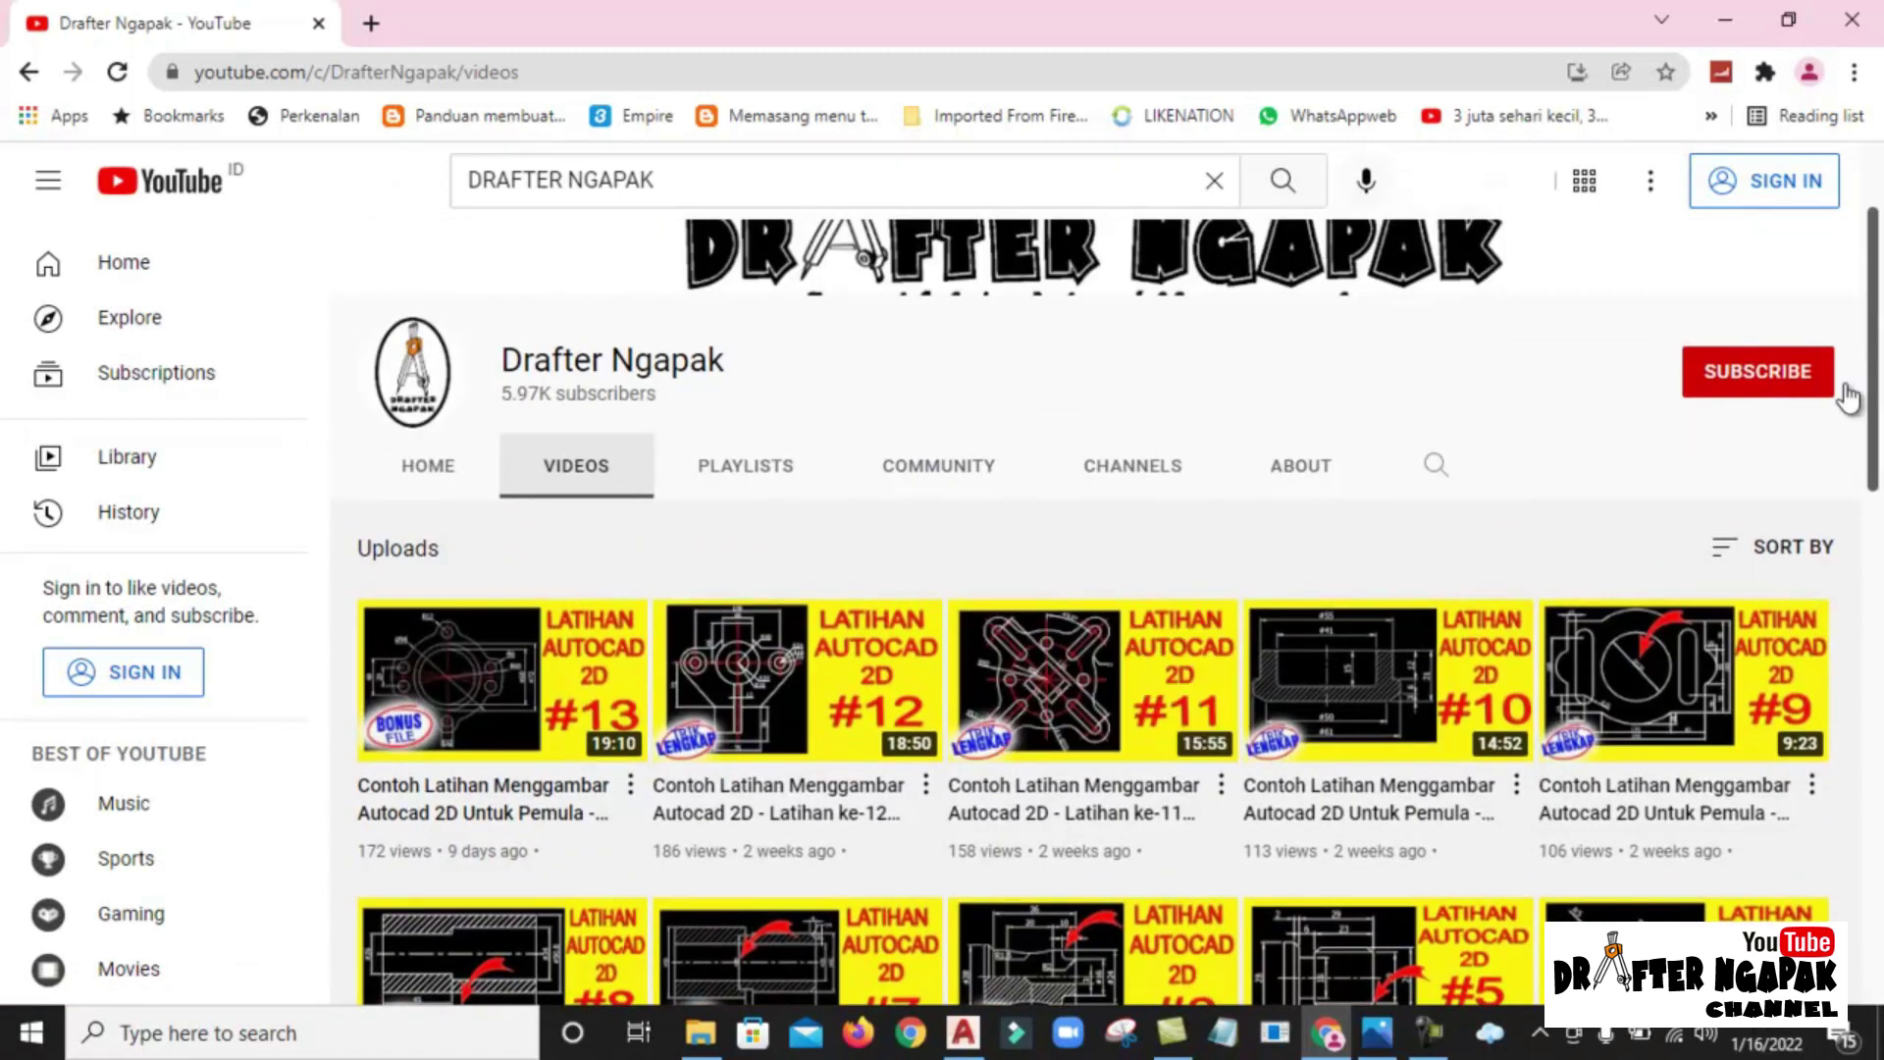
scroll(1873, 353, "up", 2)
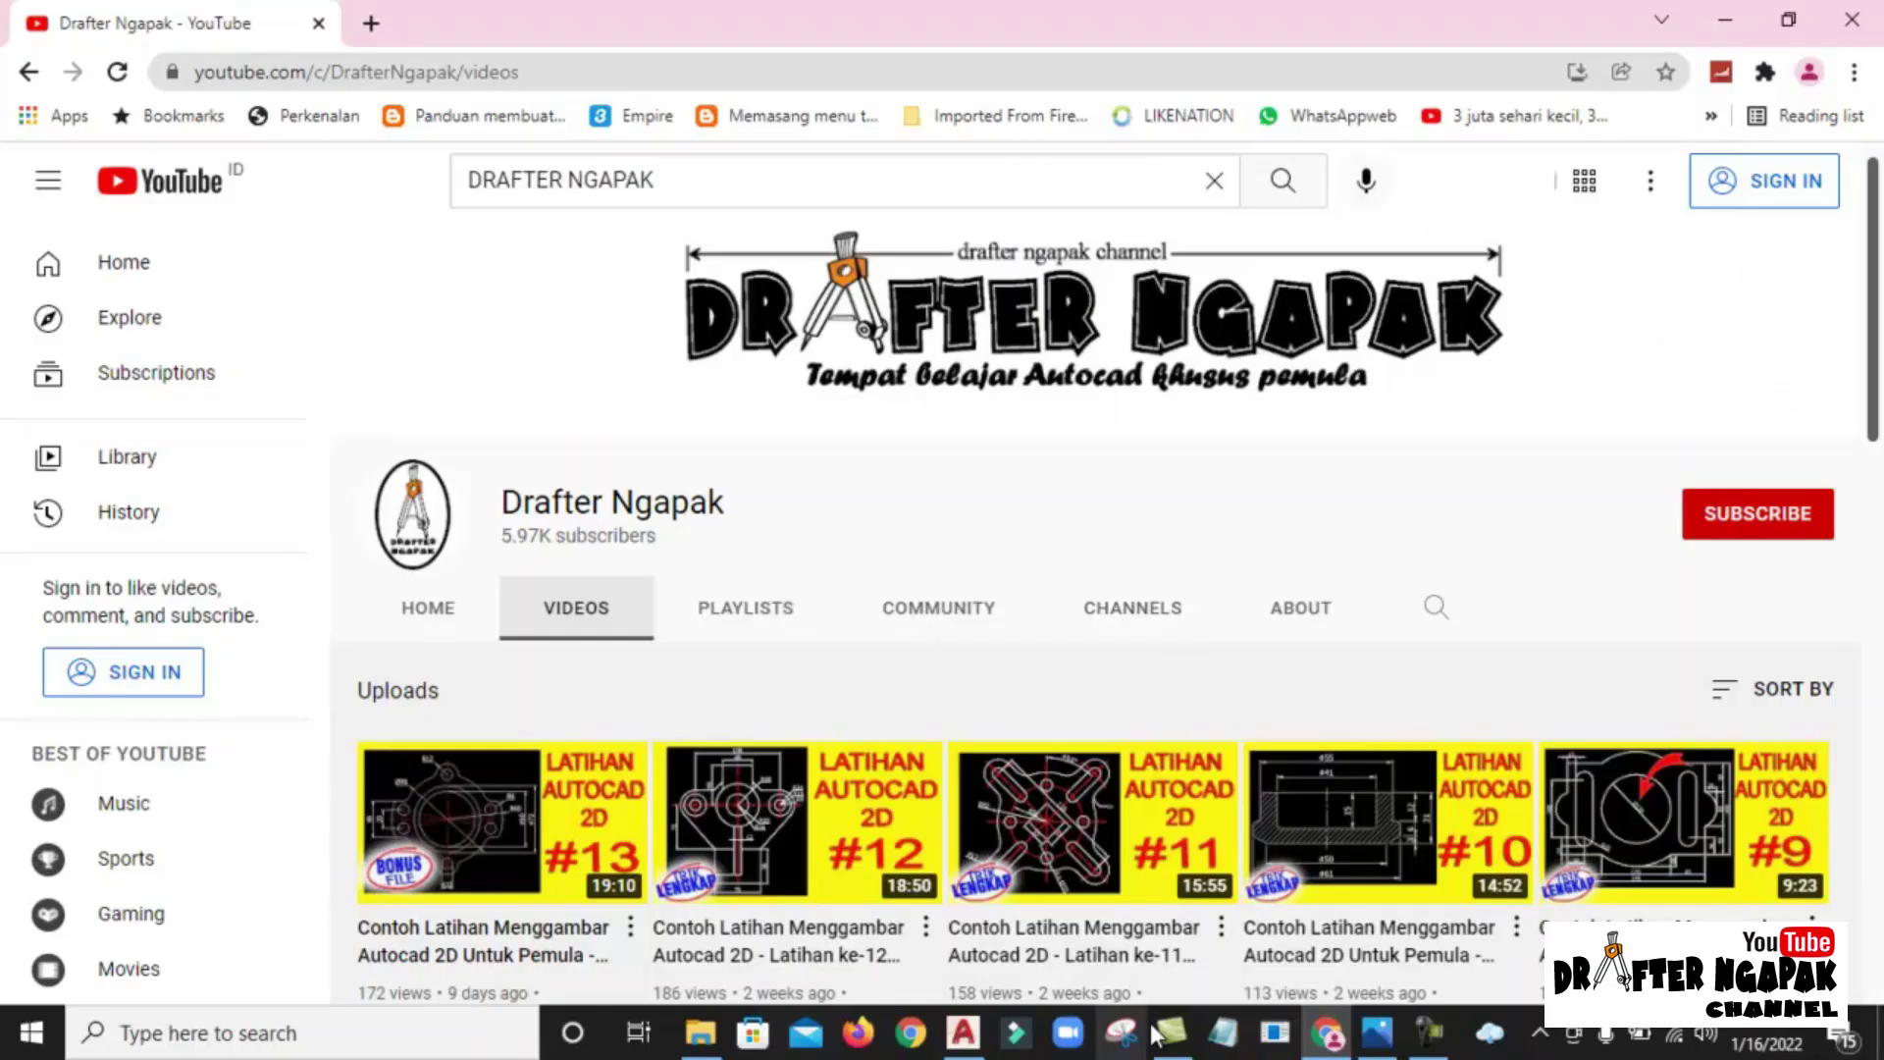
View Latihan - 14.JPG in Photos at 121%, then return to the Latihan - 14 drawing.
left_click(1377, 1032)
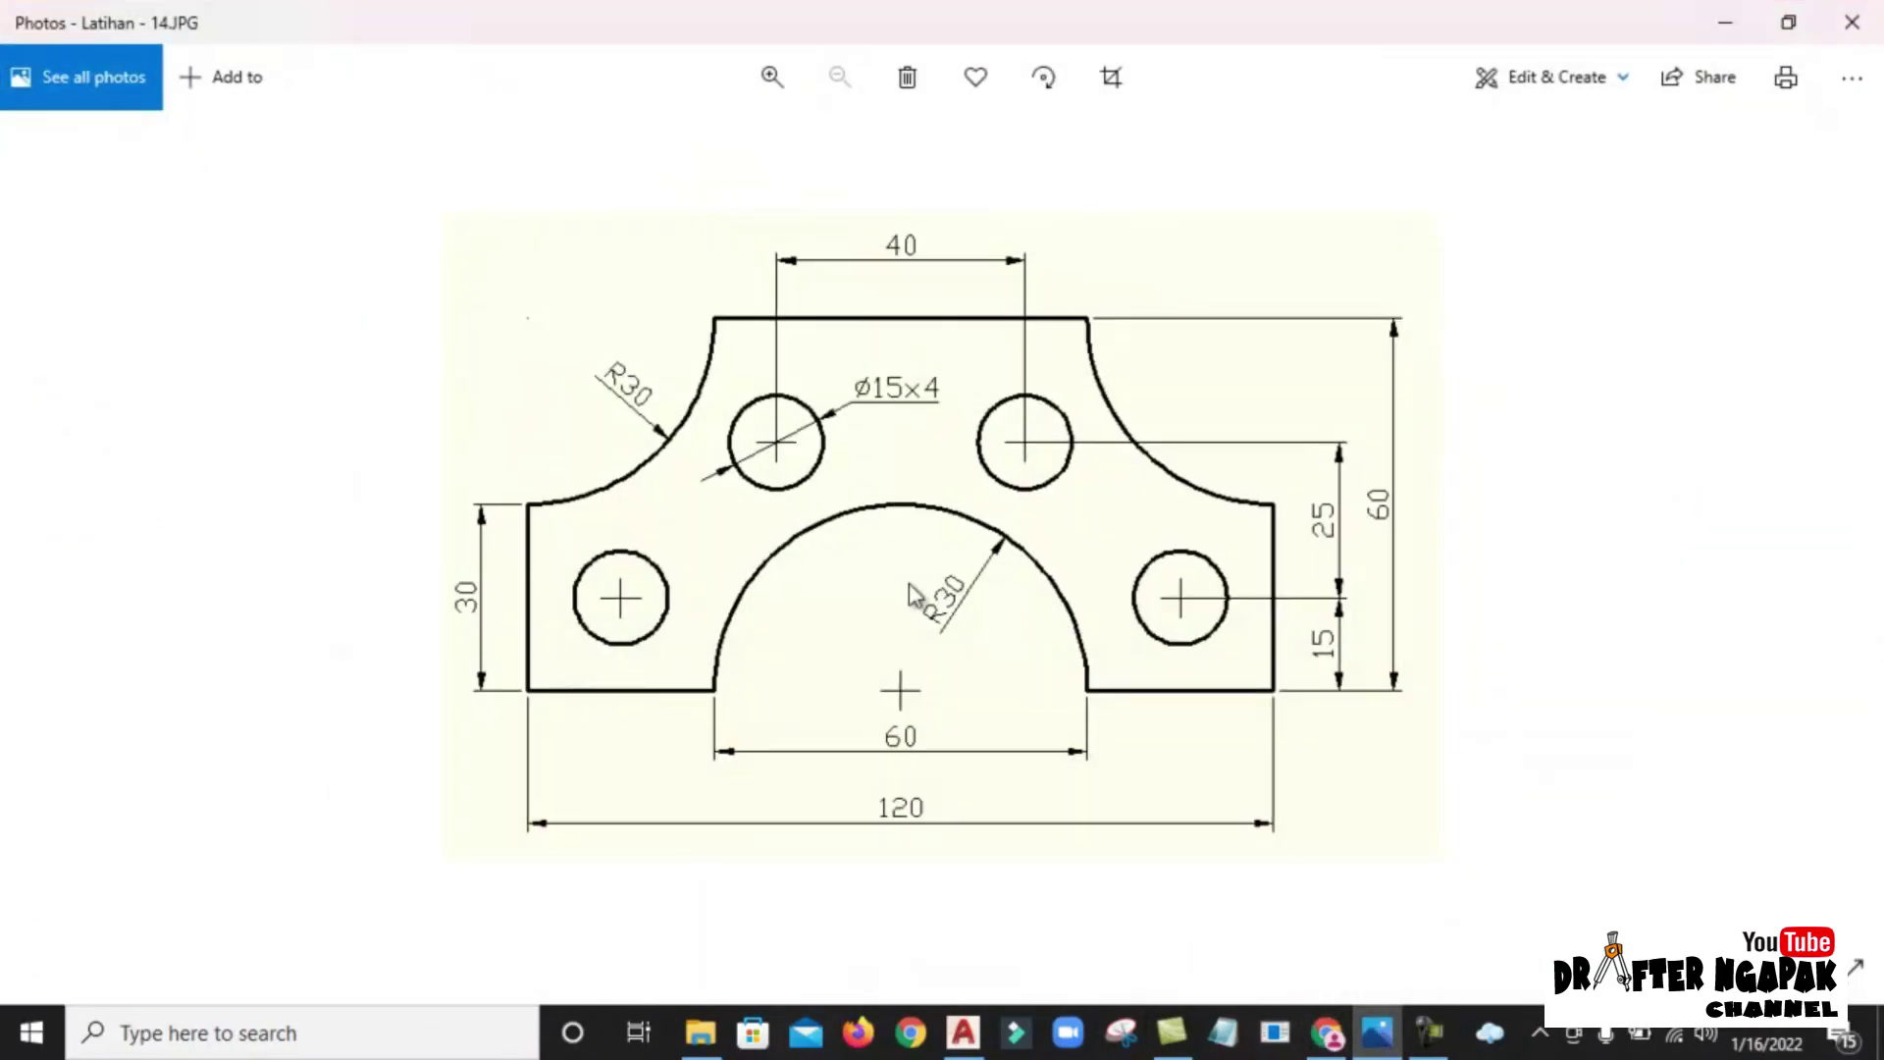
scroll(863, 574, "up", 2)
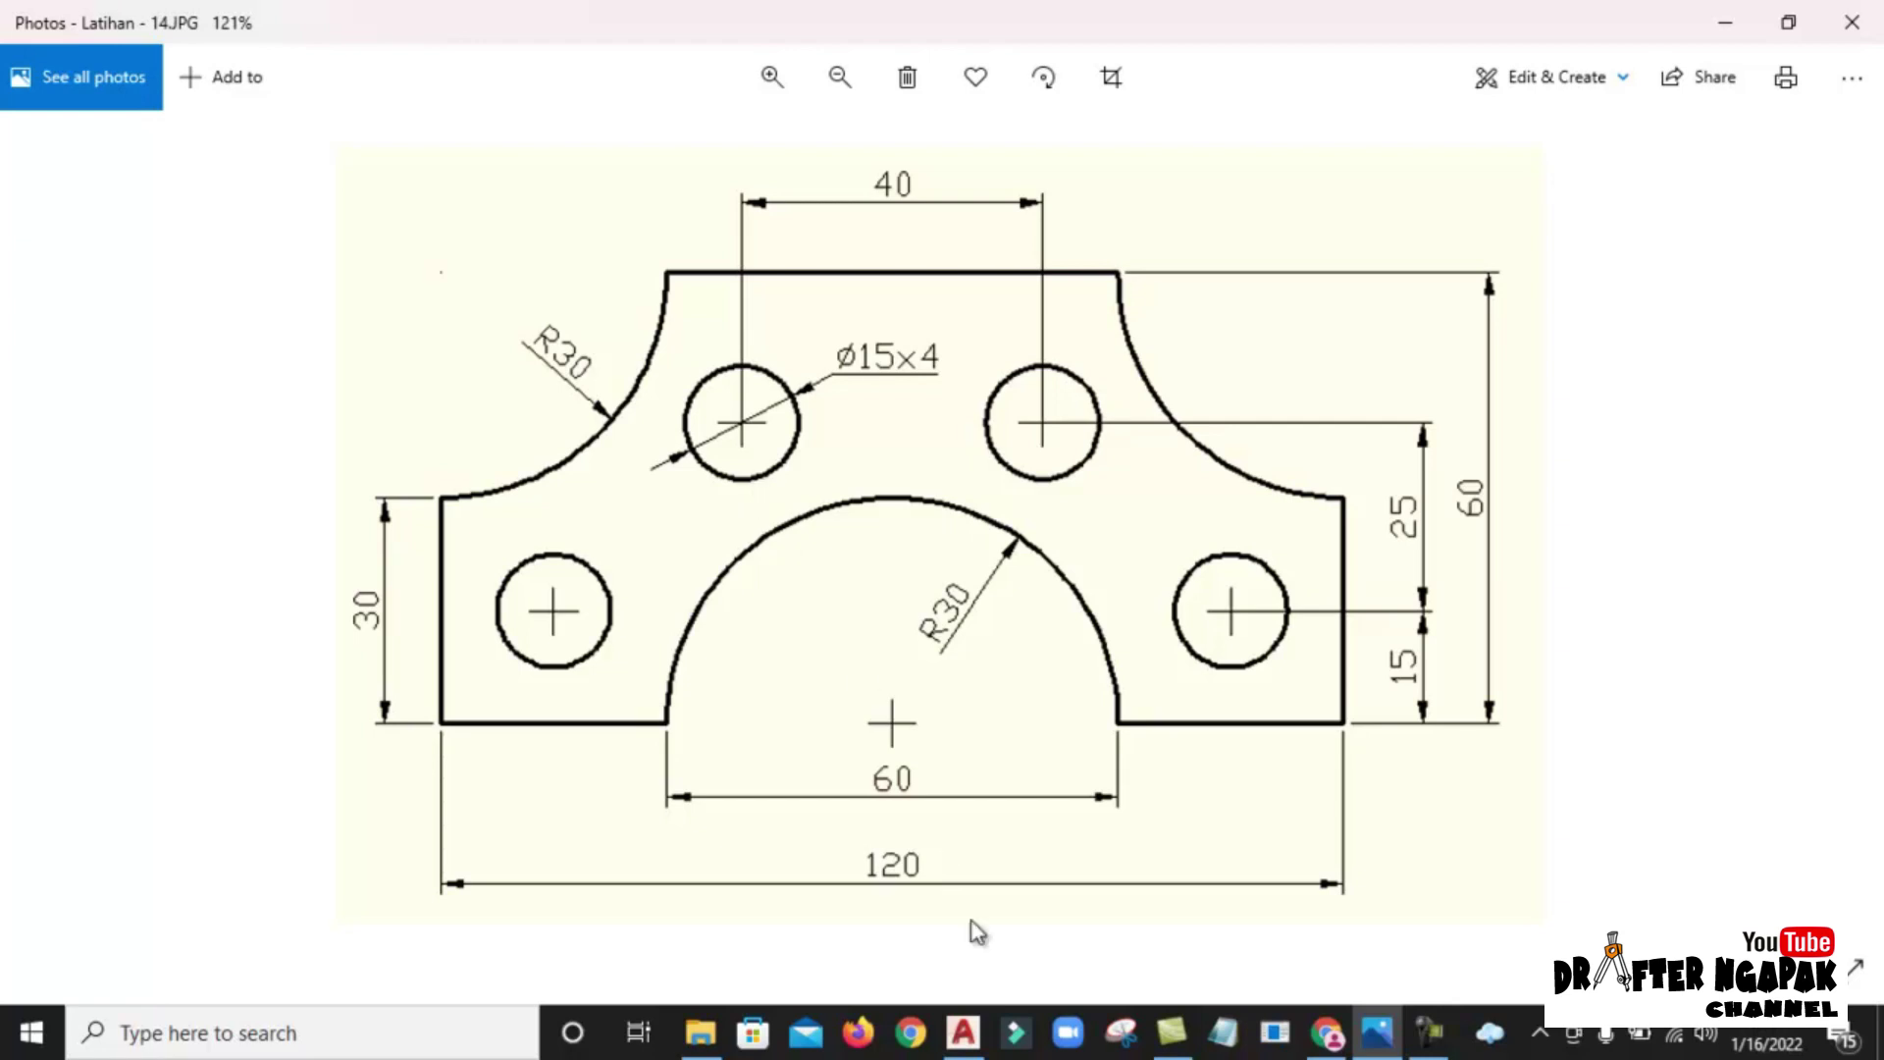
left_click(963, 1033)
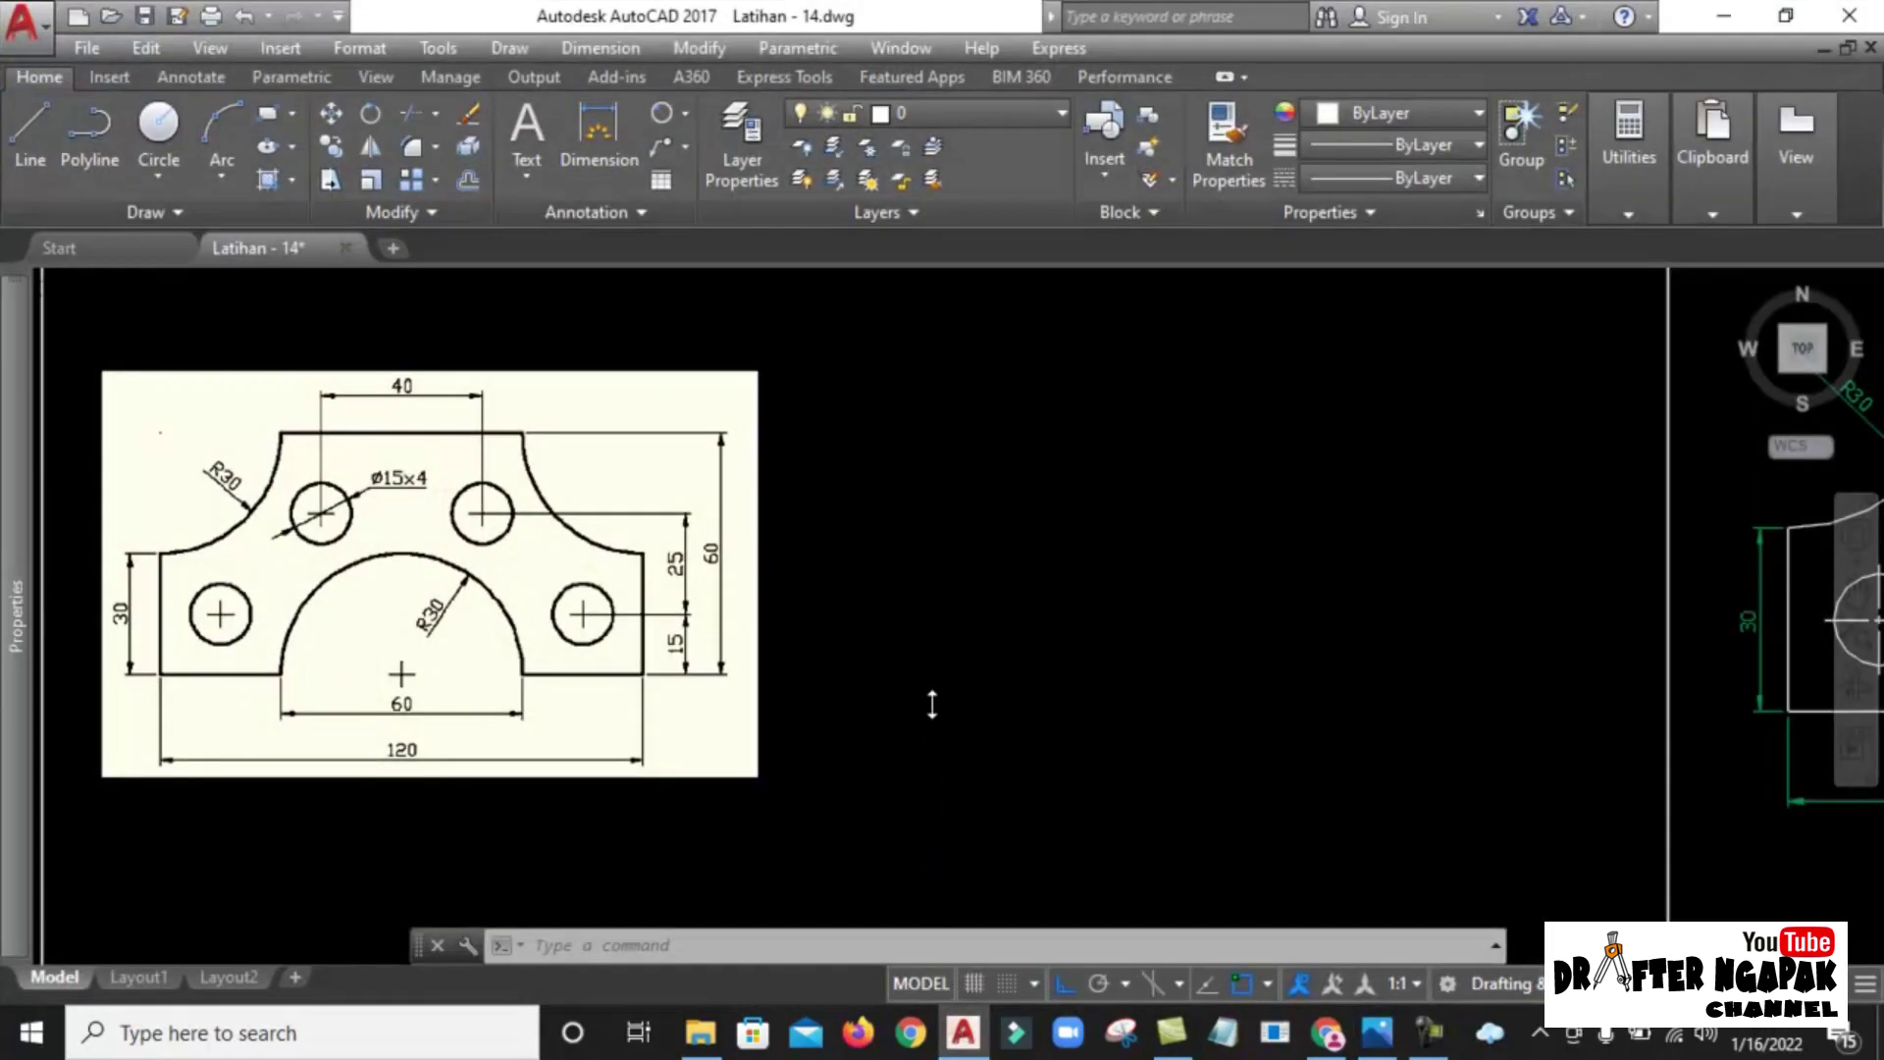
scroll(941, 724, "down", 2)
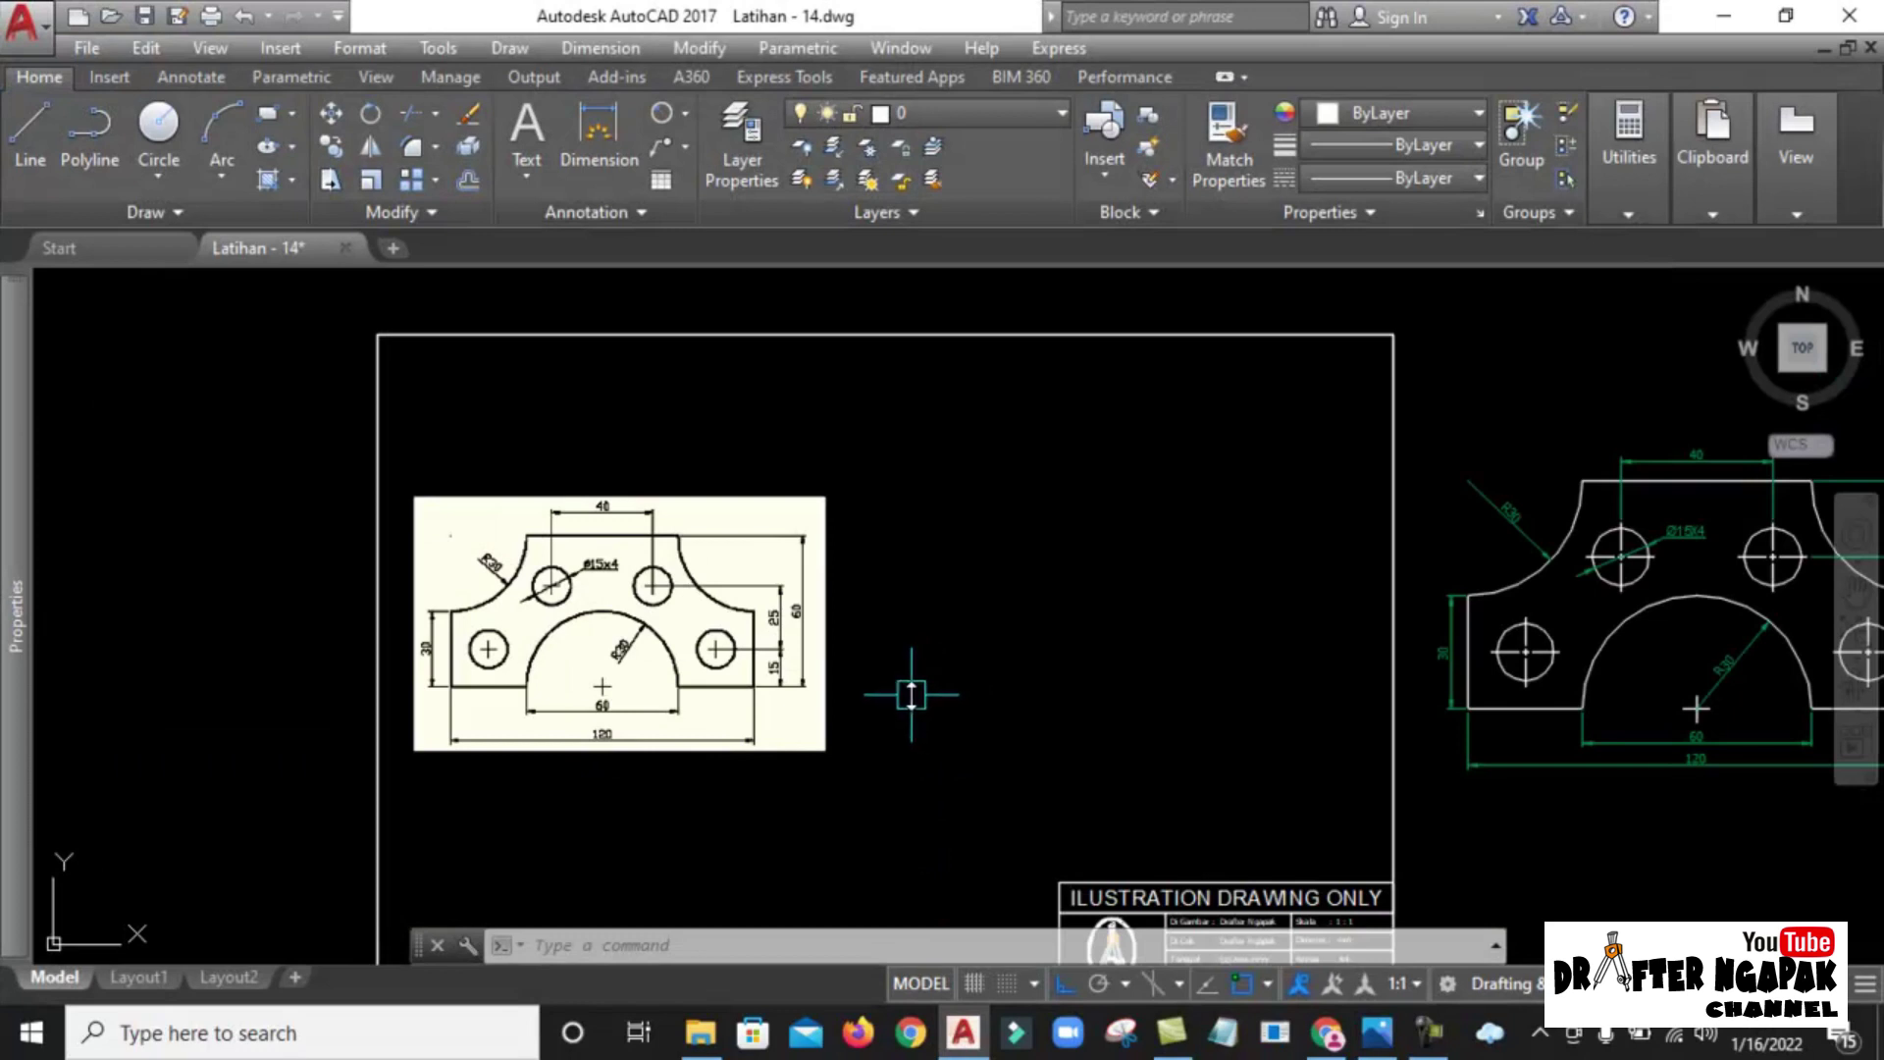
middle_click_drag(833, 636, 726, 633)
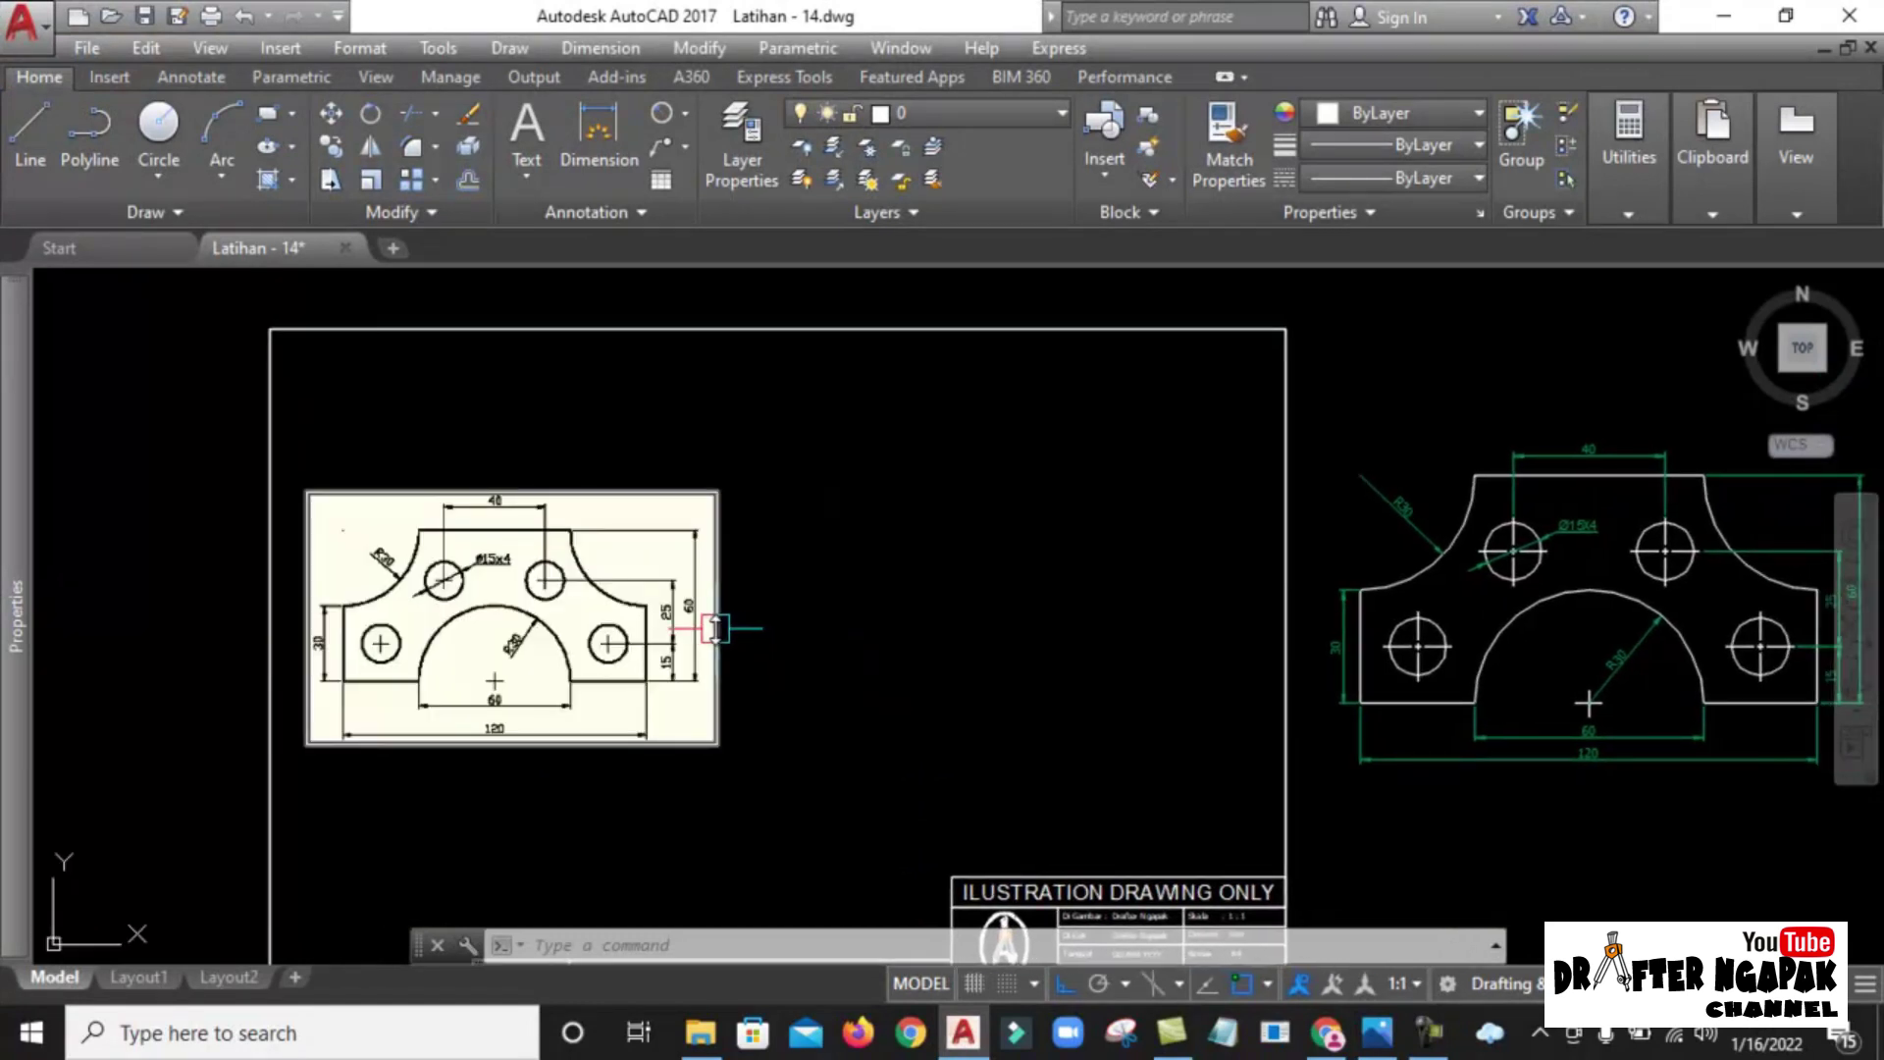
middle_click_drag(665, 625, 647, 618)
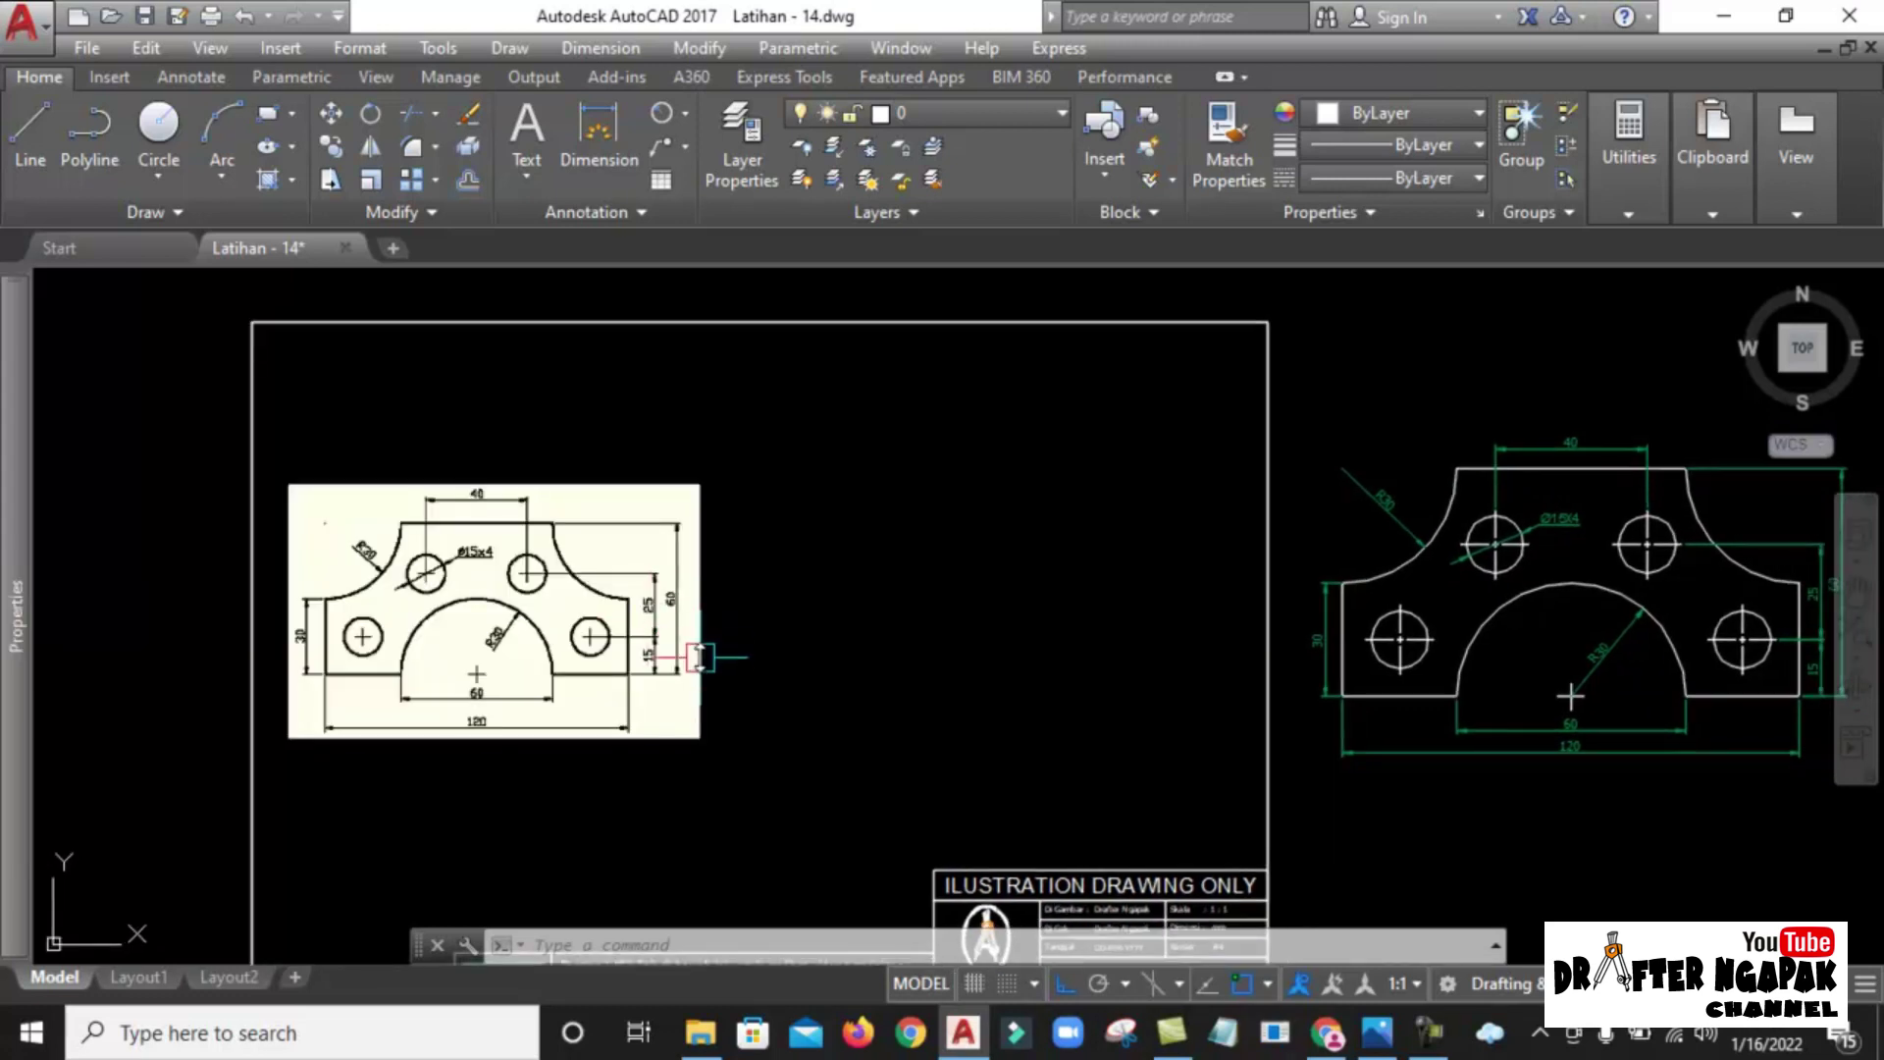
scroll(187, 613, "up", 2)
scroll(191, 611, "up", 2)
middle_click_drag(617, 560, 566, 569)
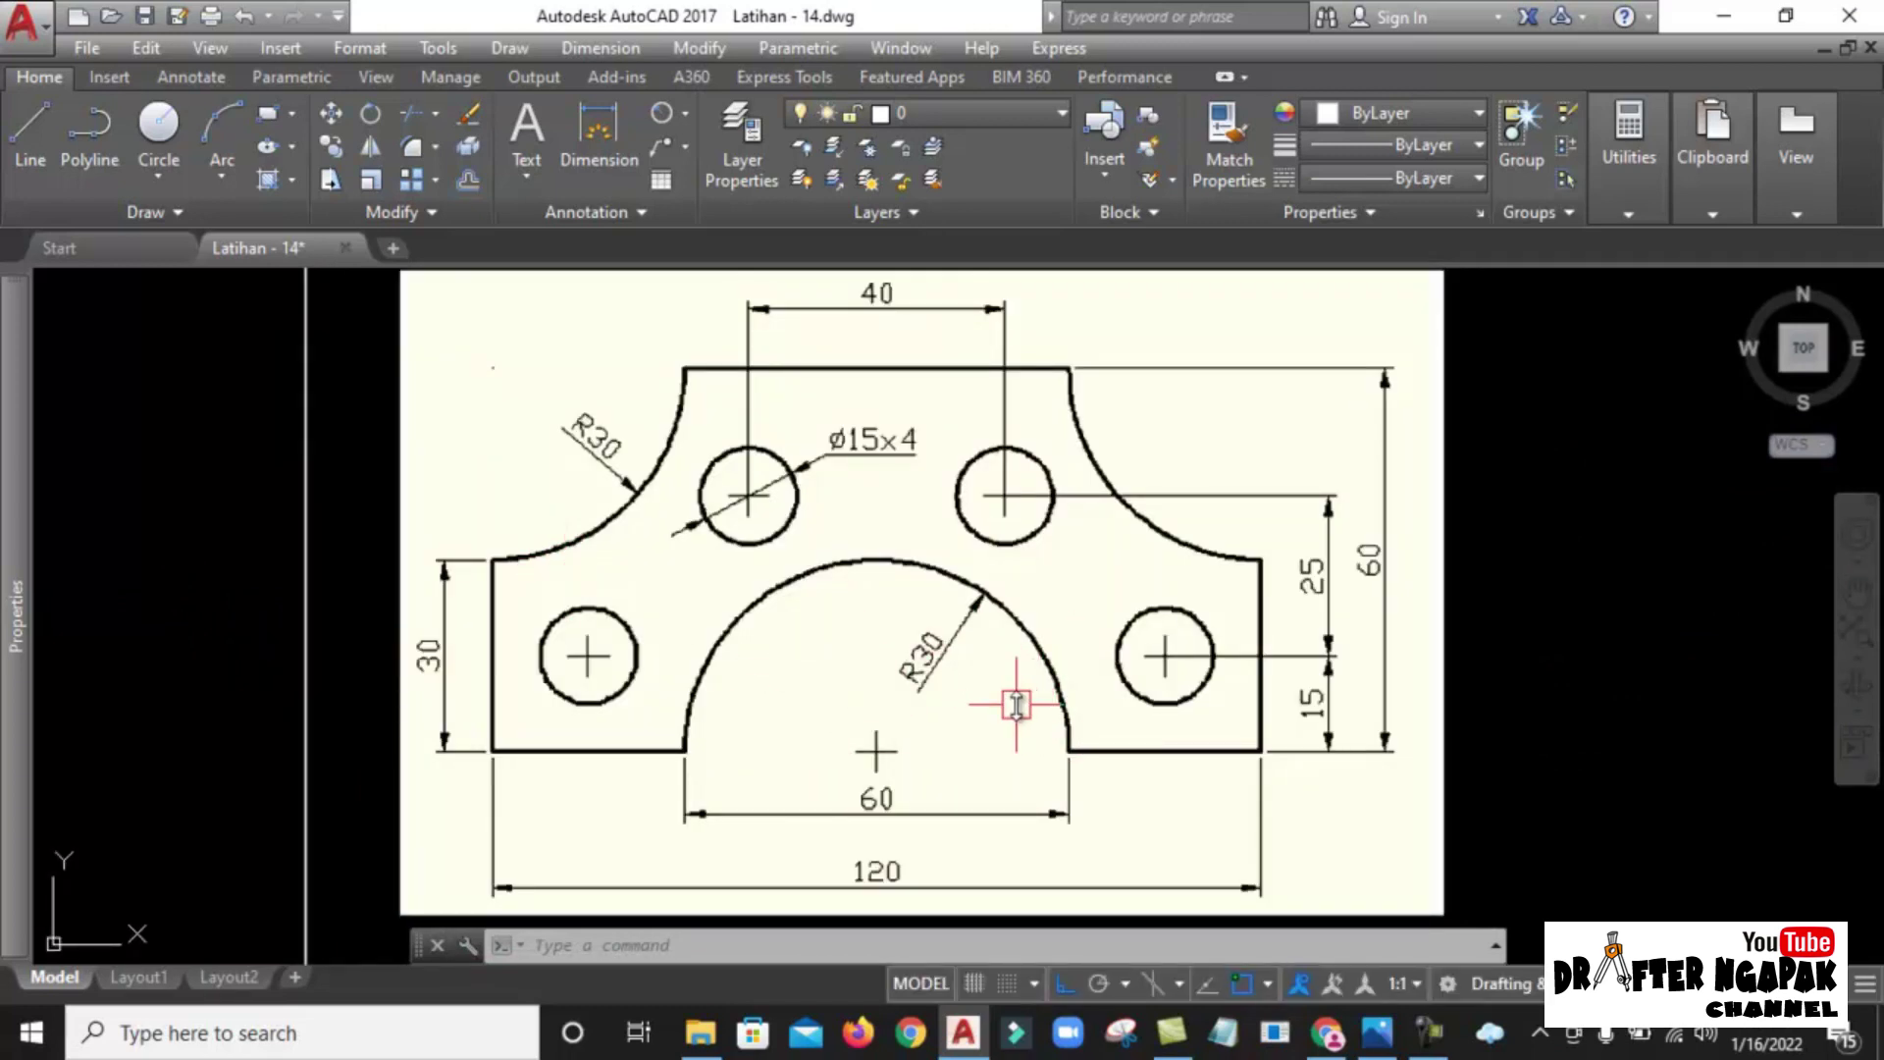
scroll(658, 701, "down", 4)
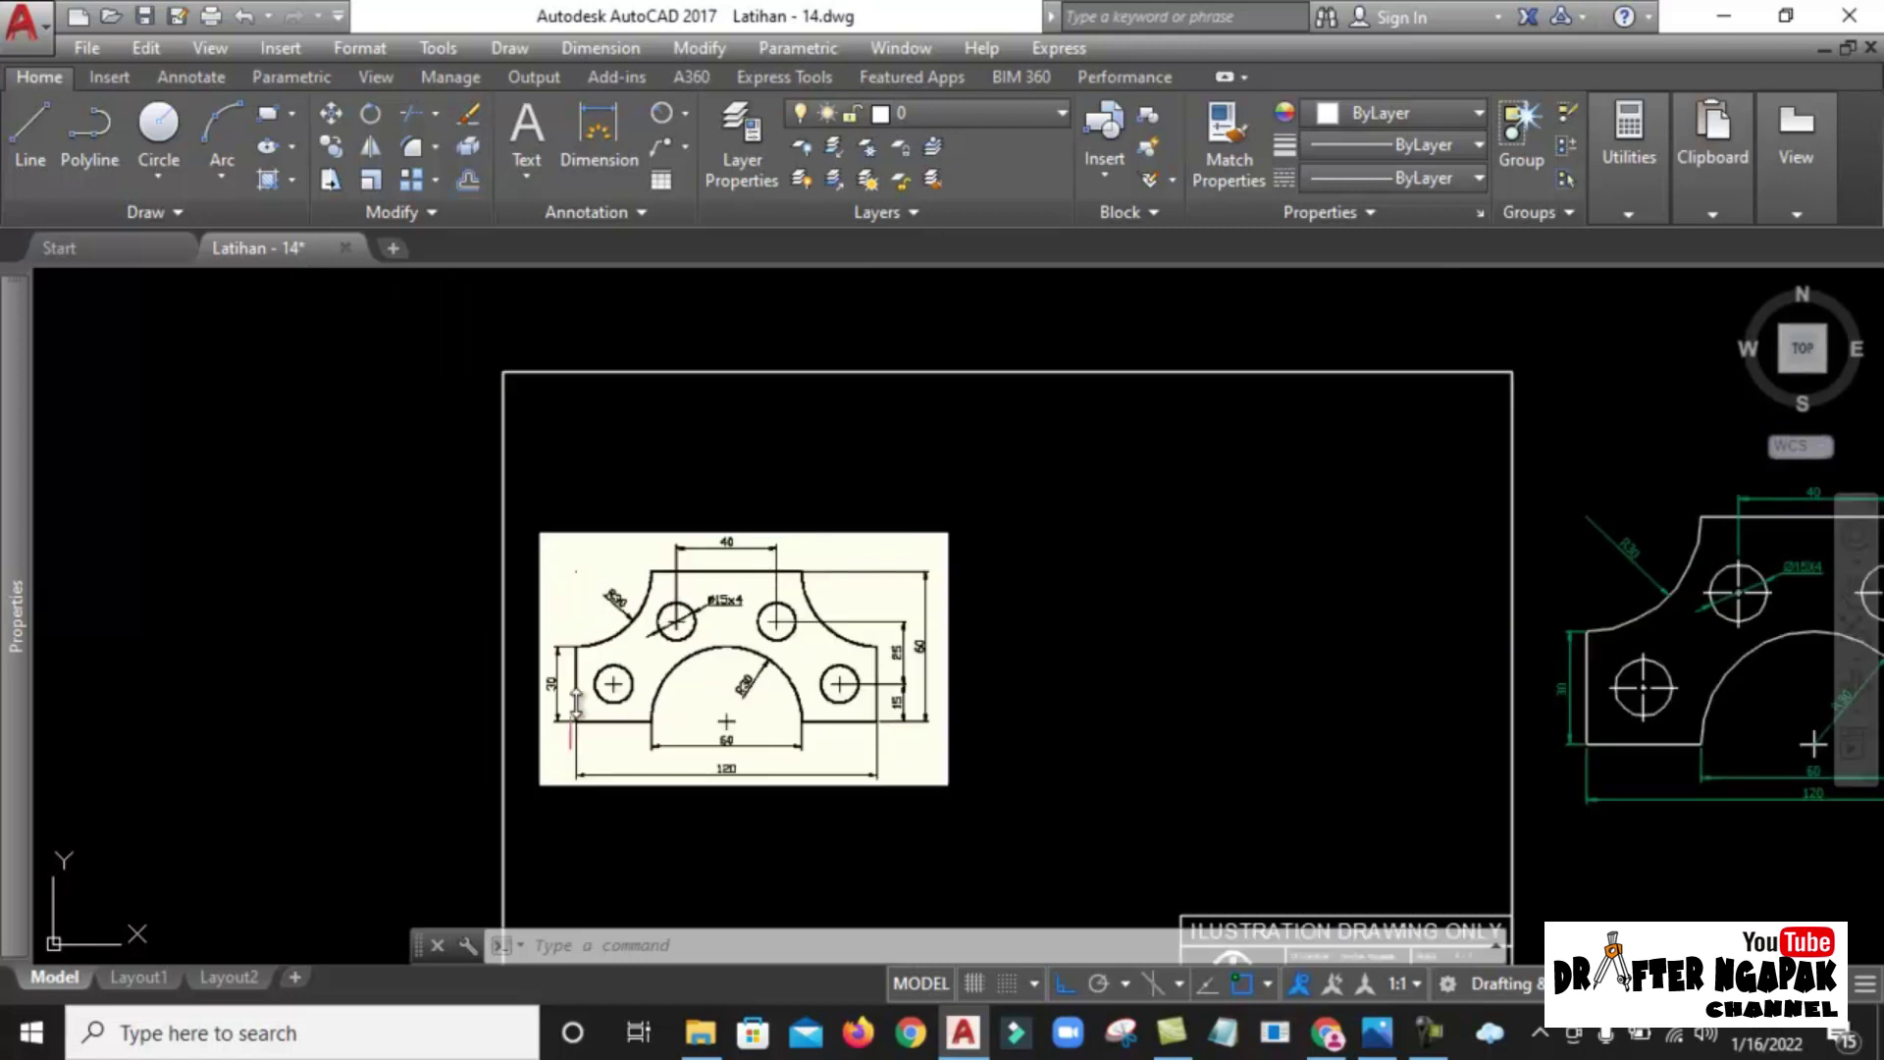
middle_click_drag(761, 736, 490, 723)
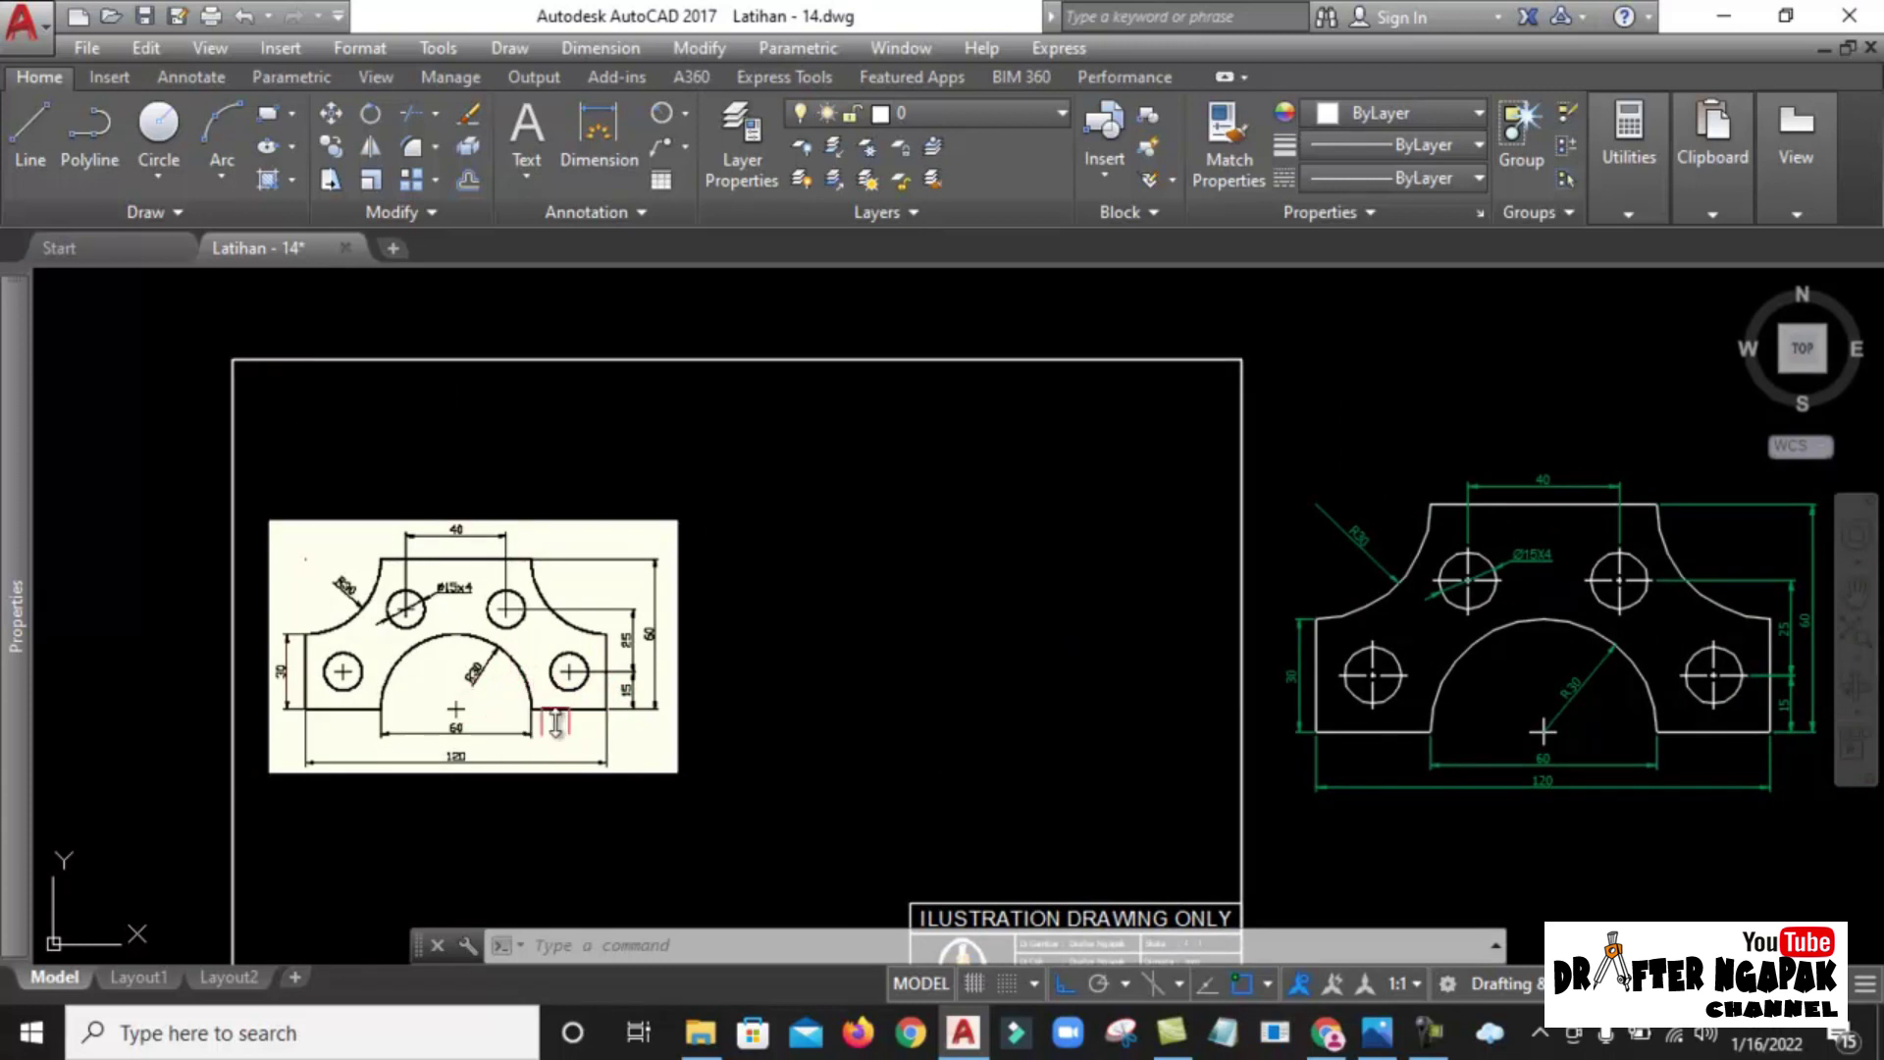
scroll(324, 758, "up", 4)
scroll(640, 773, "down", 4)
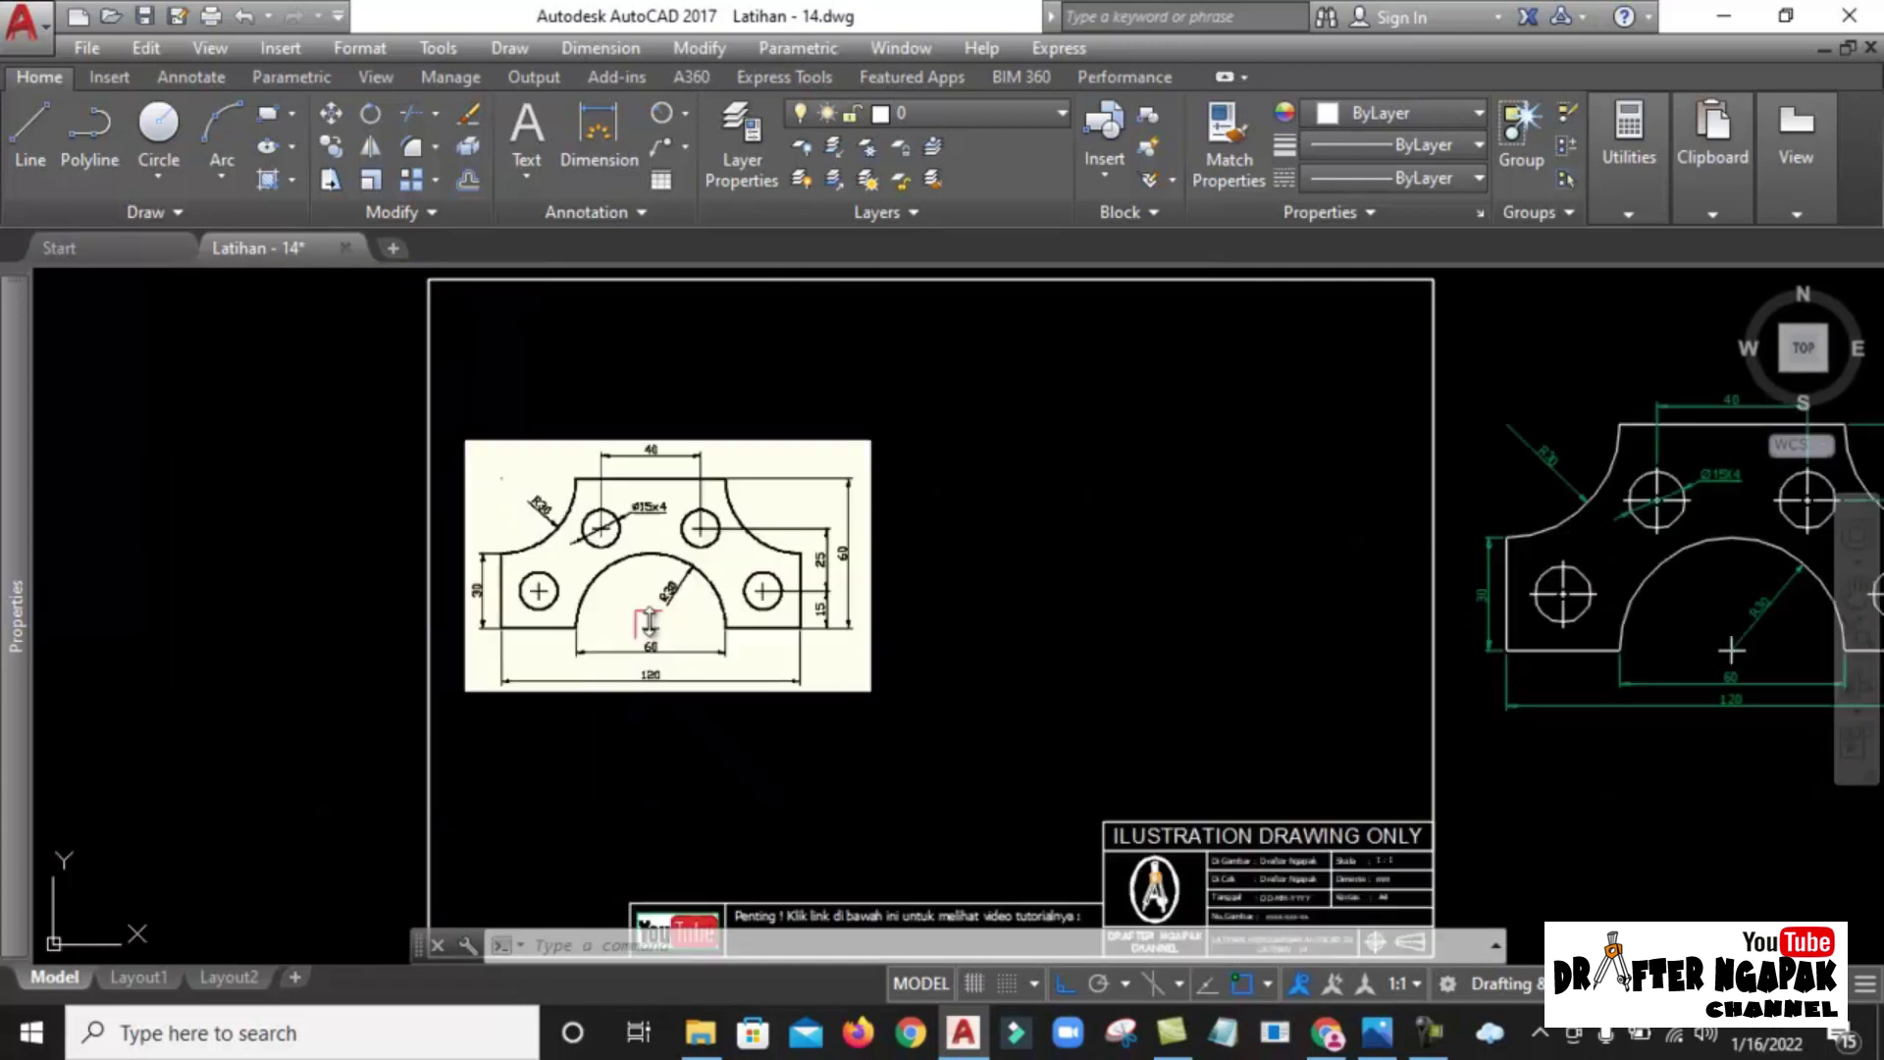
scroll(652, 694, "down", 2)
scroll(1080, 834, "up", 5)
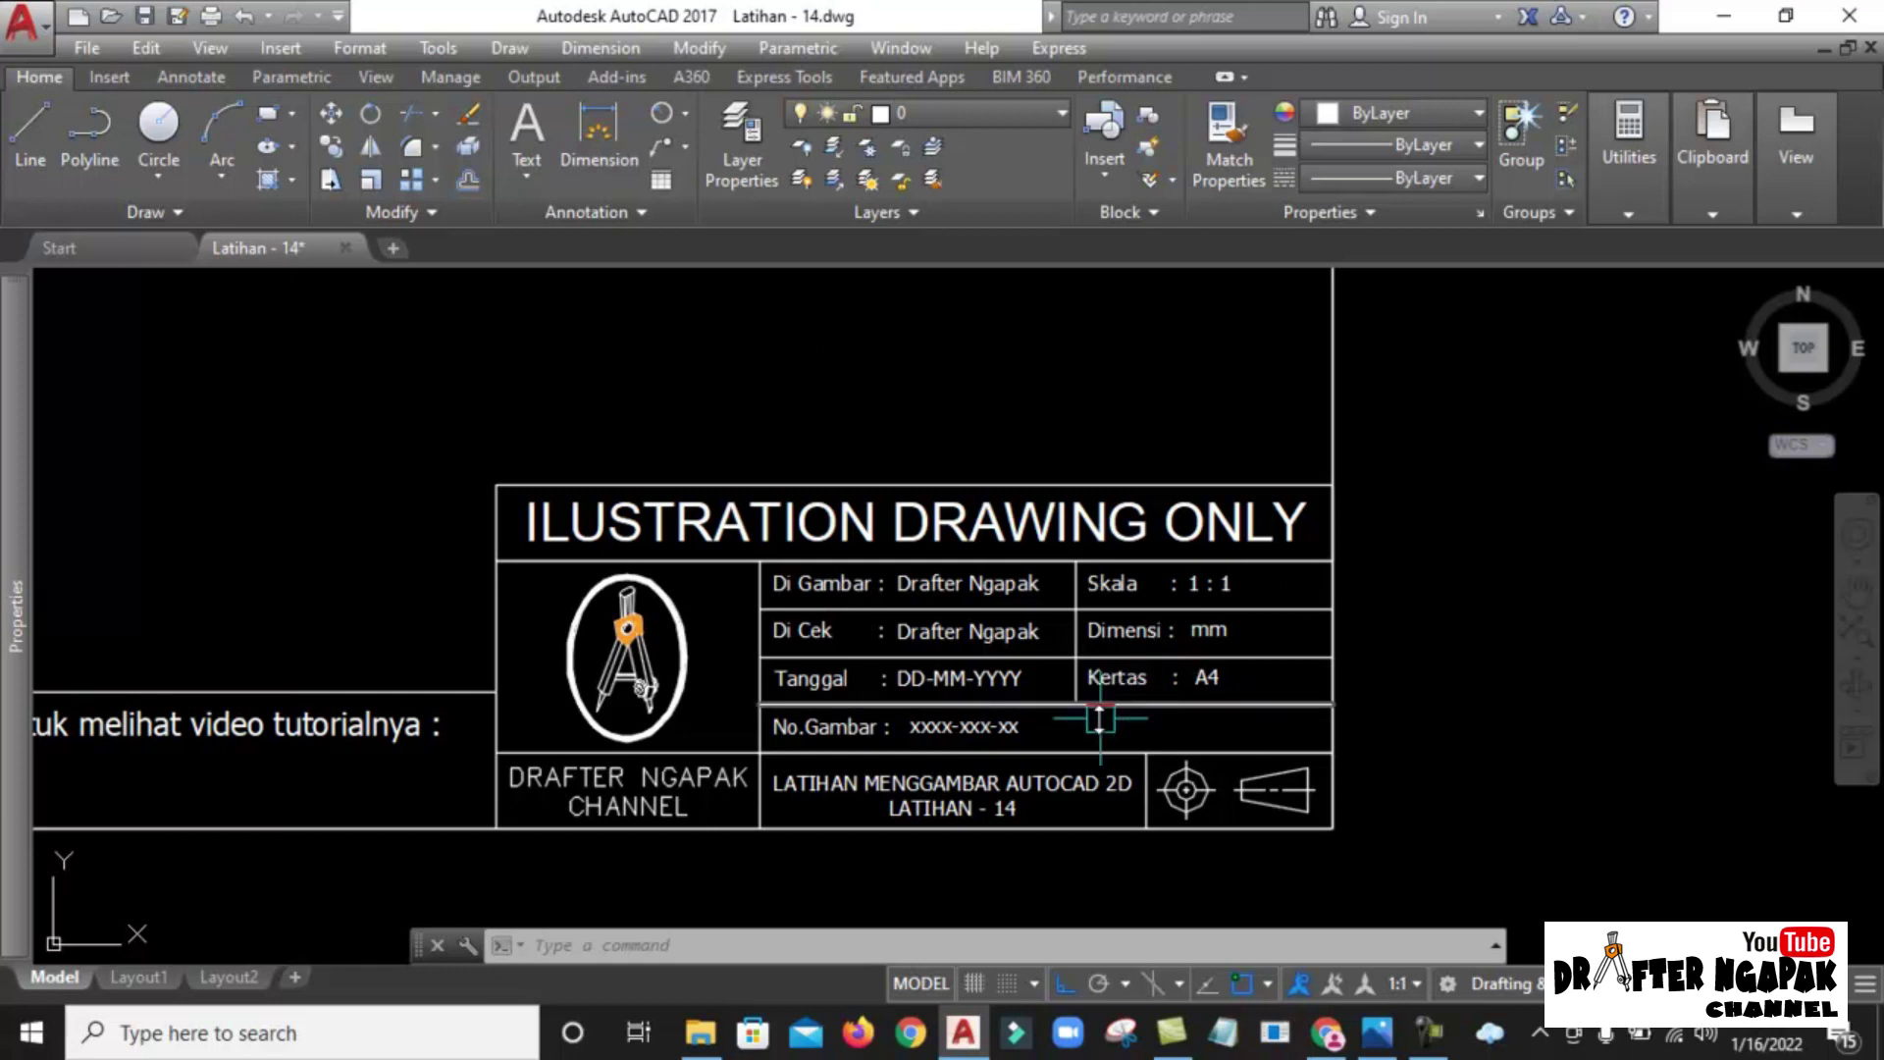
middle_click_drag(1176, 700, 1432, 788)
scroll(1295, 847, "down", 2)
middle_click_drag(866, 616, 1063, 754)
scroll(1063, 754, "down", 2)
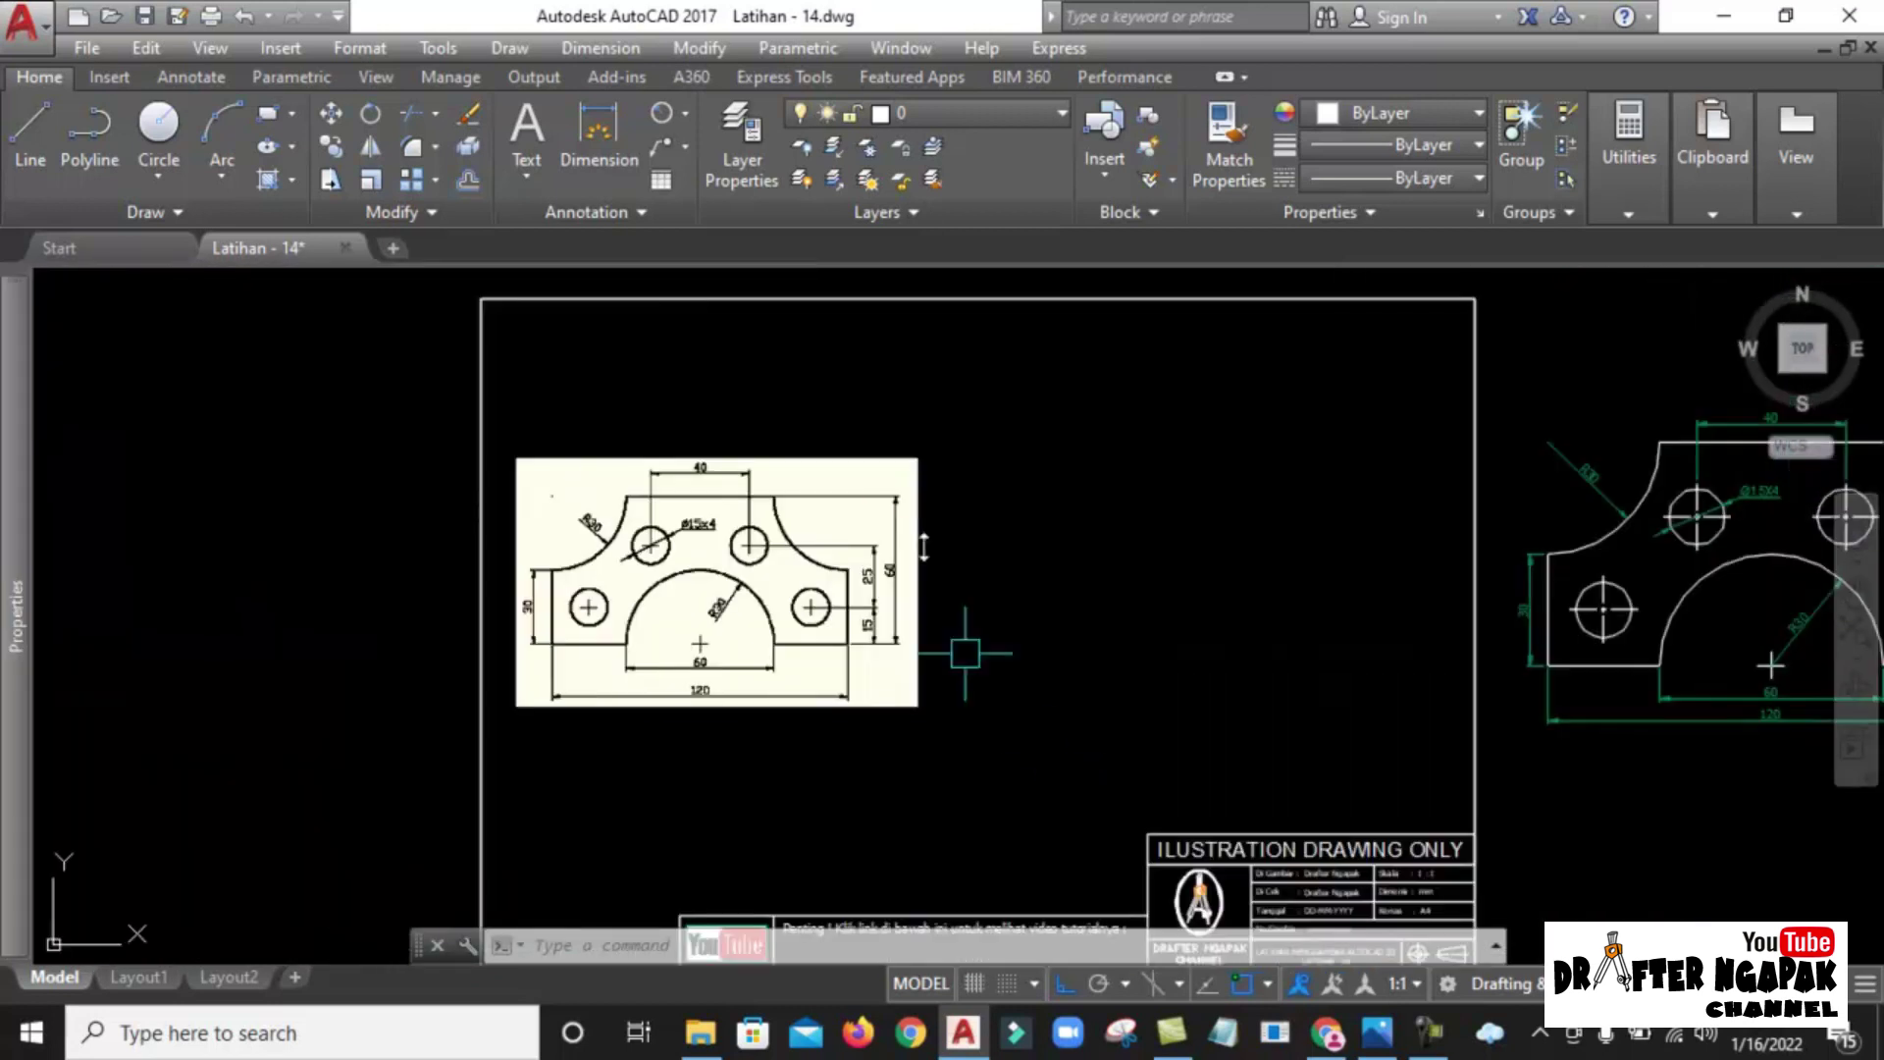
scroll(864, 564, "up", 2)
middle_click_drag(841, 589, 806, 574)
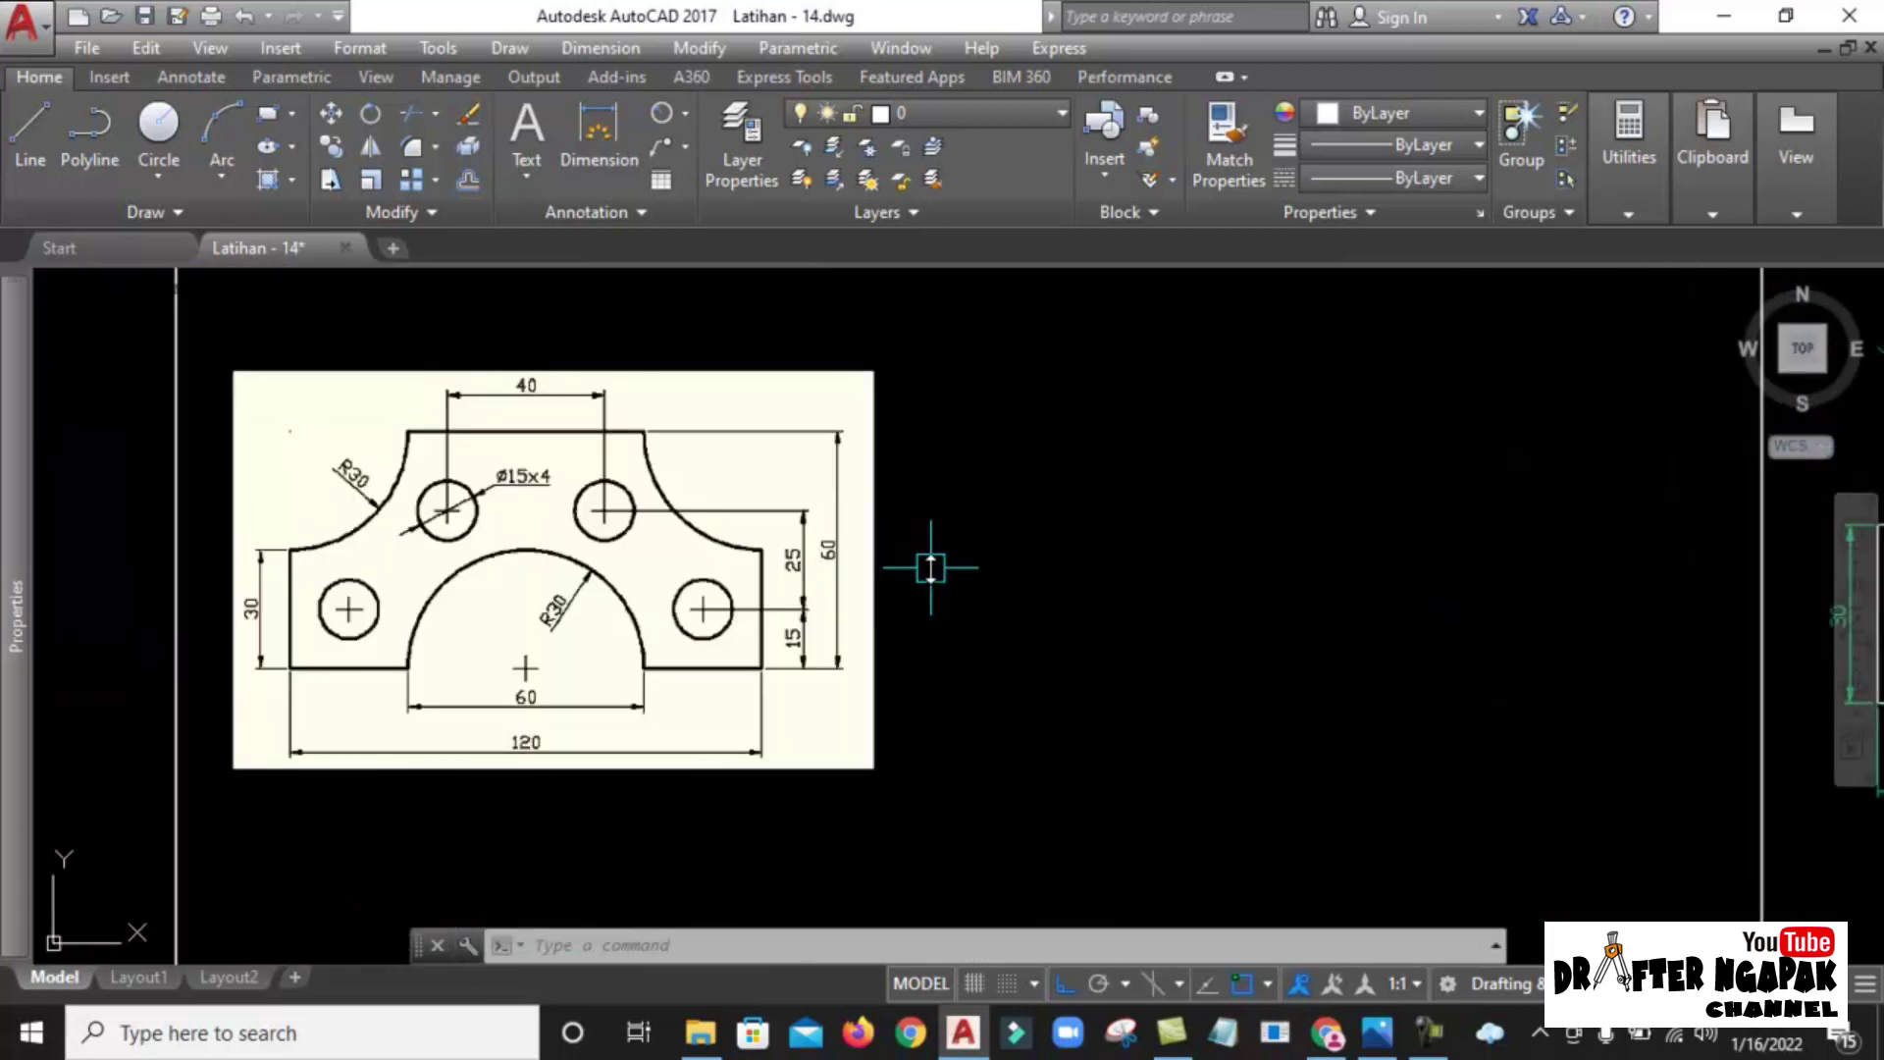
scroll(279, 696, "up", 2)
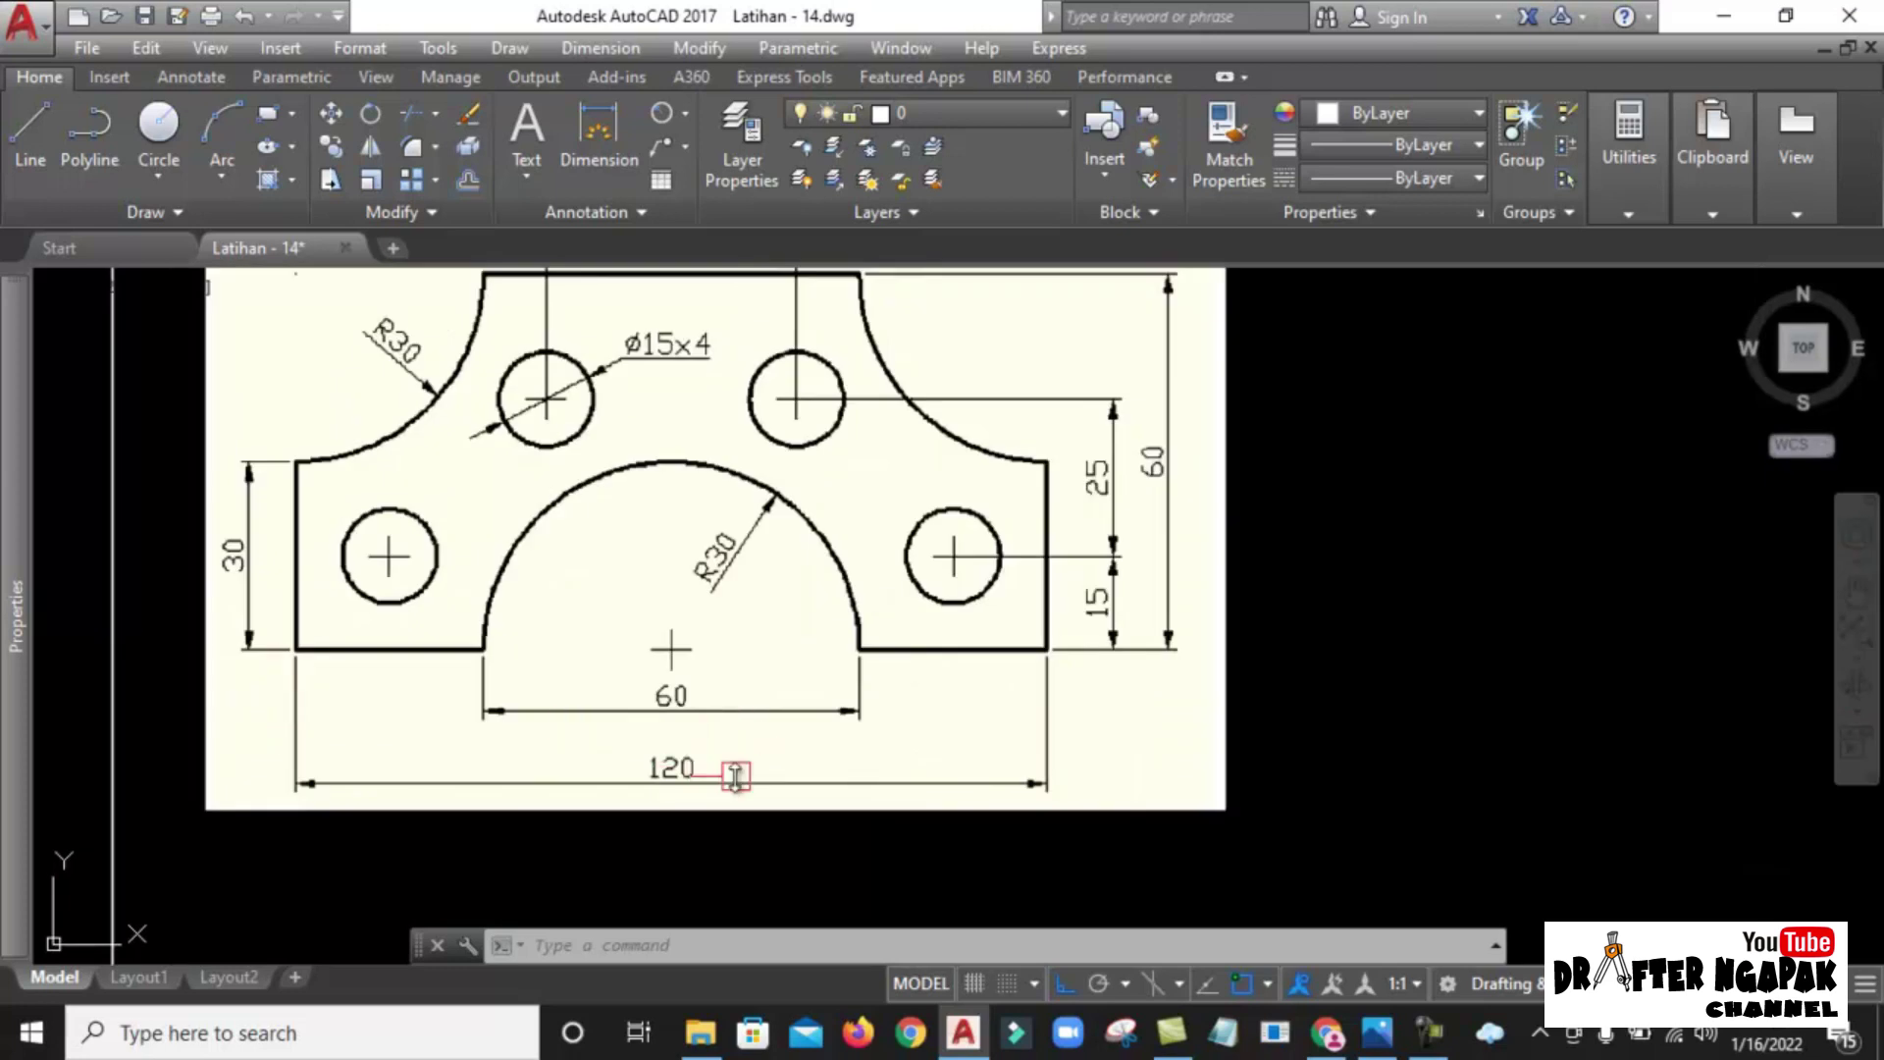
scroll(550, 660, "down", 3)
scroll(1012, 631, "up", 2)
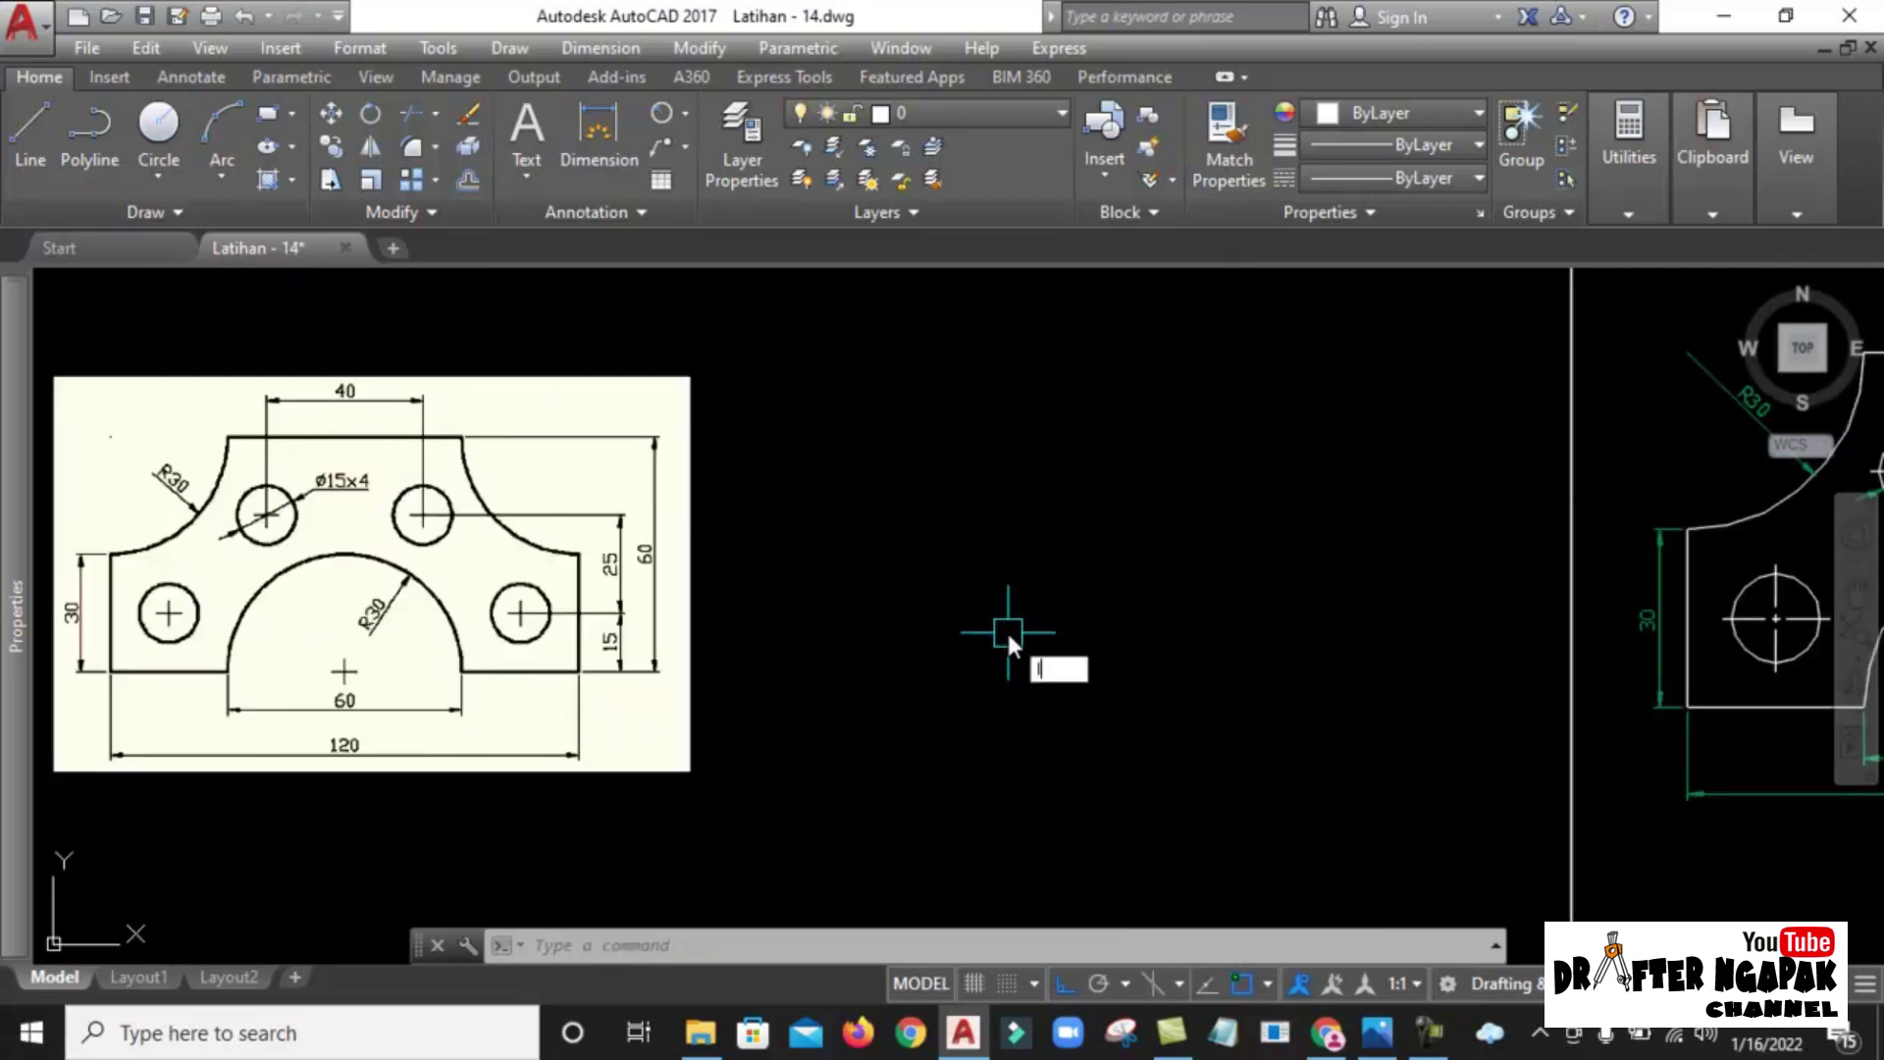
Draw a 120-unit horizontal base line with the LINE command.
type("l")
key("Return")
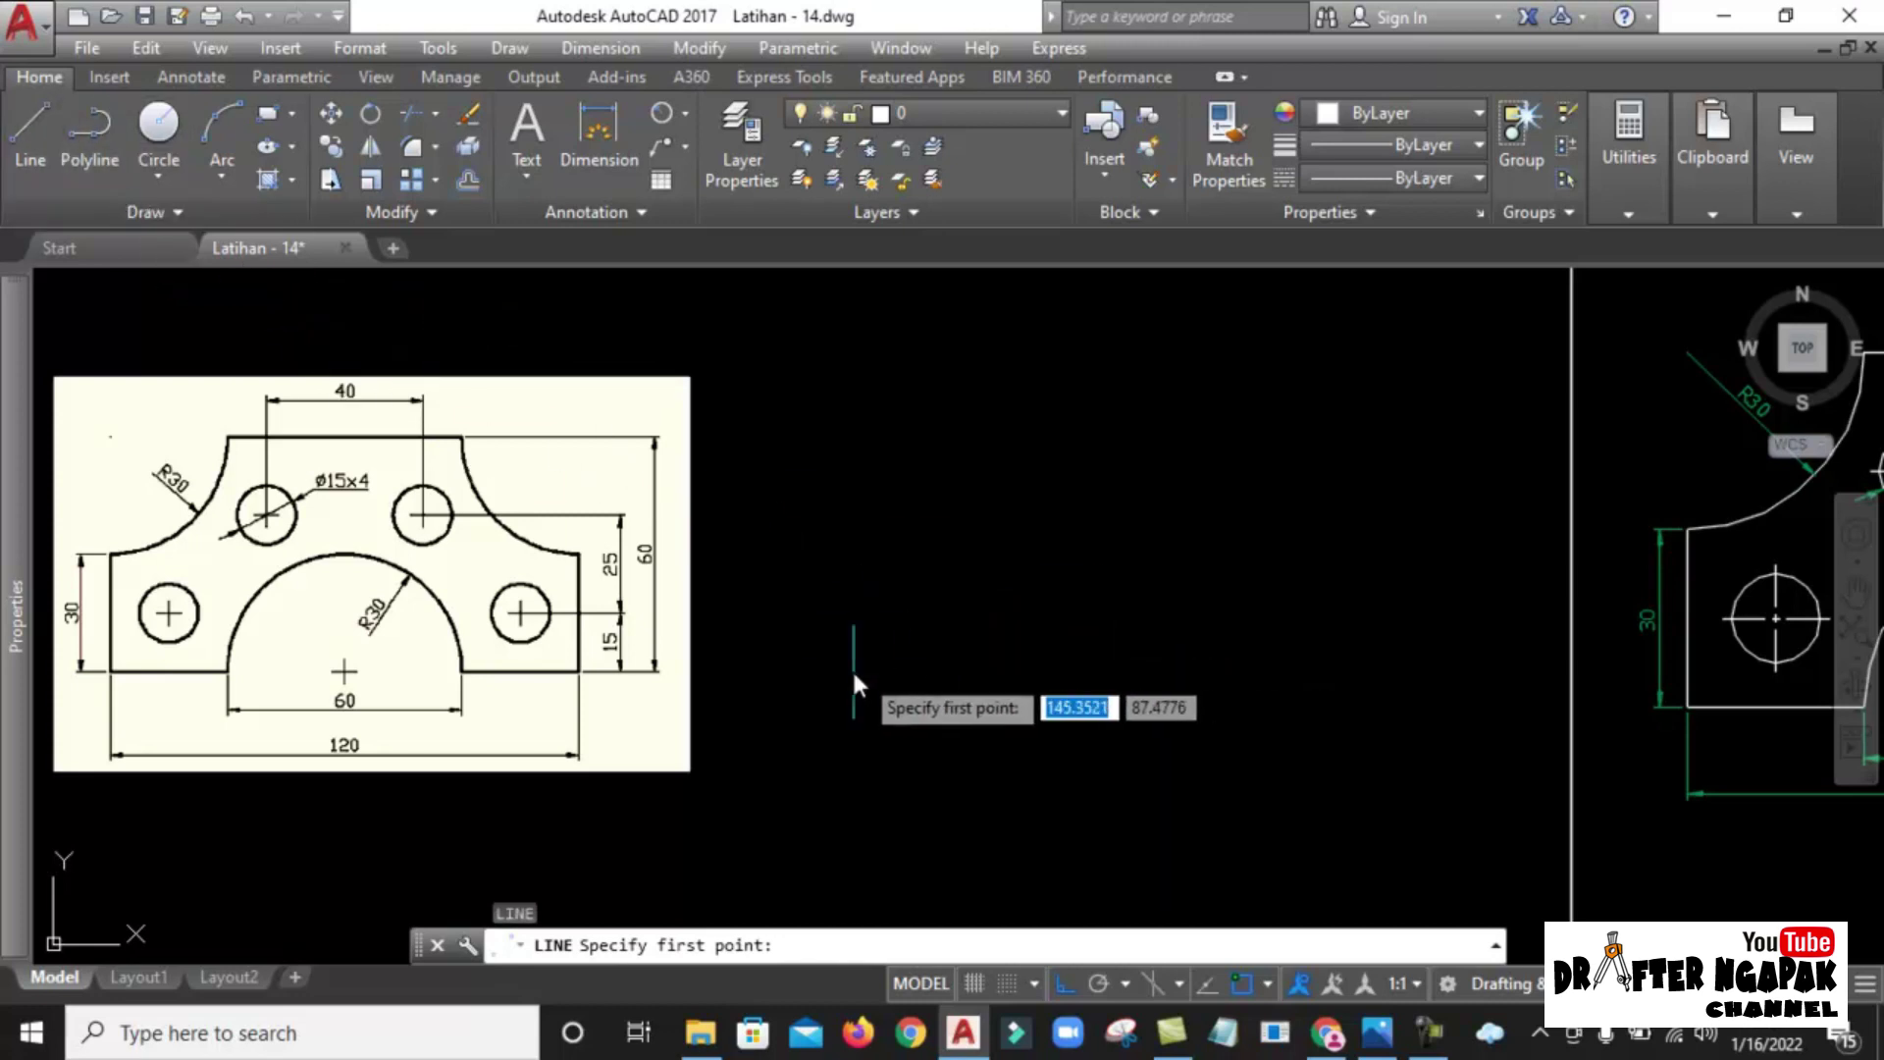
key("Escape")
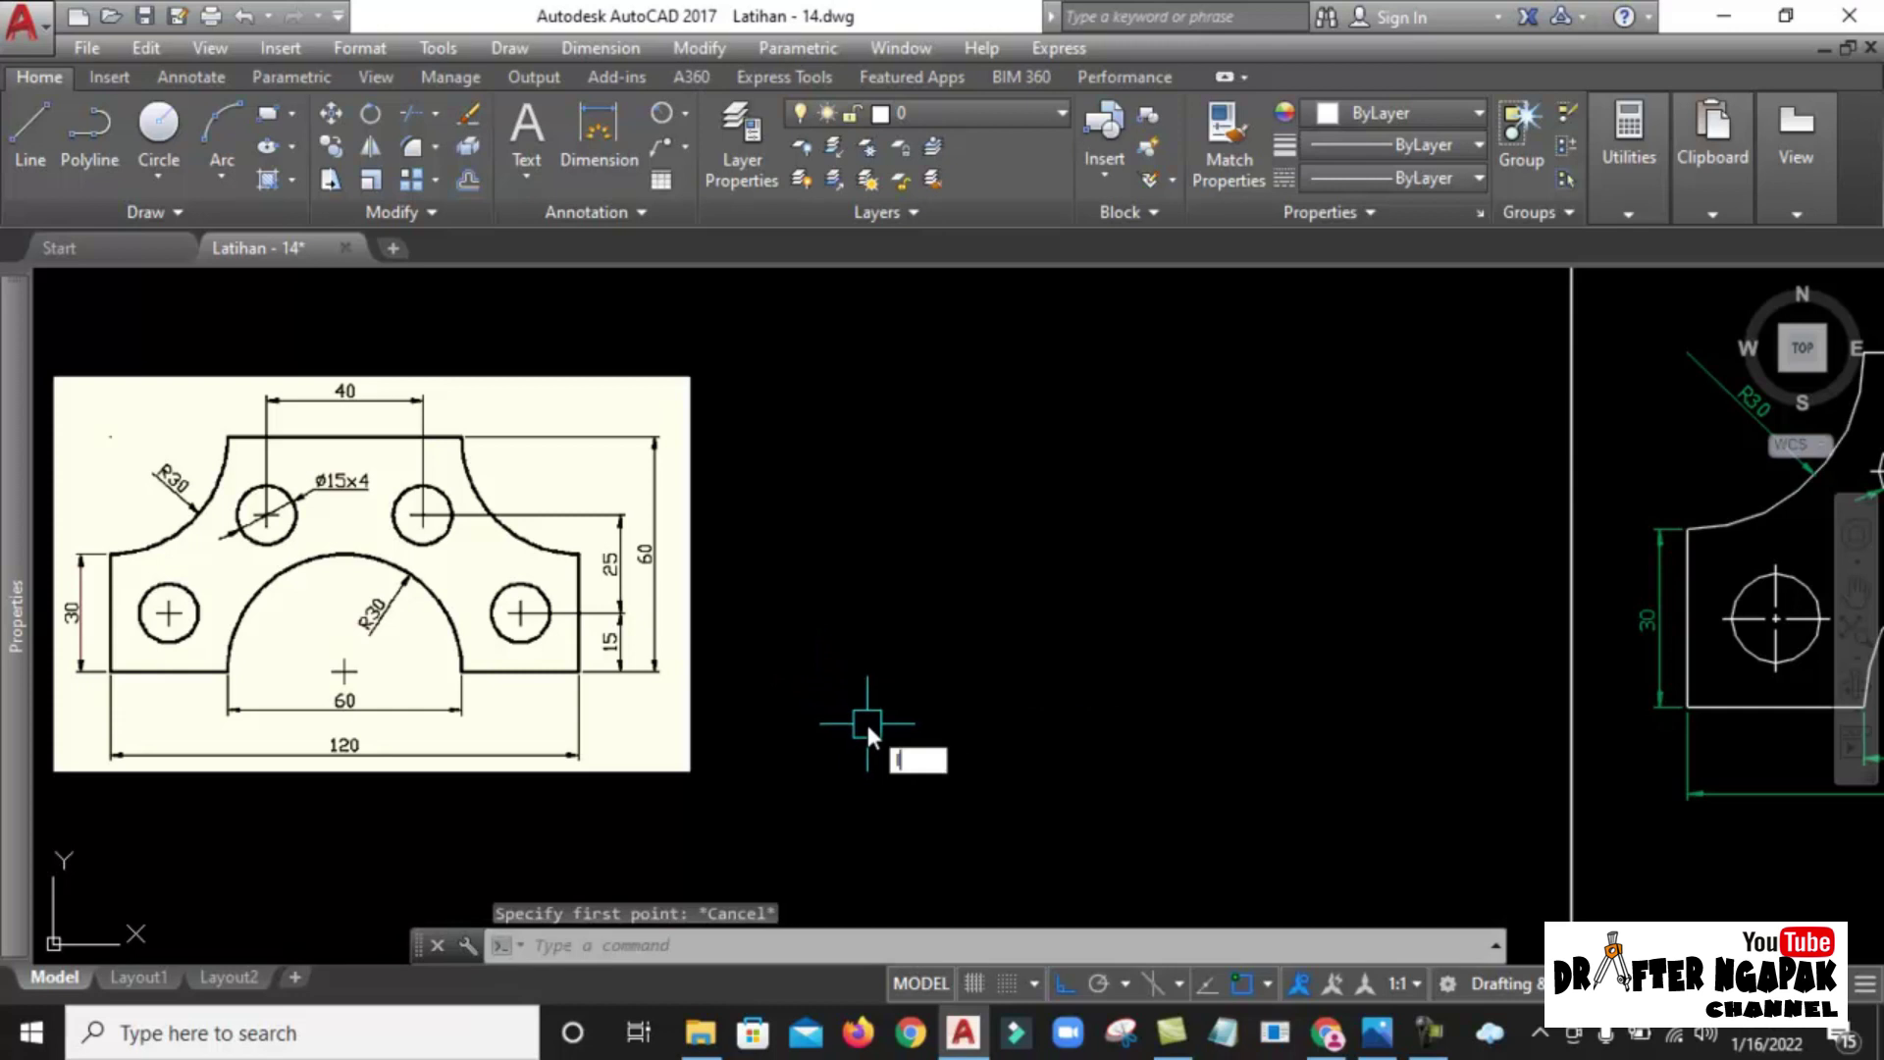
key("Return")
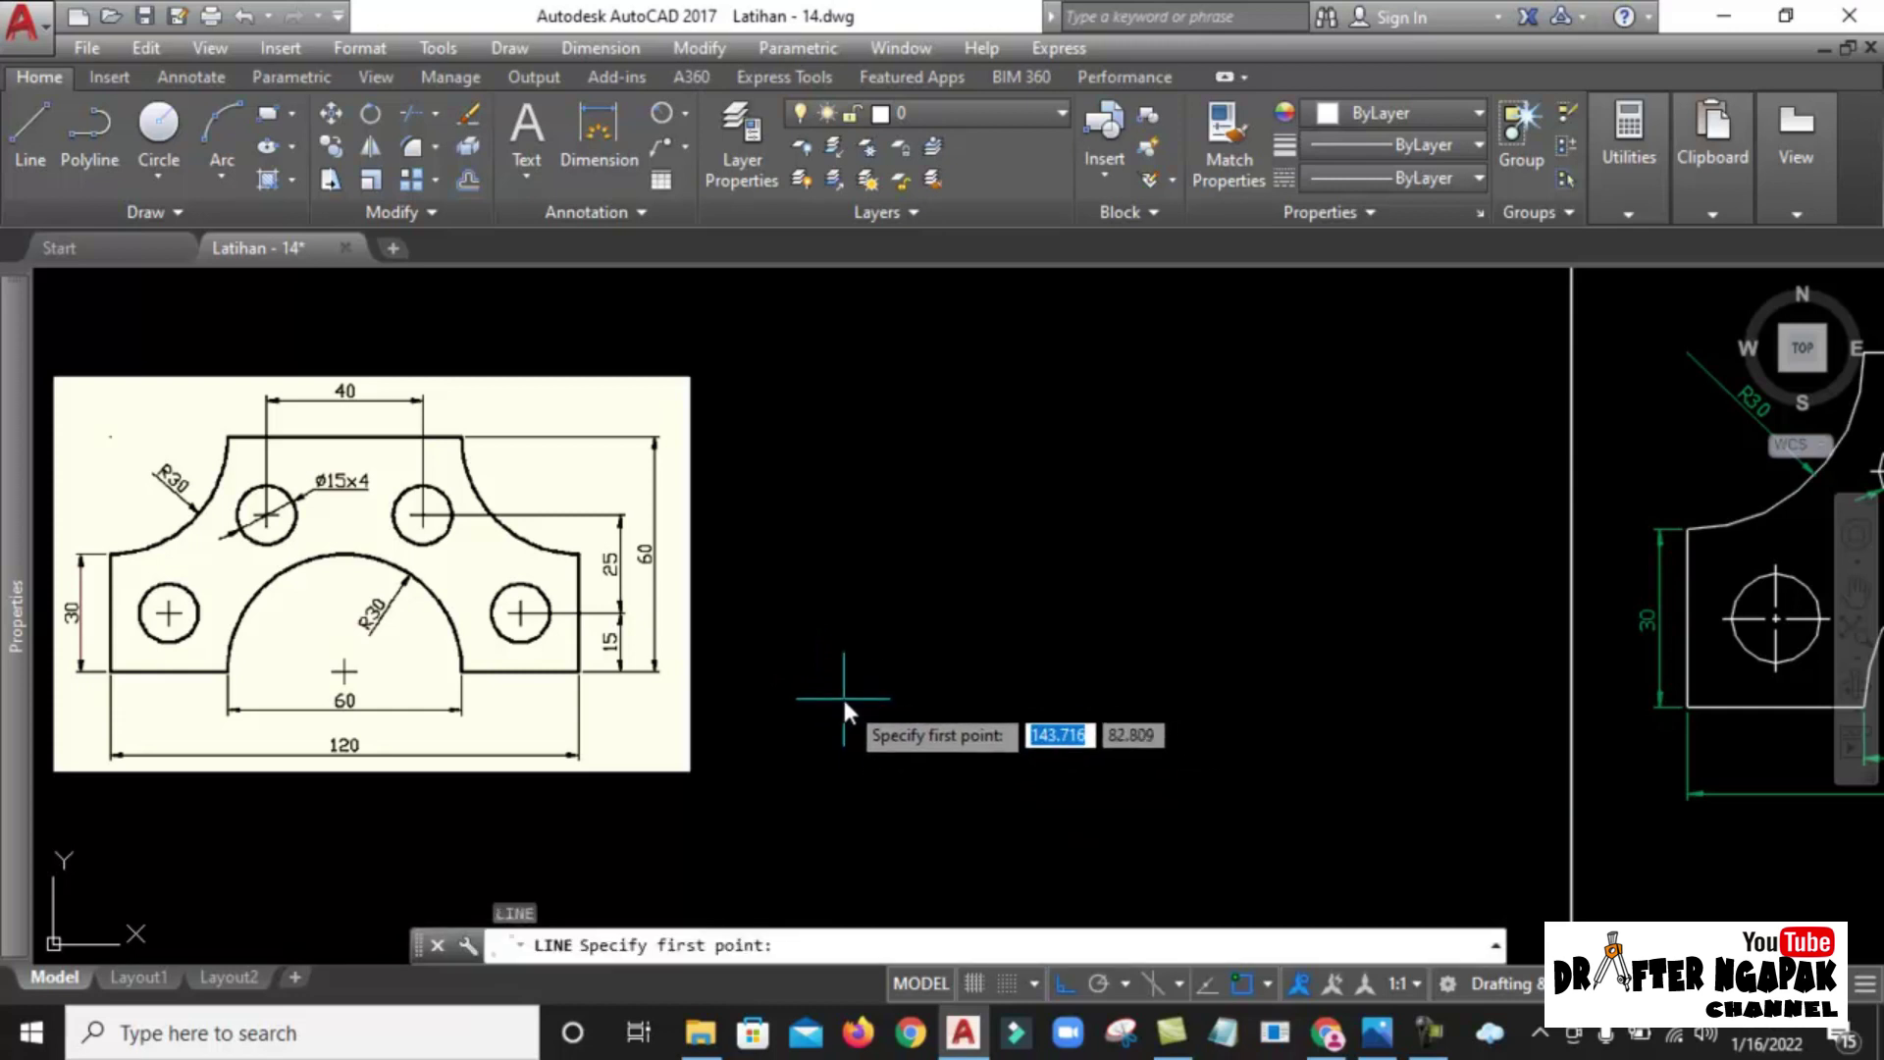
left_click(843, 687)
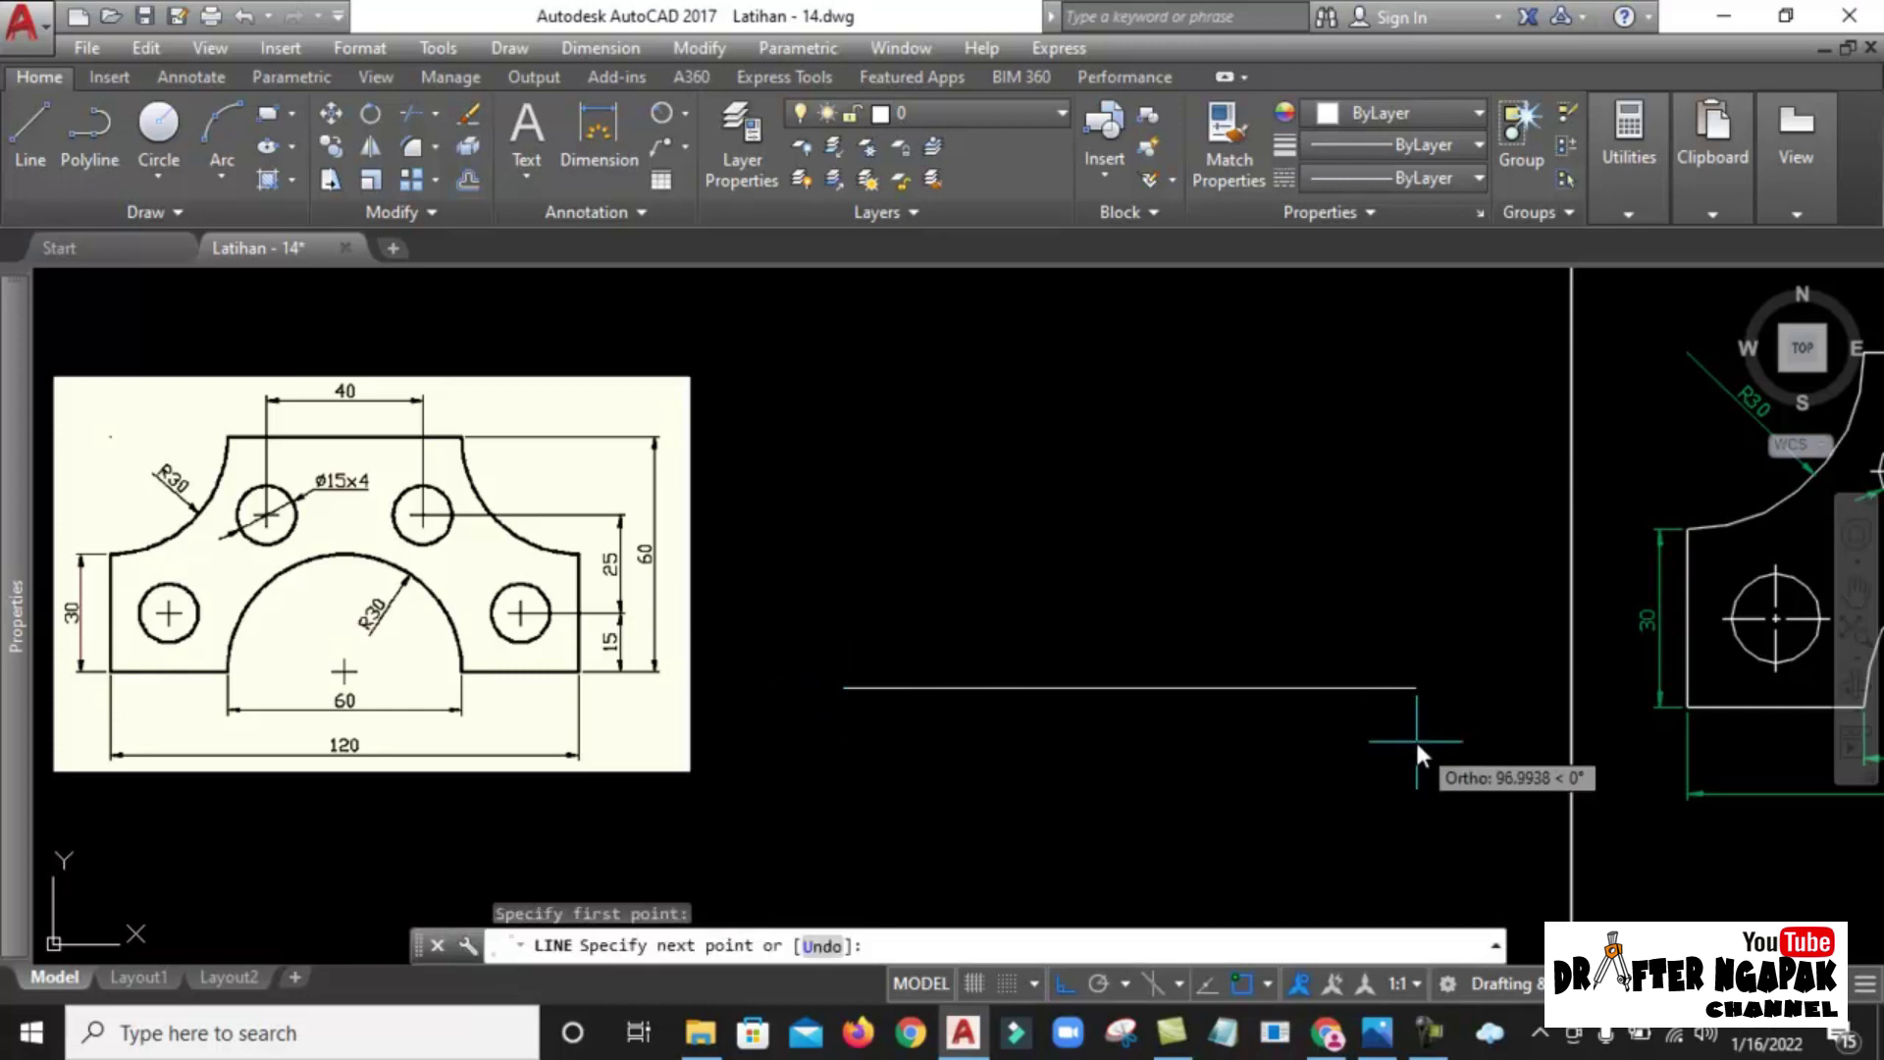
type("120")
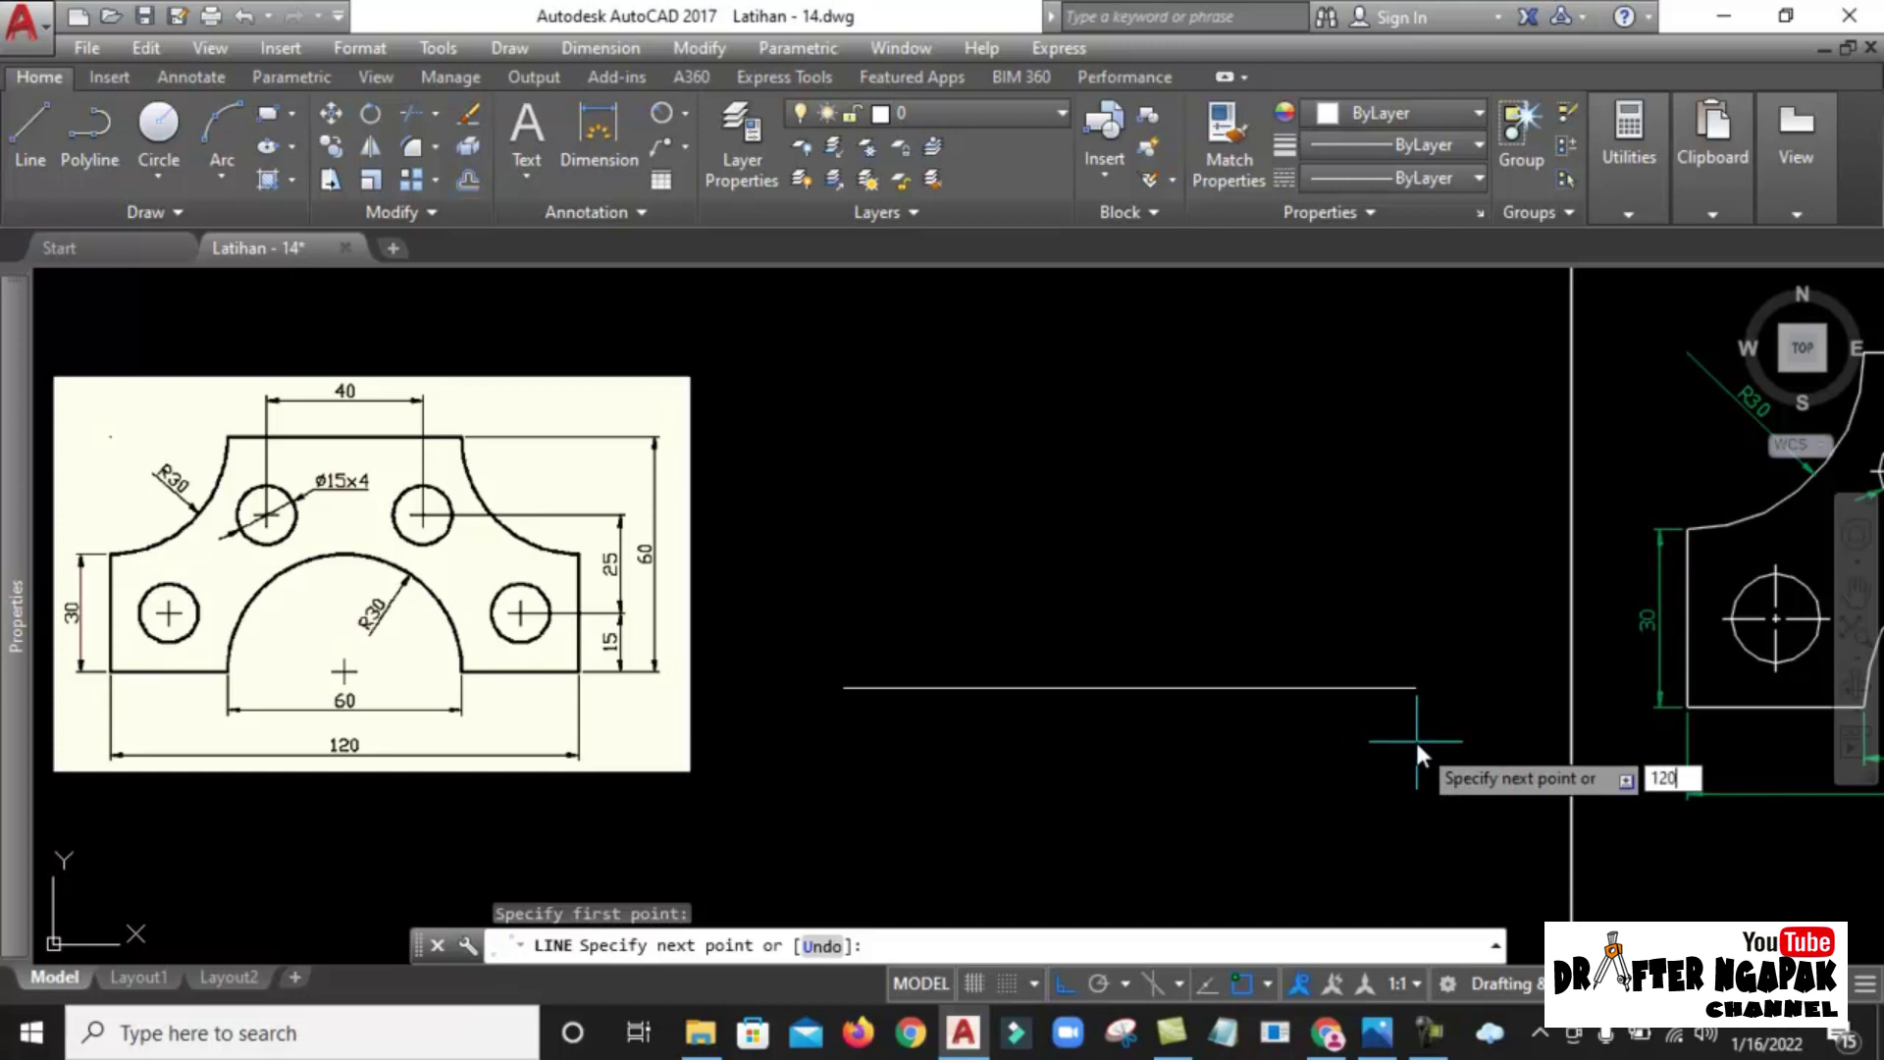
key("Return")
Move the 120 line slightly to the left.
key("Return")
type("m")
key("Return")
left_click(1211, 688)
key("Return")
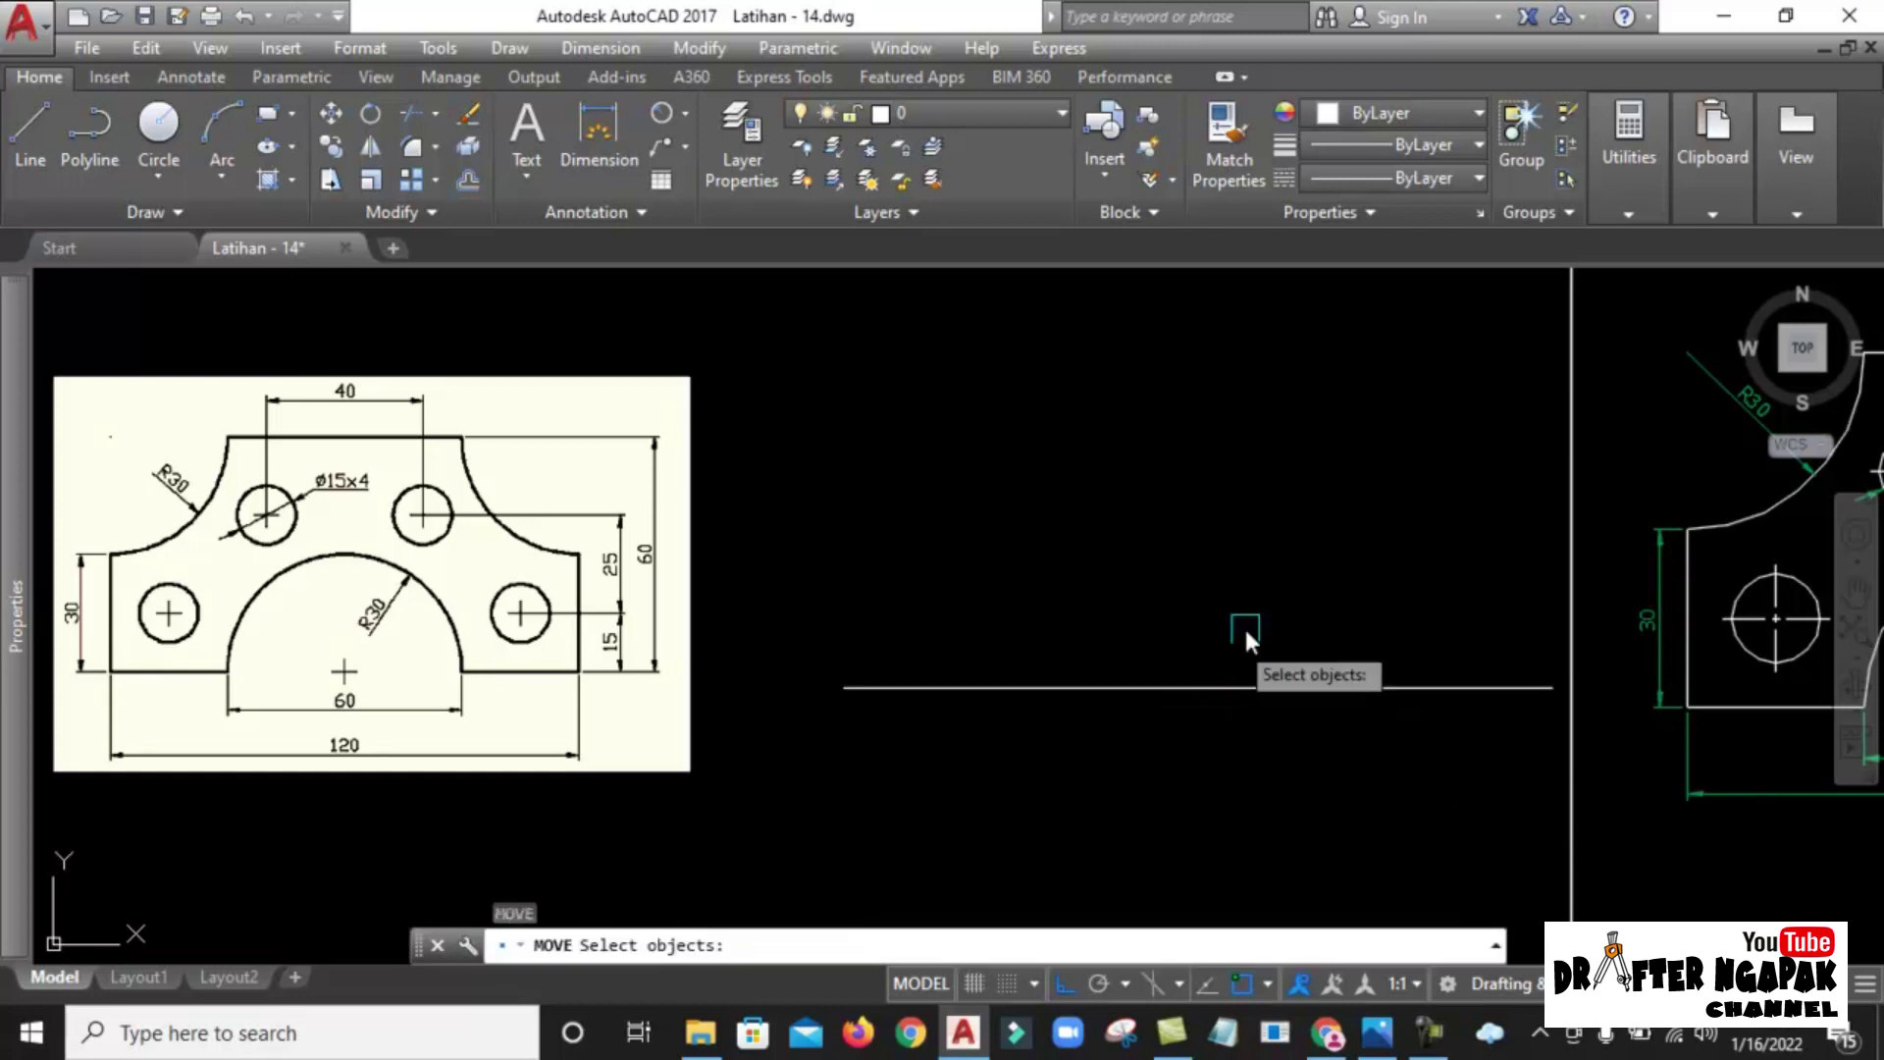
left_click(1189, 795)
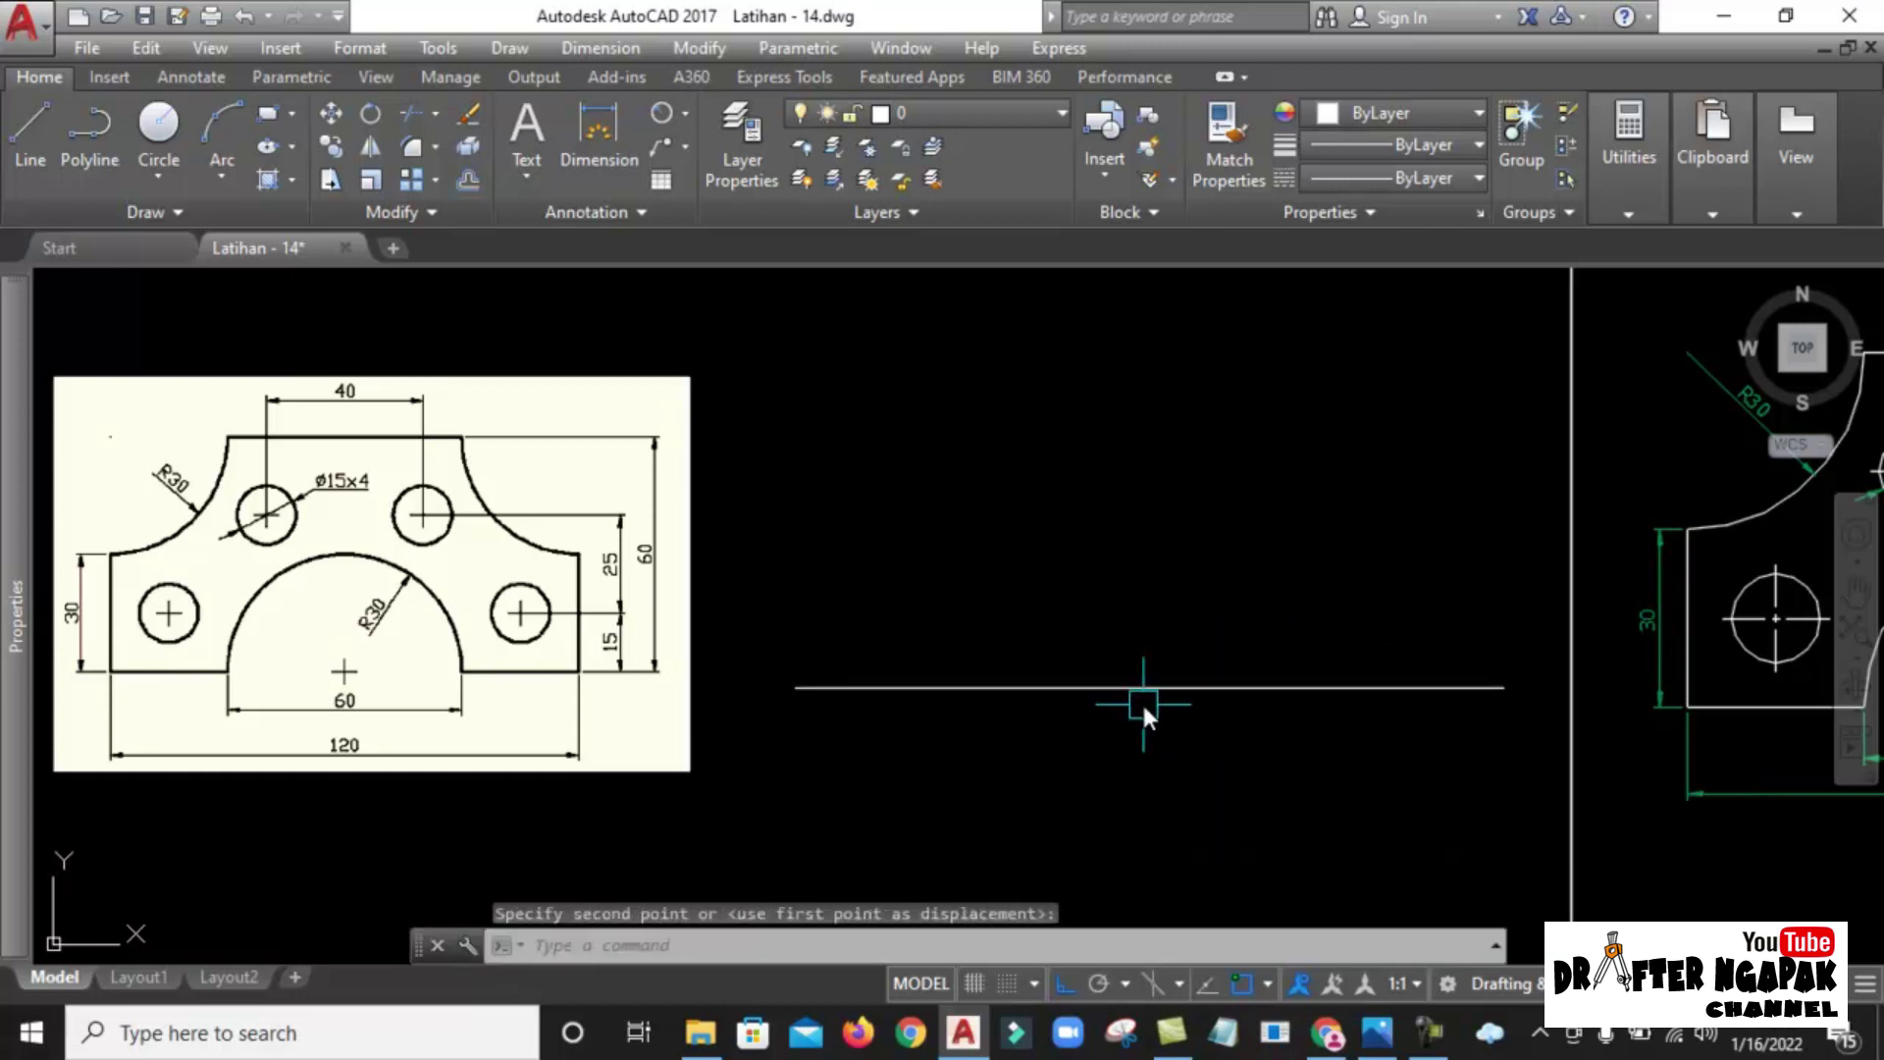
scroll(265, 633, "up", 2)
scroll(434, 636, "down", 2)
scroll(434, 636, "down", 2)
scroll(921, 633, "up", 3)
type("c")
key("Return")
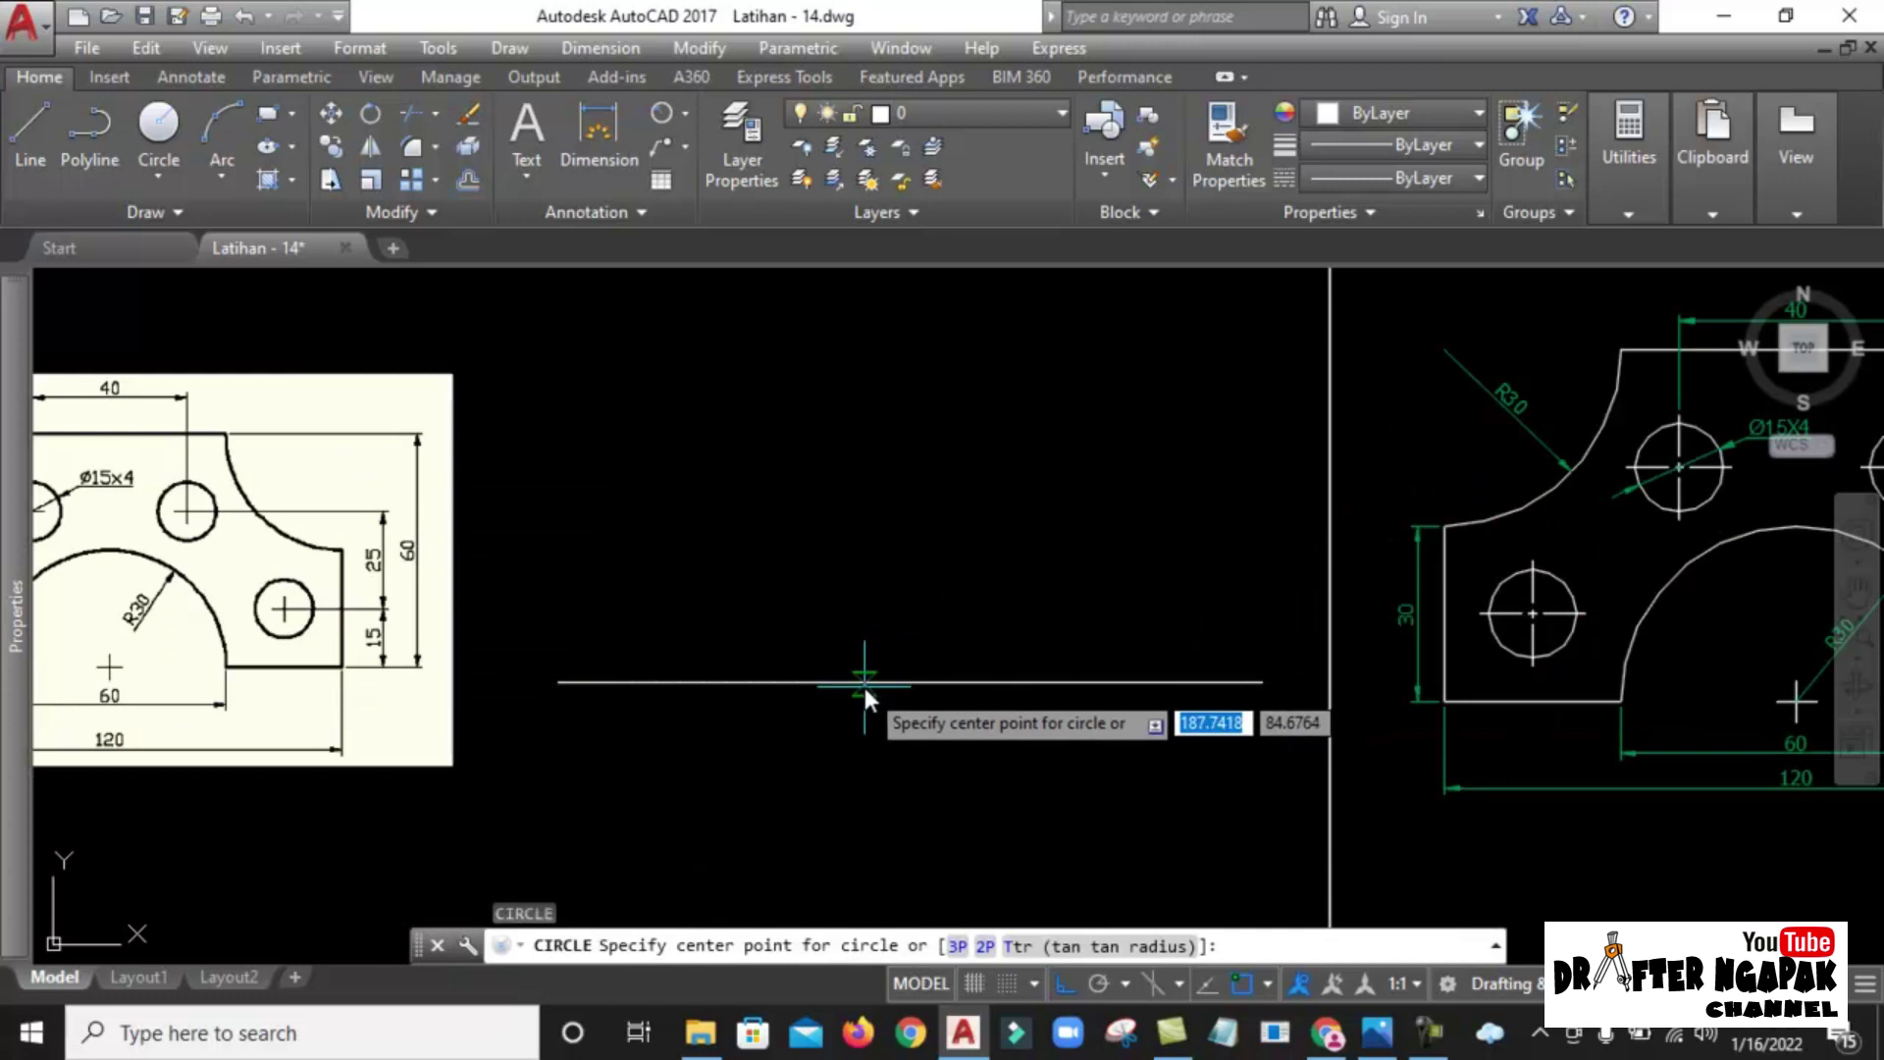
Place a radius-30 circle centred on the base line's midpoint, framed beside the reference image.
left_click(918, 686)
type("3")
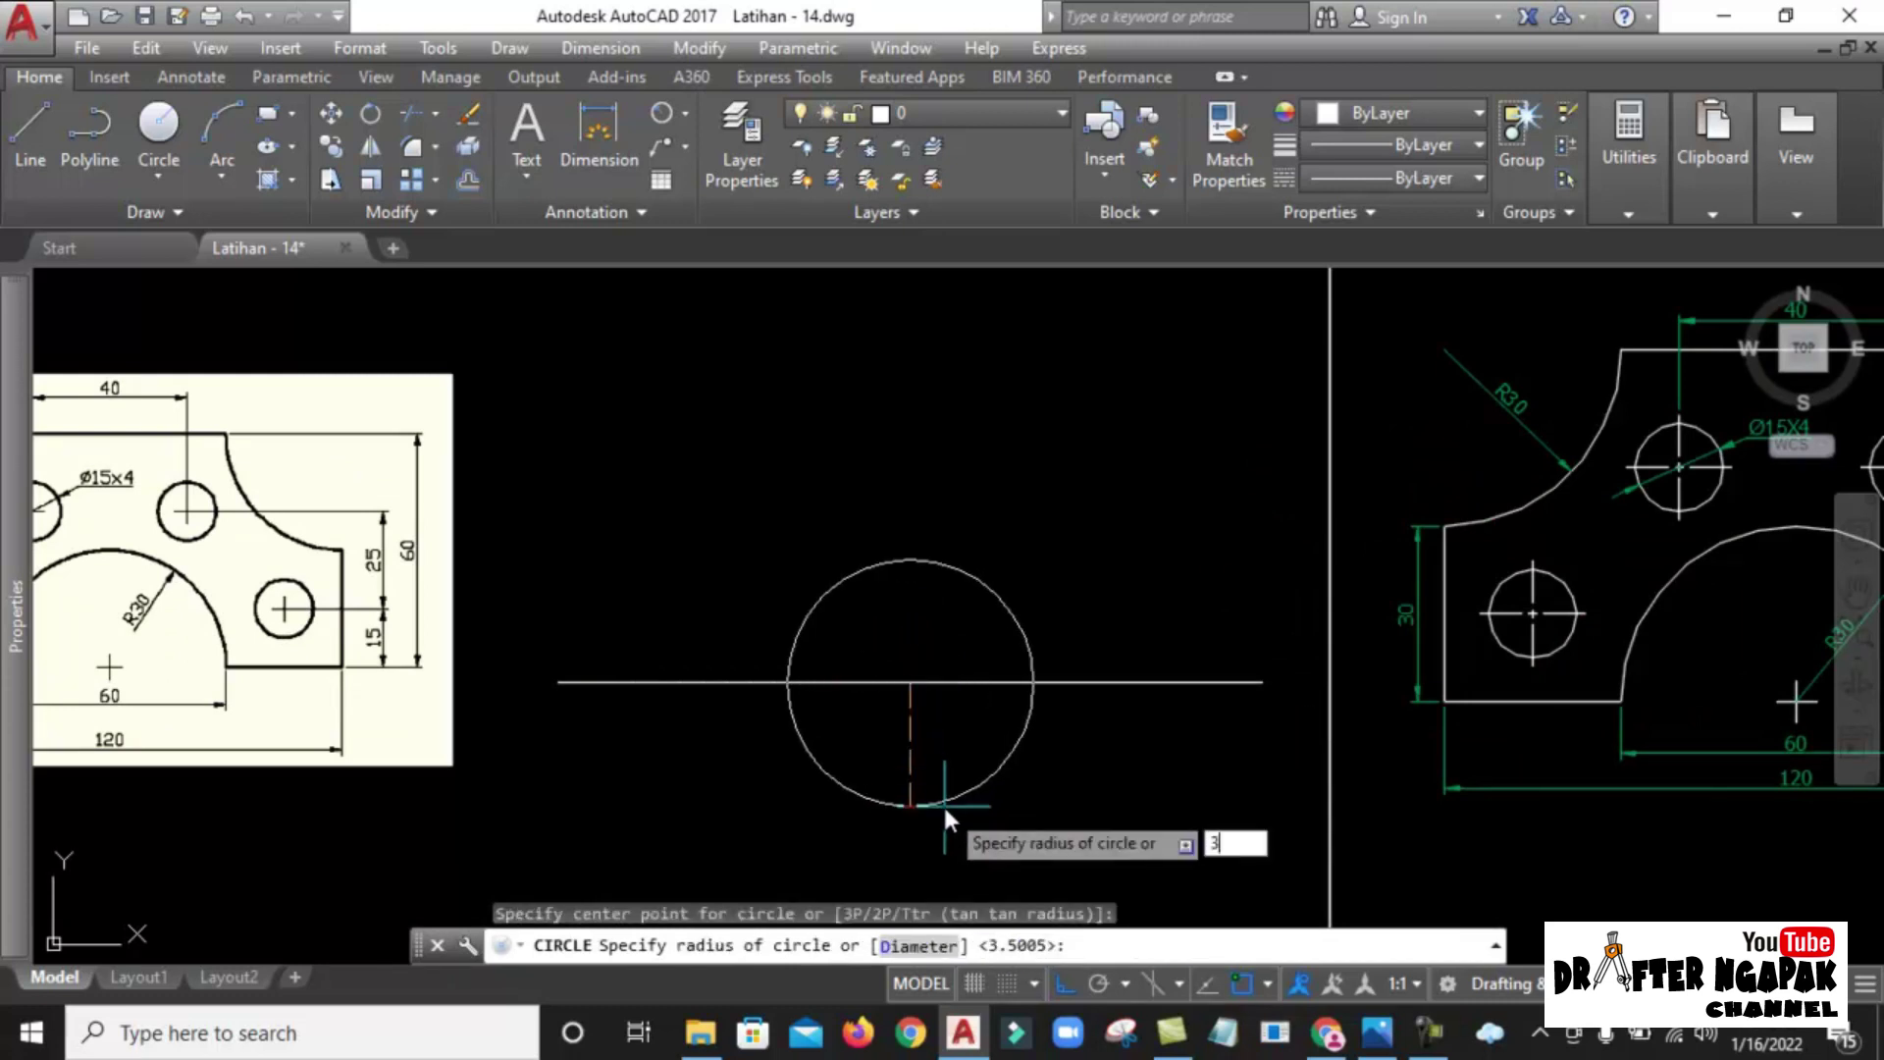
type("0")
key("Return")
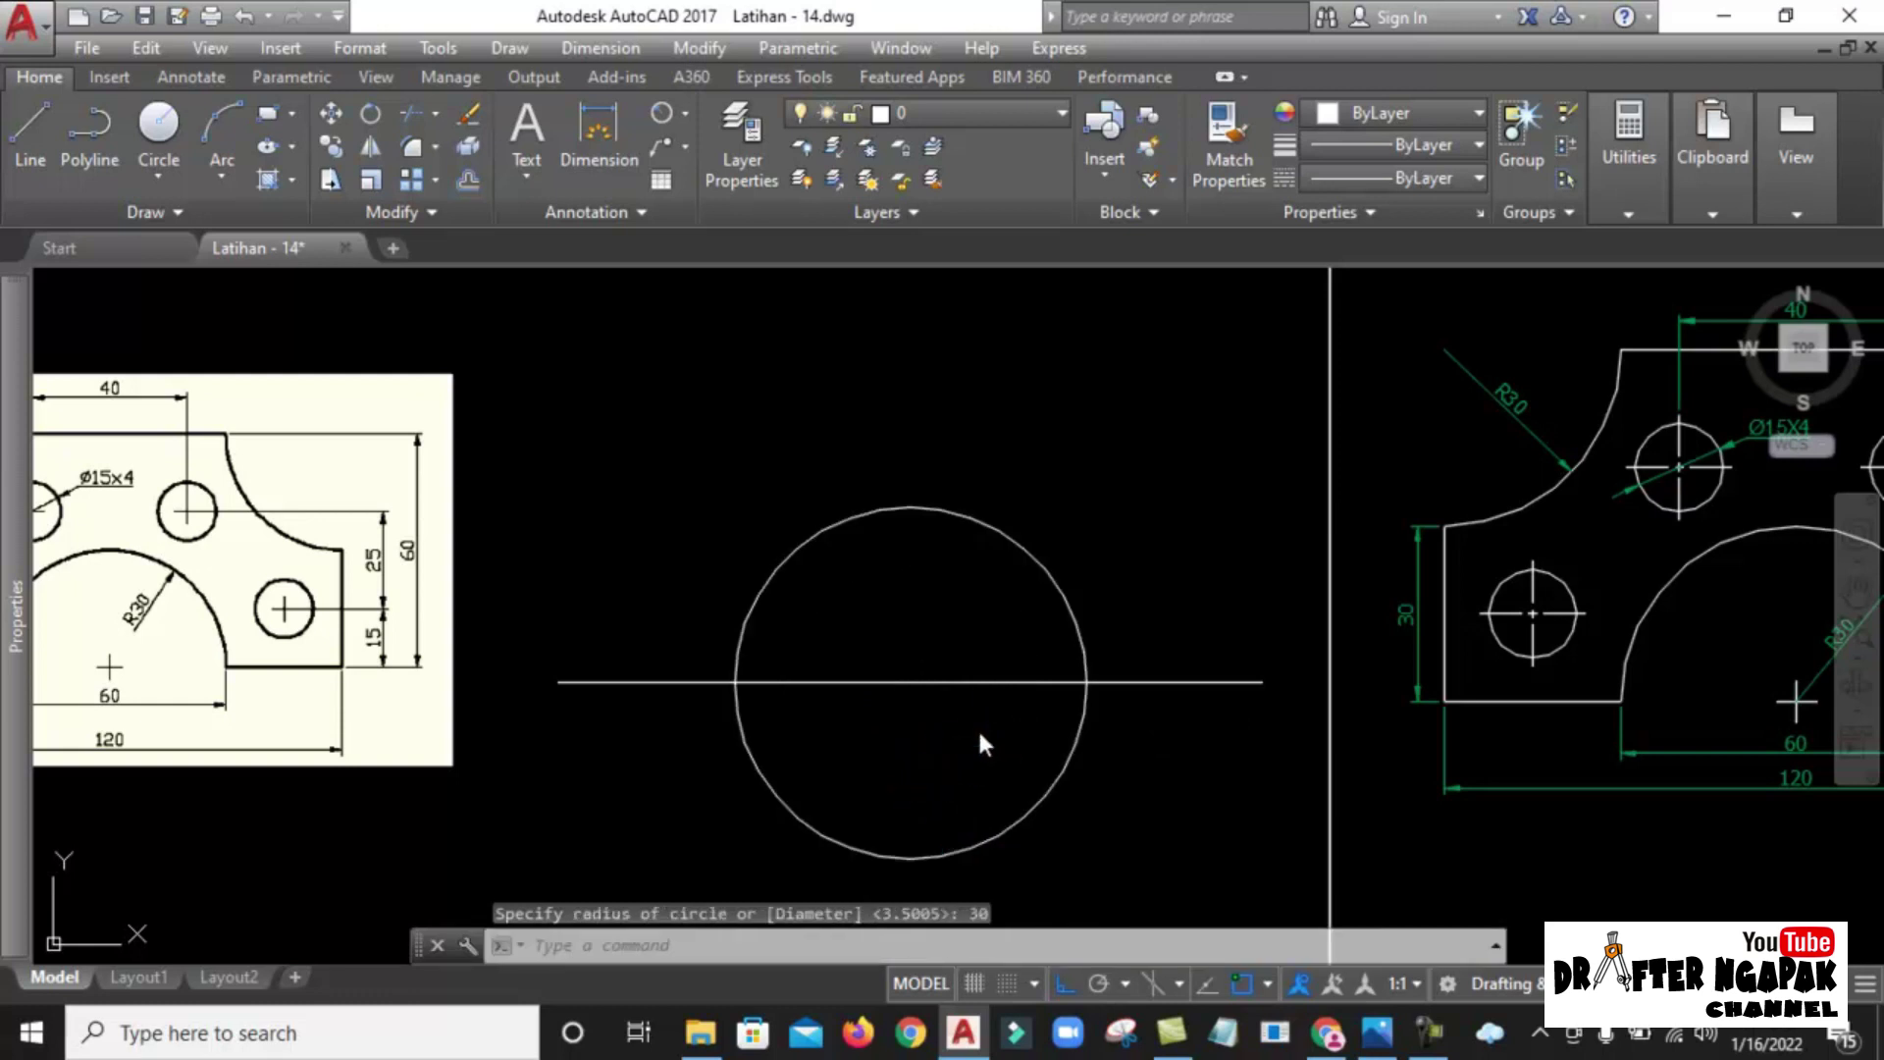
middle_click_drag(980, 734, 1321, 724)
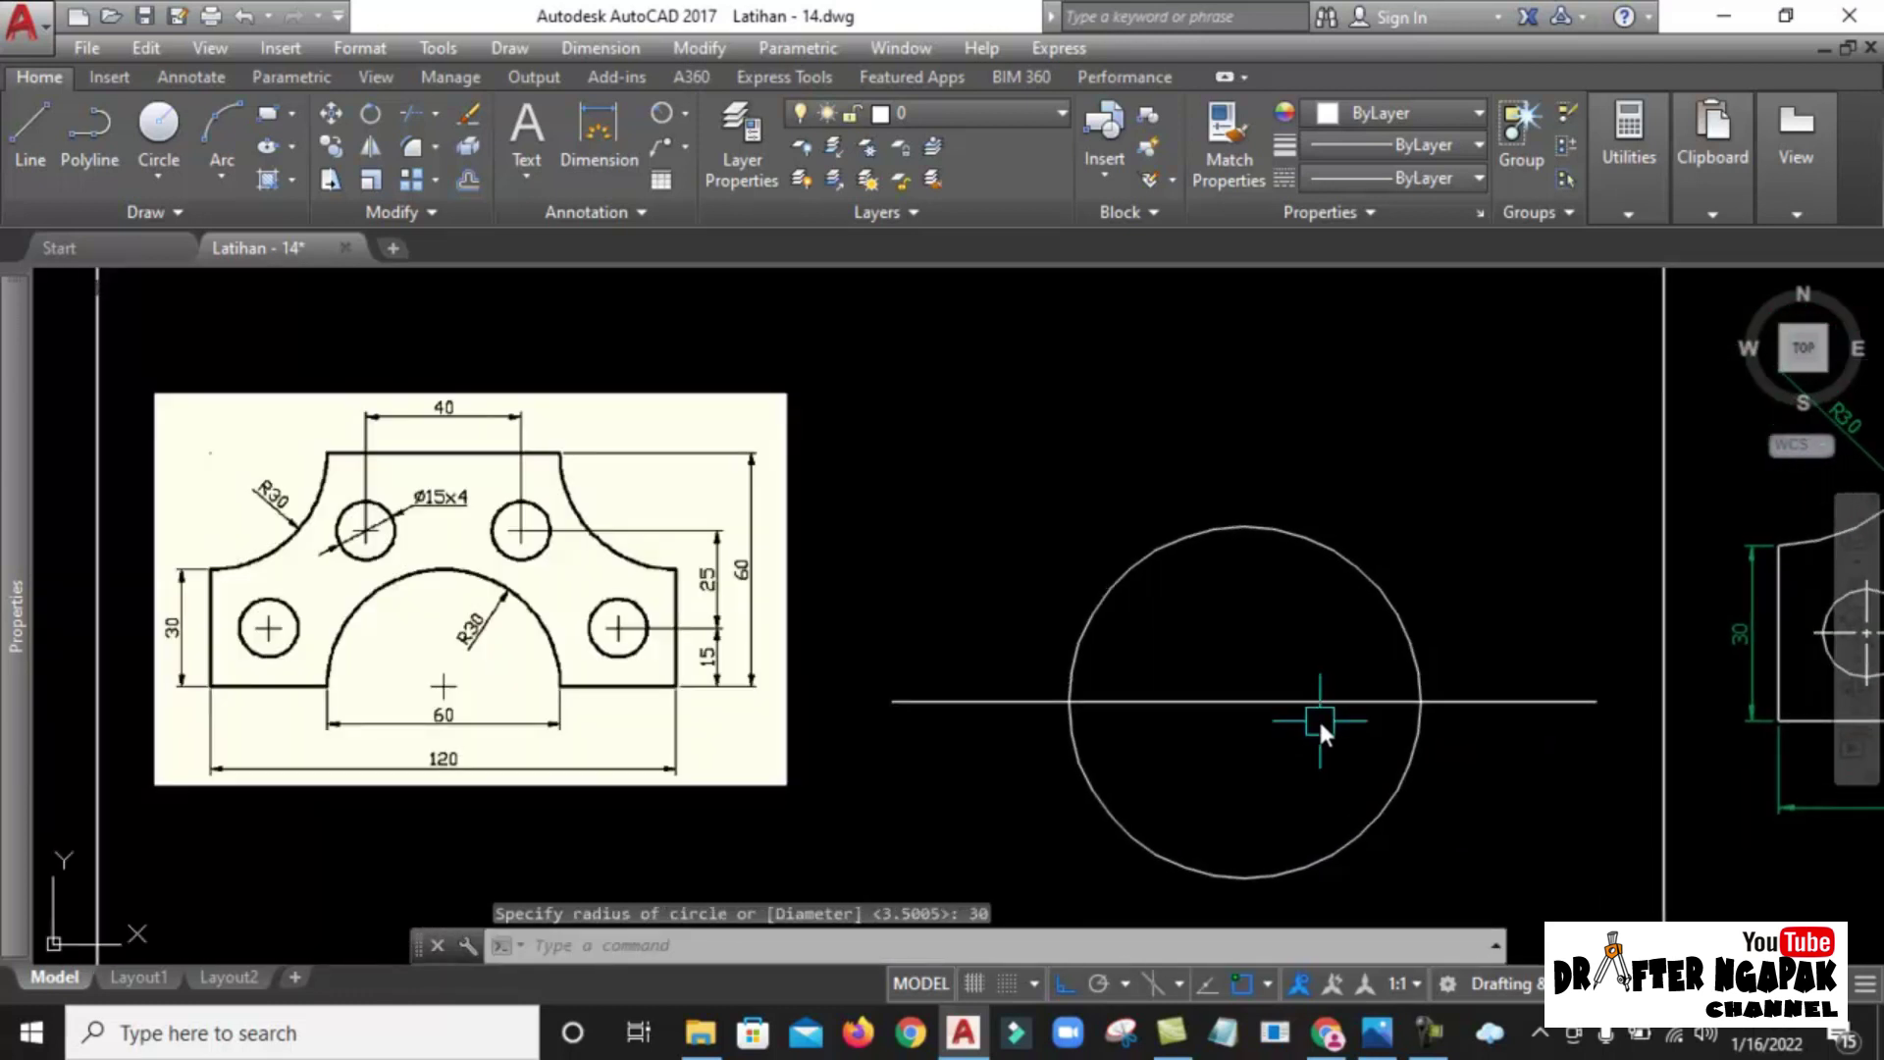
middle_click_drag(1373, 661, 1358, 675)
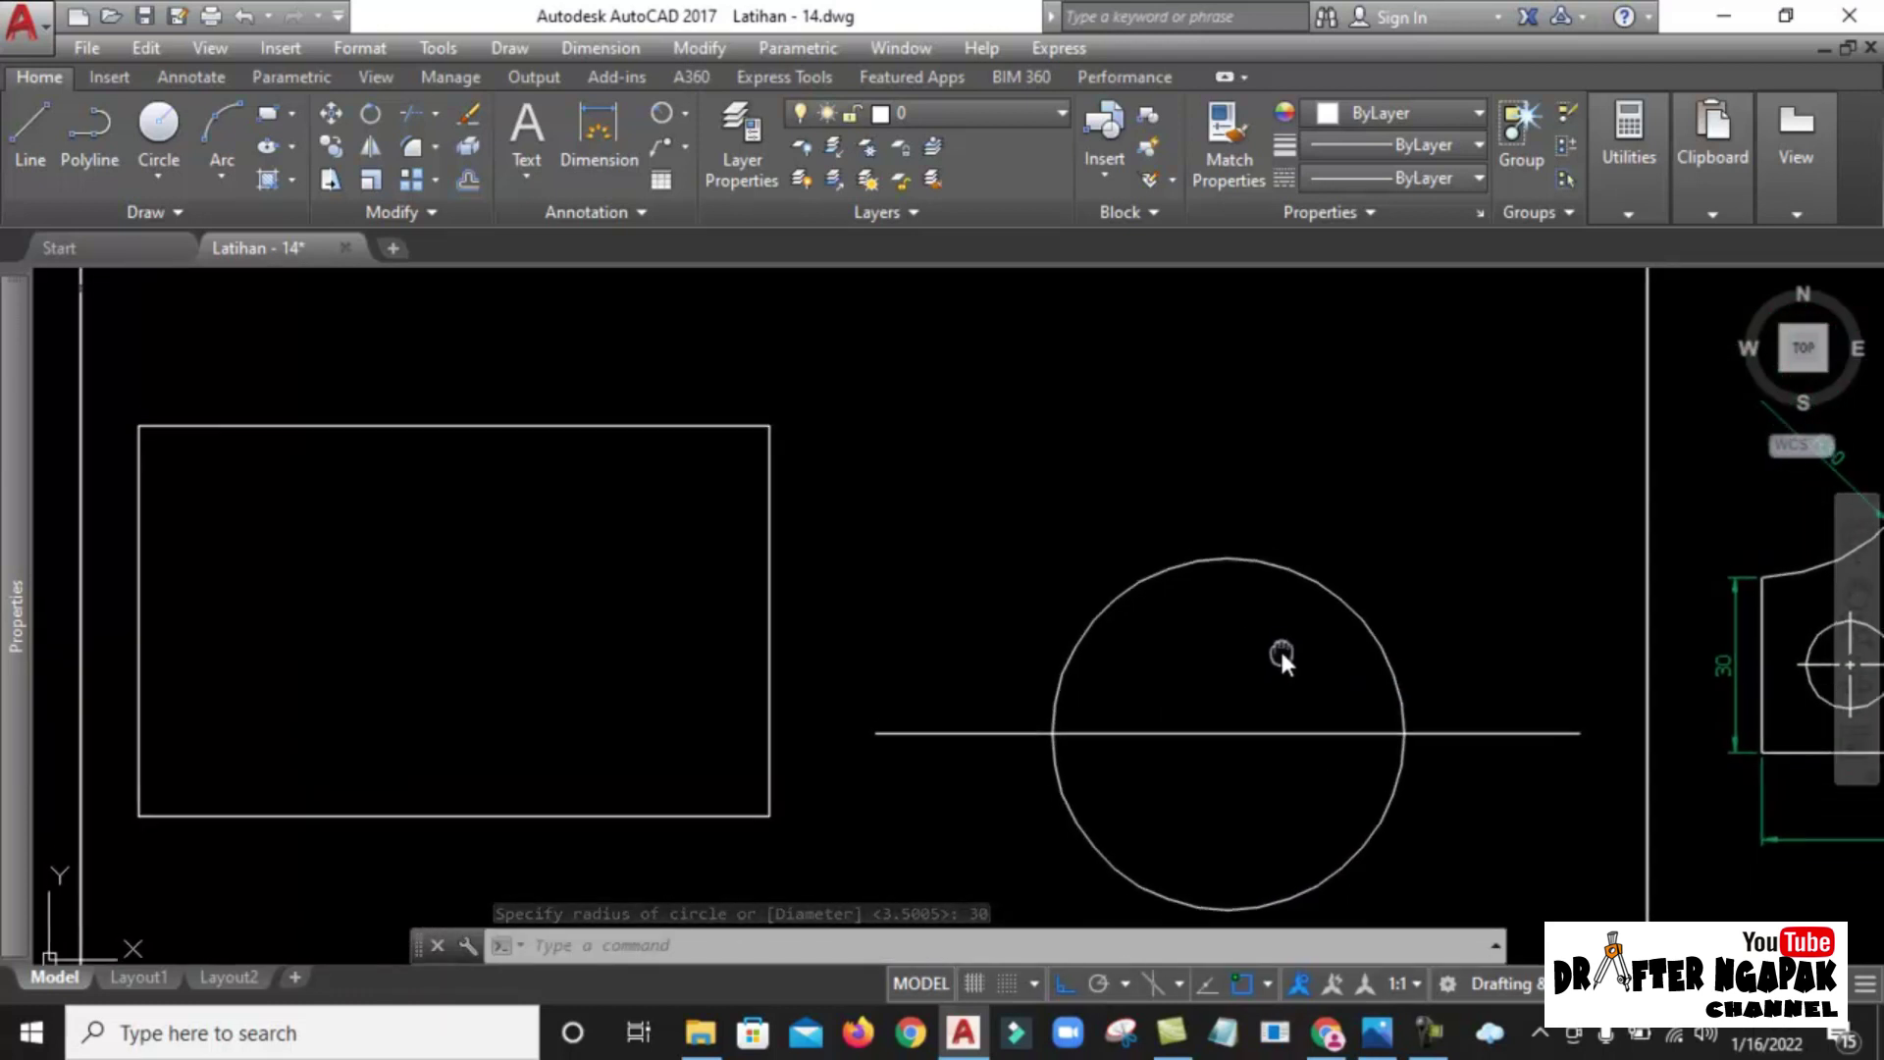
middle_click_drag(1270, 601, 1249, 624)
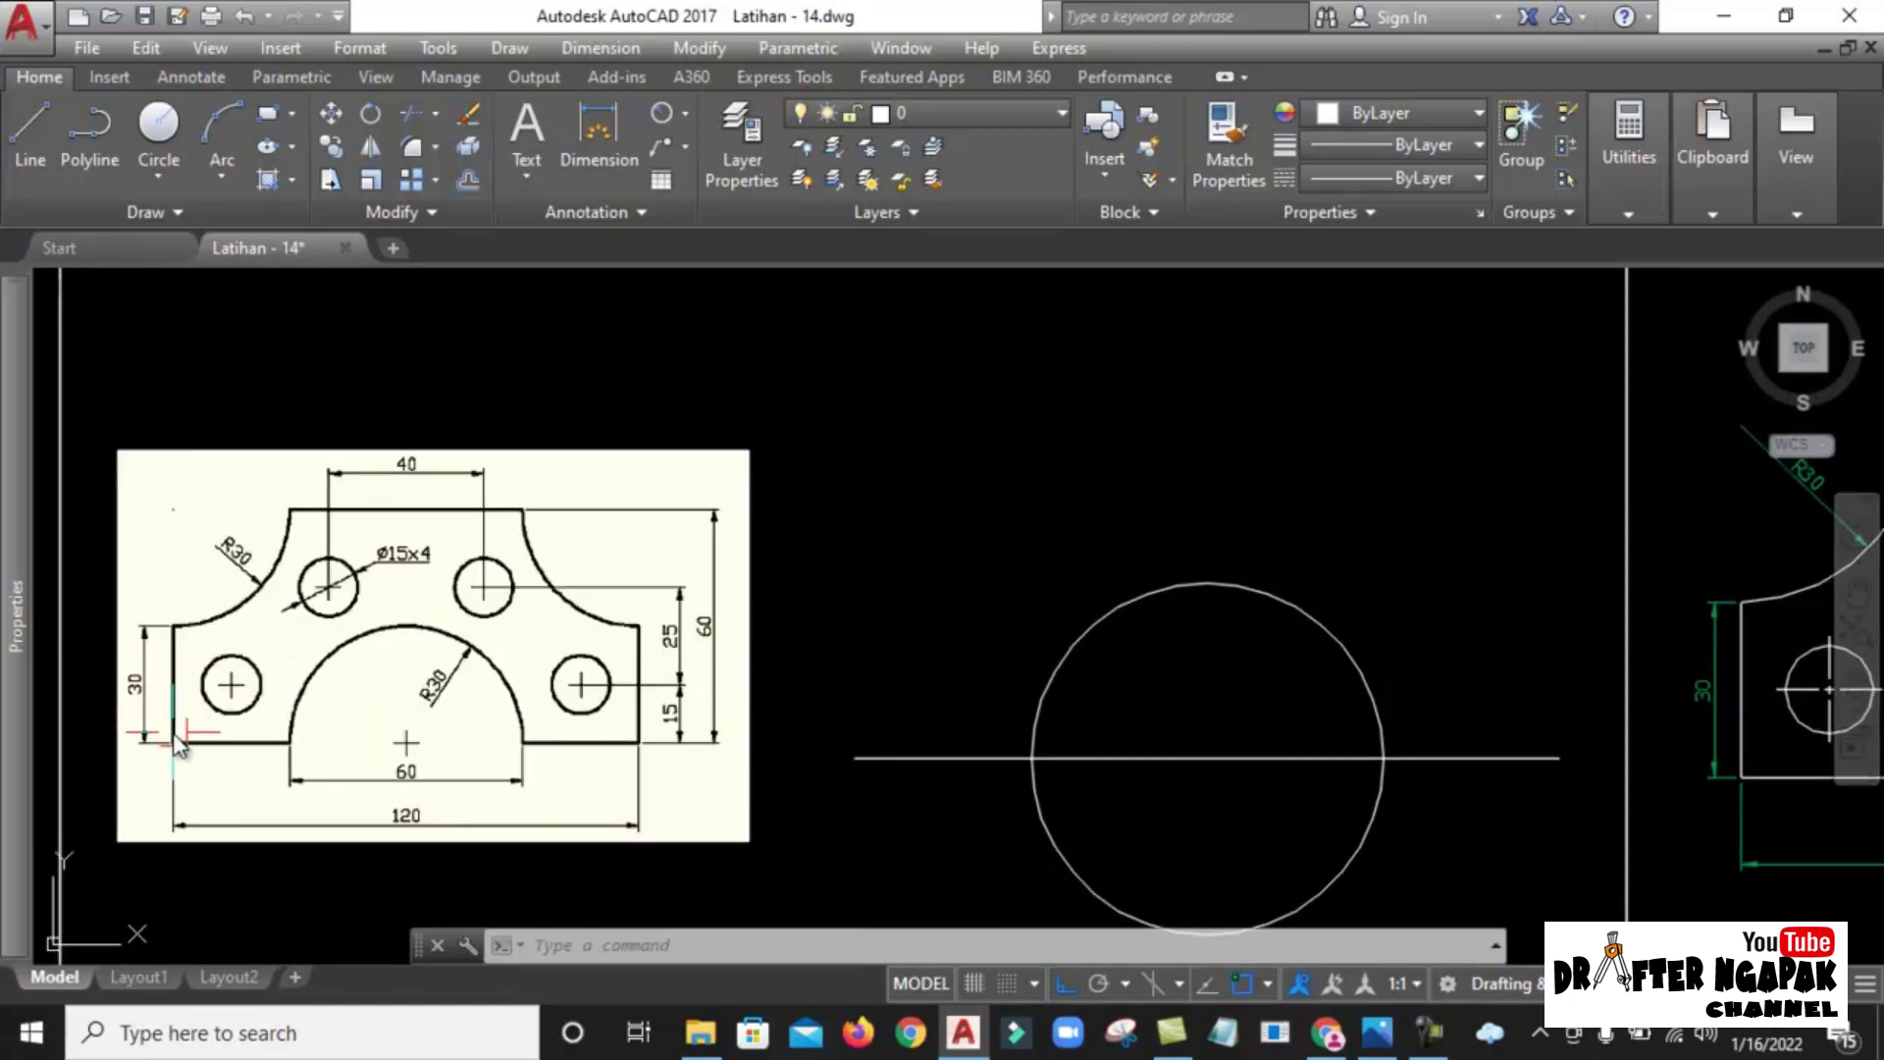
scroll(108, 677, "up", 4)
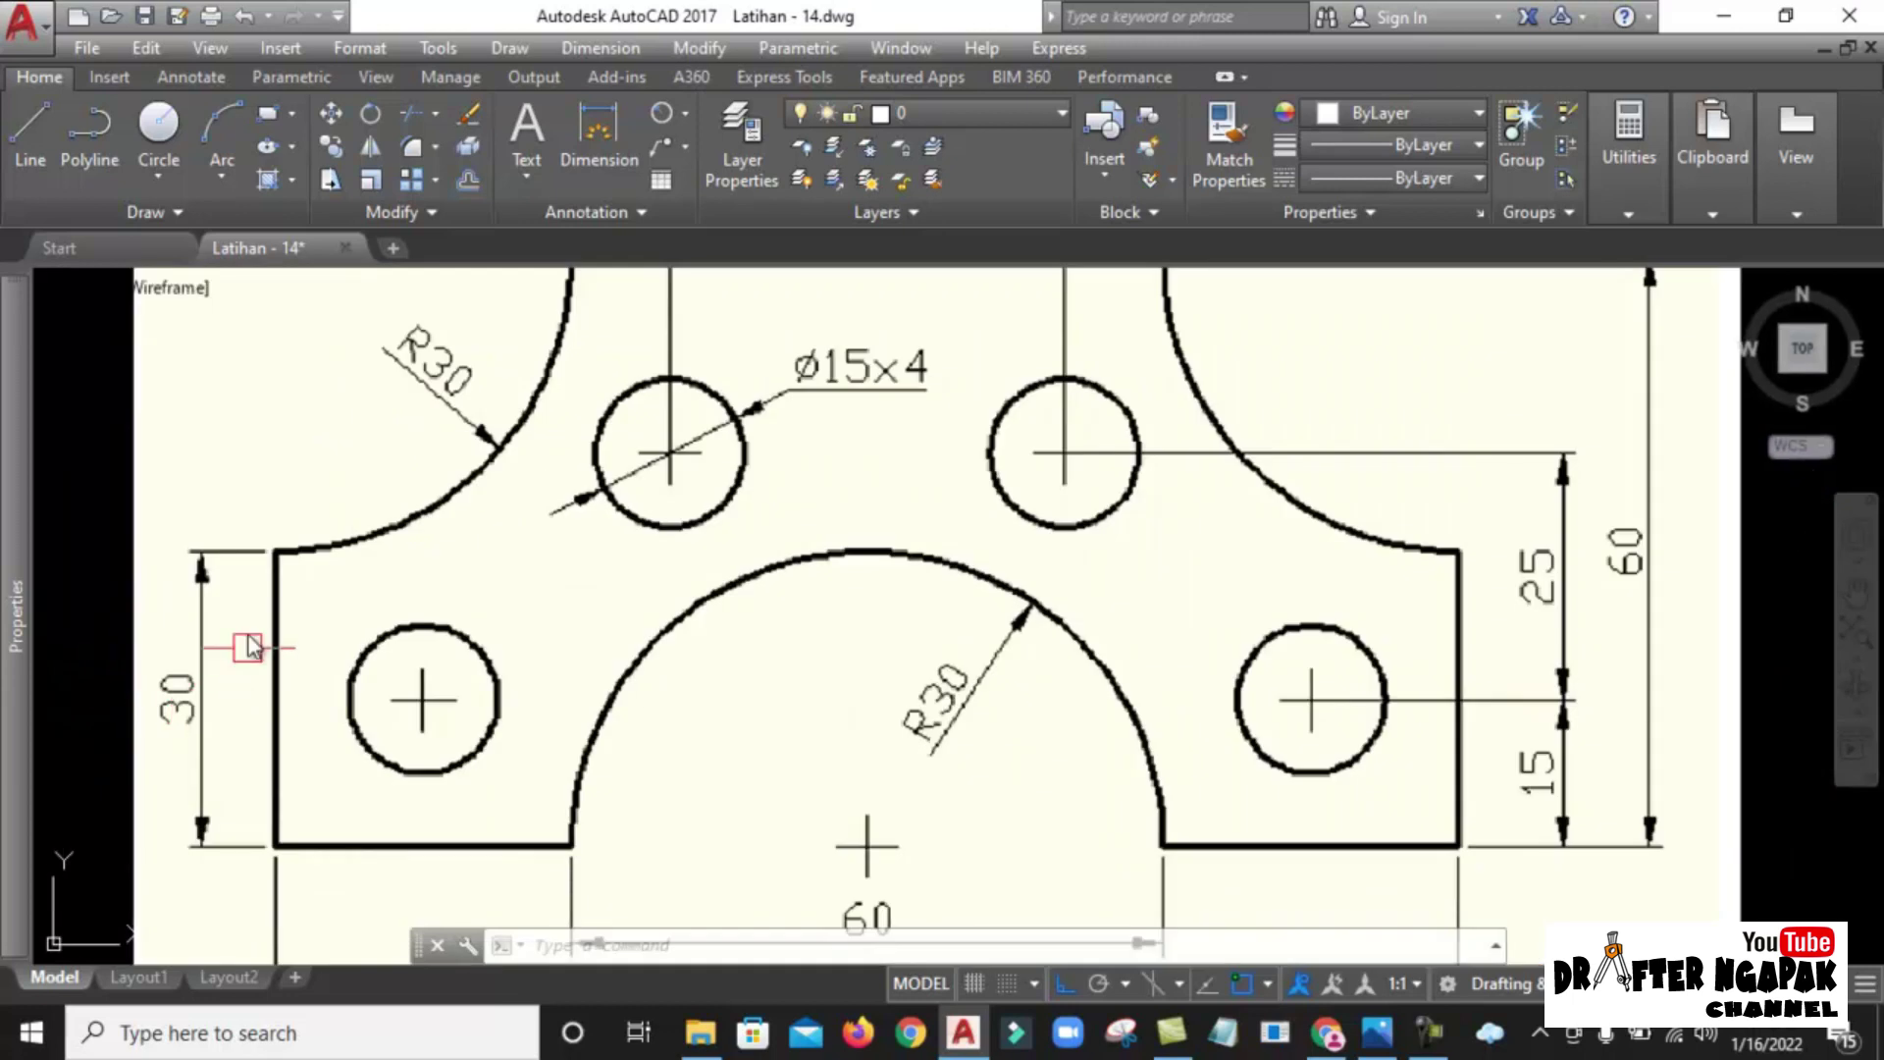
Draw a 30-unit vertical line up from the base line's left end.
scroll(247, 648, "down", 4)
middle_click_drag(944, 751, 791, 703)
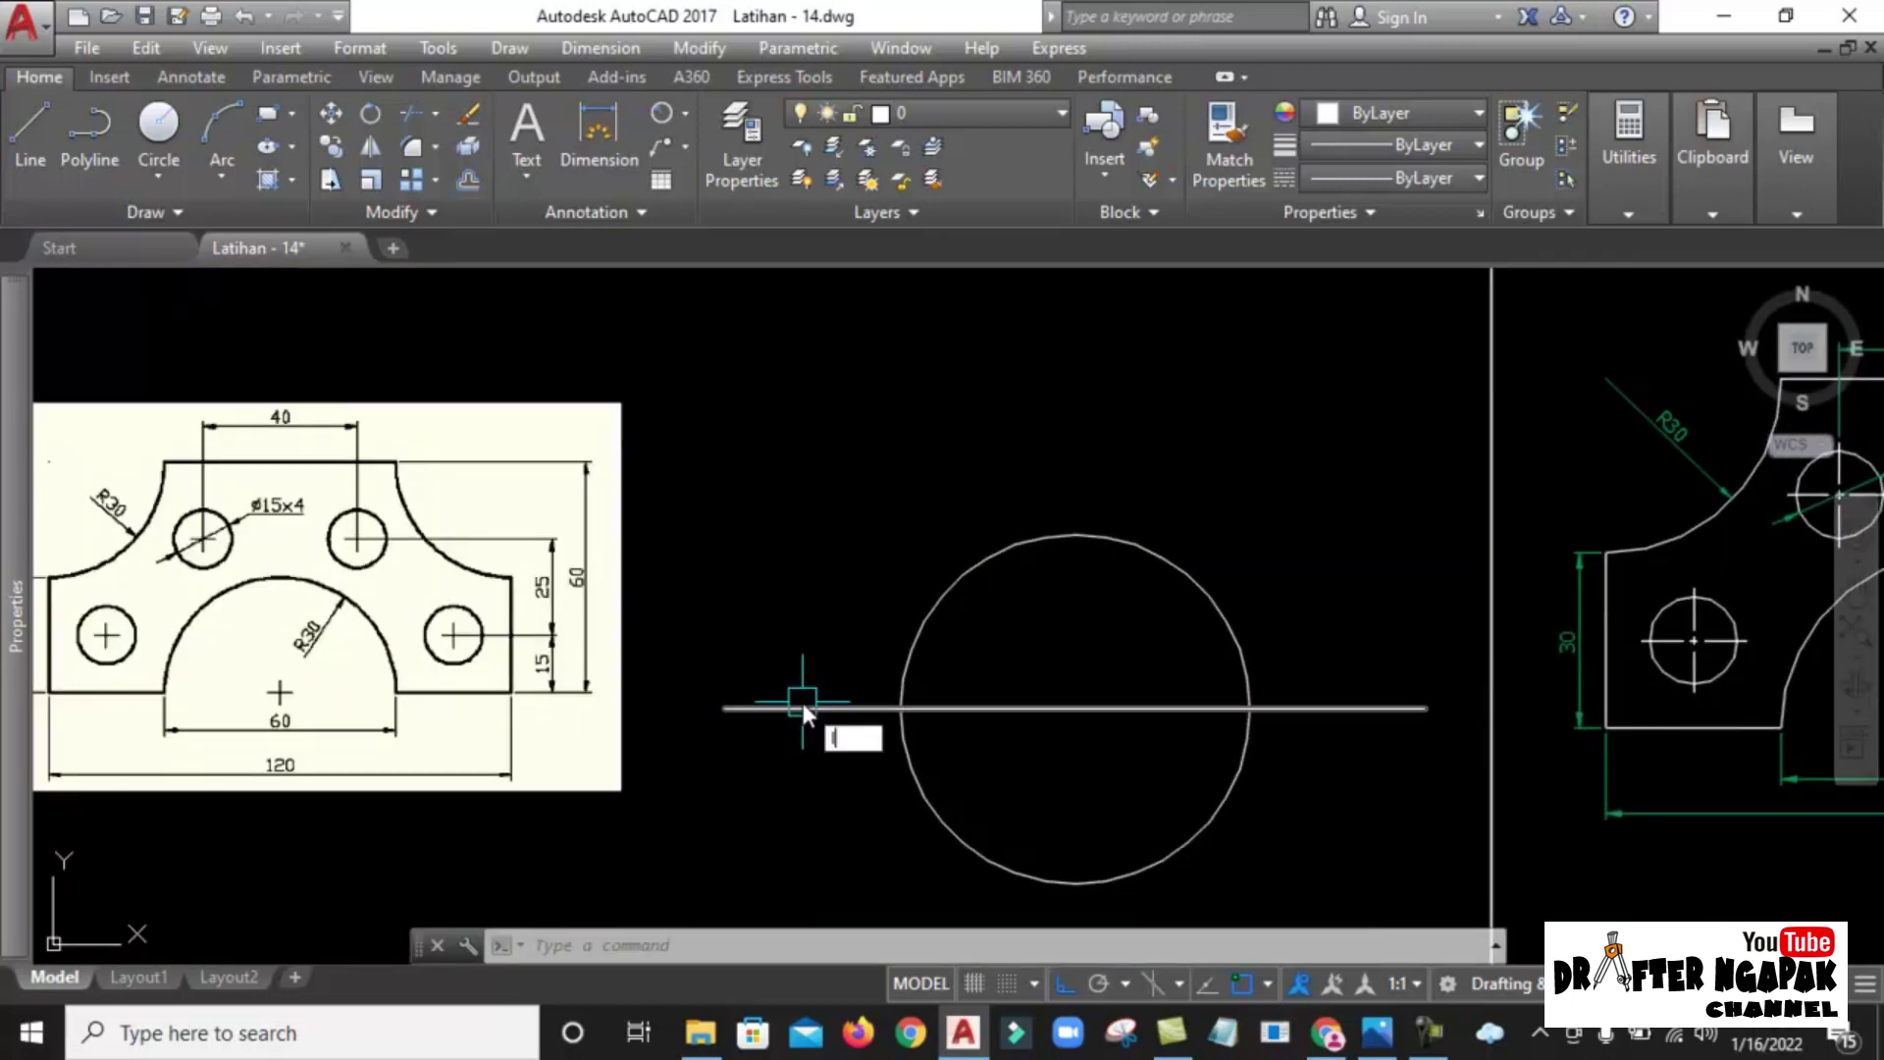
key("Return")
left_click(730, 702)
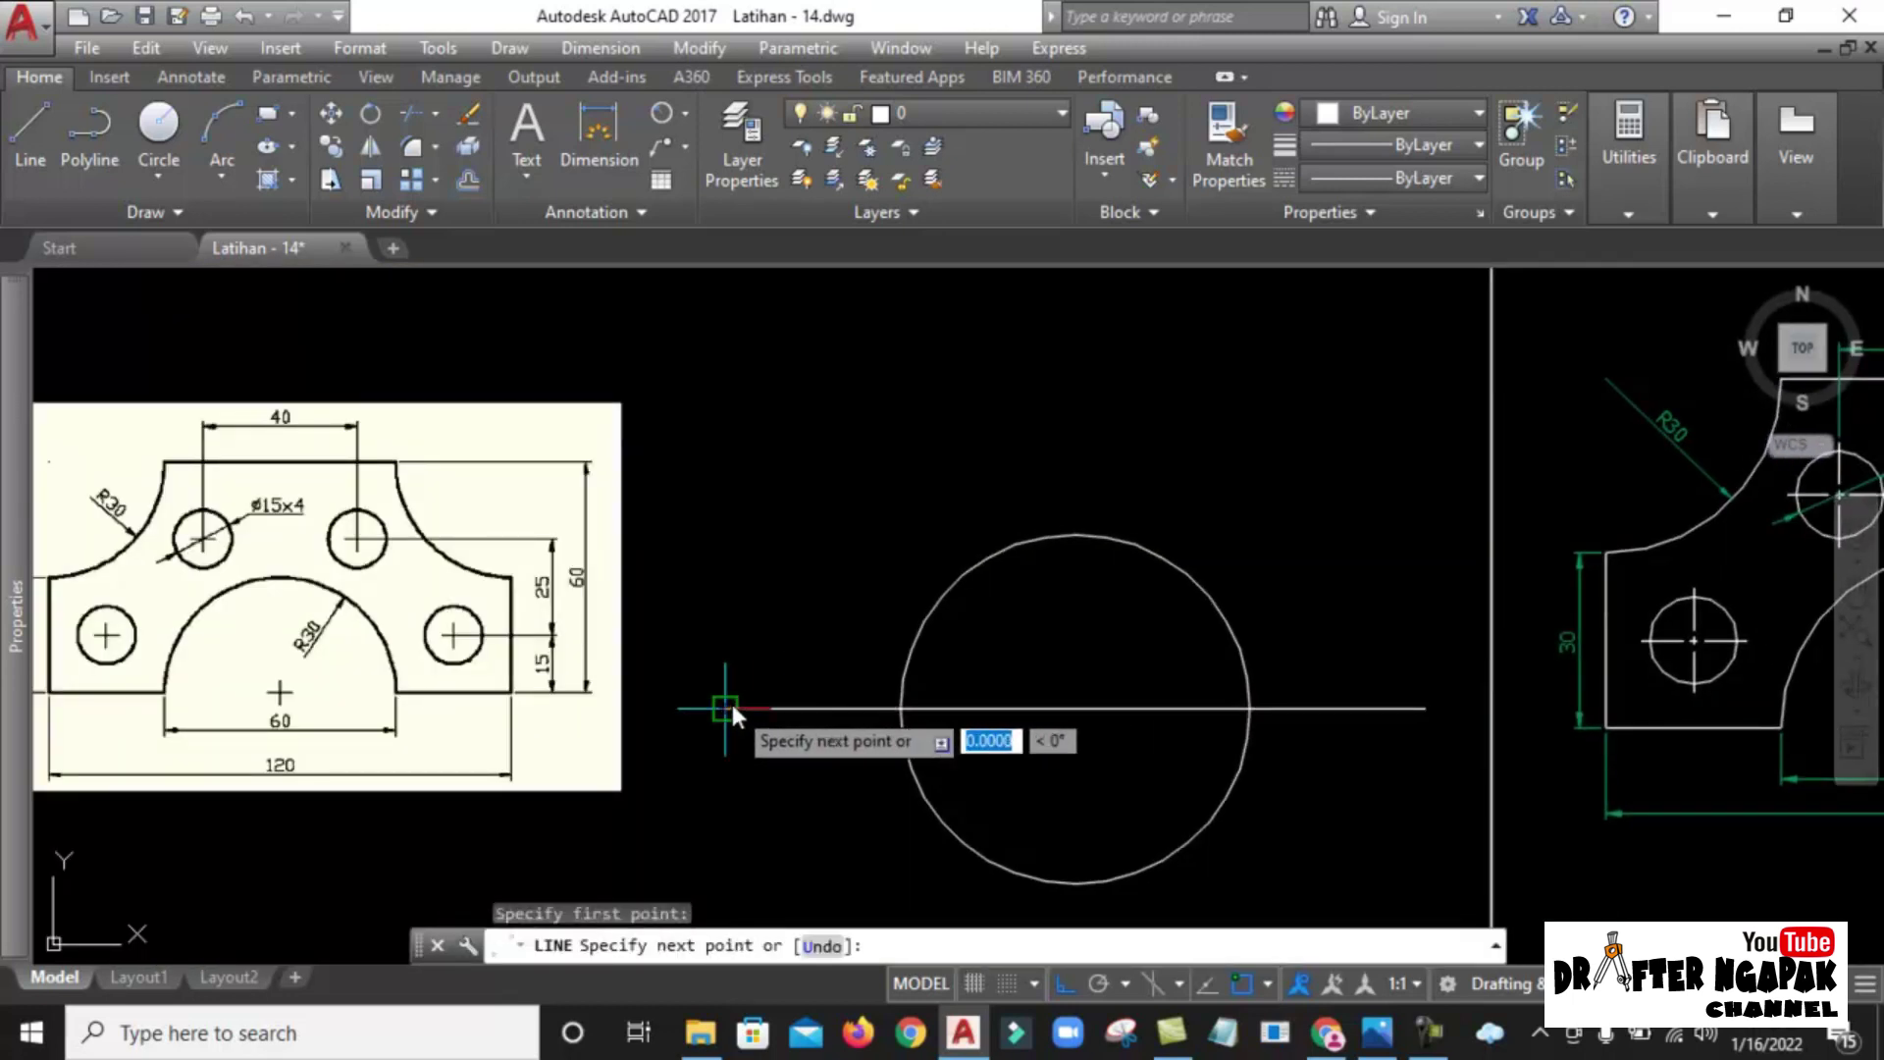
type("3")
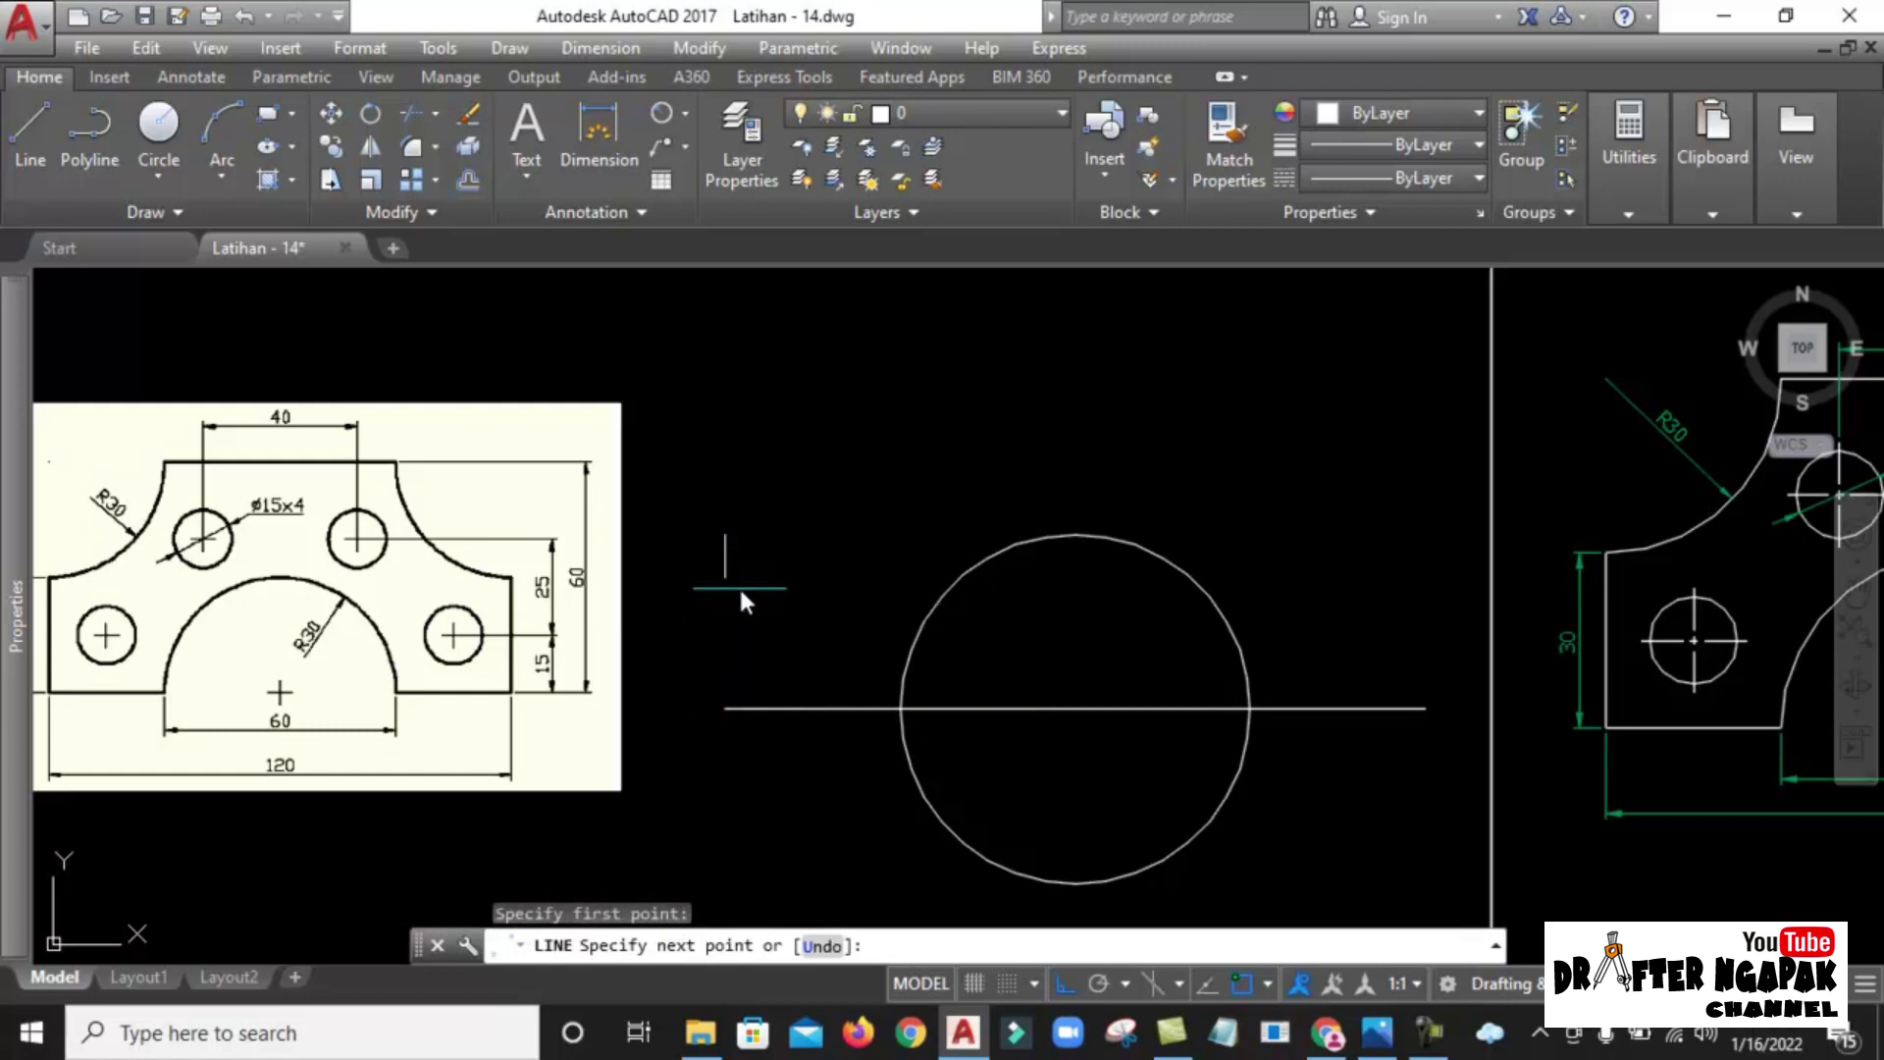
key("Return")
key("Escape")
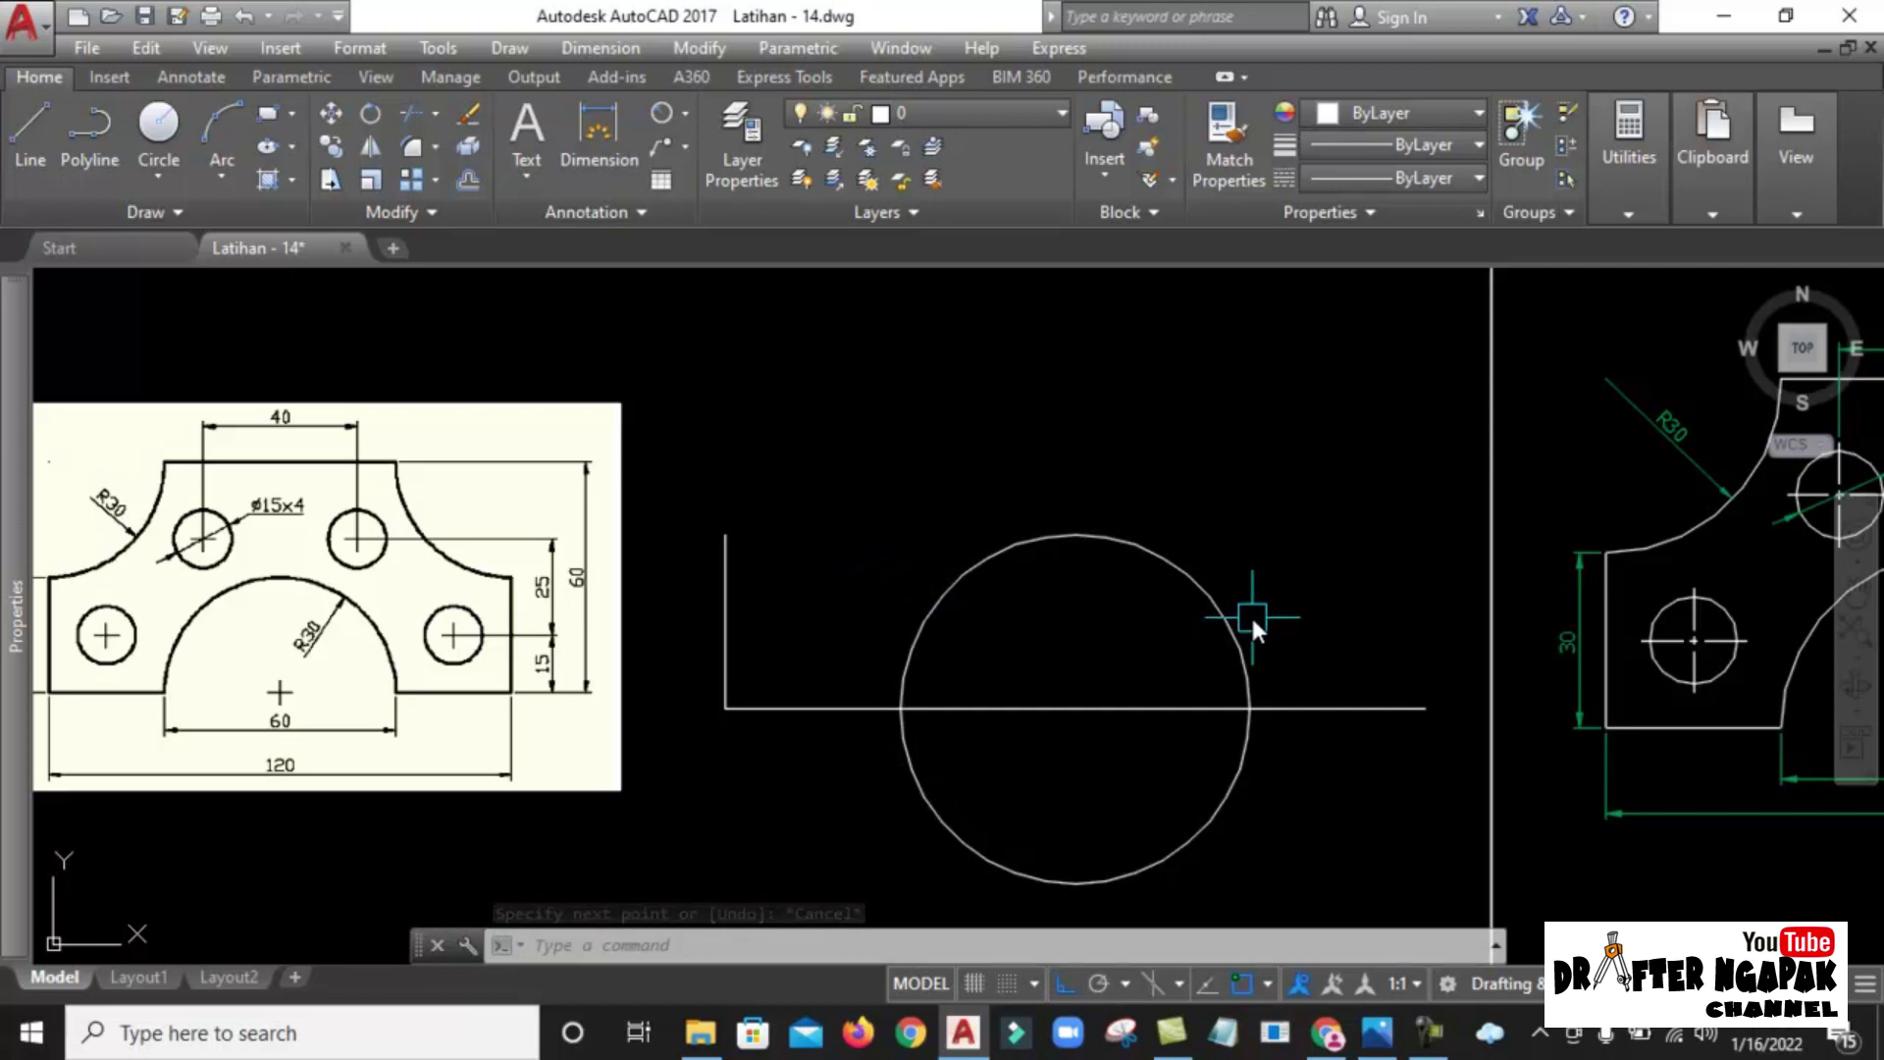
Draw the matching 30-unit vertical line up from the base line's right end.
key("Return")
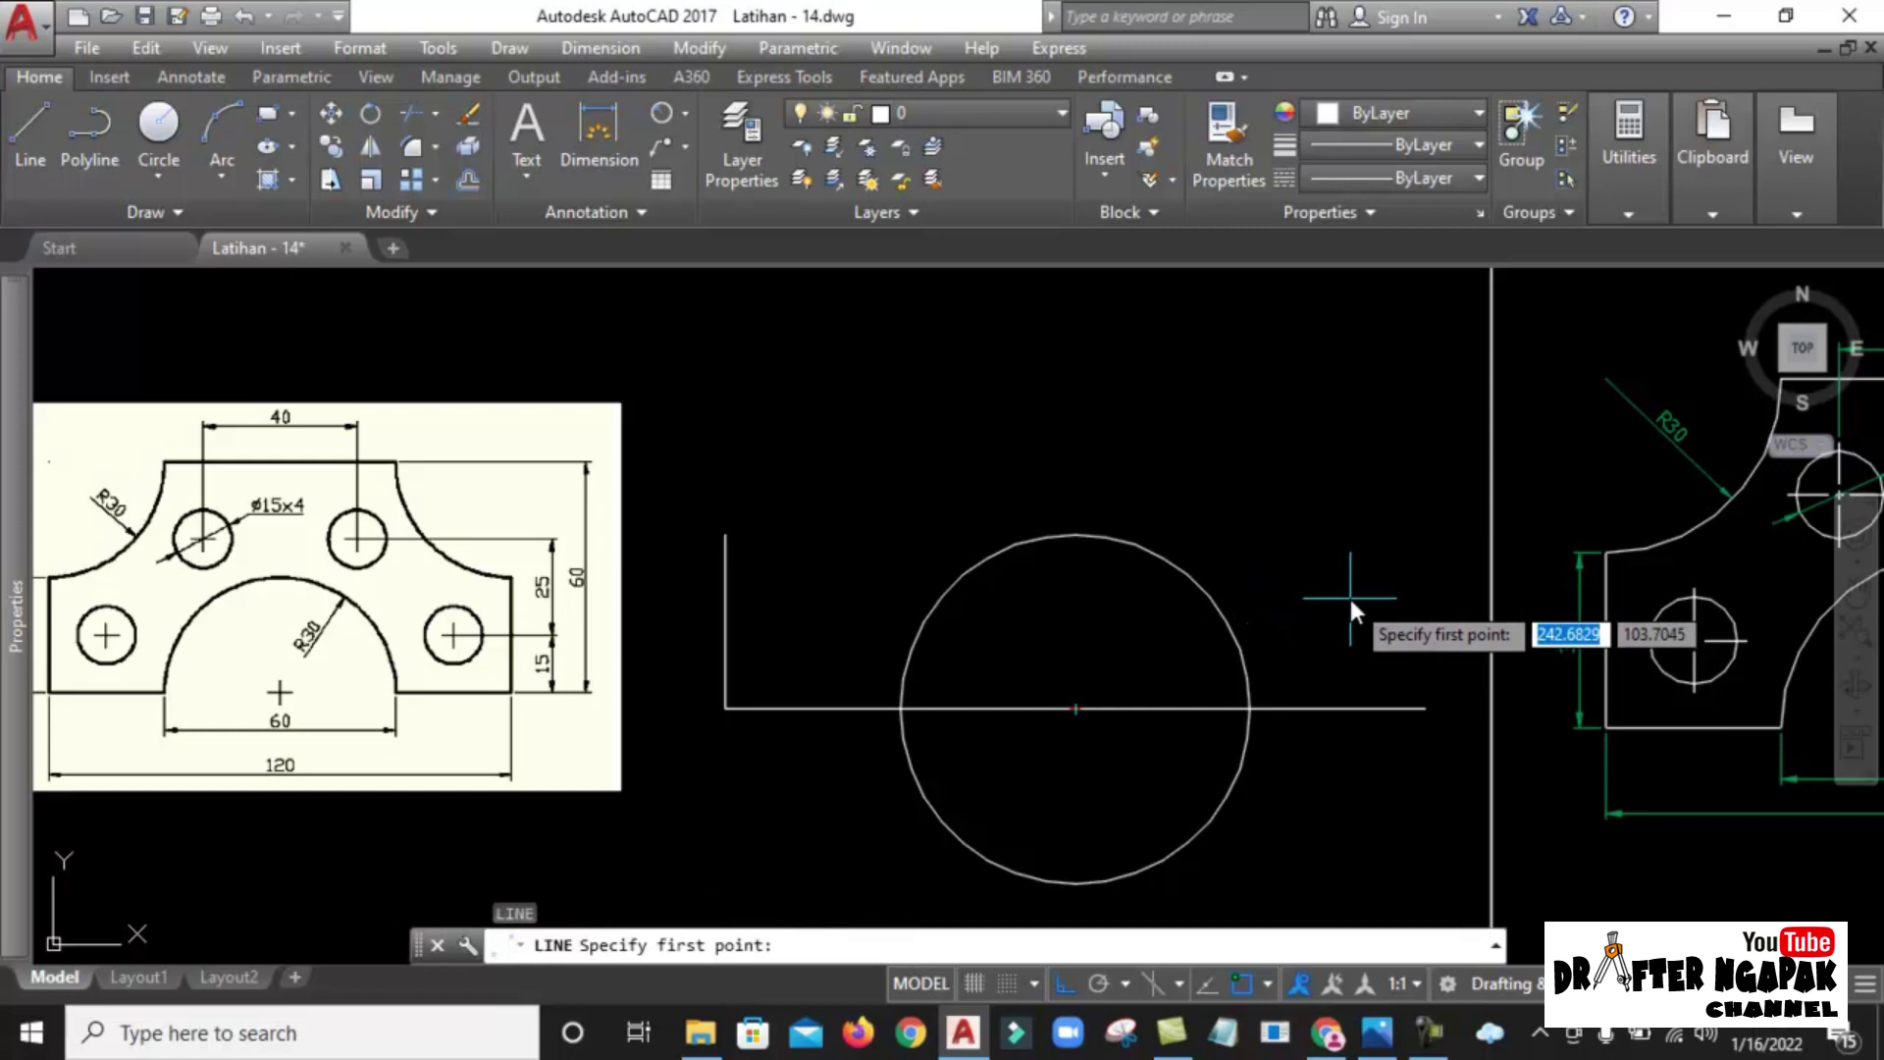
left_click(1419, 706)
type("30")
key("Return")
key("Escape")
type("l")
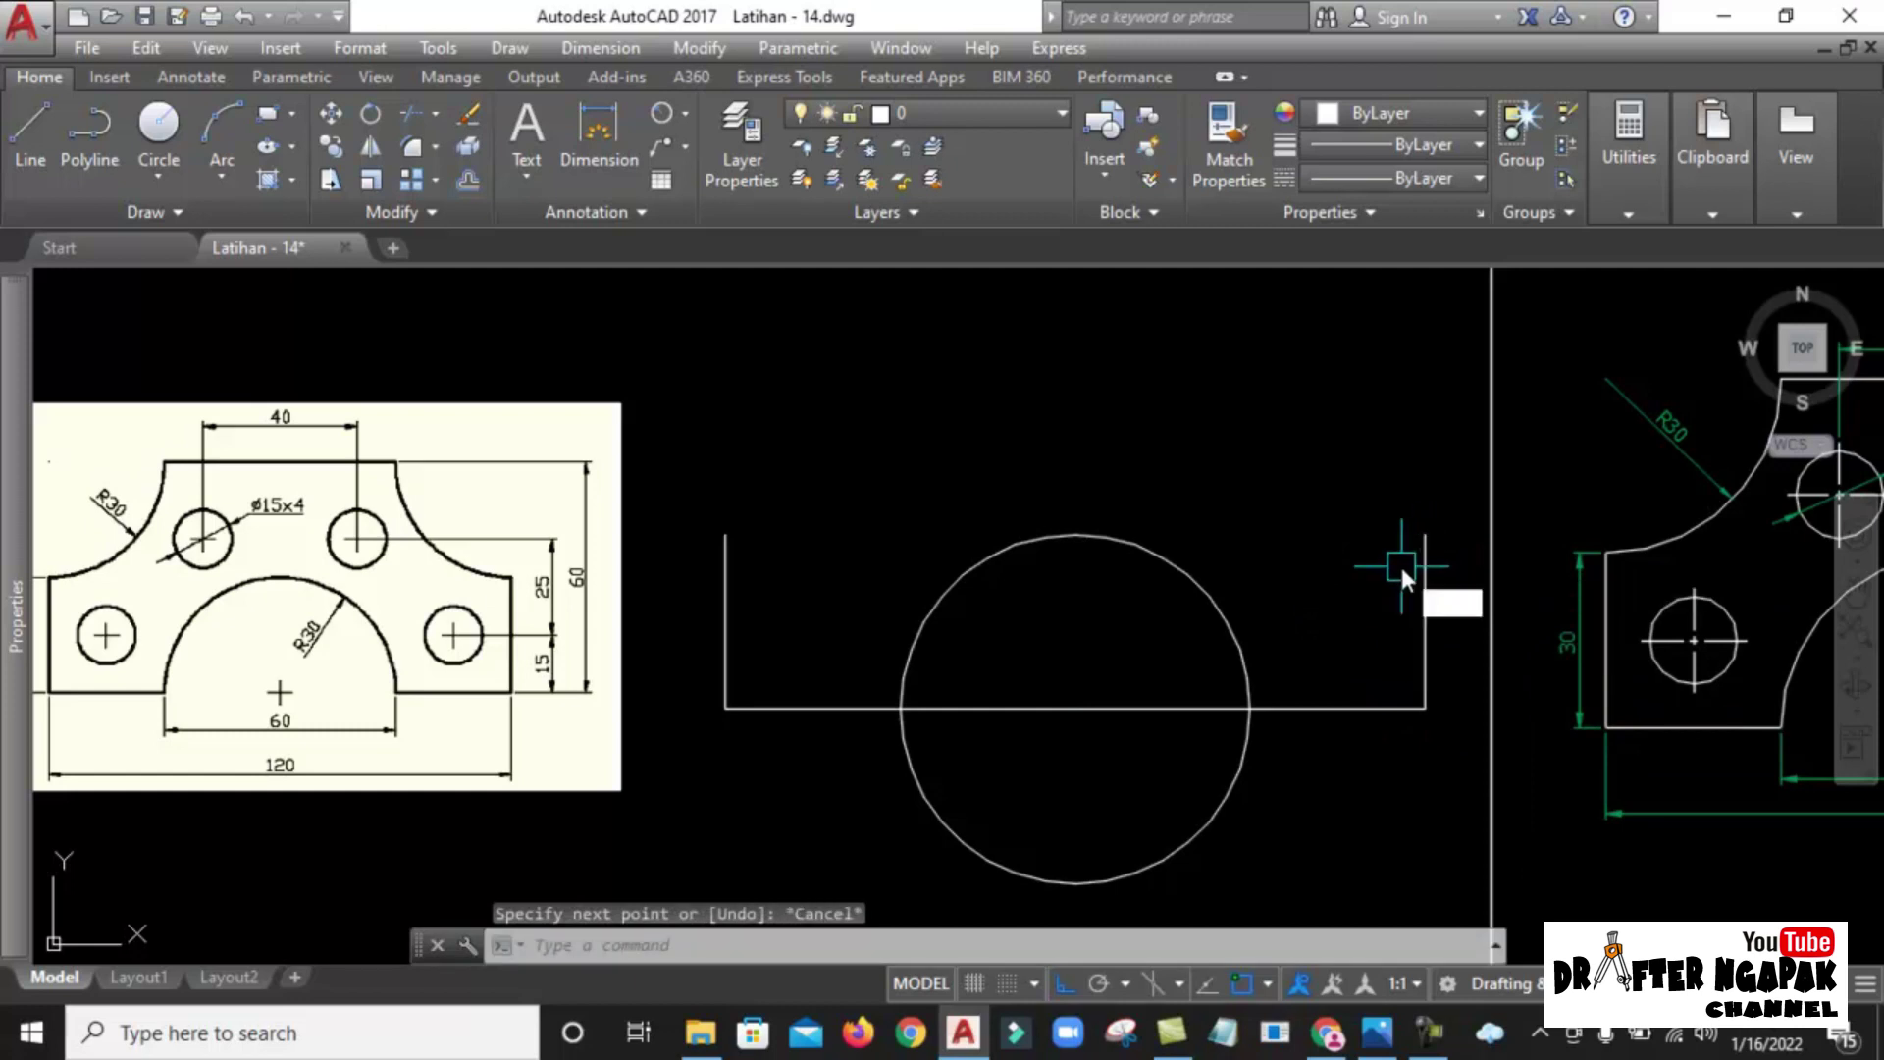
key("Escape")
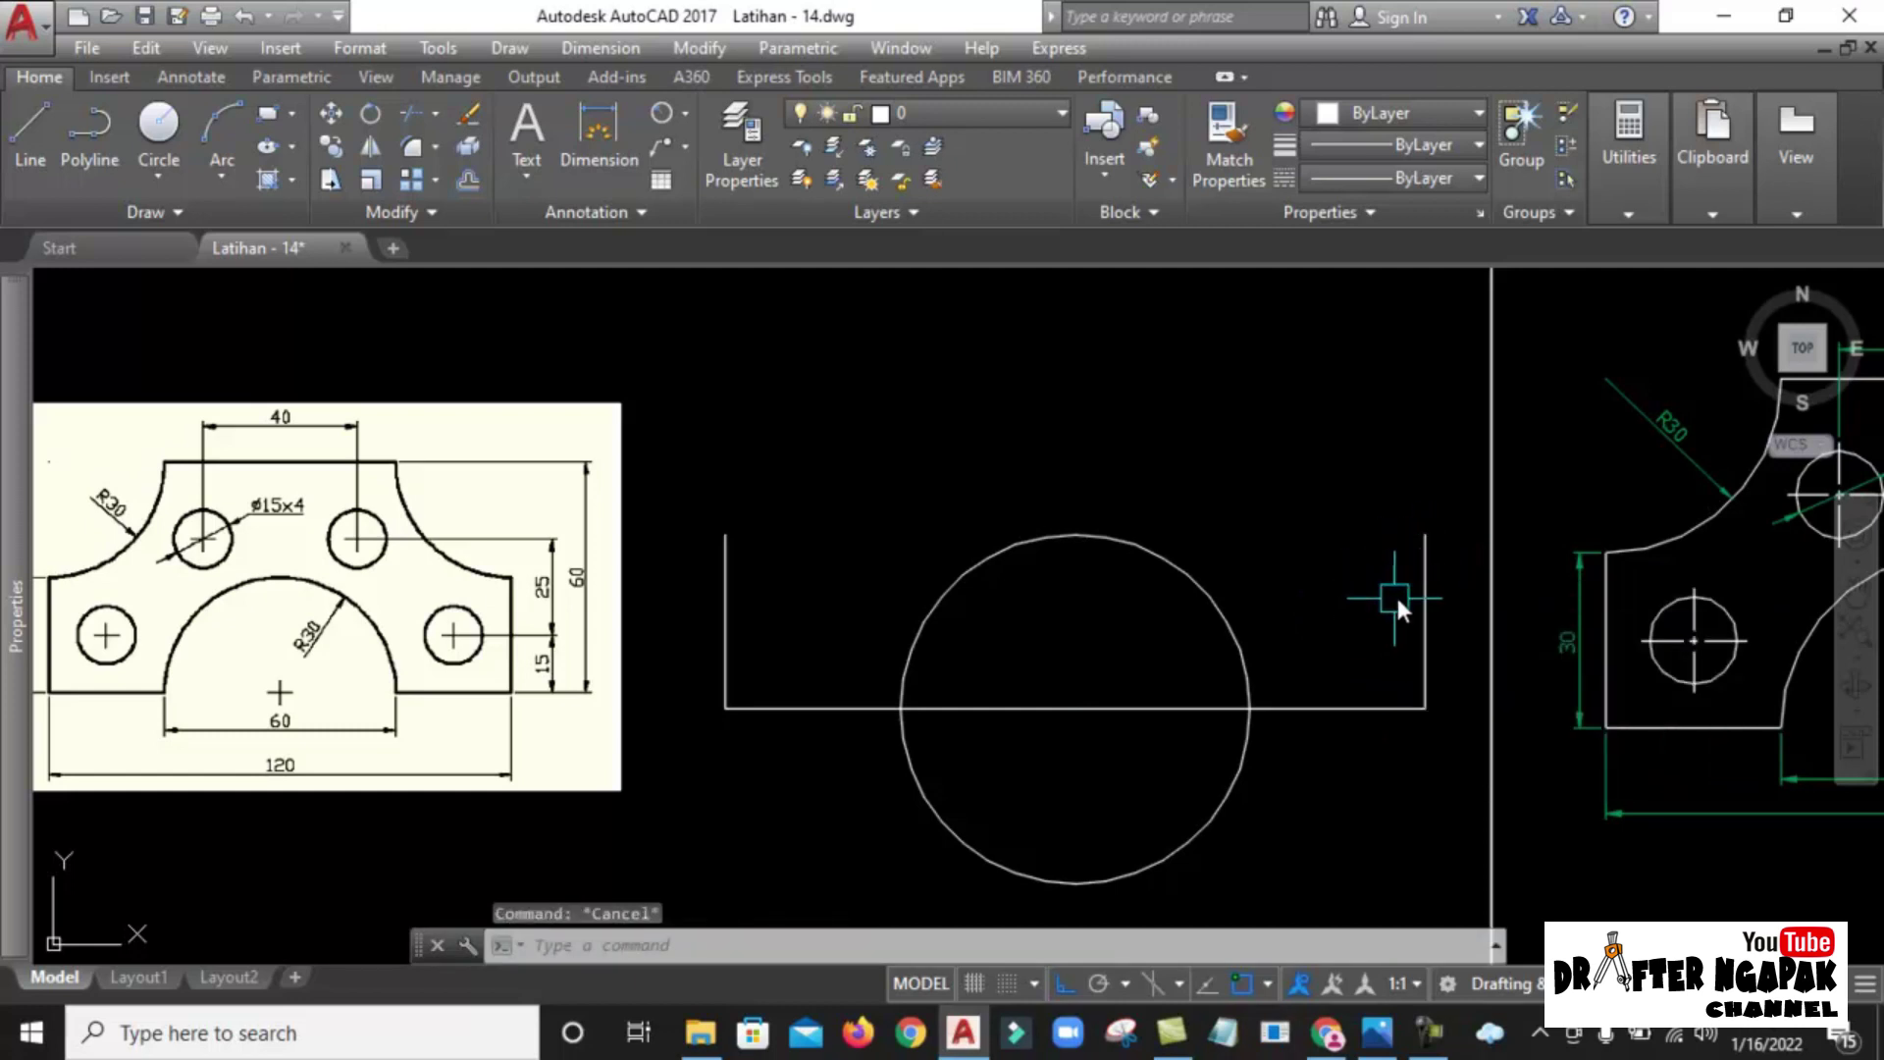
type("l")
key("Return")
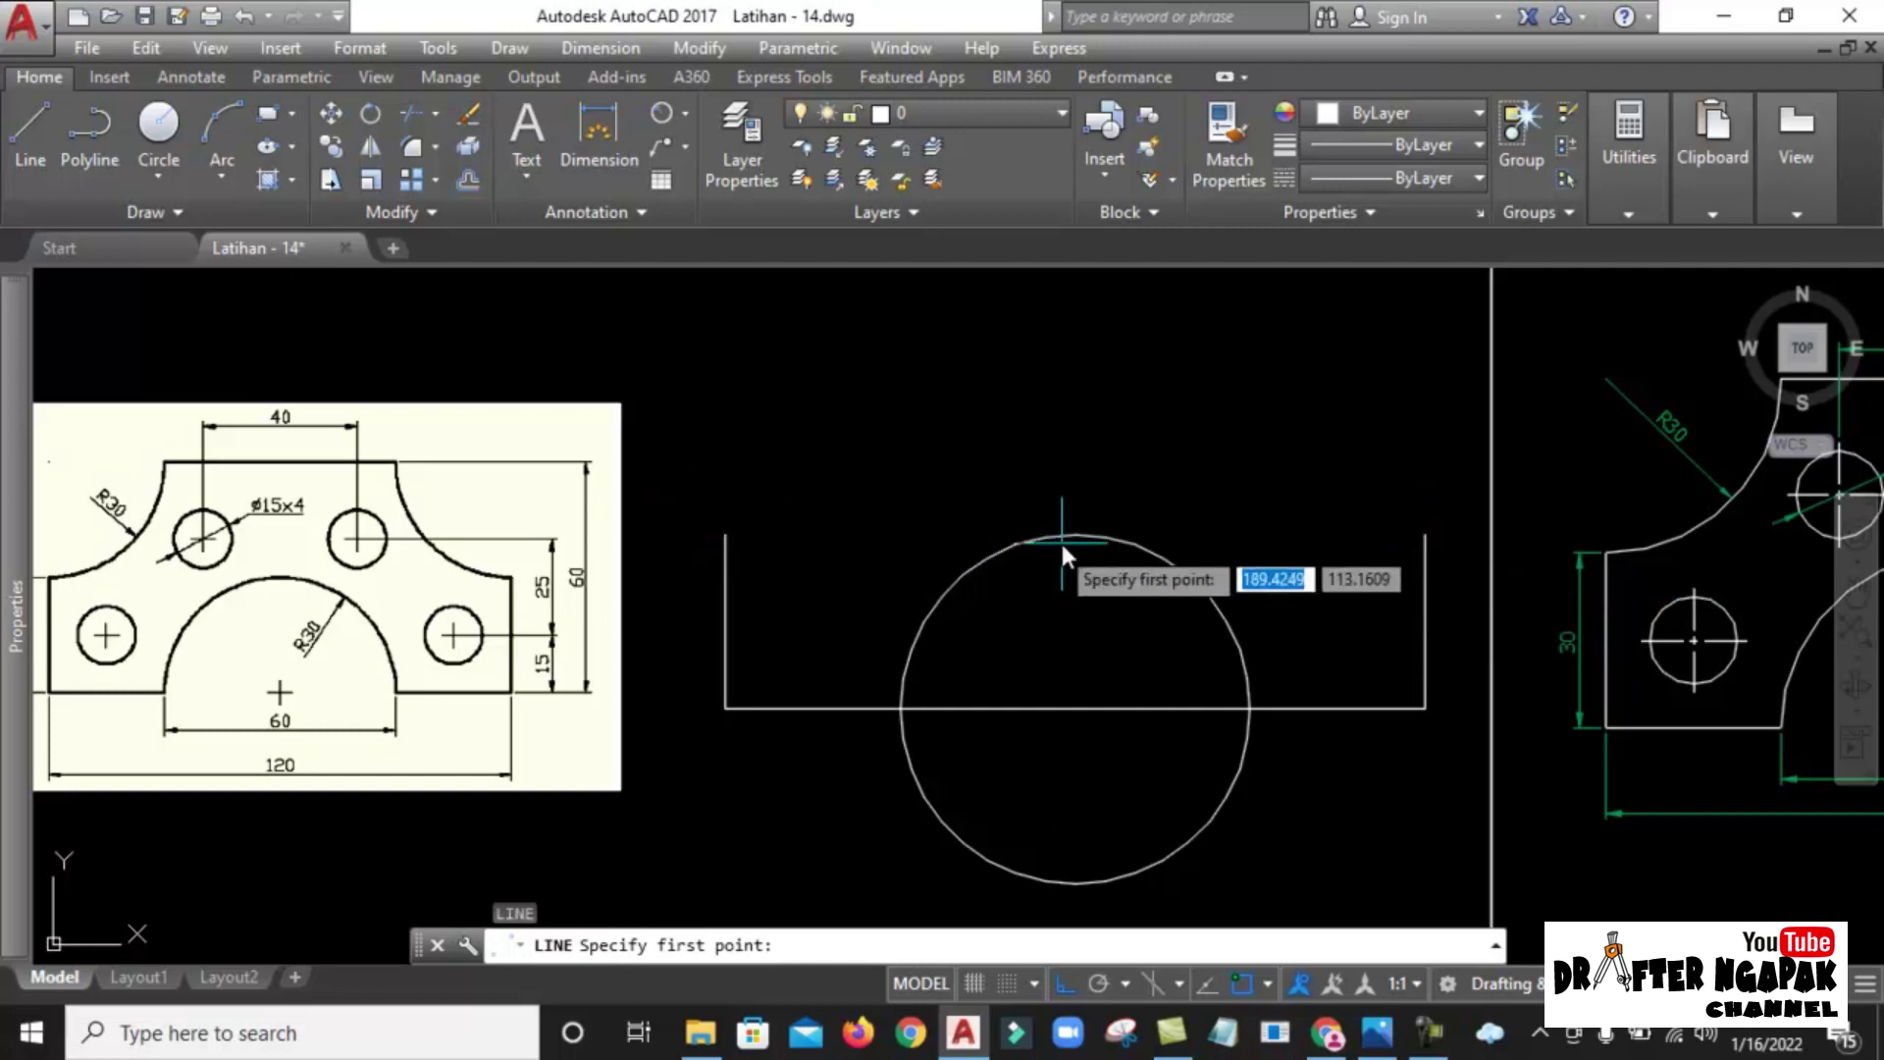
middle_click_drag(1060, 531, 1195, 524)
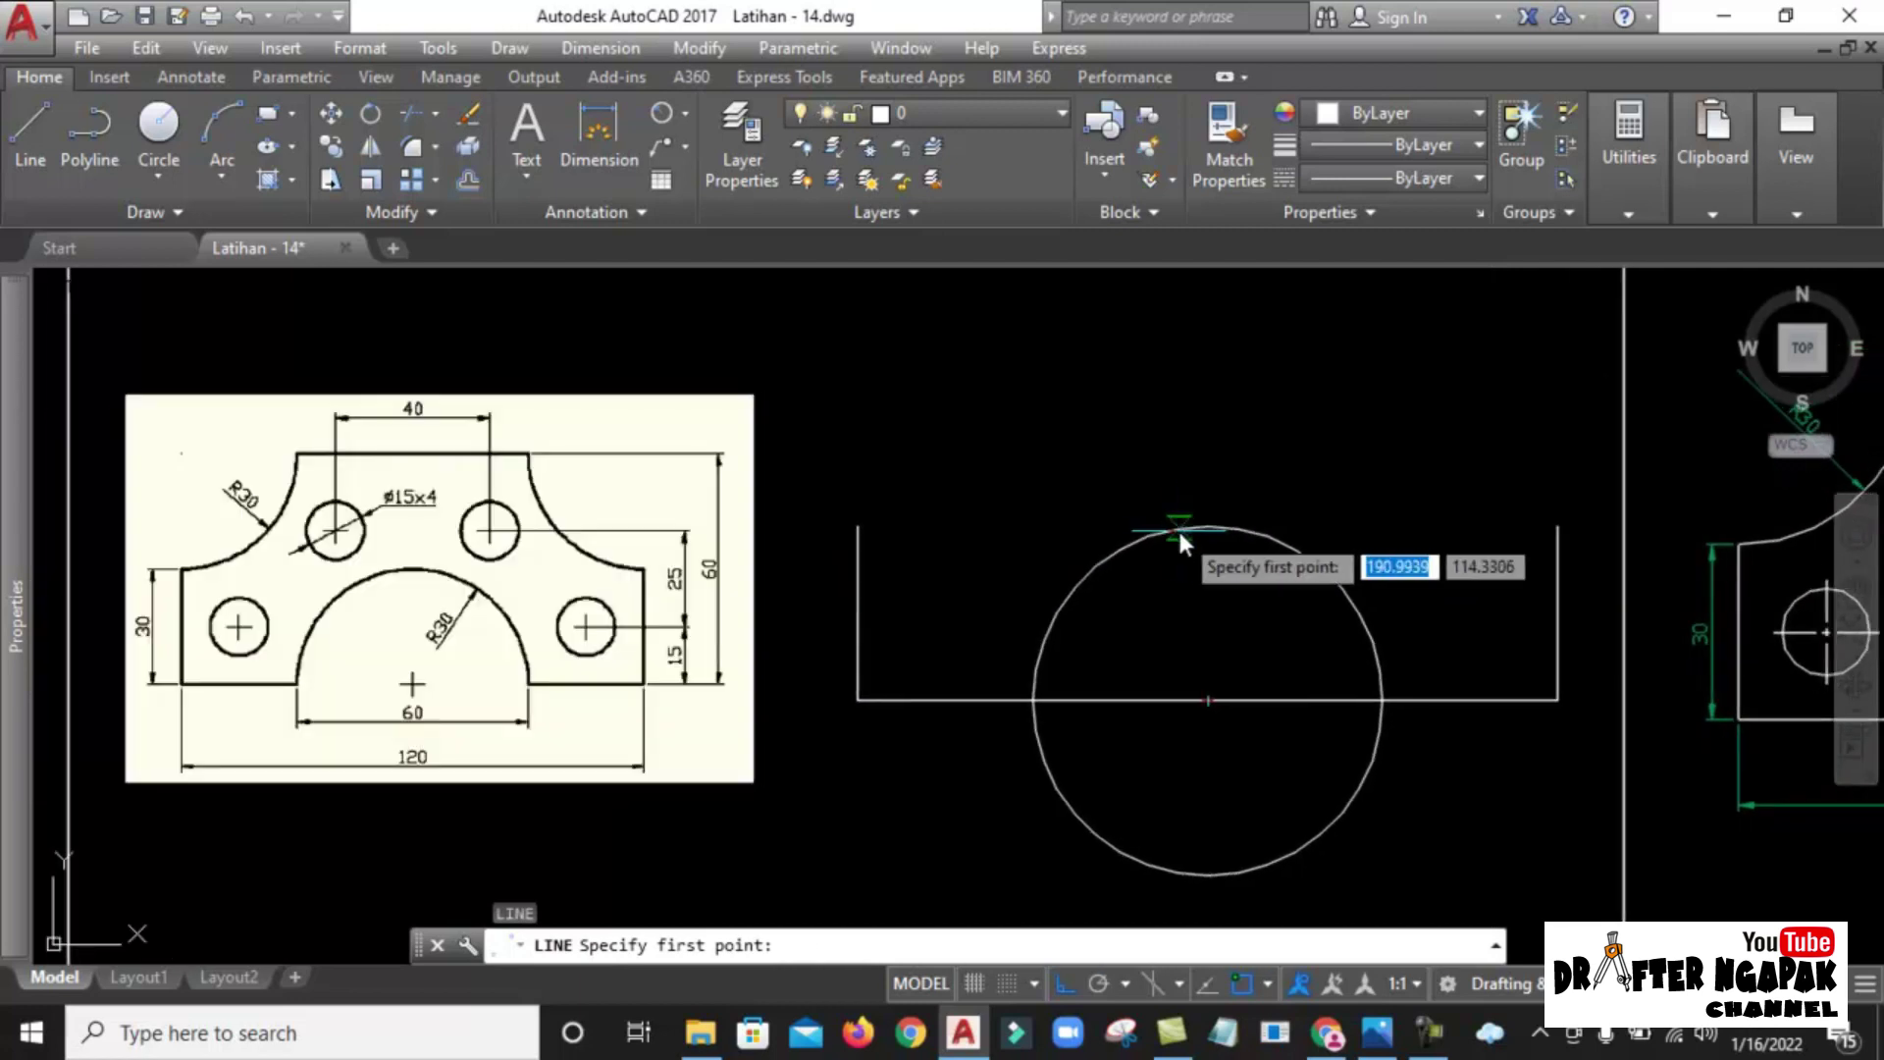
key("Escape")
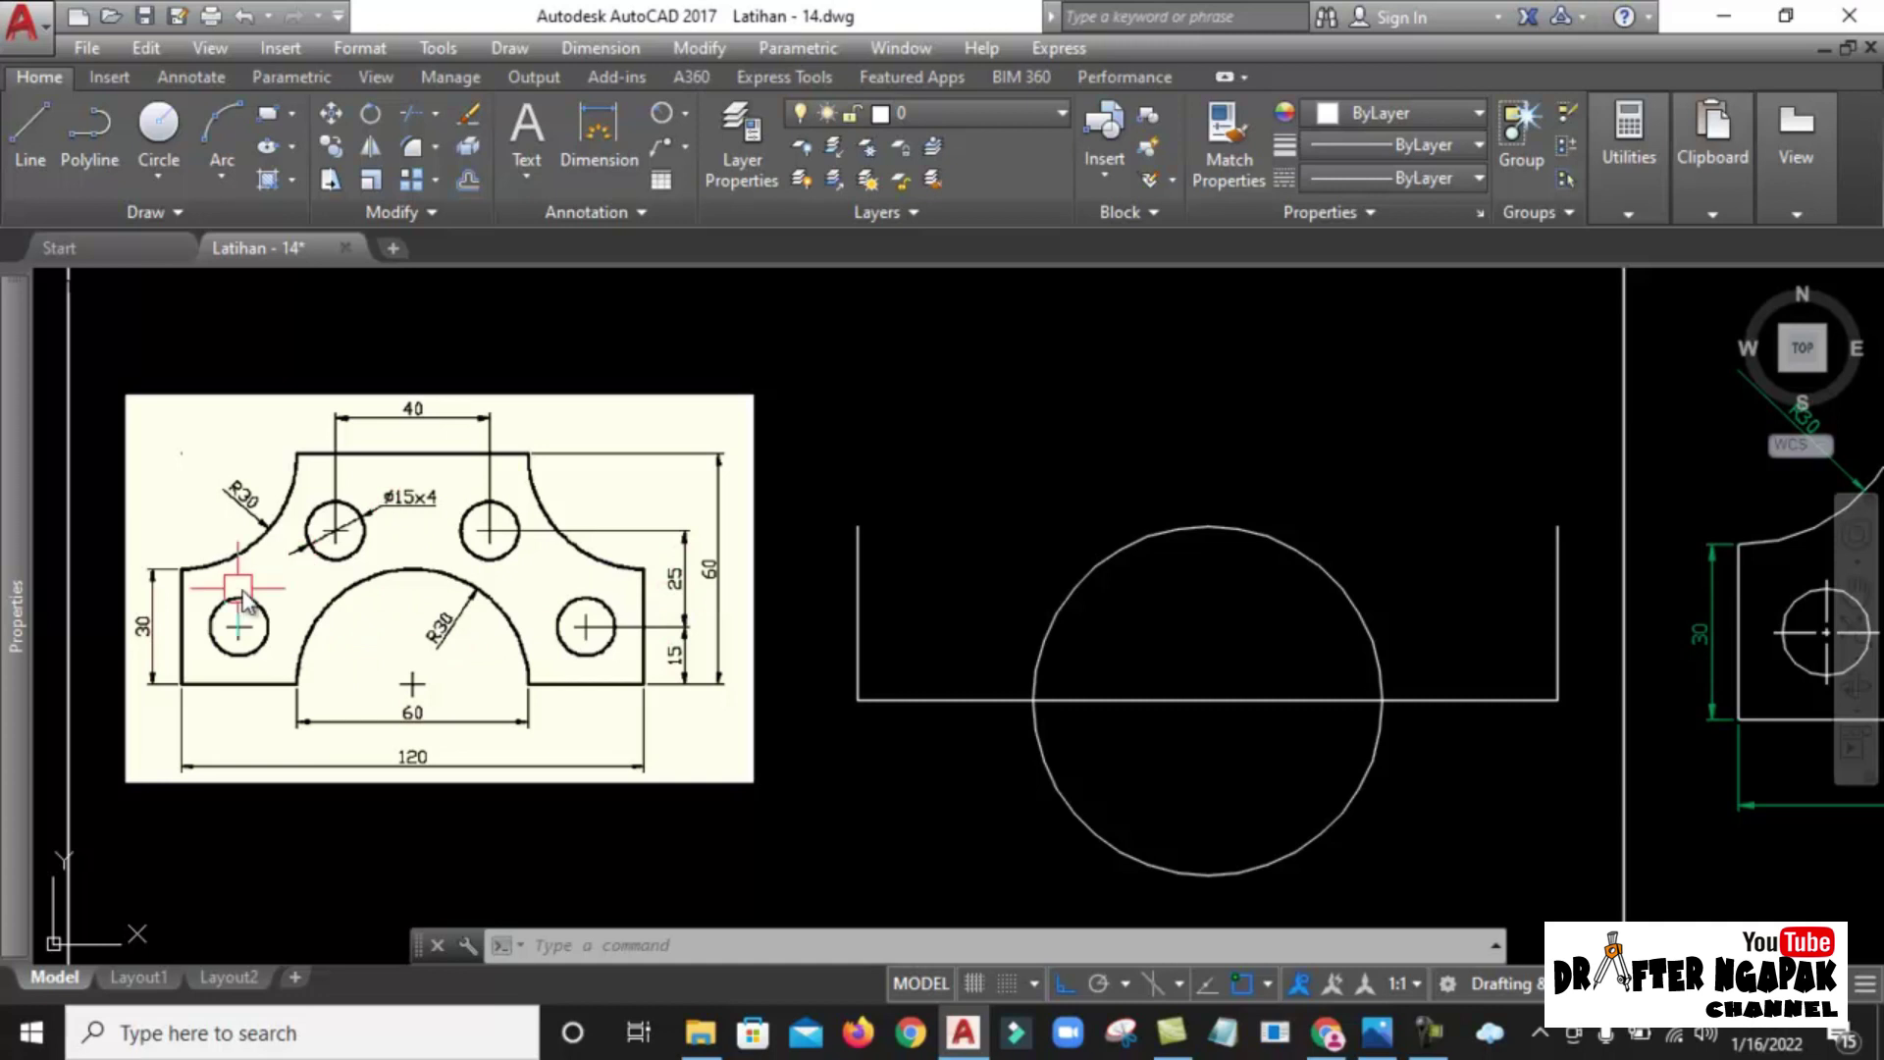
Offset the 120 base line 60 units upward to create the top edge.
middle_click_drag(242, 598, 462, 585)
scroll(404, 561, "up", 2)
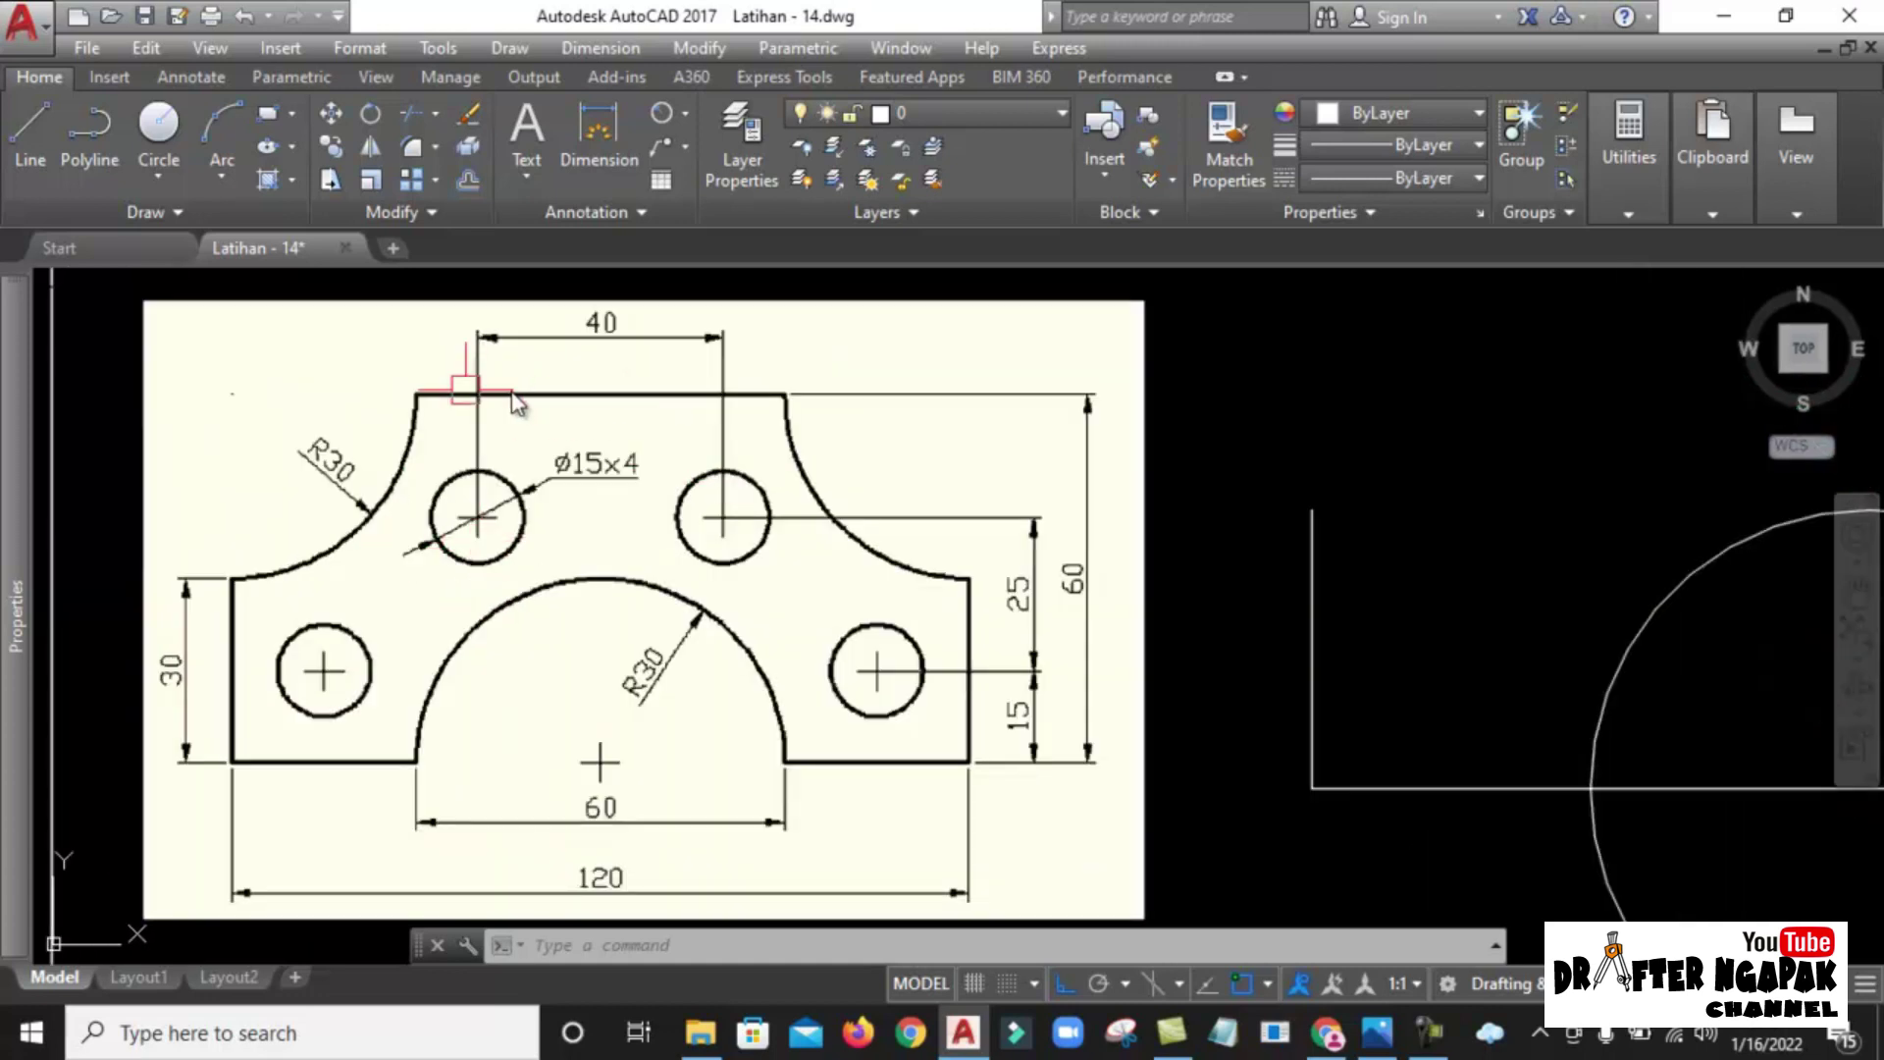
scroll(1050, 601, "down", 2)
middle_click_drag(1560, 673, 1135, 660)
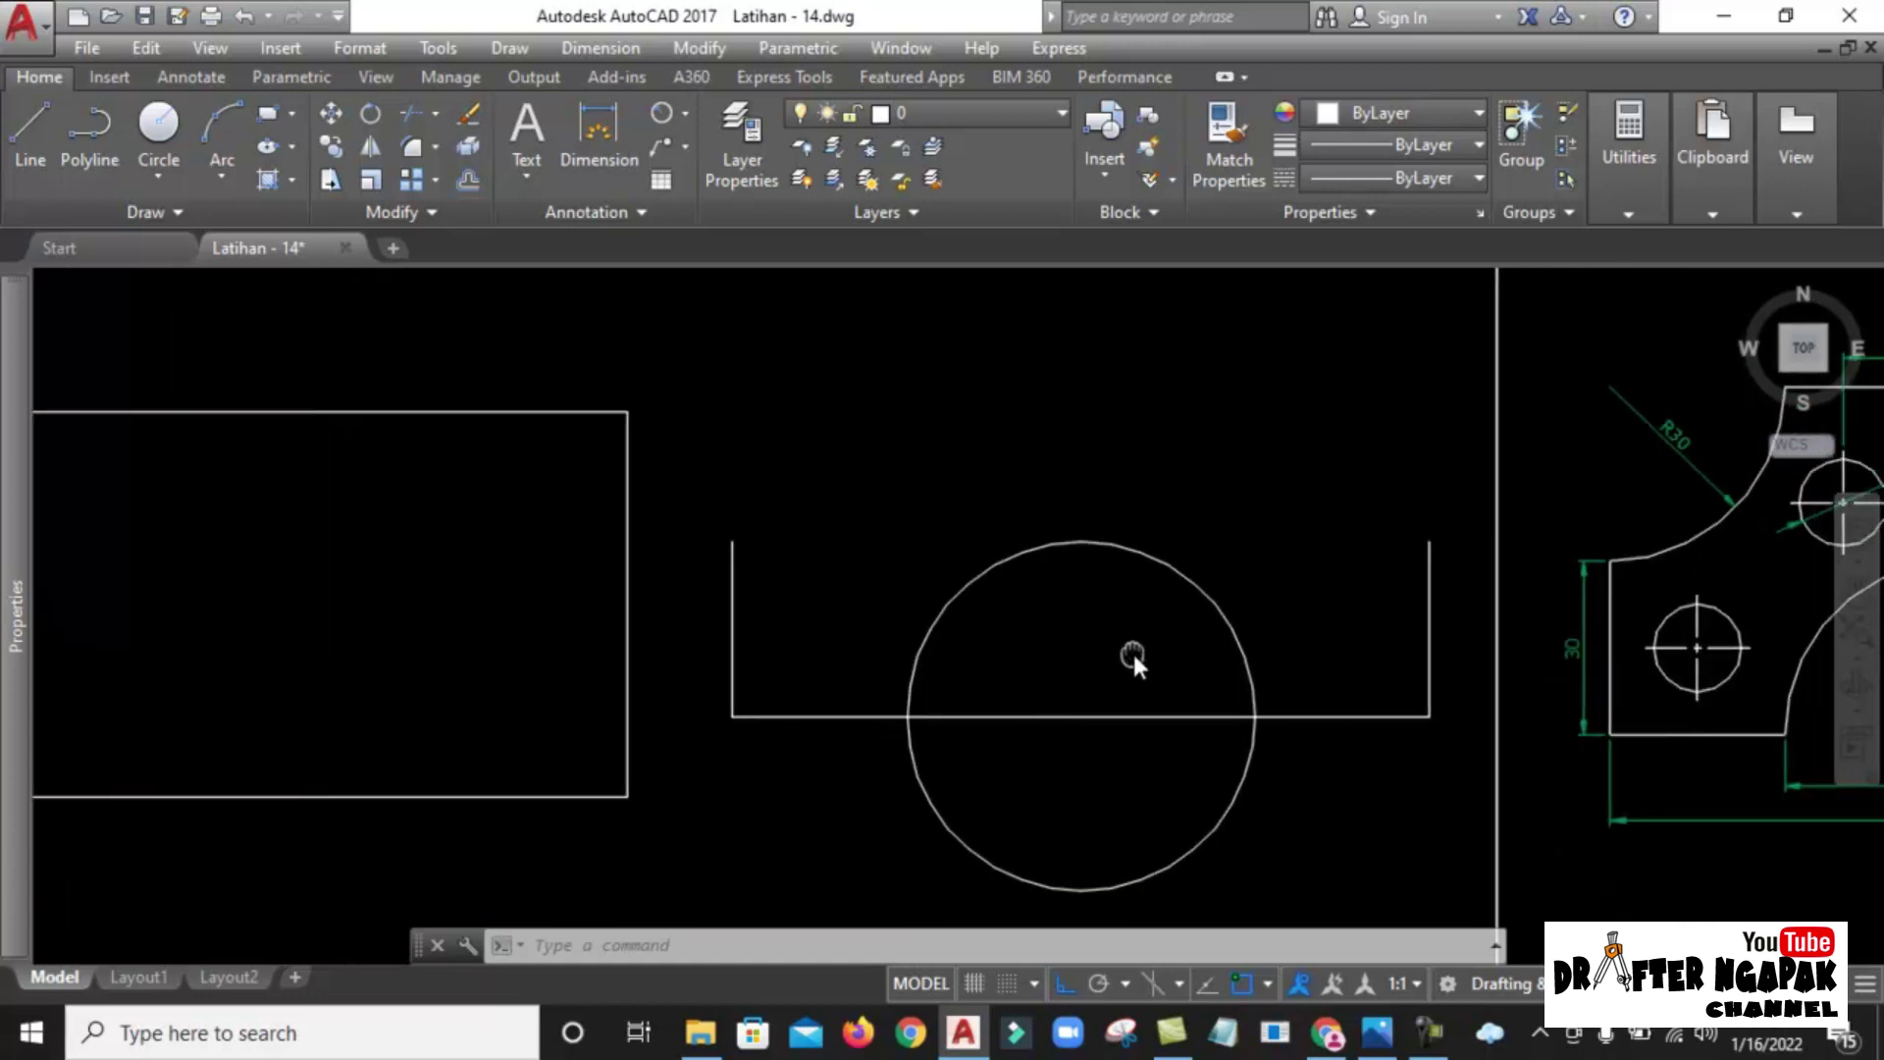
scroll(1135, 661, "down", 2)
type("o")
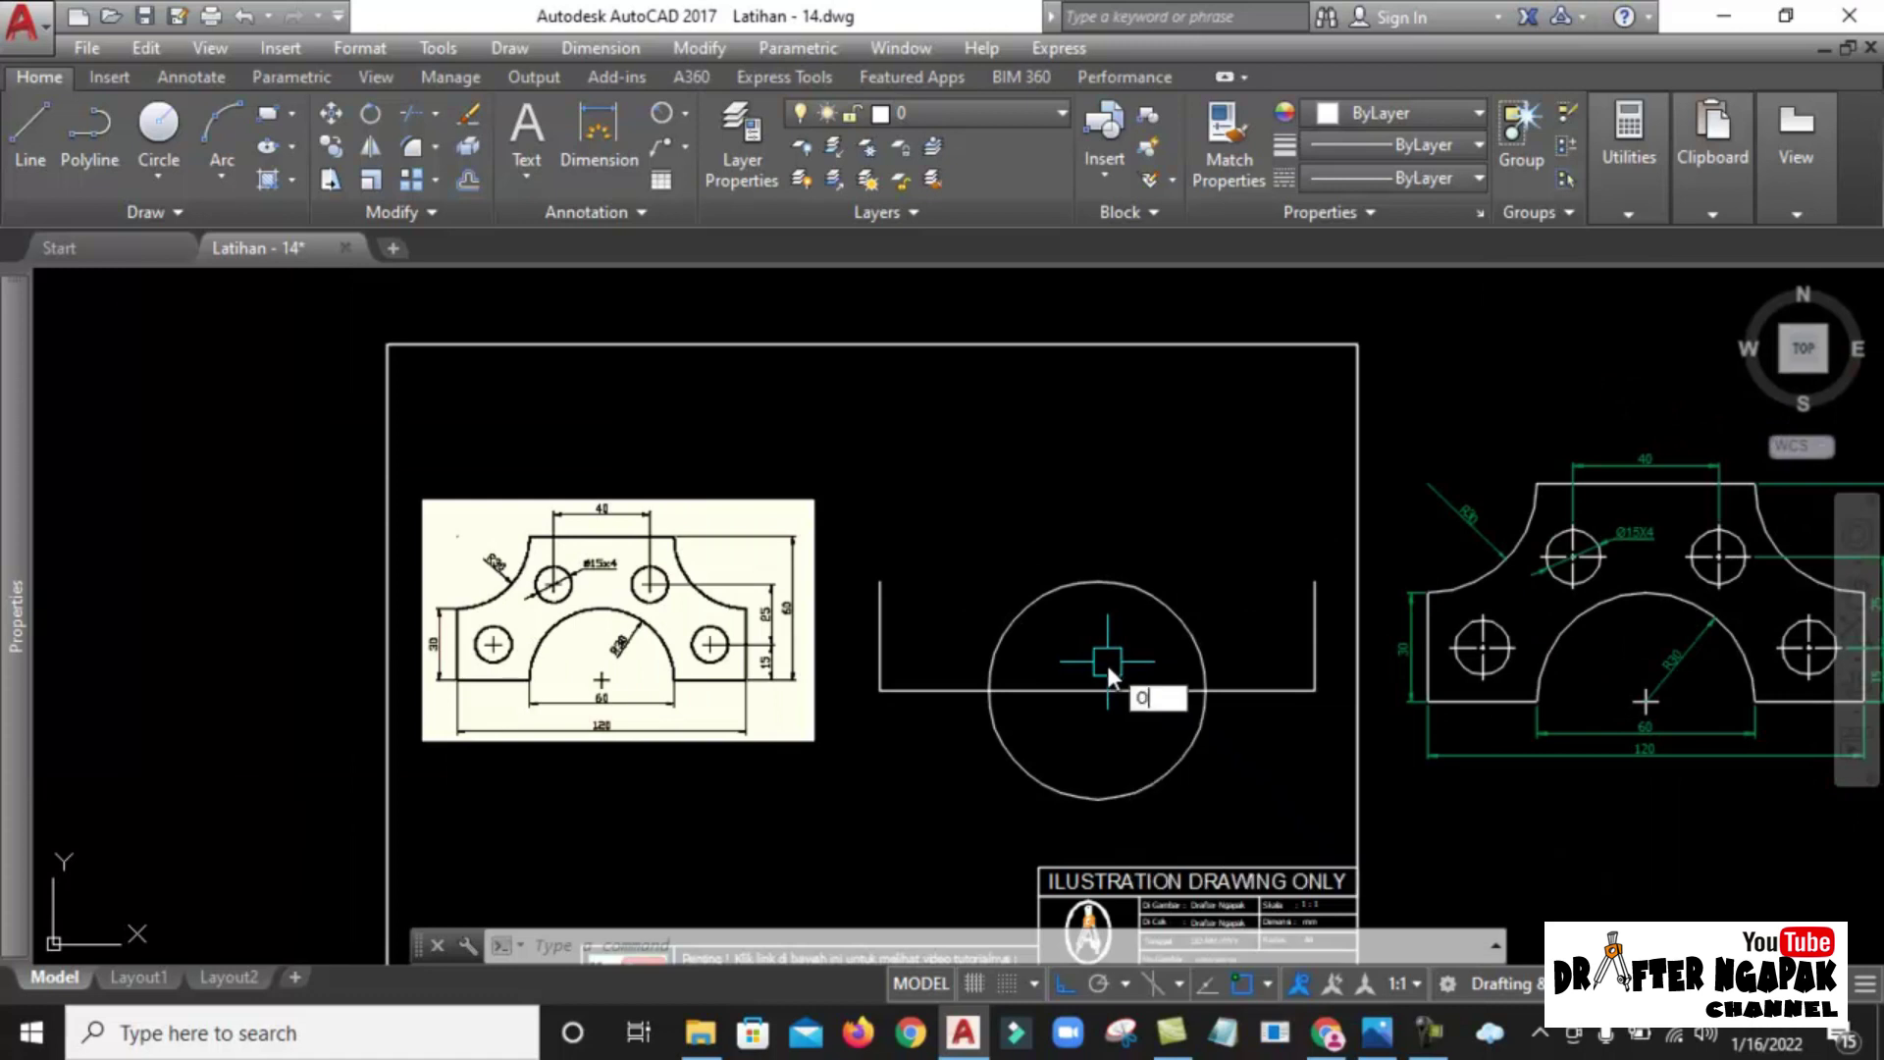
key("Return")
type("60")
key("Return")
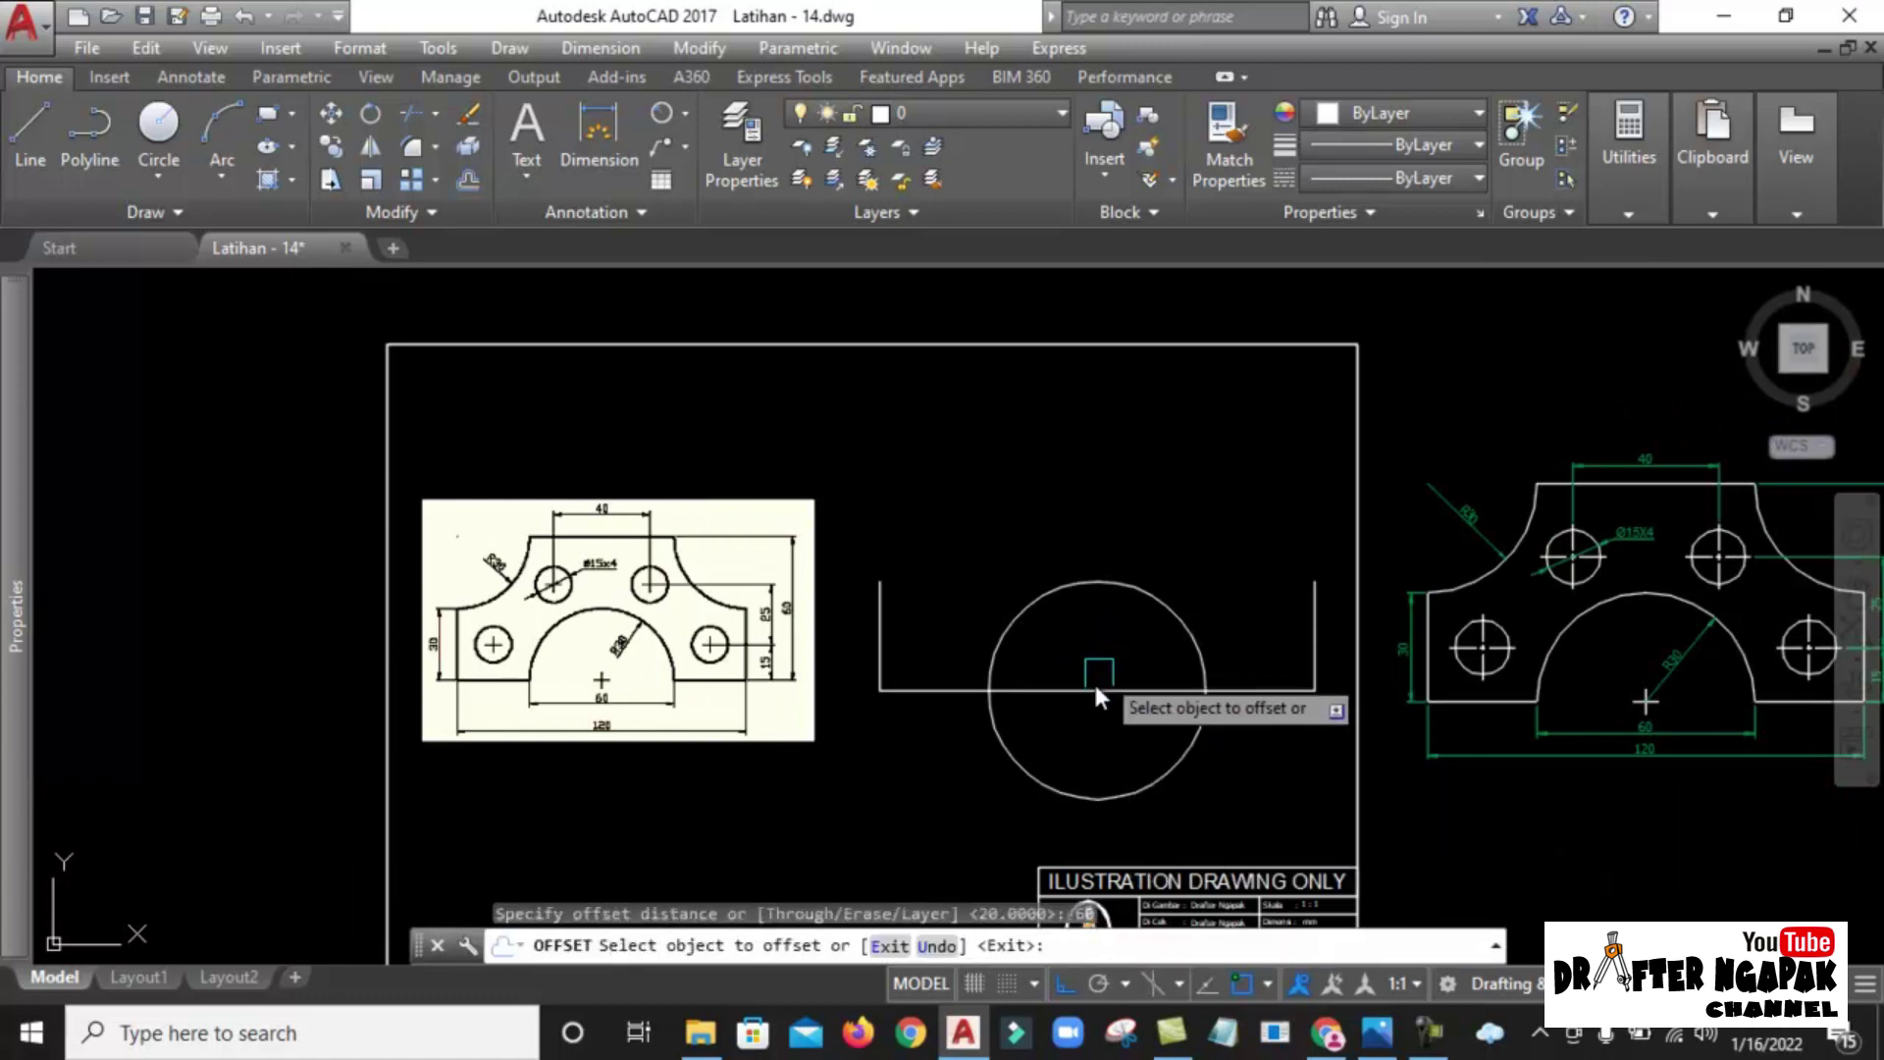
left_click(1092, 692)
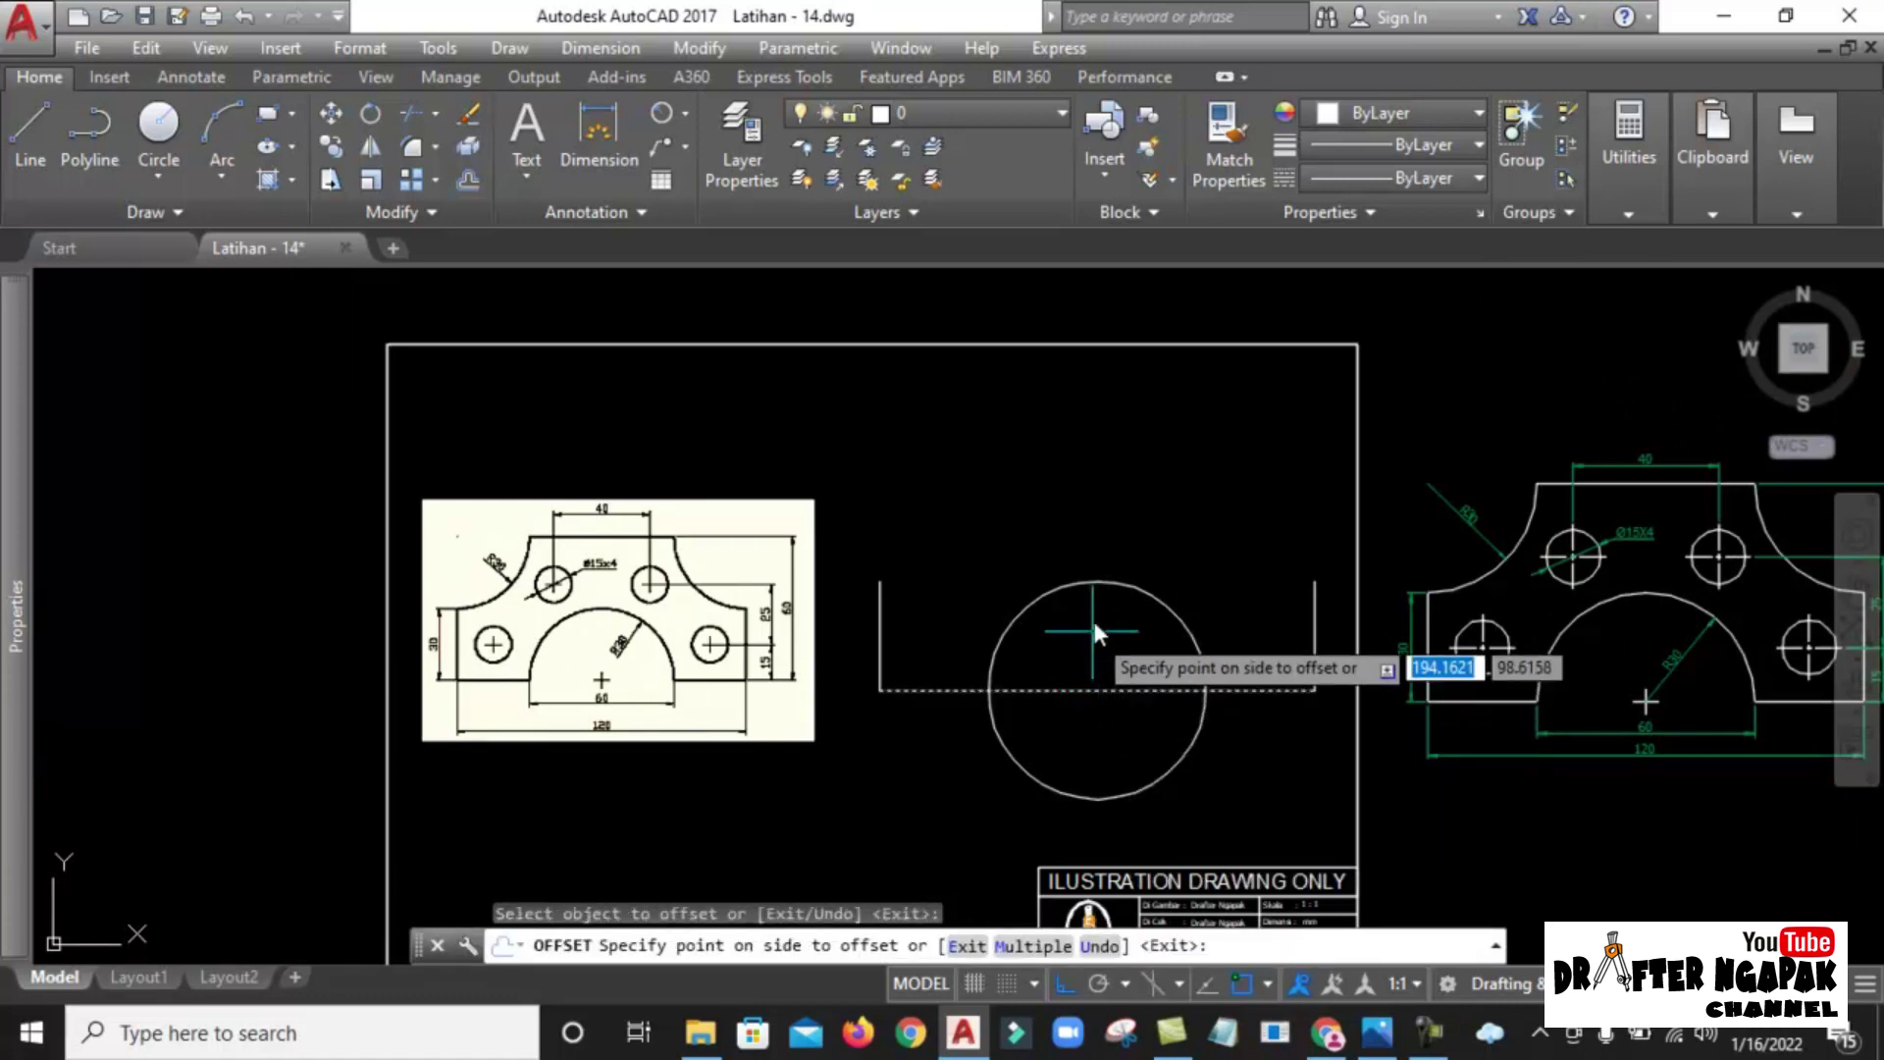
left_click(1092, 533)
key("Escape")
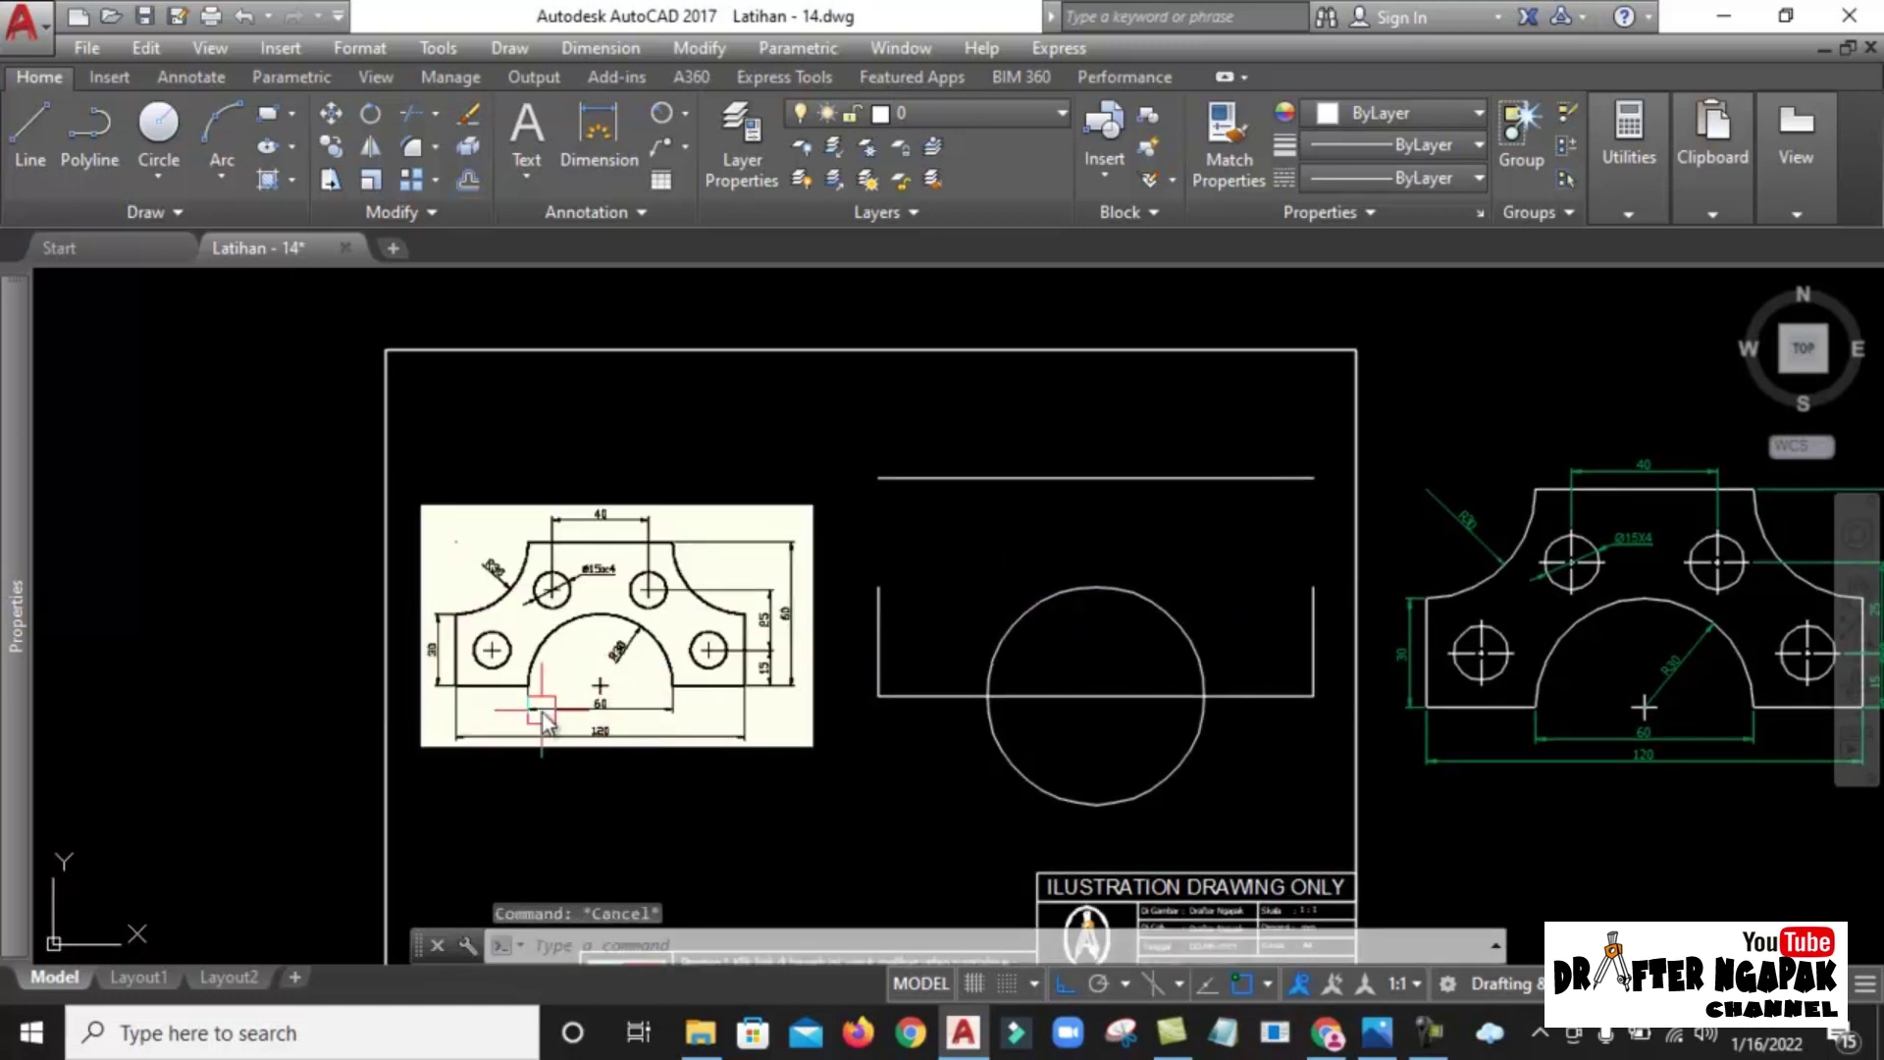
Trim off the circle's lower half using the base line as cutting edge.
scroll(543, 705, "up", 2)
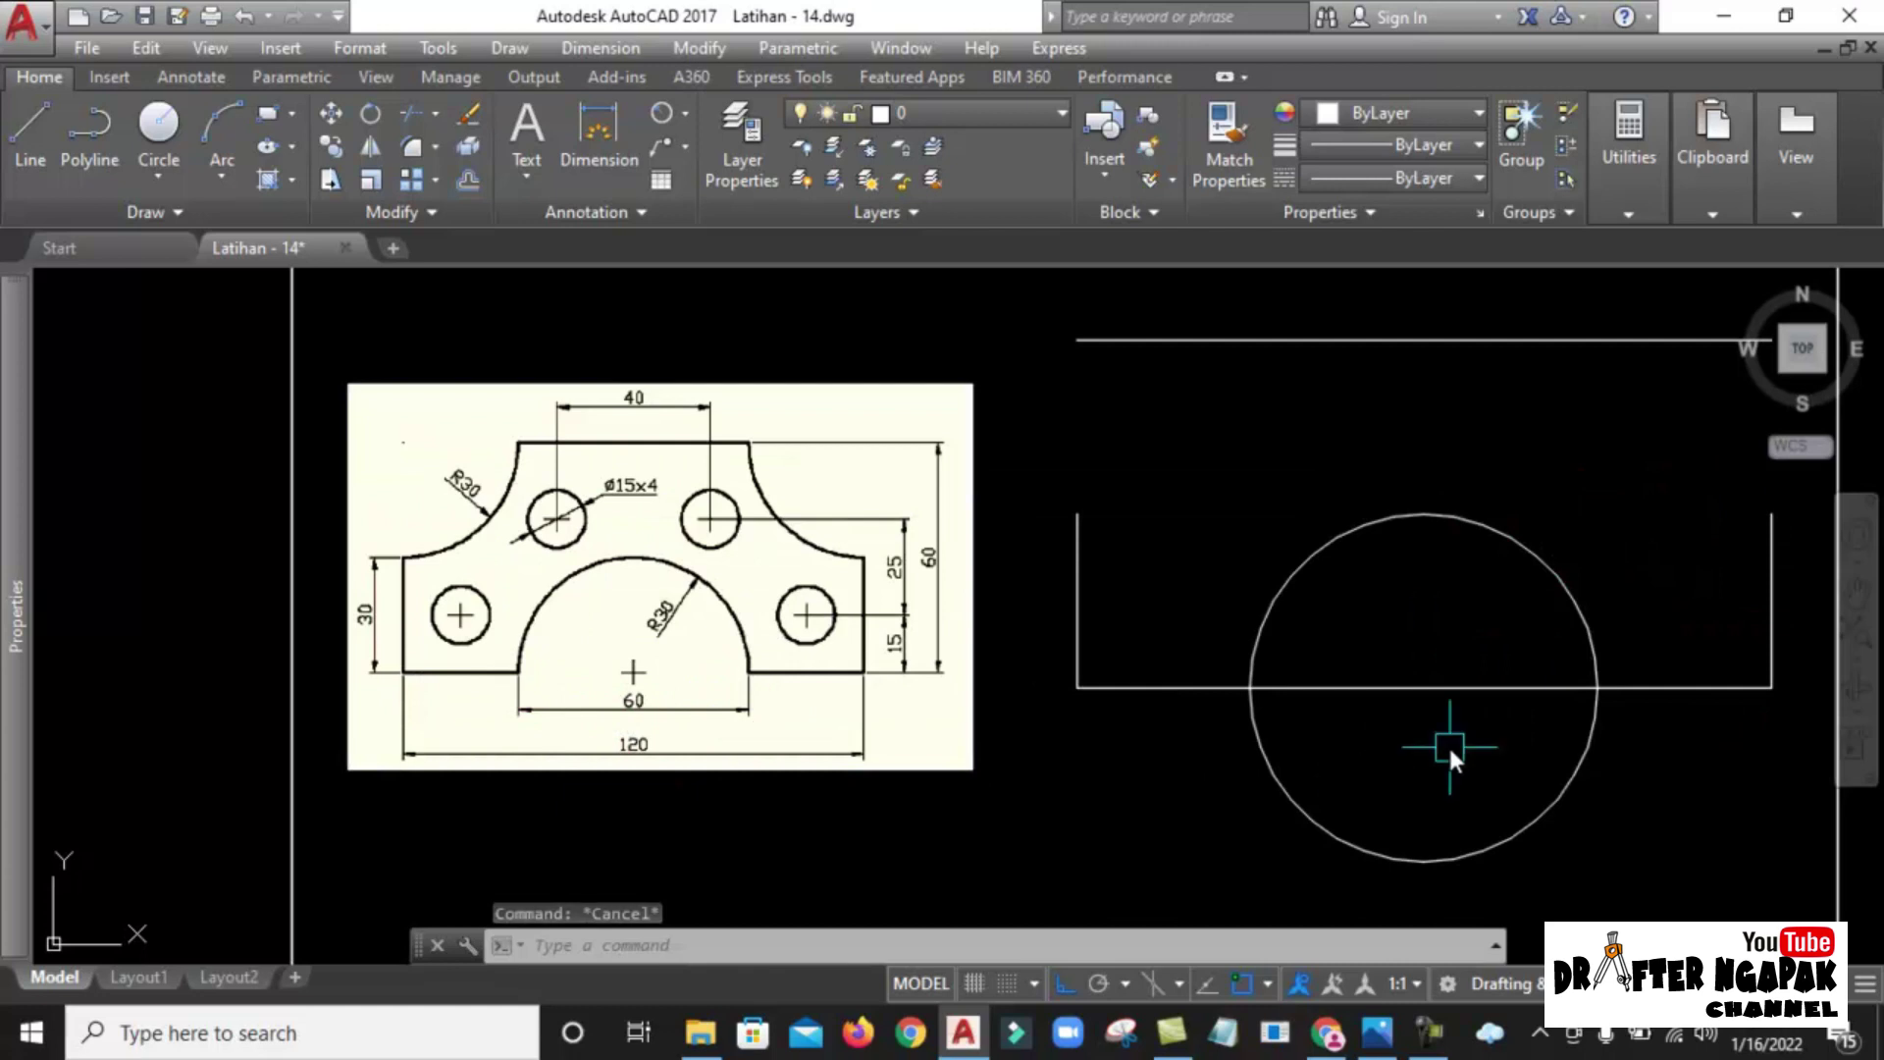
middle_click_drag(1450, 751, 1418, 761)
type("t")
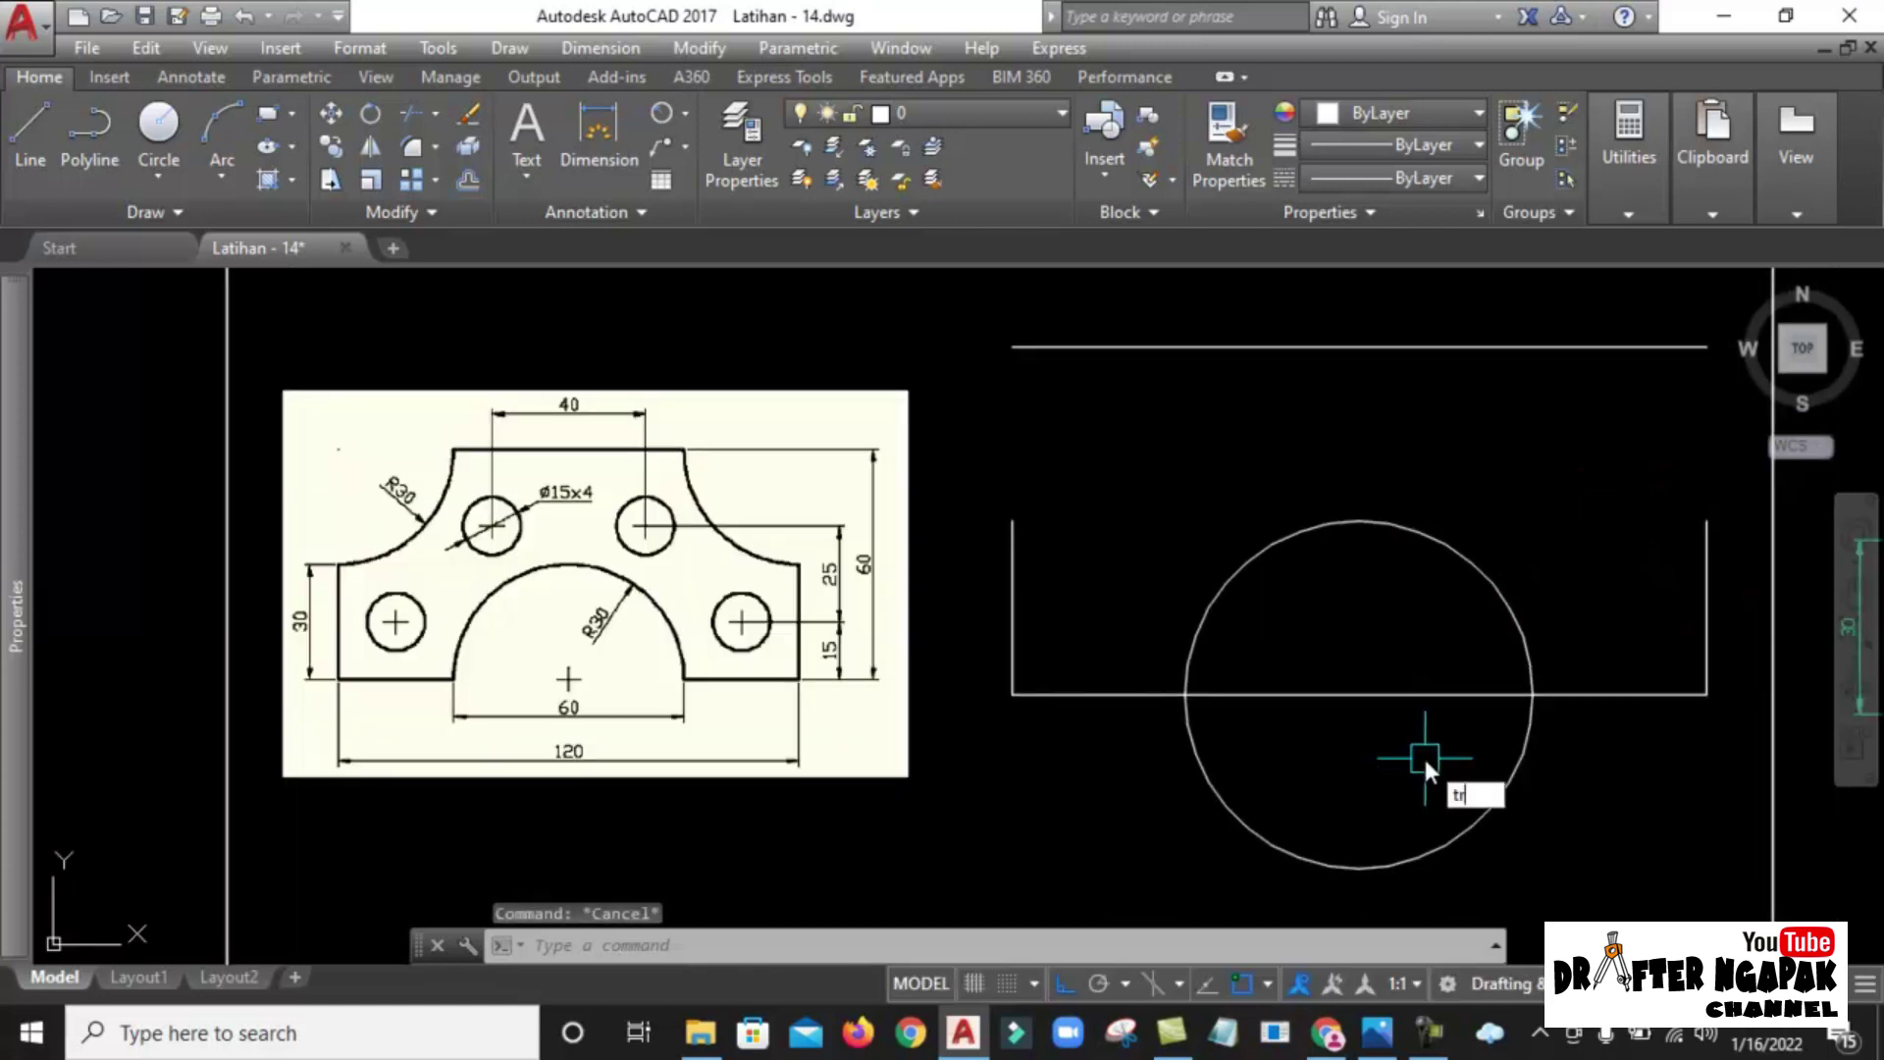
type("r")
key("Return")
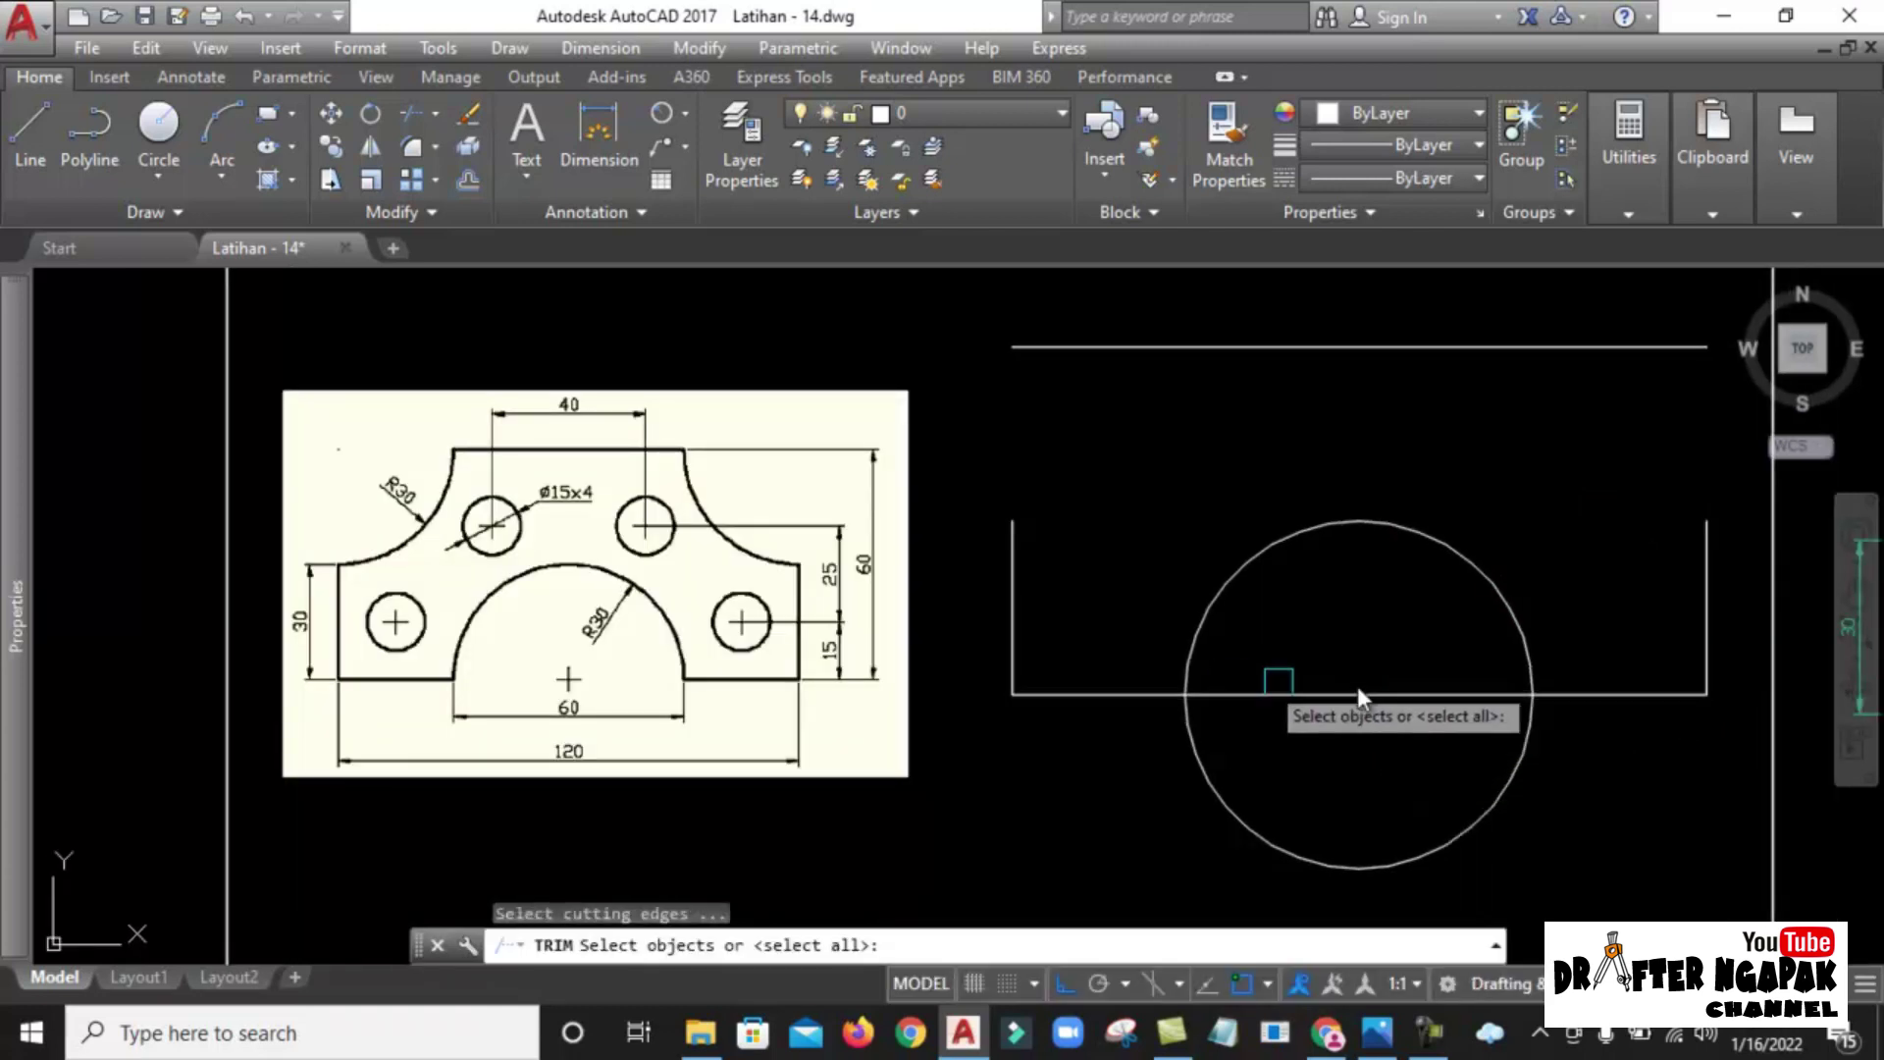
left_click(1372, 704)
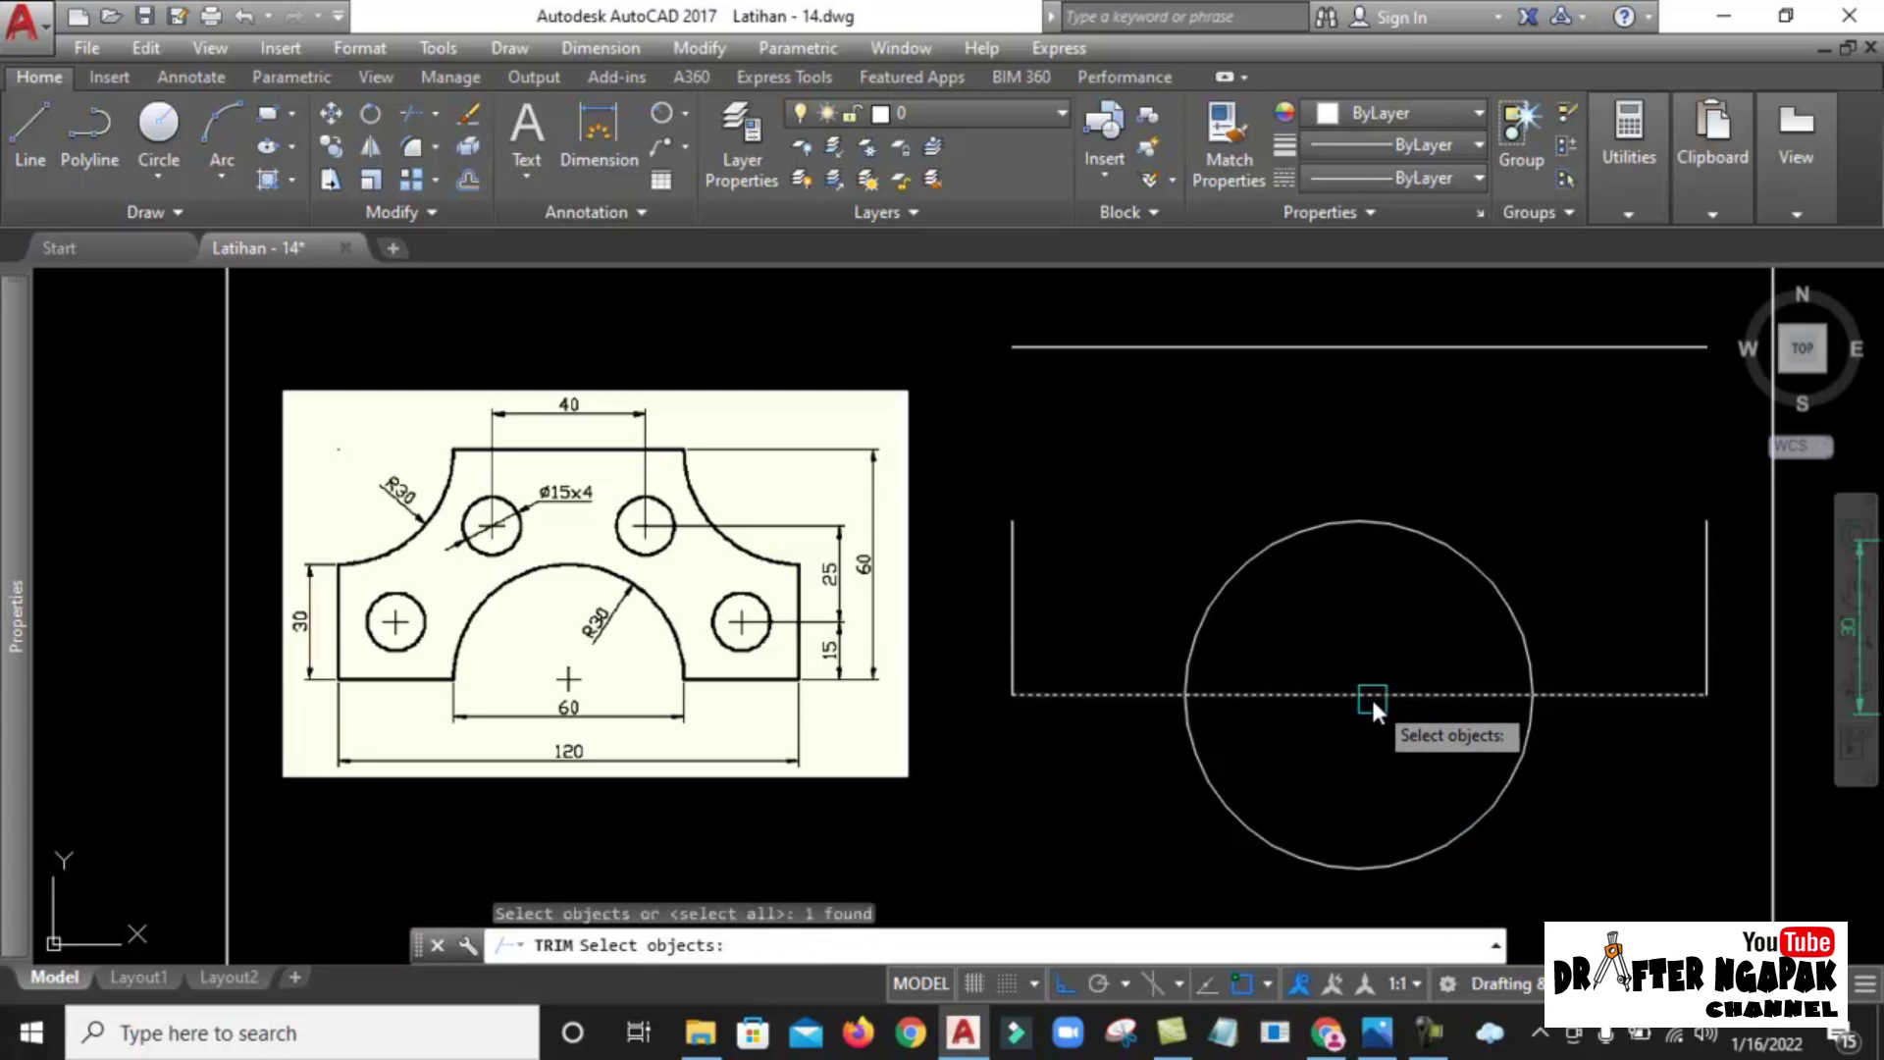
key("Return")
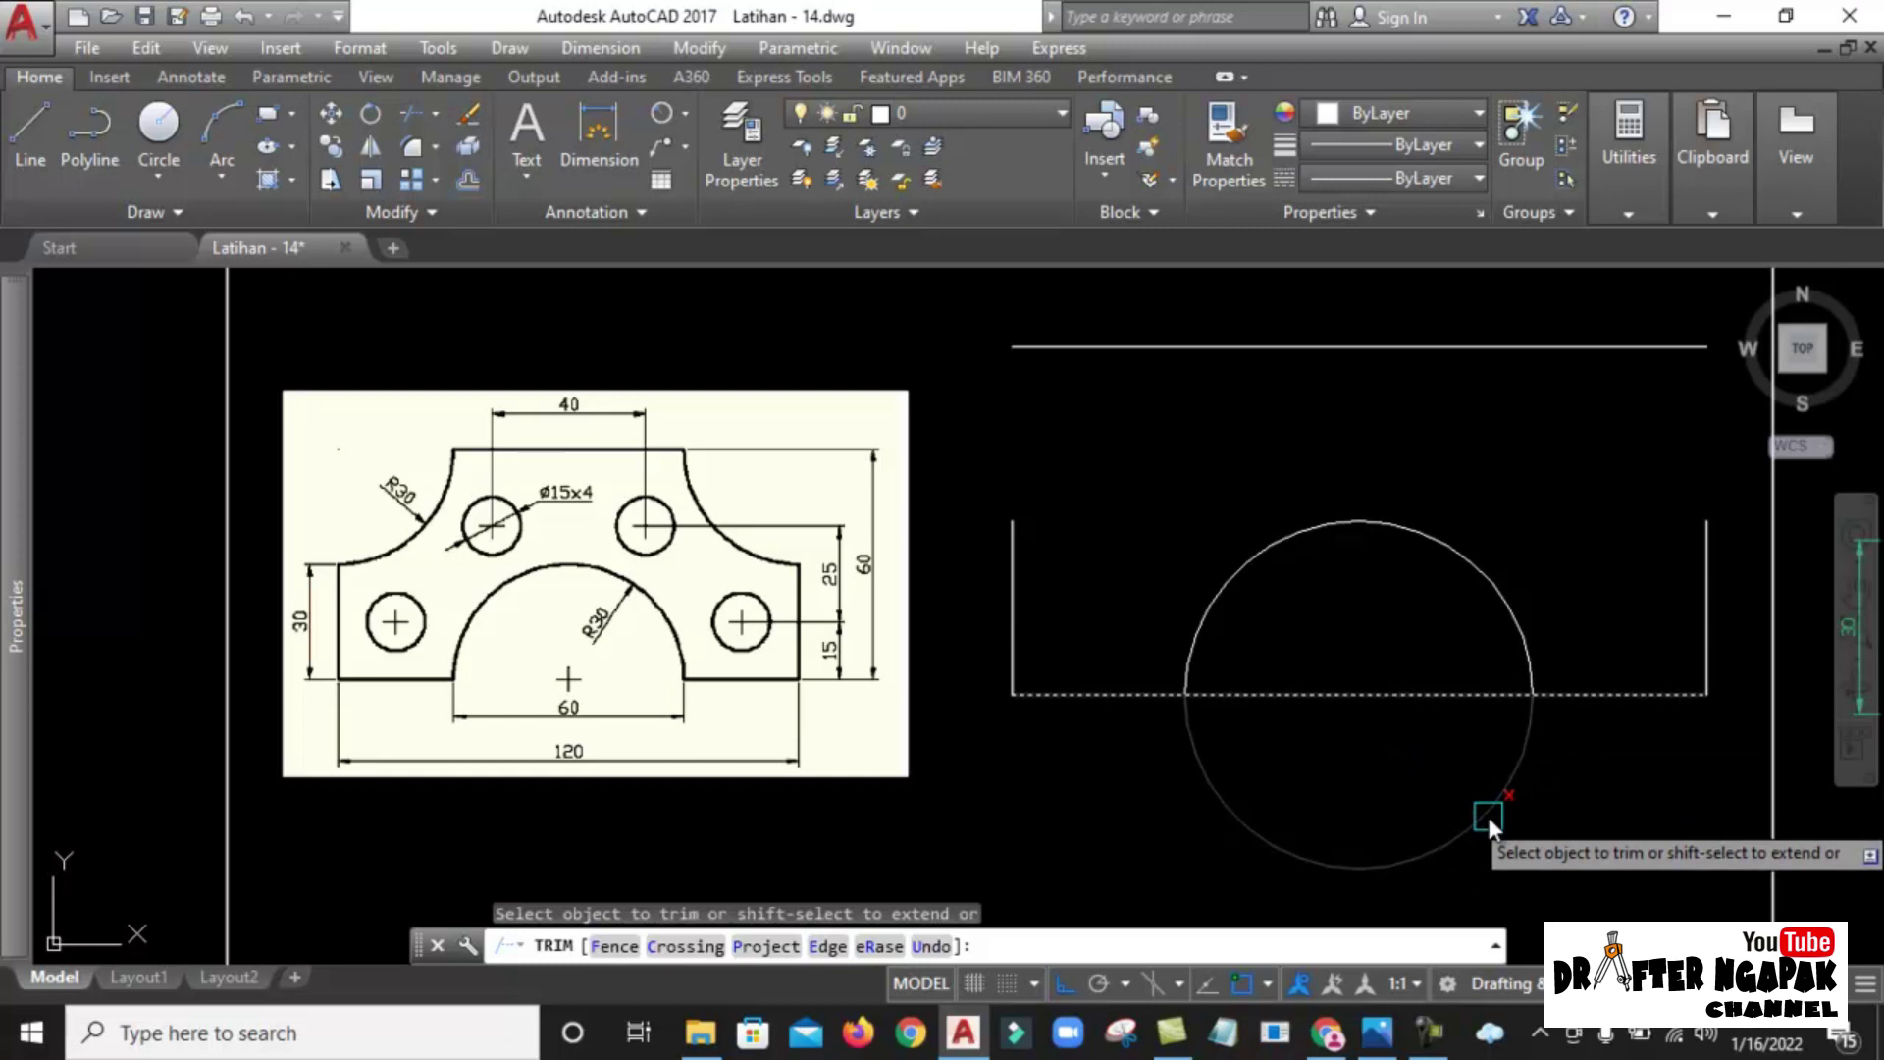
left_click(1486, 813)
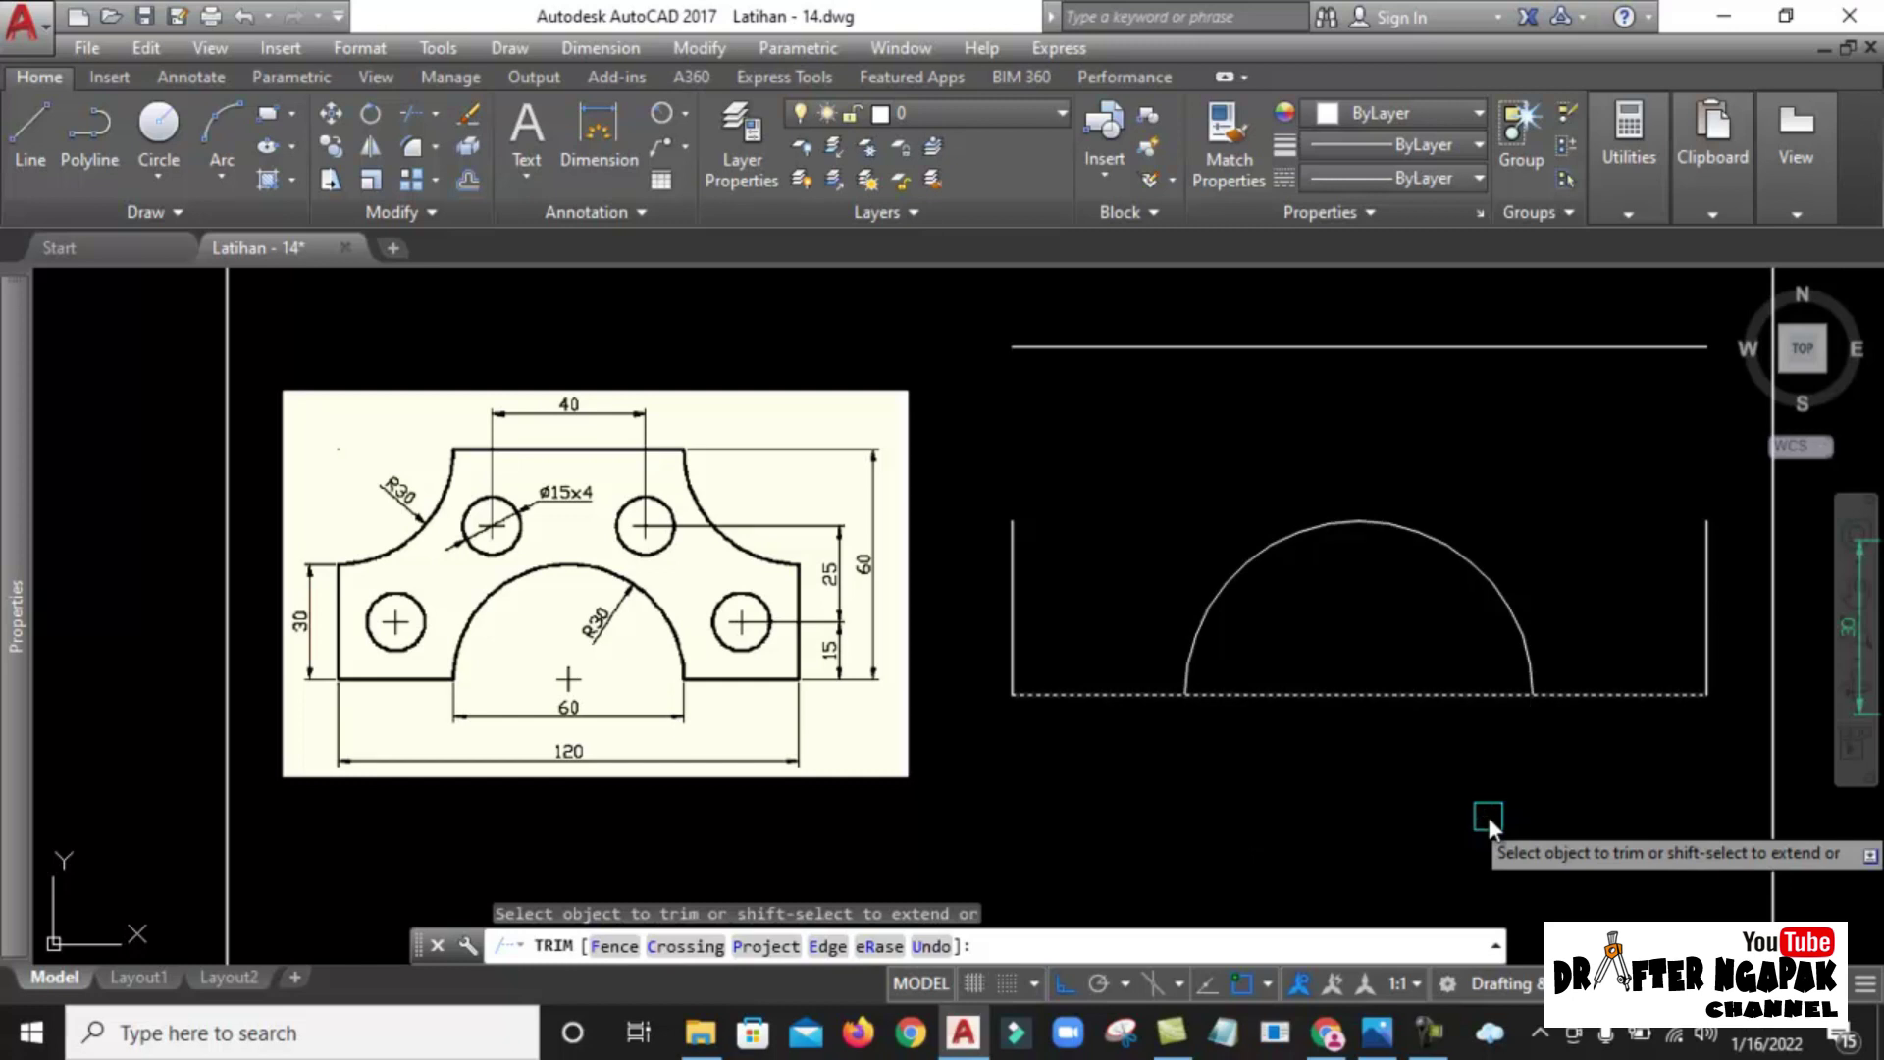
key("Return")
middle_click_drag(1326, 690, 1315, 708)
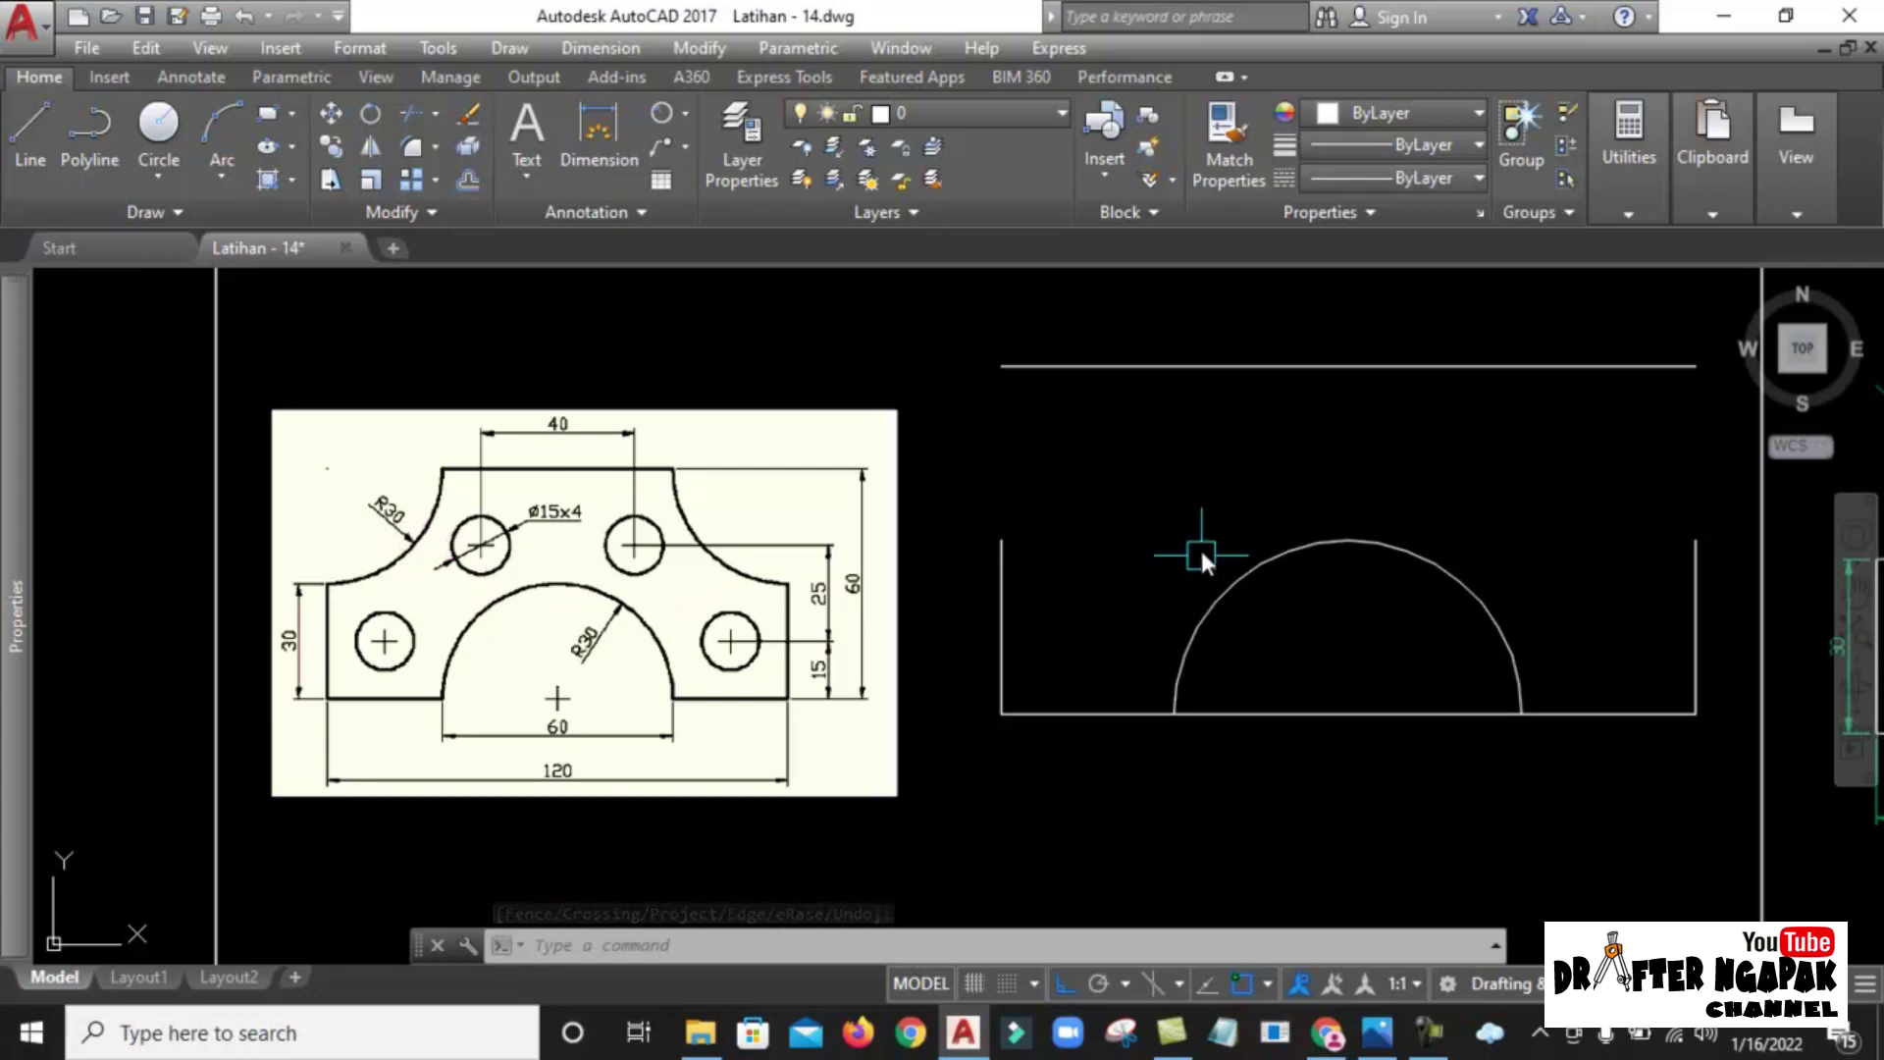
scroll(322, 510, "up", 2)
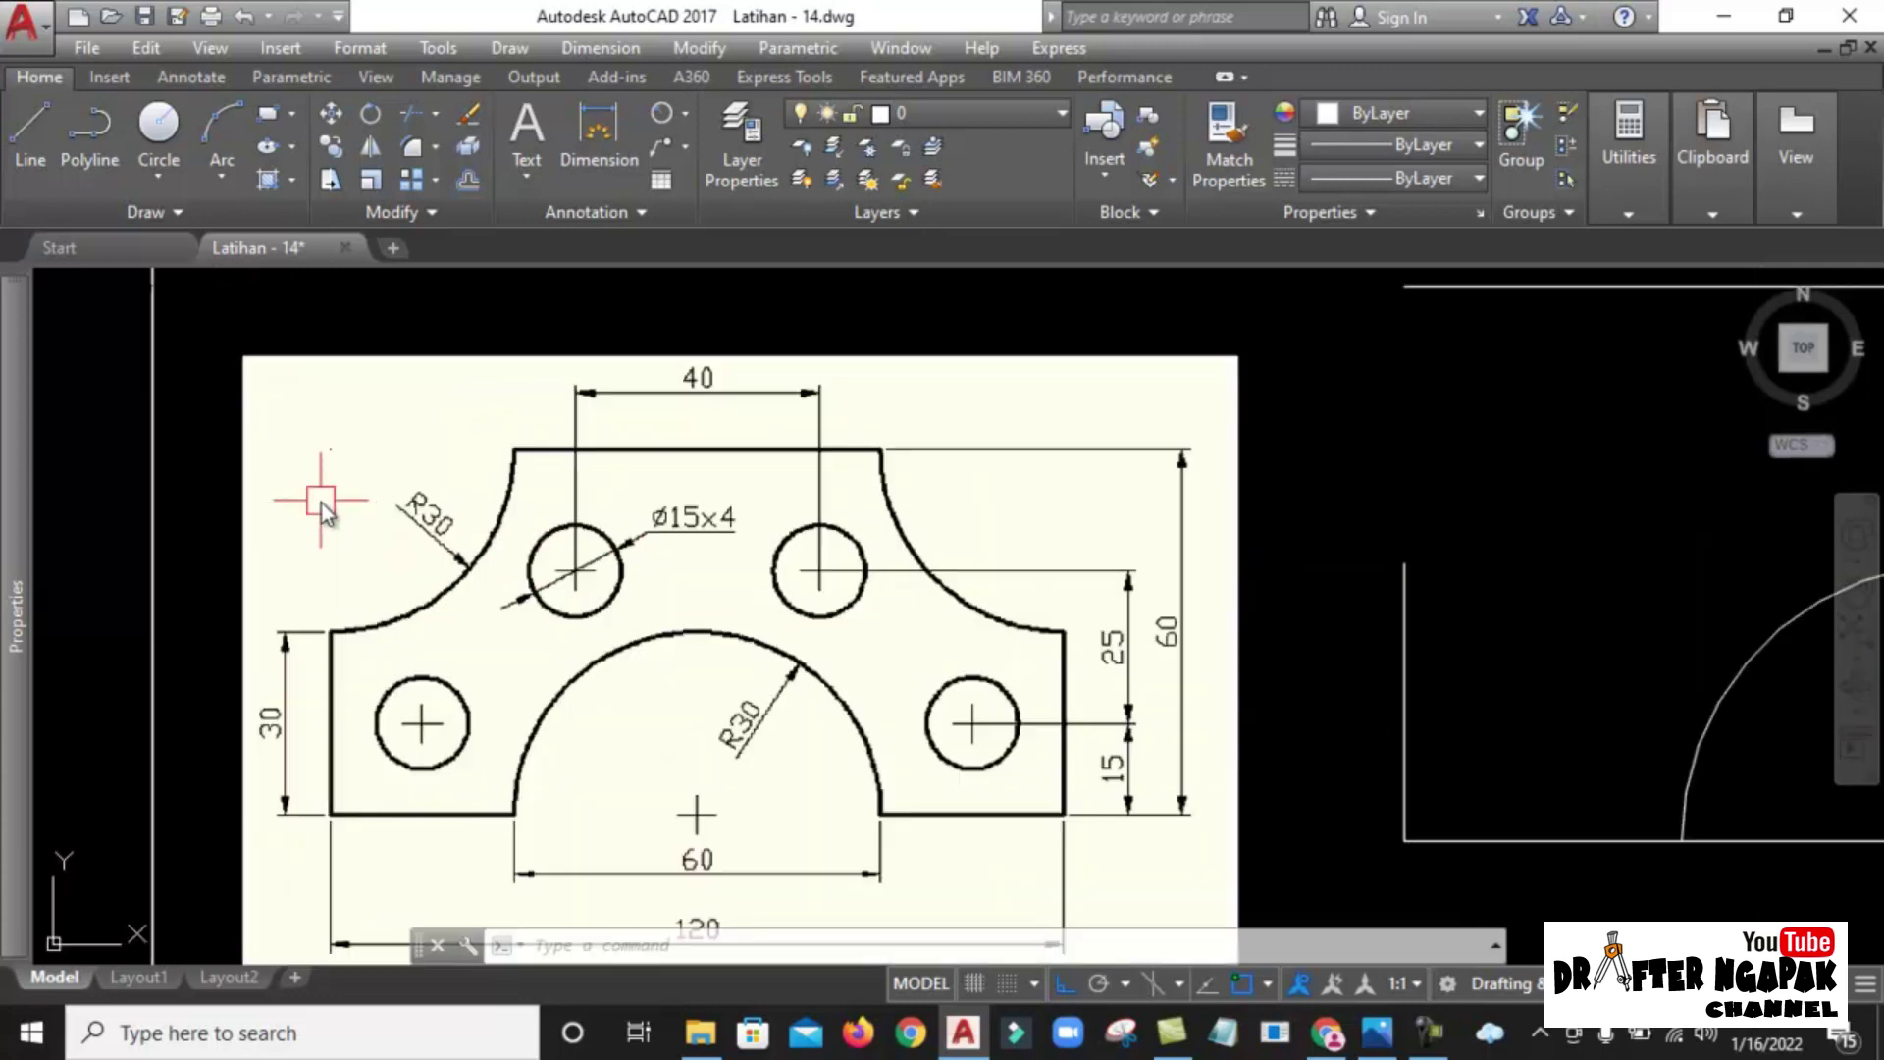
Draw a radius-30 circle centred on the plate's top-left corner.
scroll(585, 571, "down", 2)
key("Return")
left_click(1112, 399)
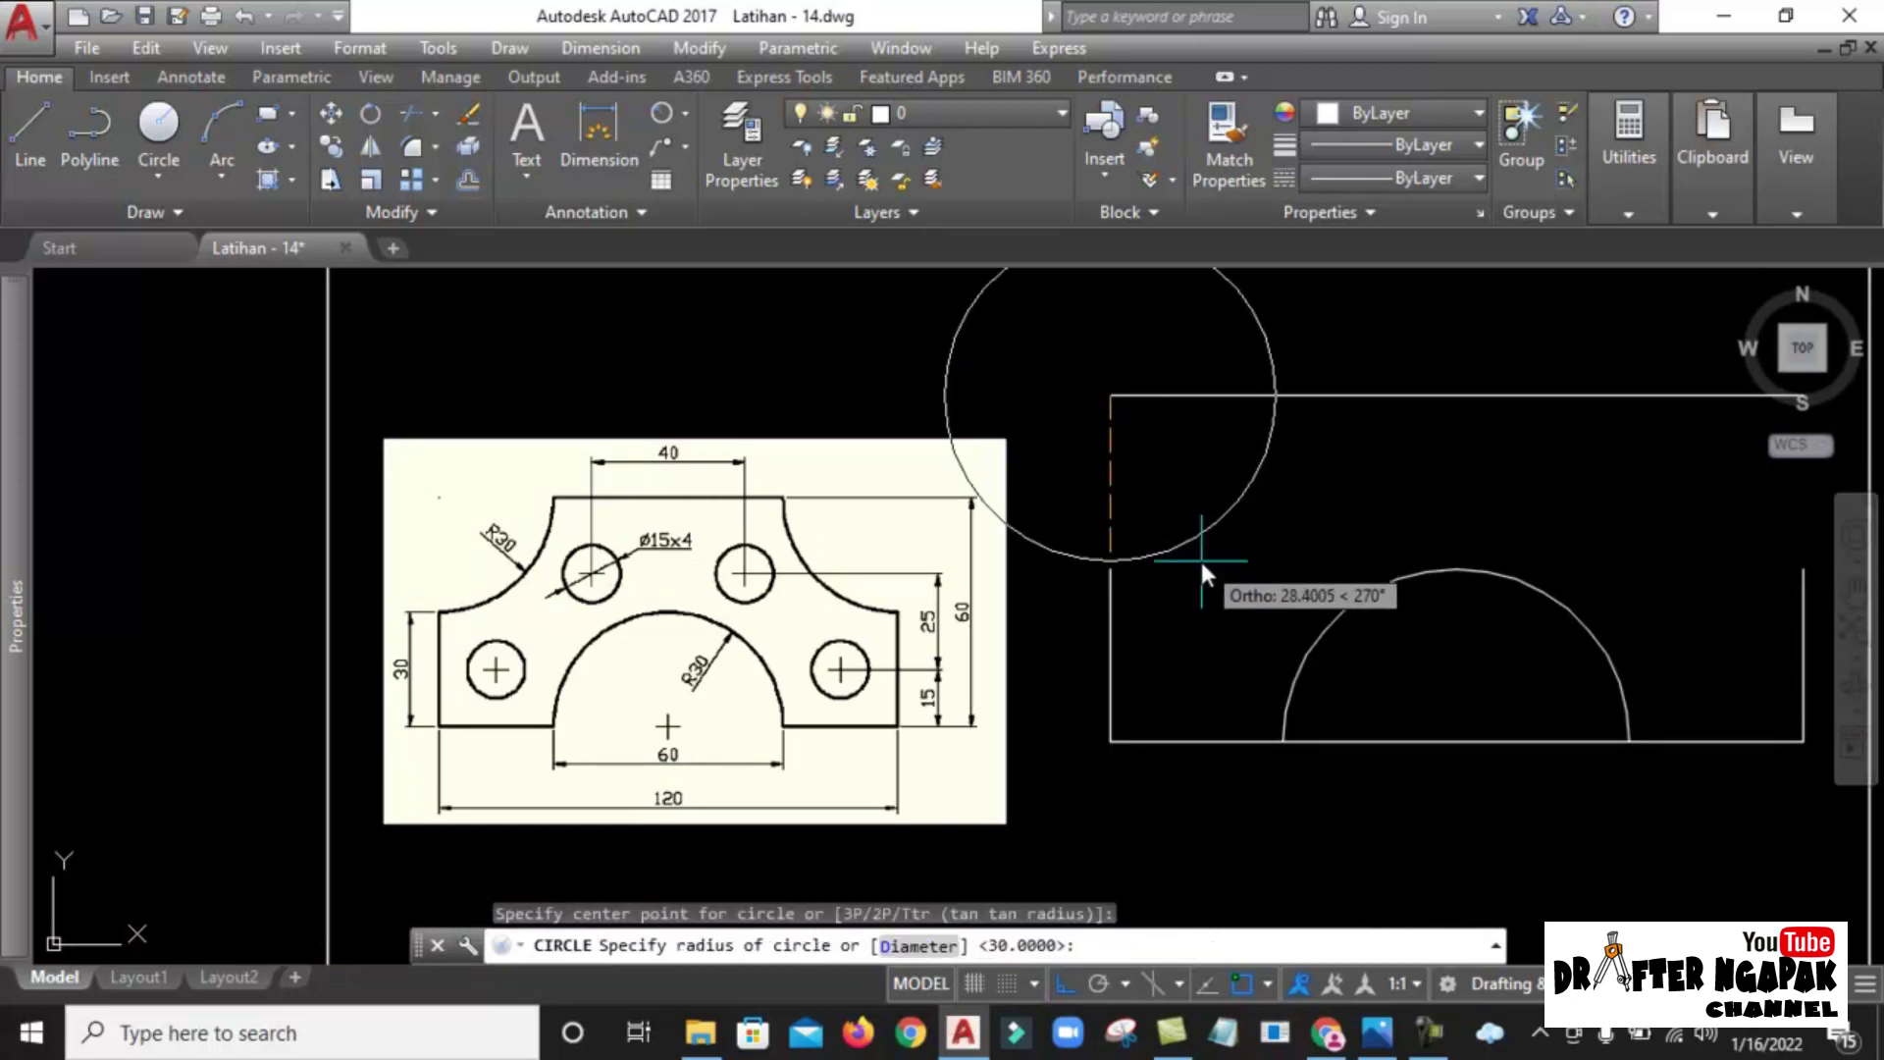
type("30")
key("Return")
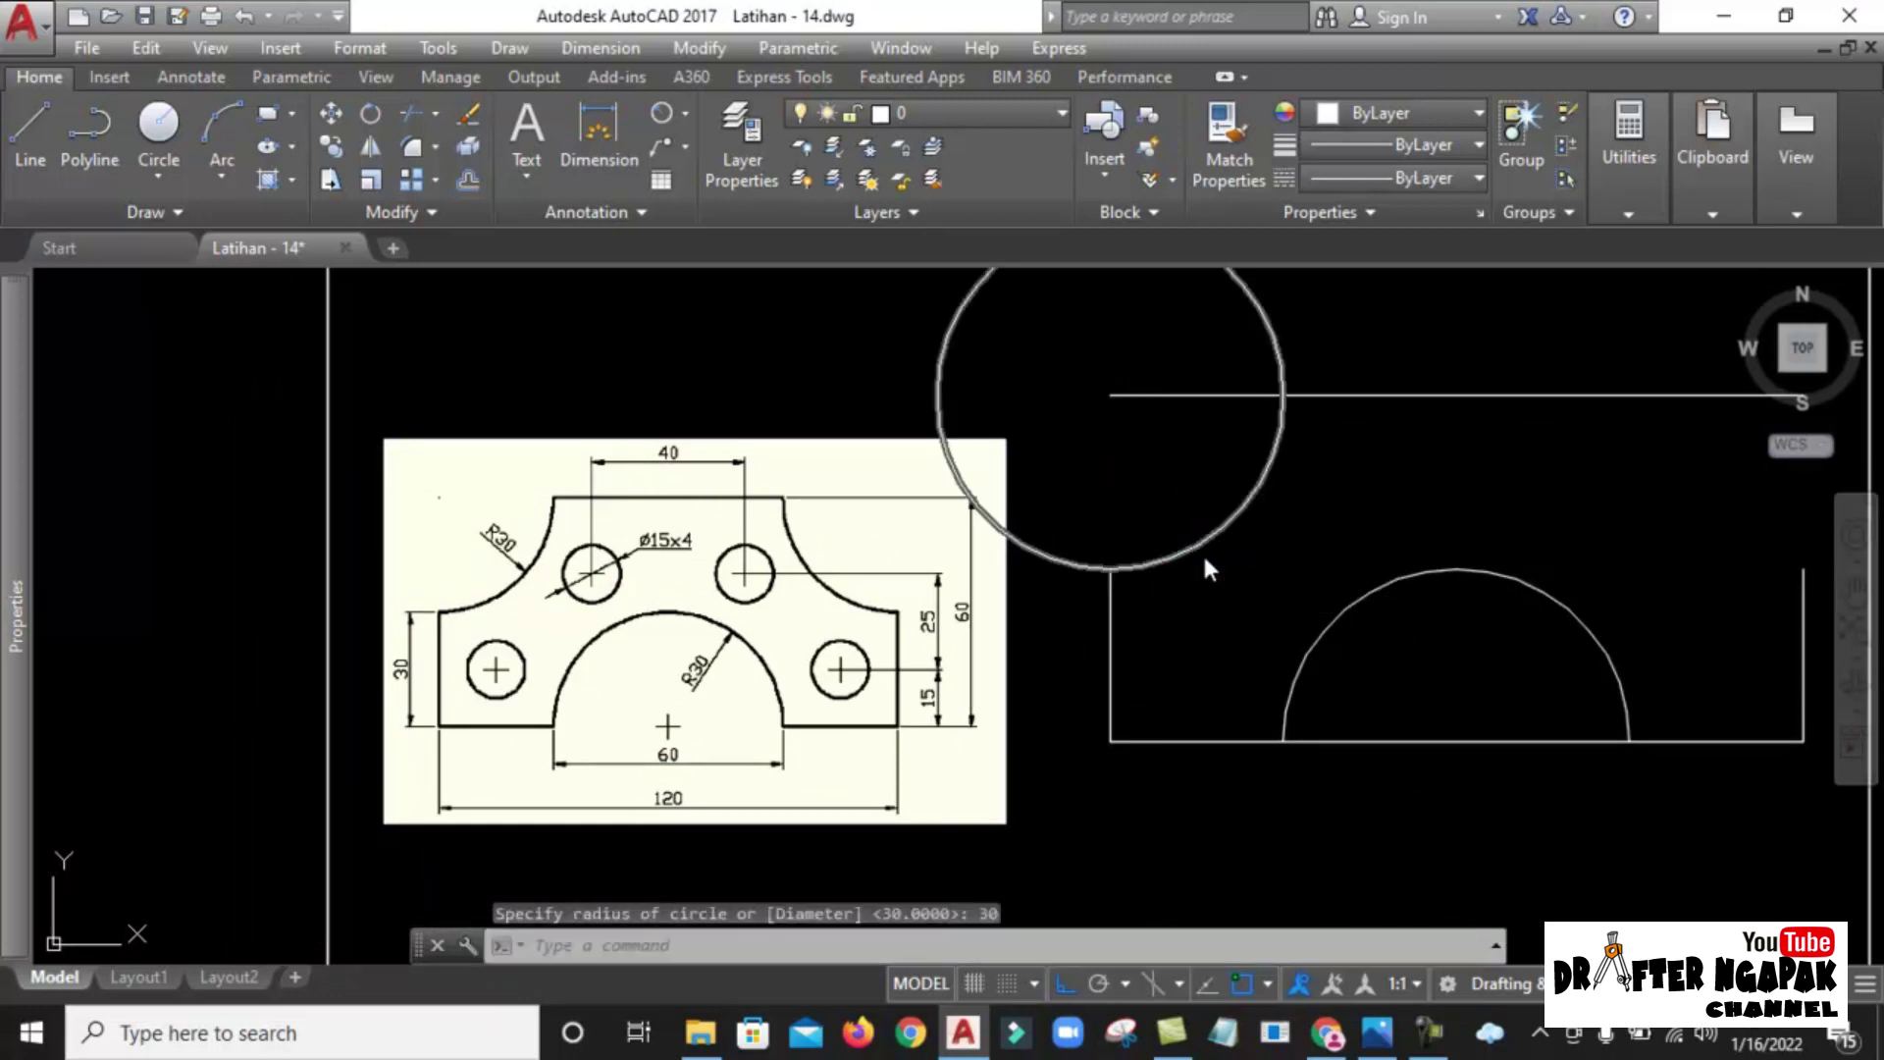
middle_click_drag(1203, 561, 1221, 585)
Trim the excess circle and top-line piece against the circle, top and left edges.
type("ts or")
key("Return")
left_click(1383, 357)
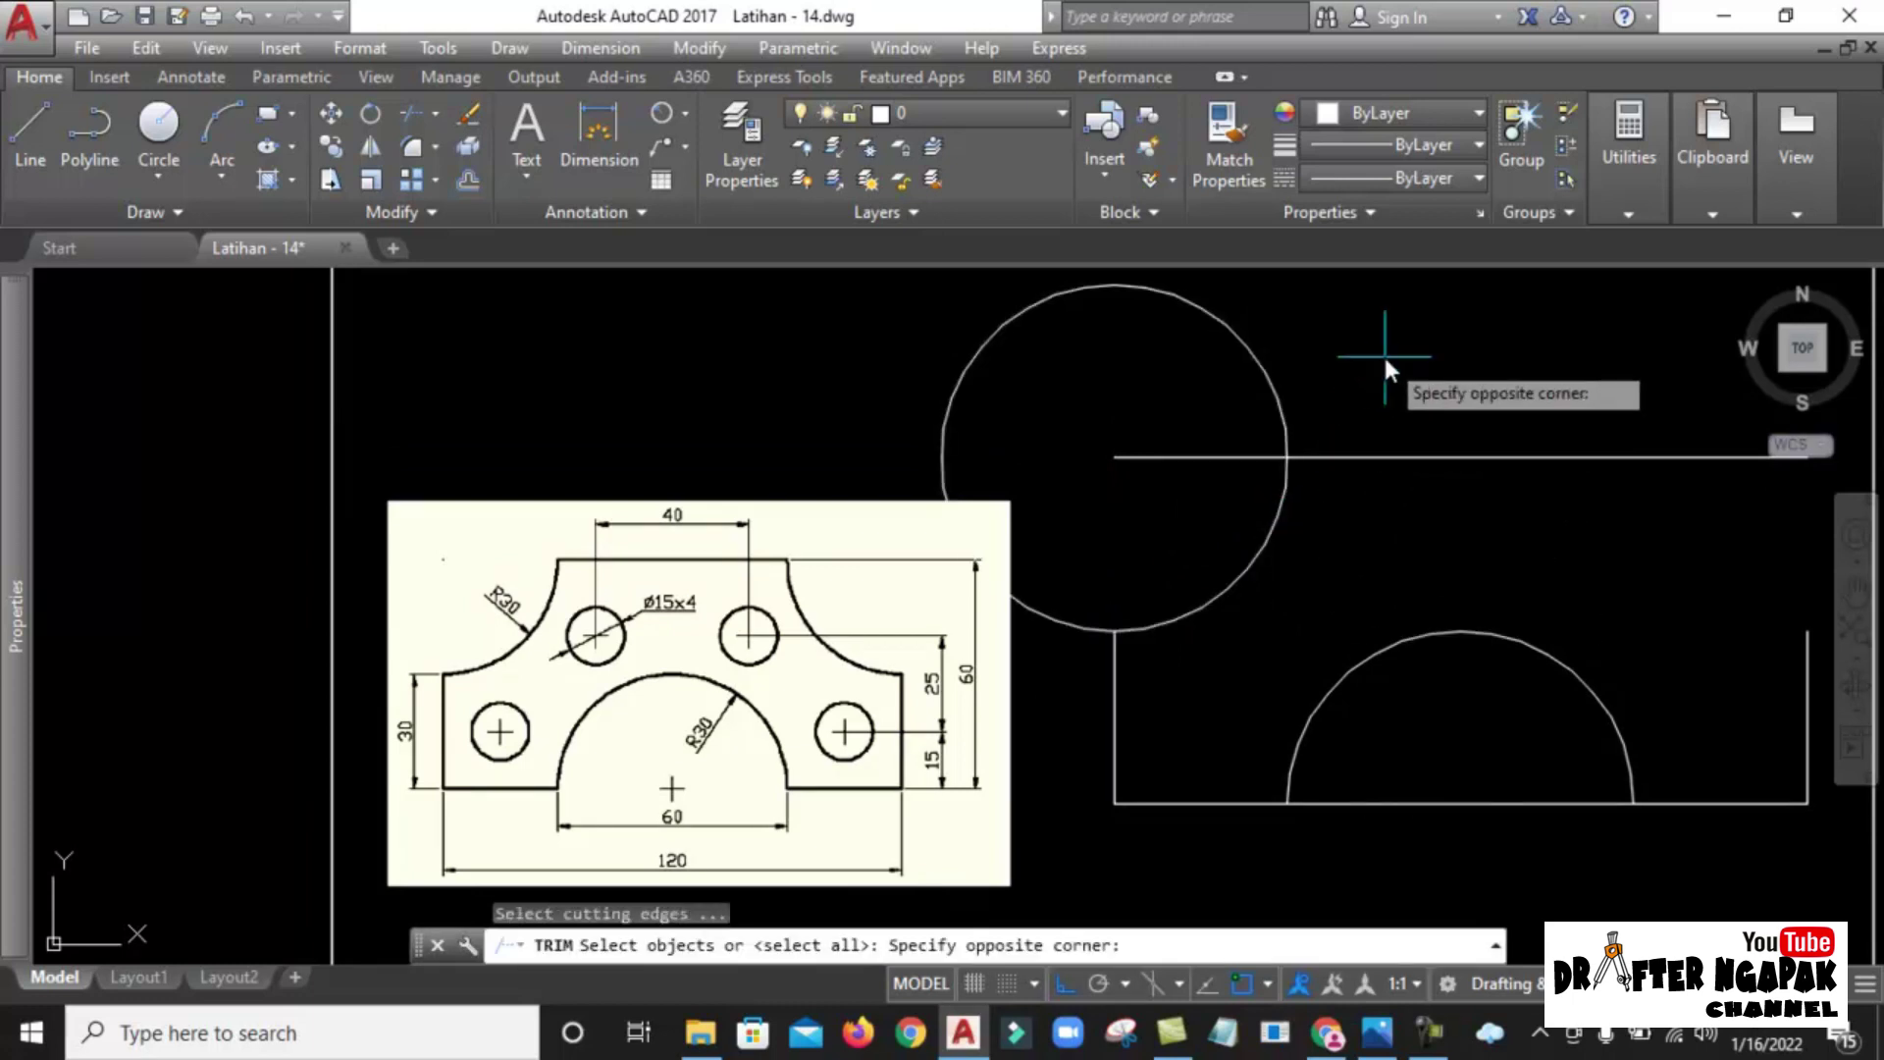
left_click(1115, 545)
left_click(1103, 639)
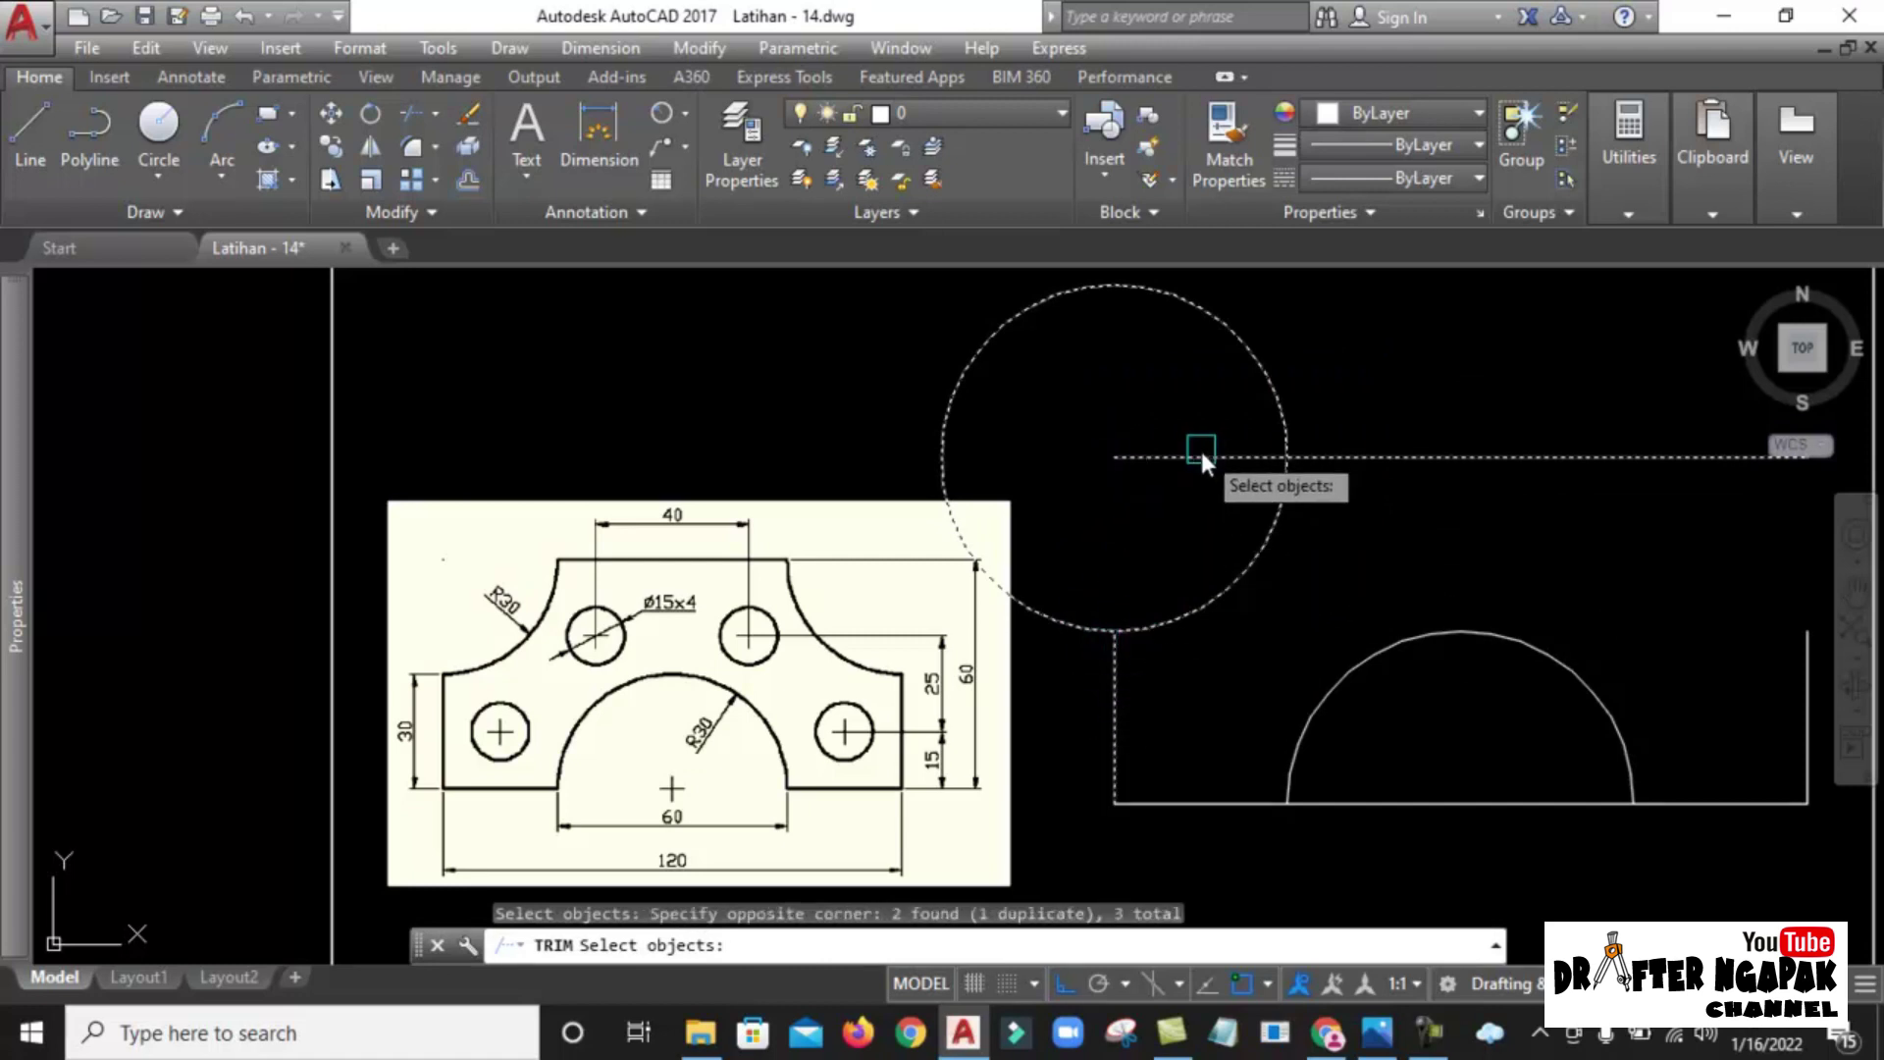
key("Return")
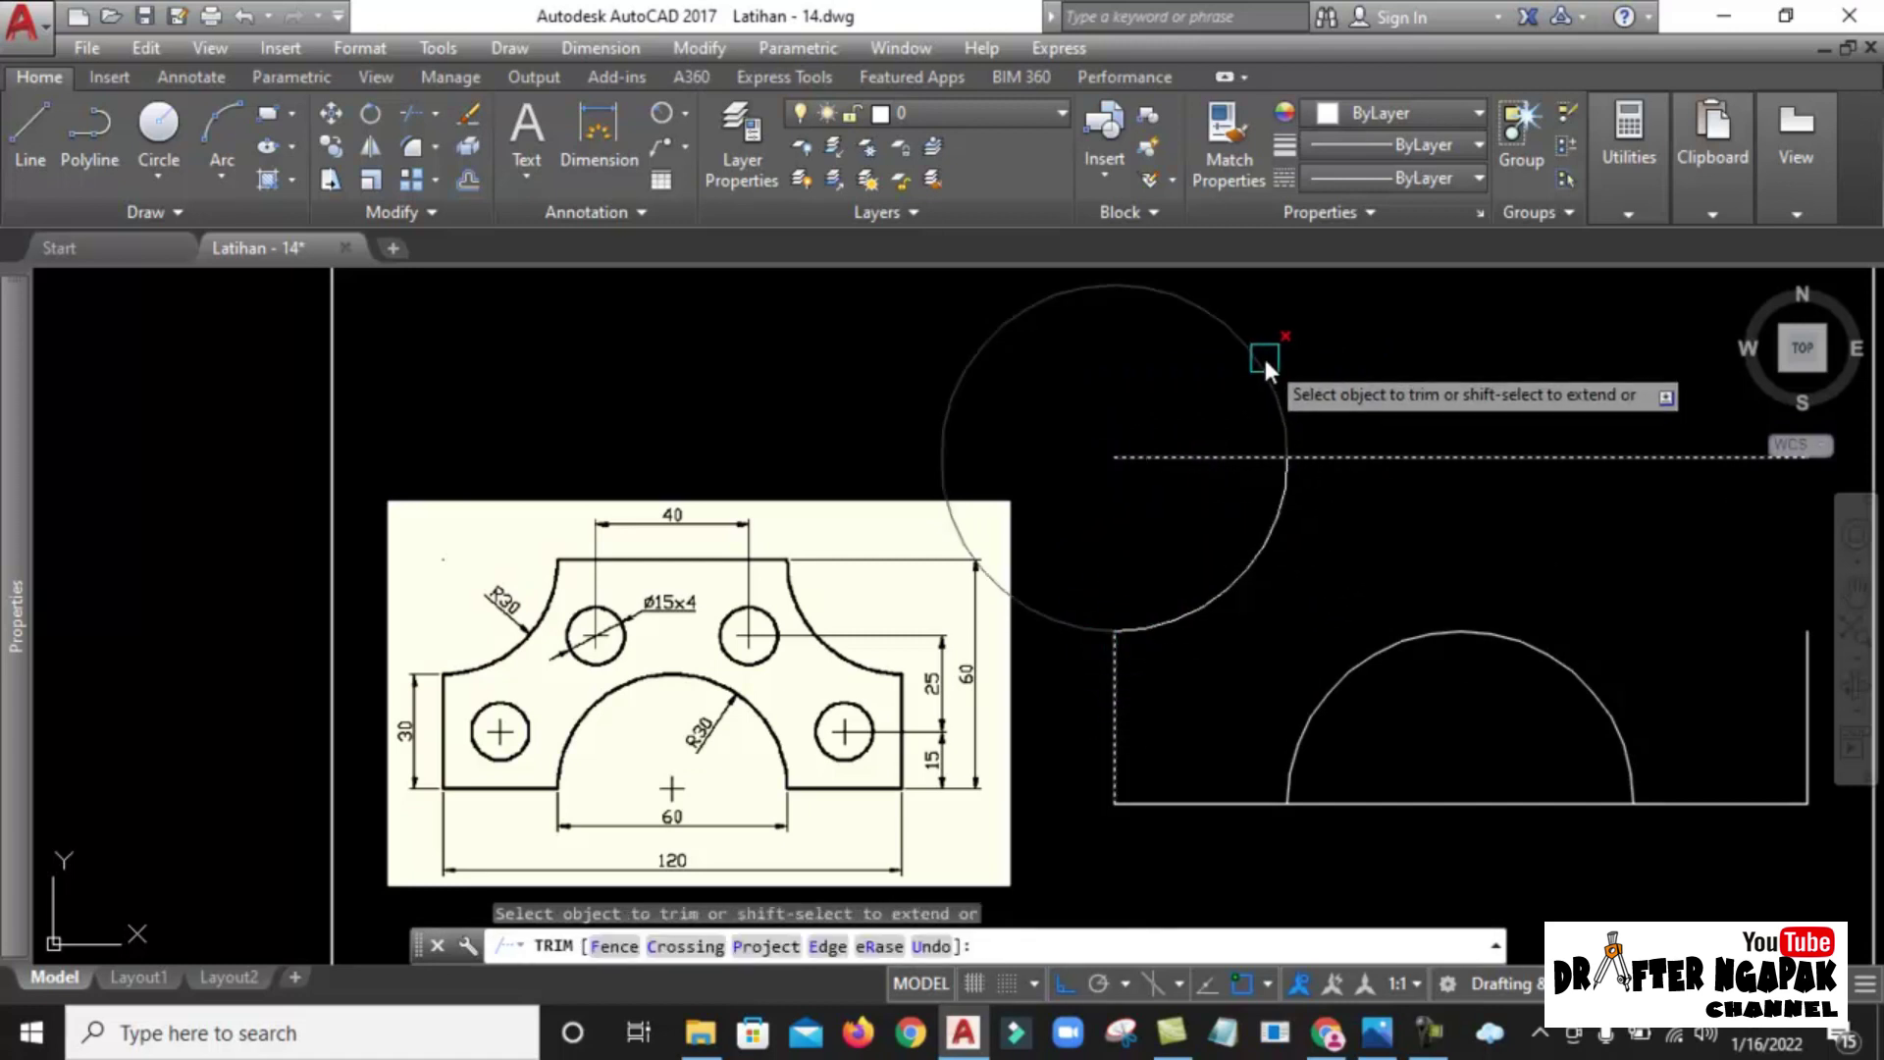
left_click(1263, 355)
left_click(1192, 454)
key("Return")
scroll(1192, 471, "down", 2)
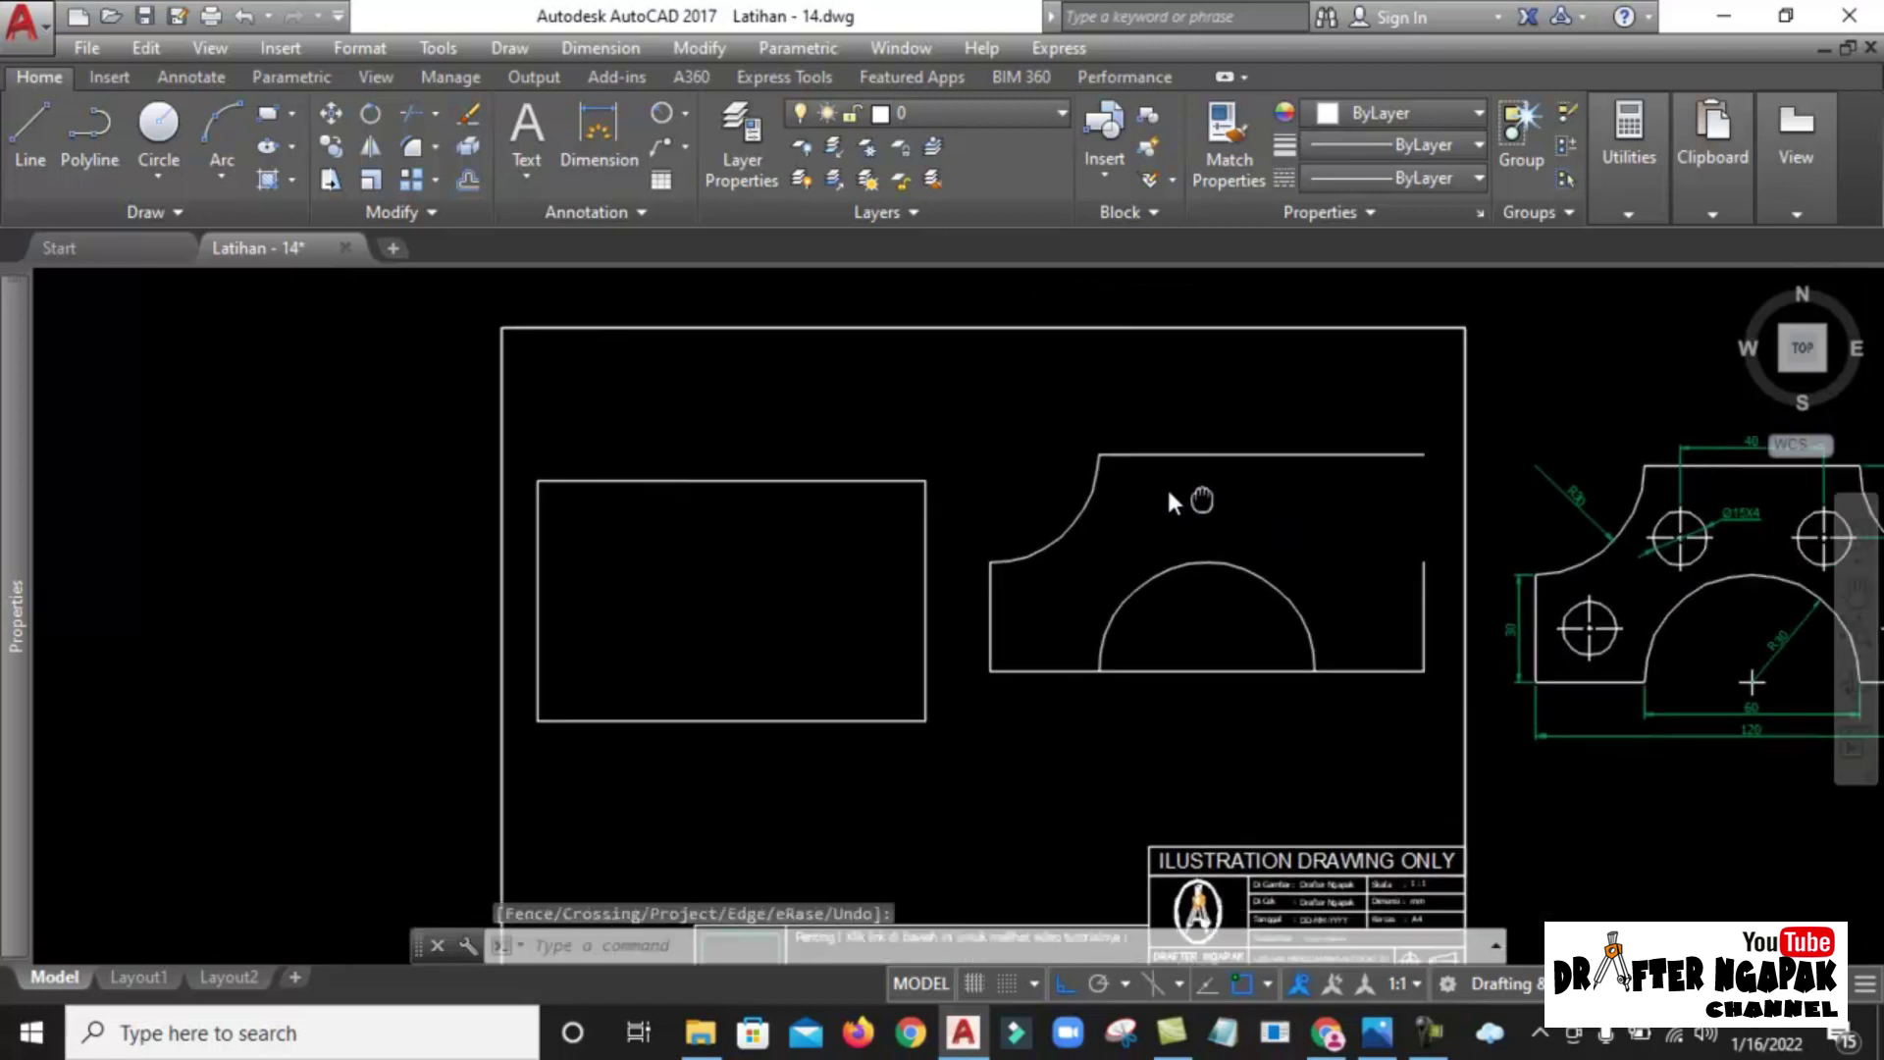
Mirror the top-left arc about a vertical axis through the bottom edge's midpoint, keeping the original.
scroll(1116, 484, "up", 1)
scroll(1070, 476, "up", 1)
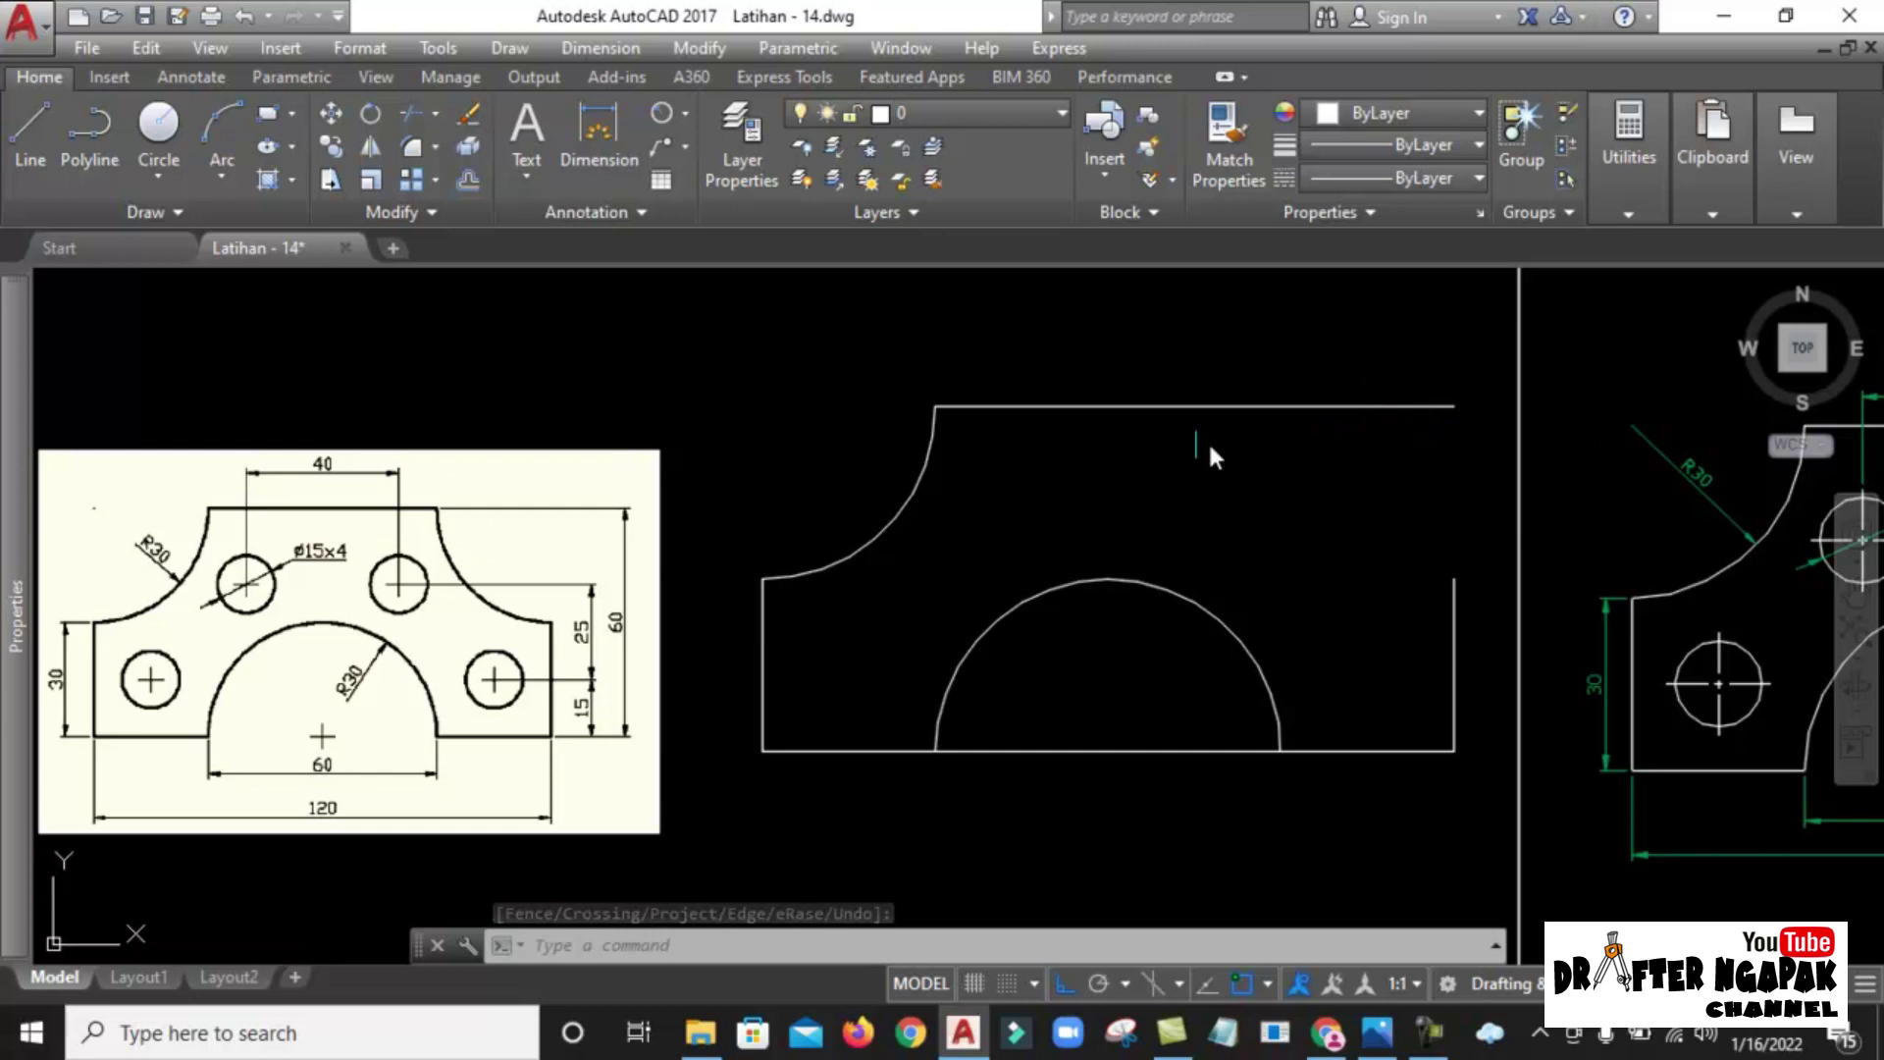
type("mi")
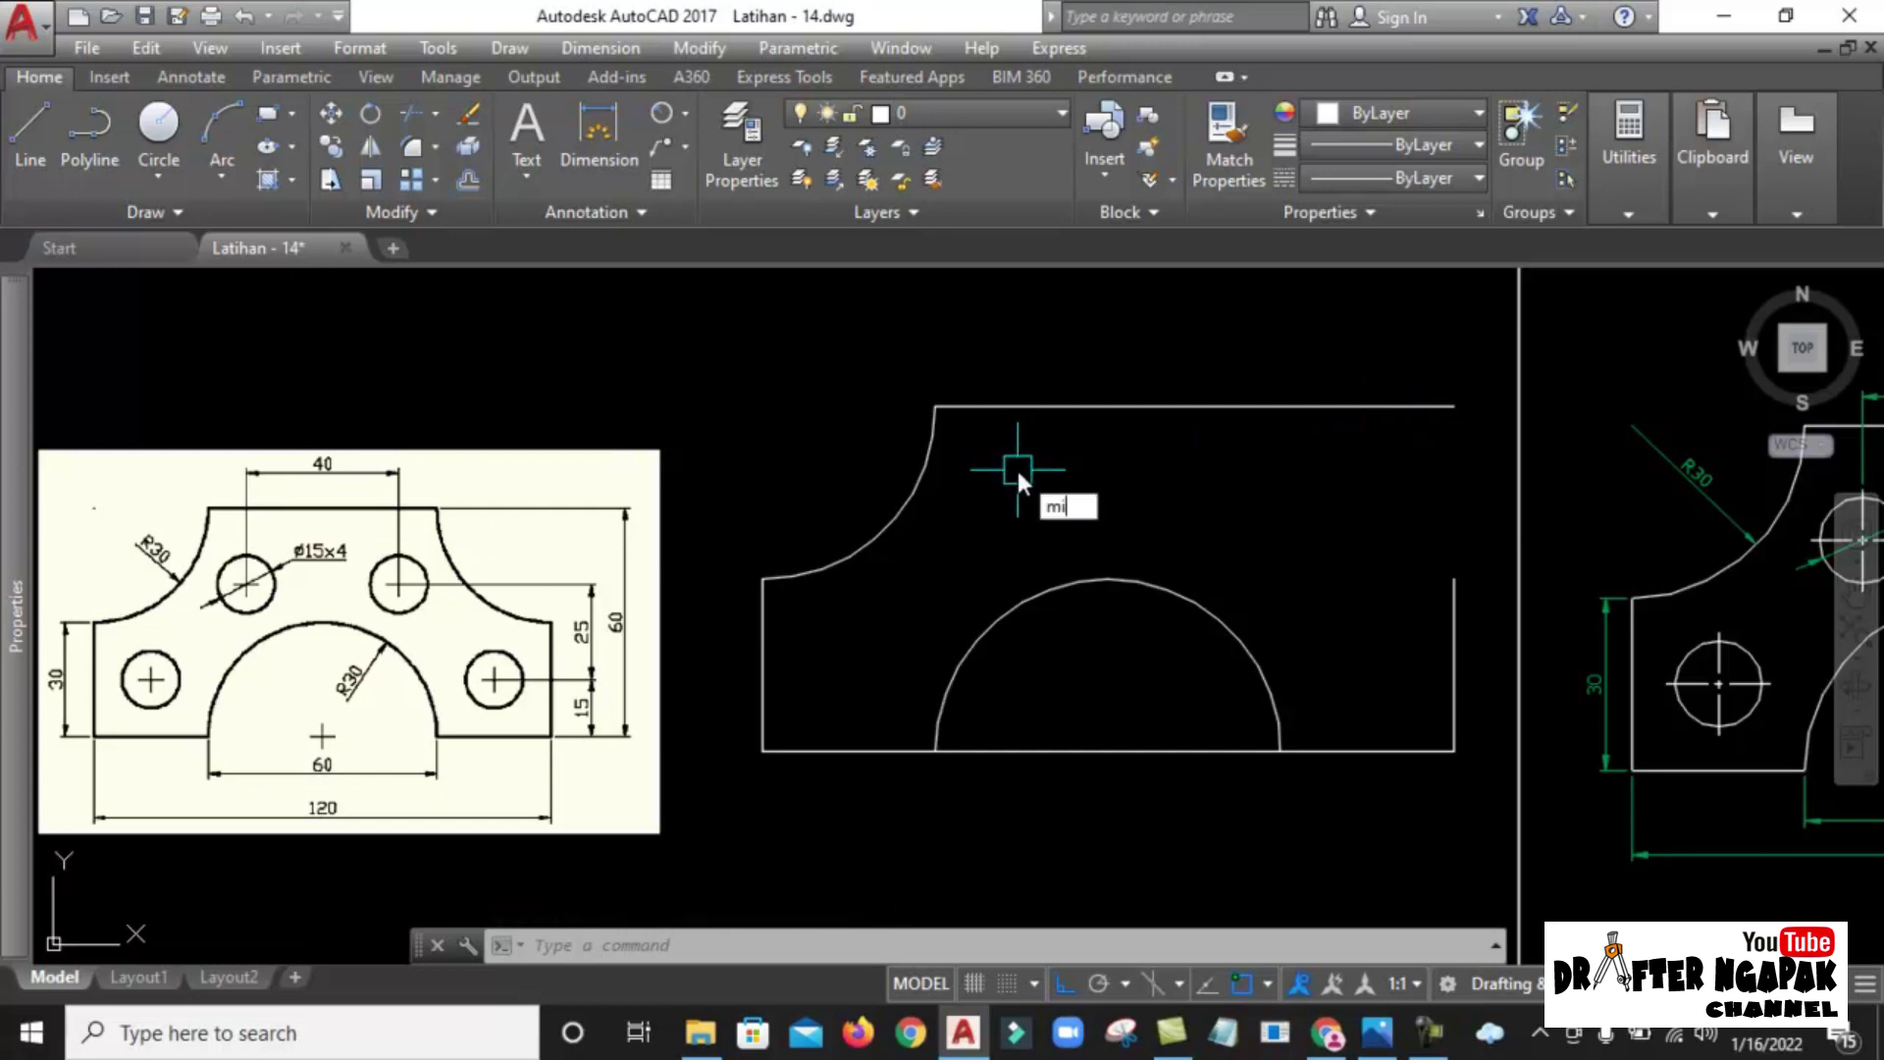
key("Return")
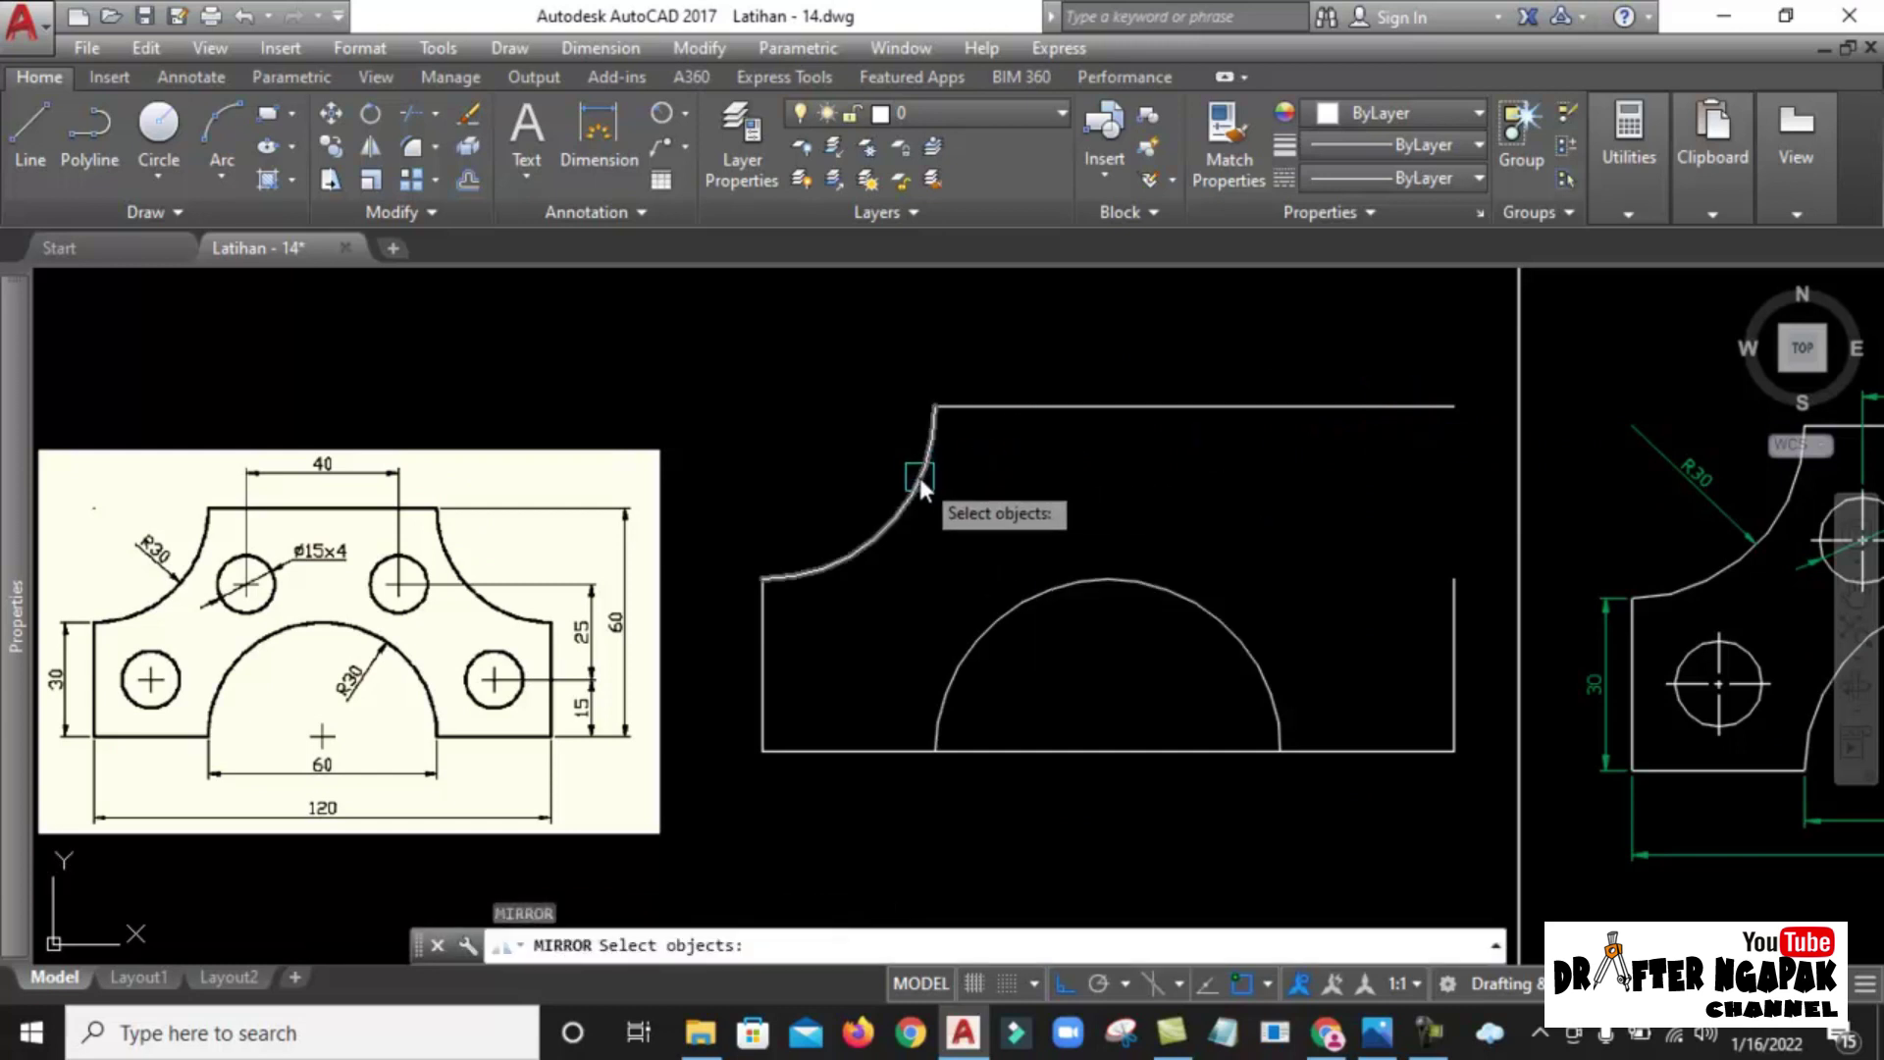
left_click(921, 479)
key("Return")
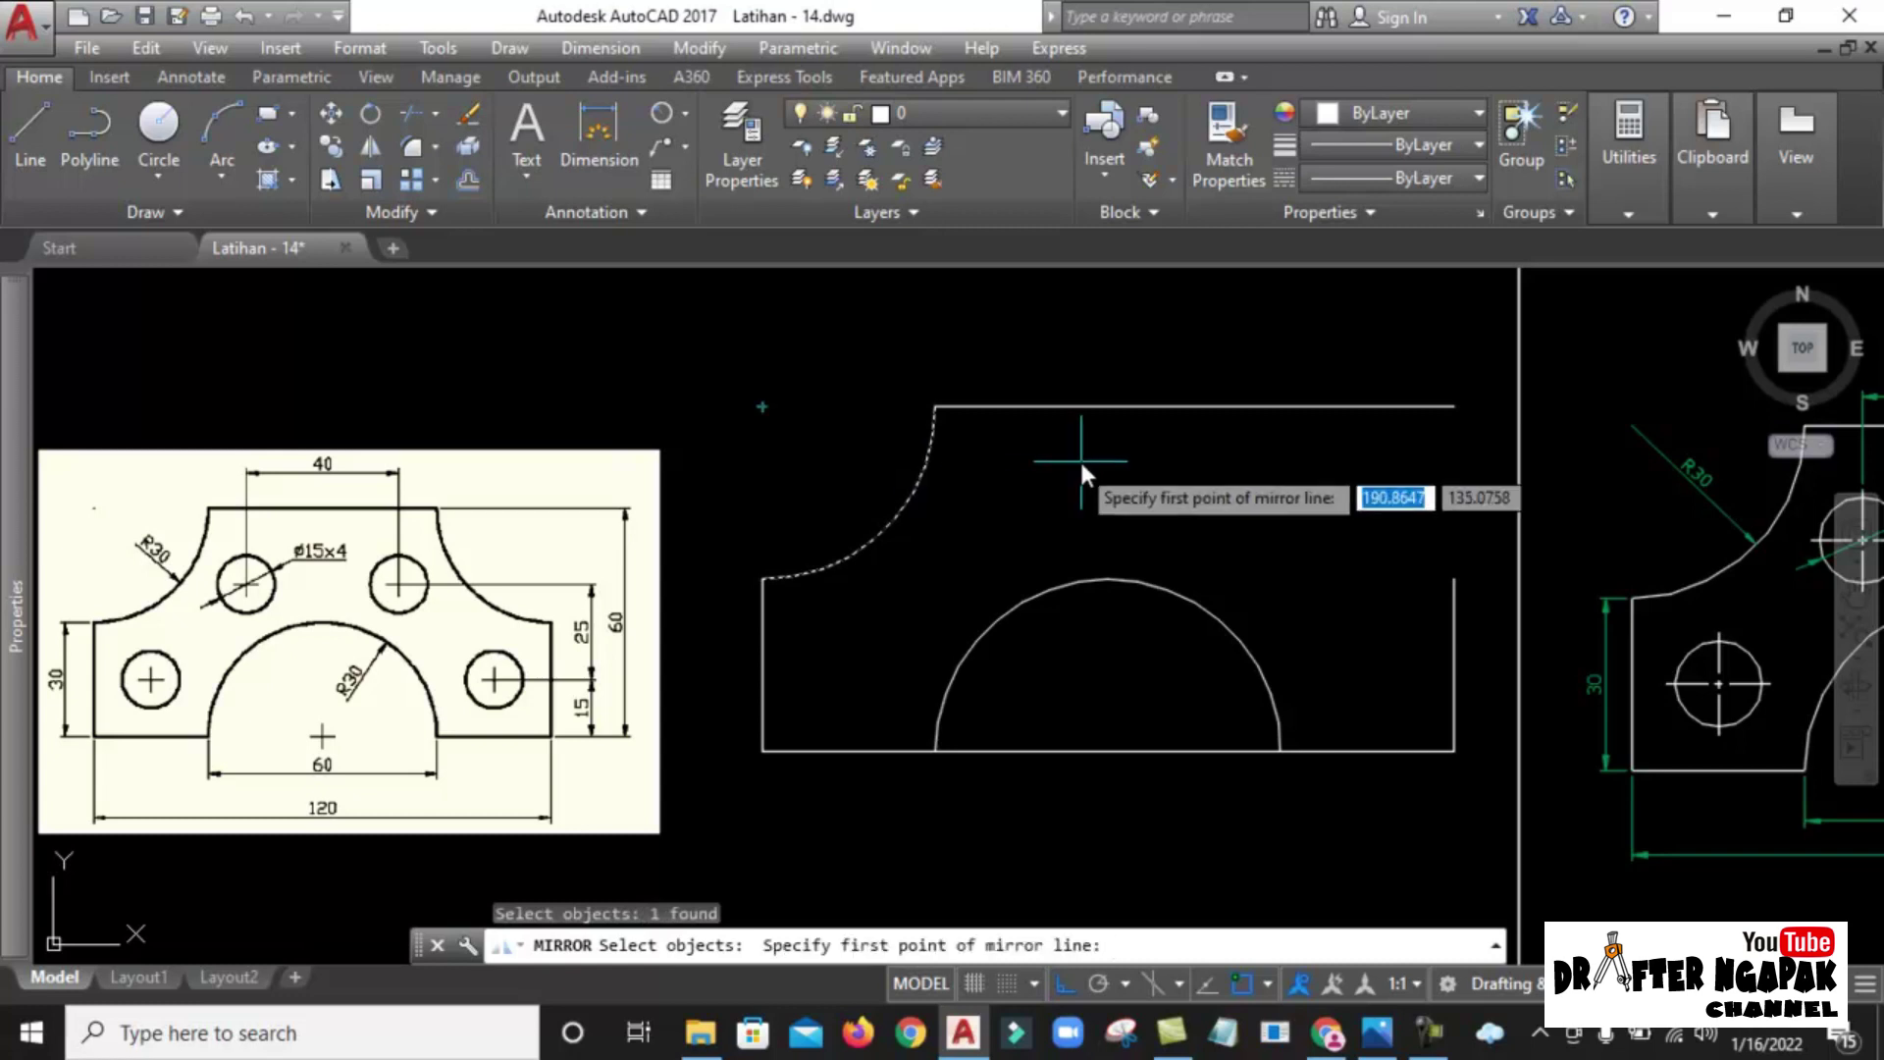
left_click(1118, 595)
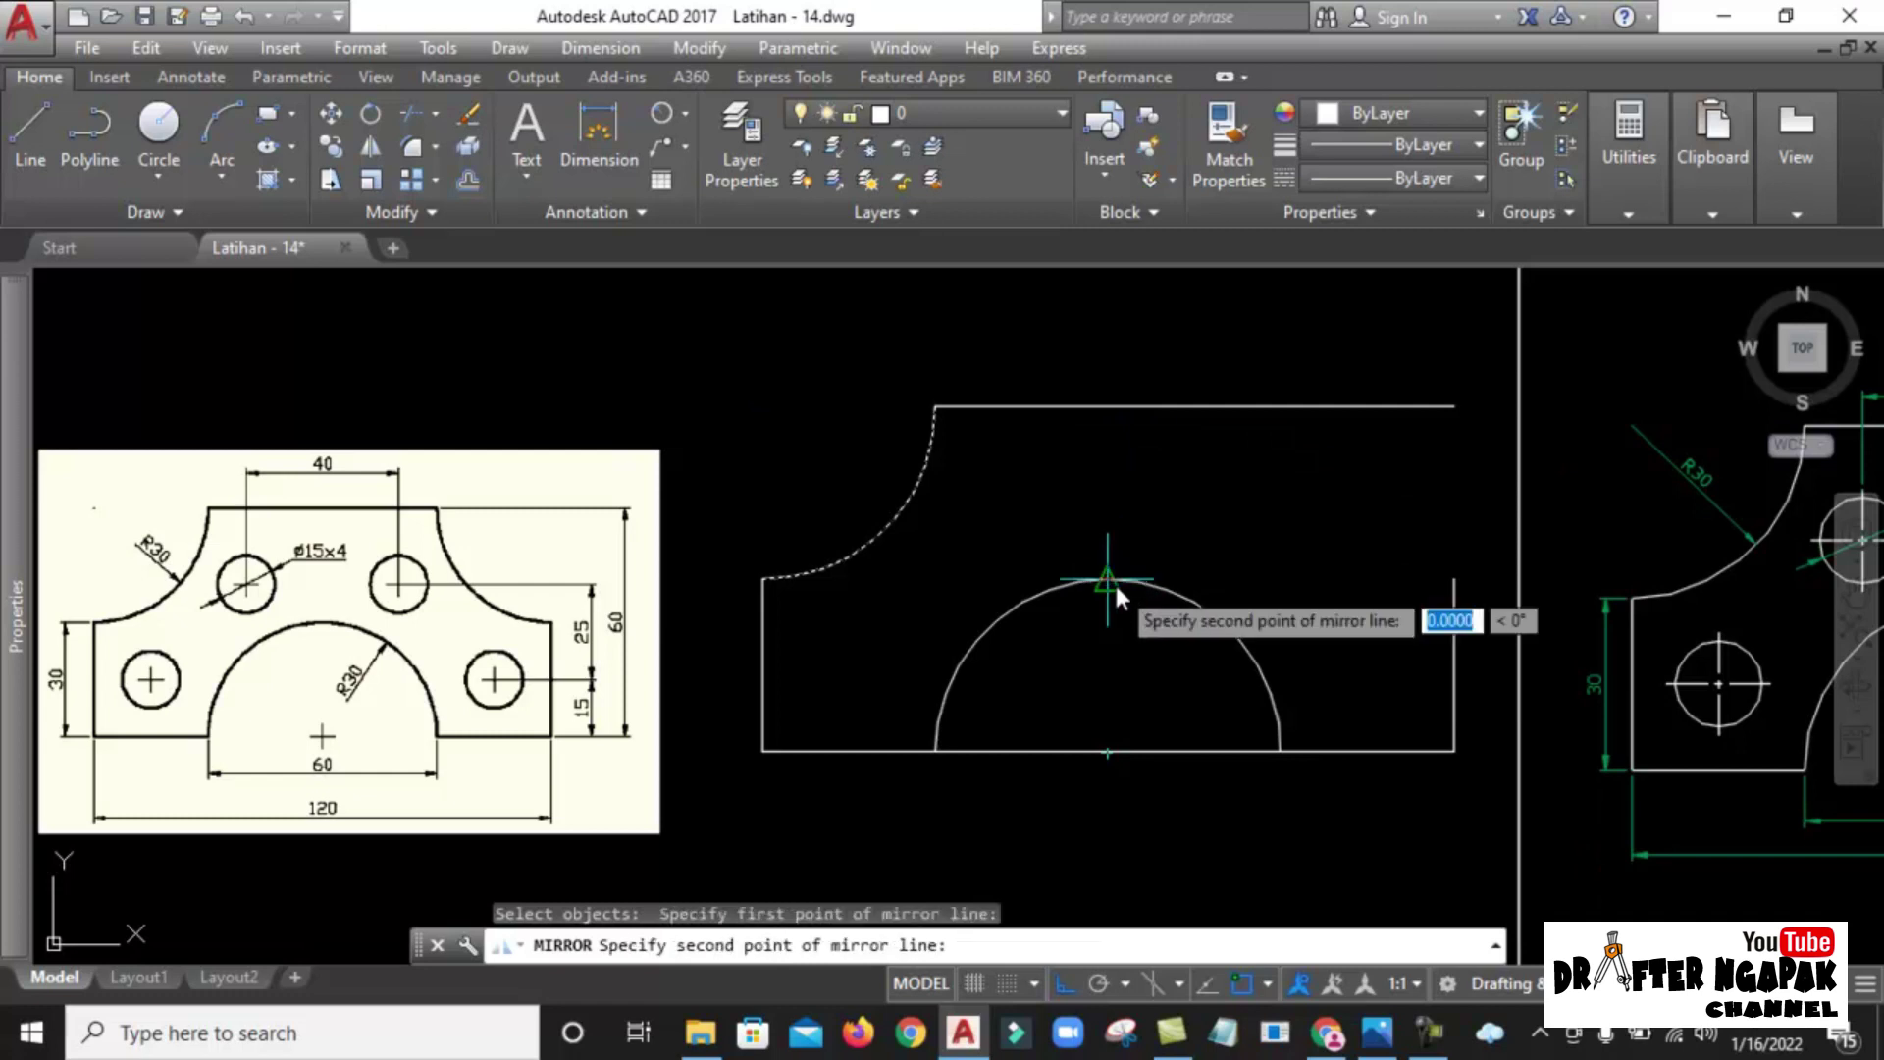
left_click(1092, 353)
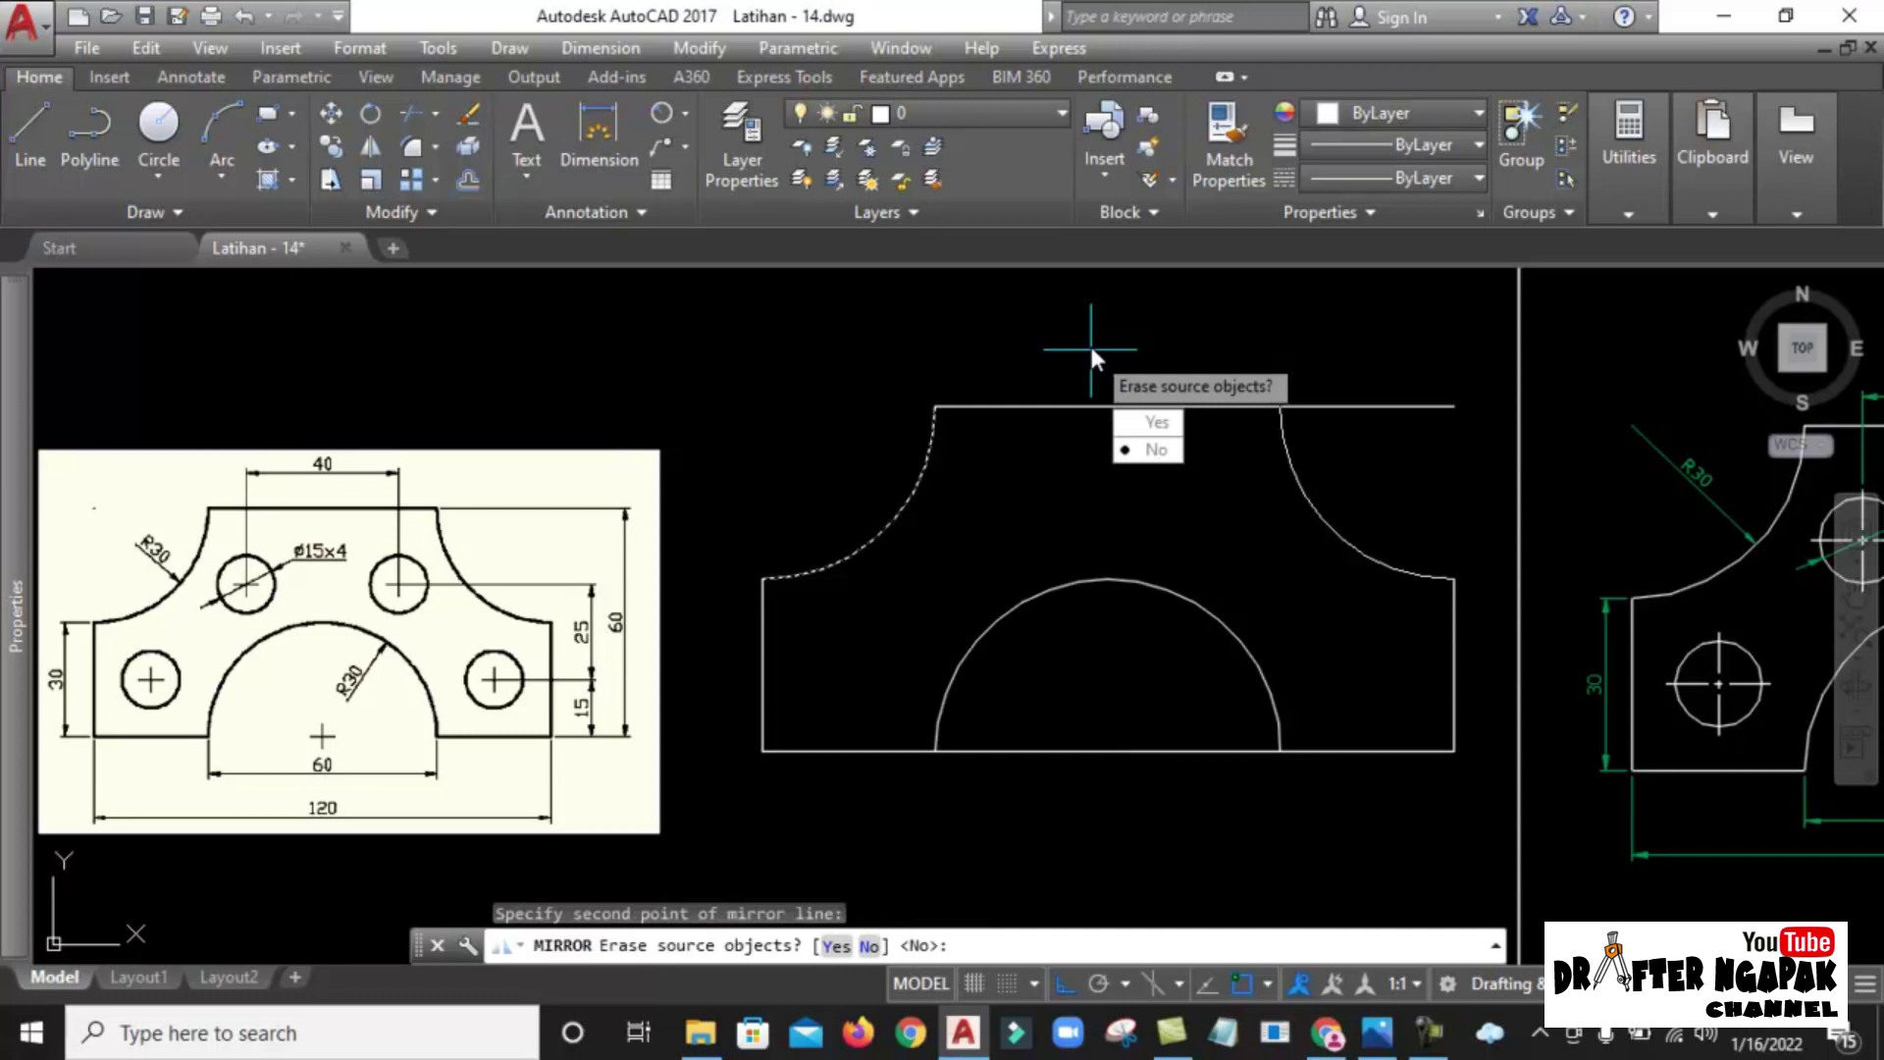
key("Return")
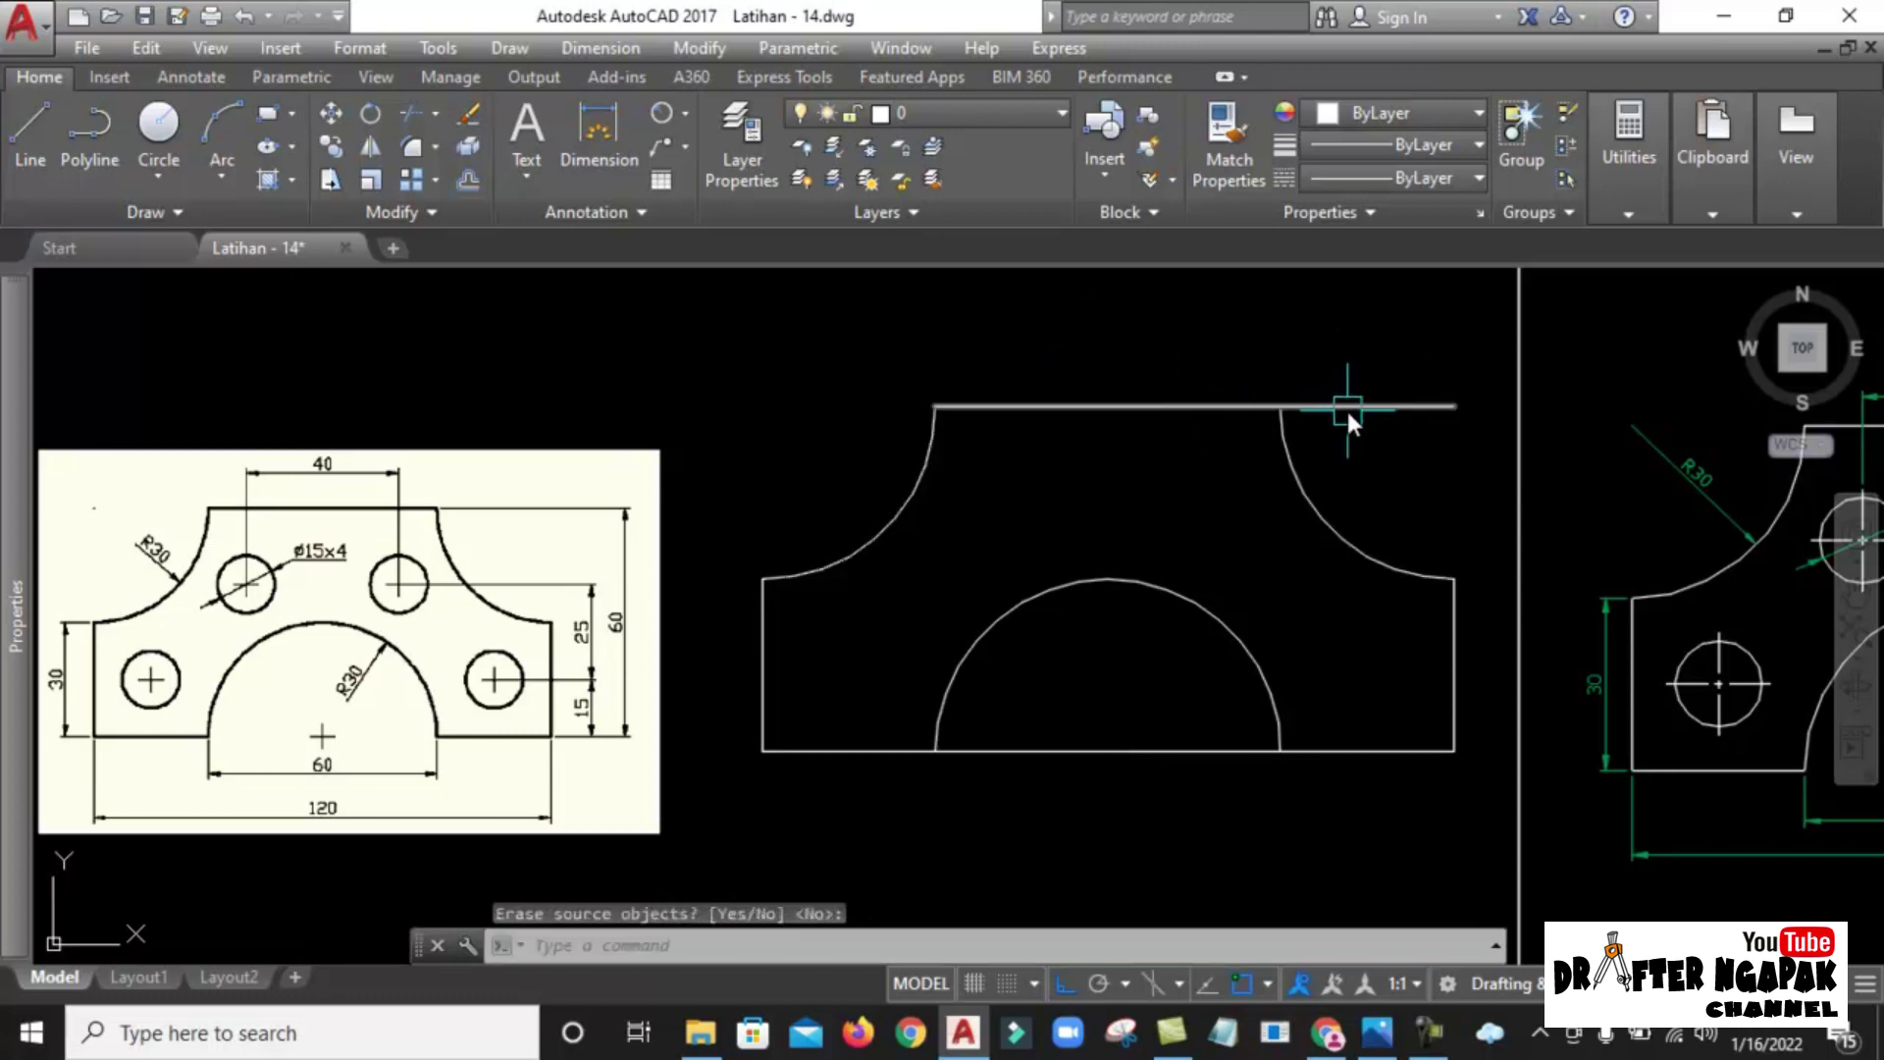
Trim the top line's stub beyond the right R30 arc, using that arc as cutting edge.
type("ts or")
key("Return")
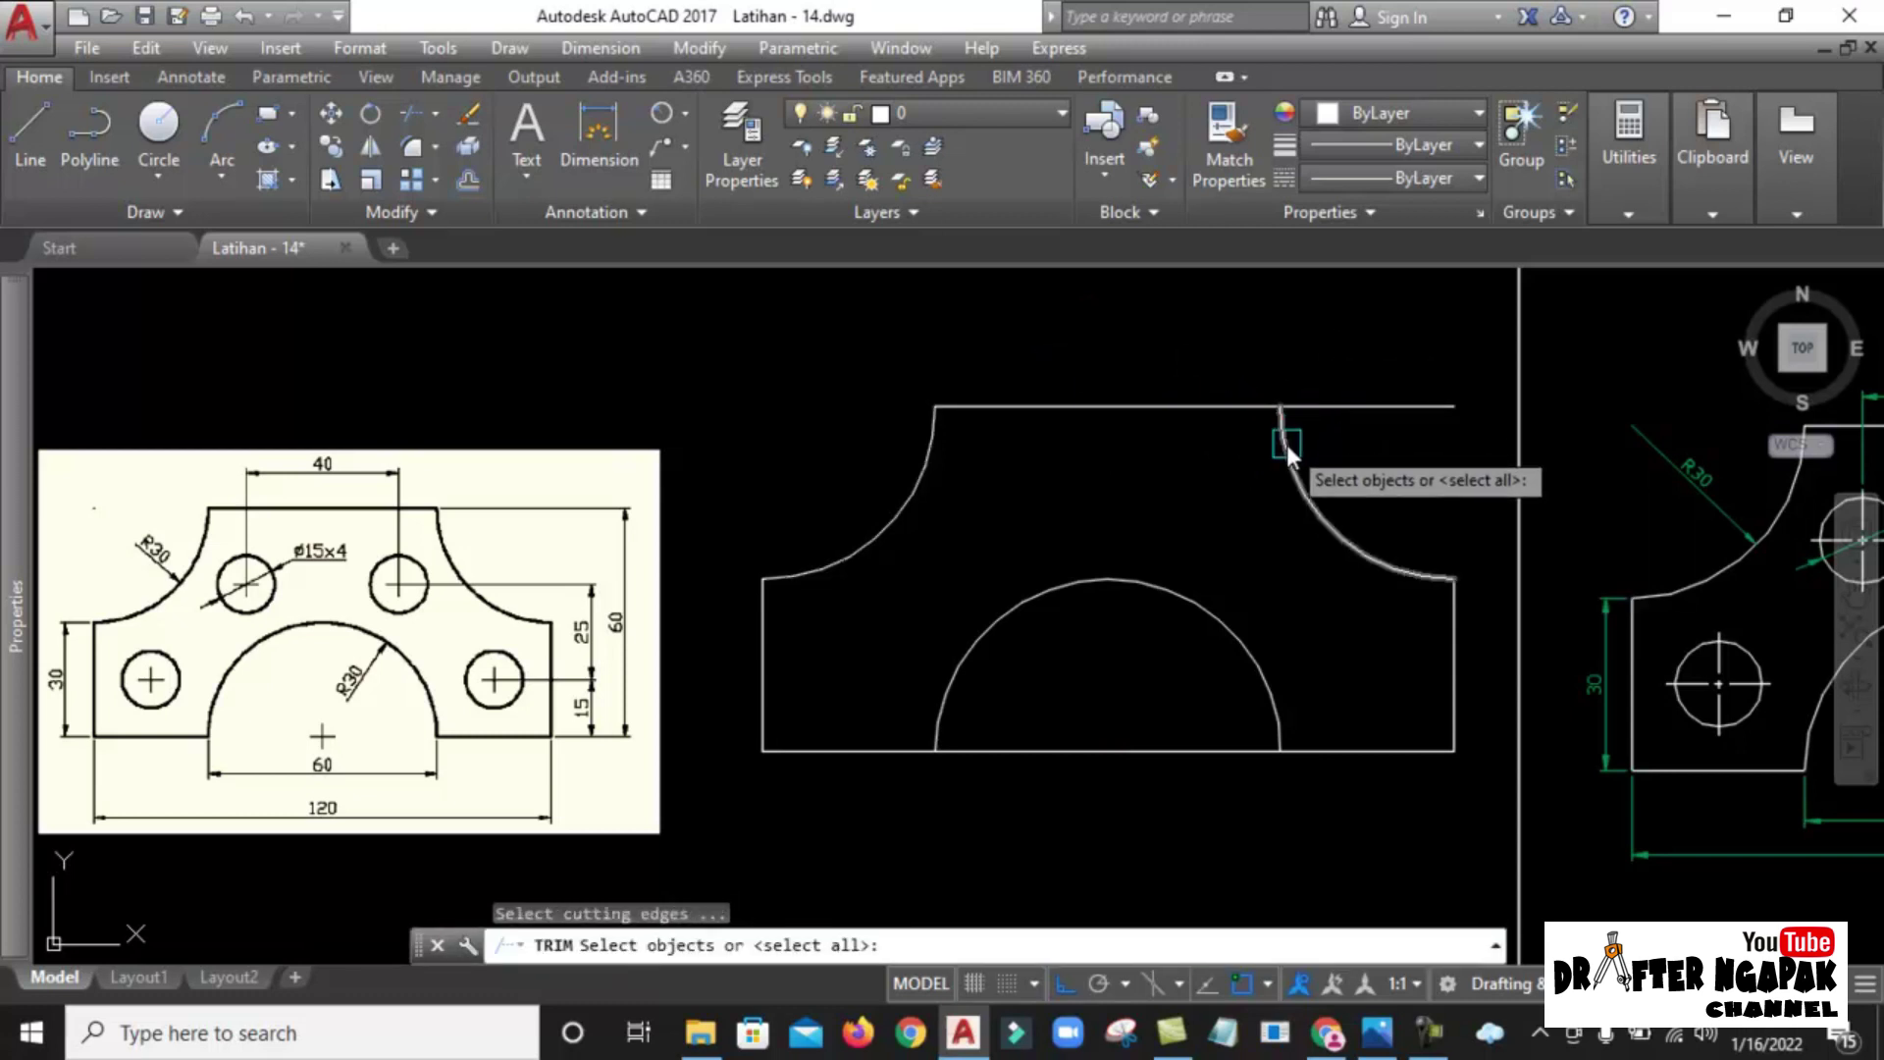
left_click(1287, 444)
key("Return")
left_click(1362, 408)
key("Return")
middle_click_drag(1235, 511, 1323, 486)
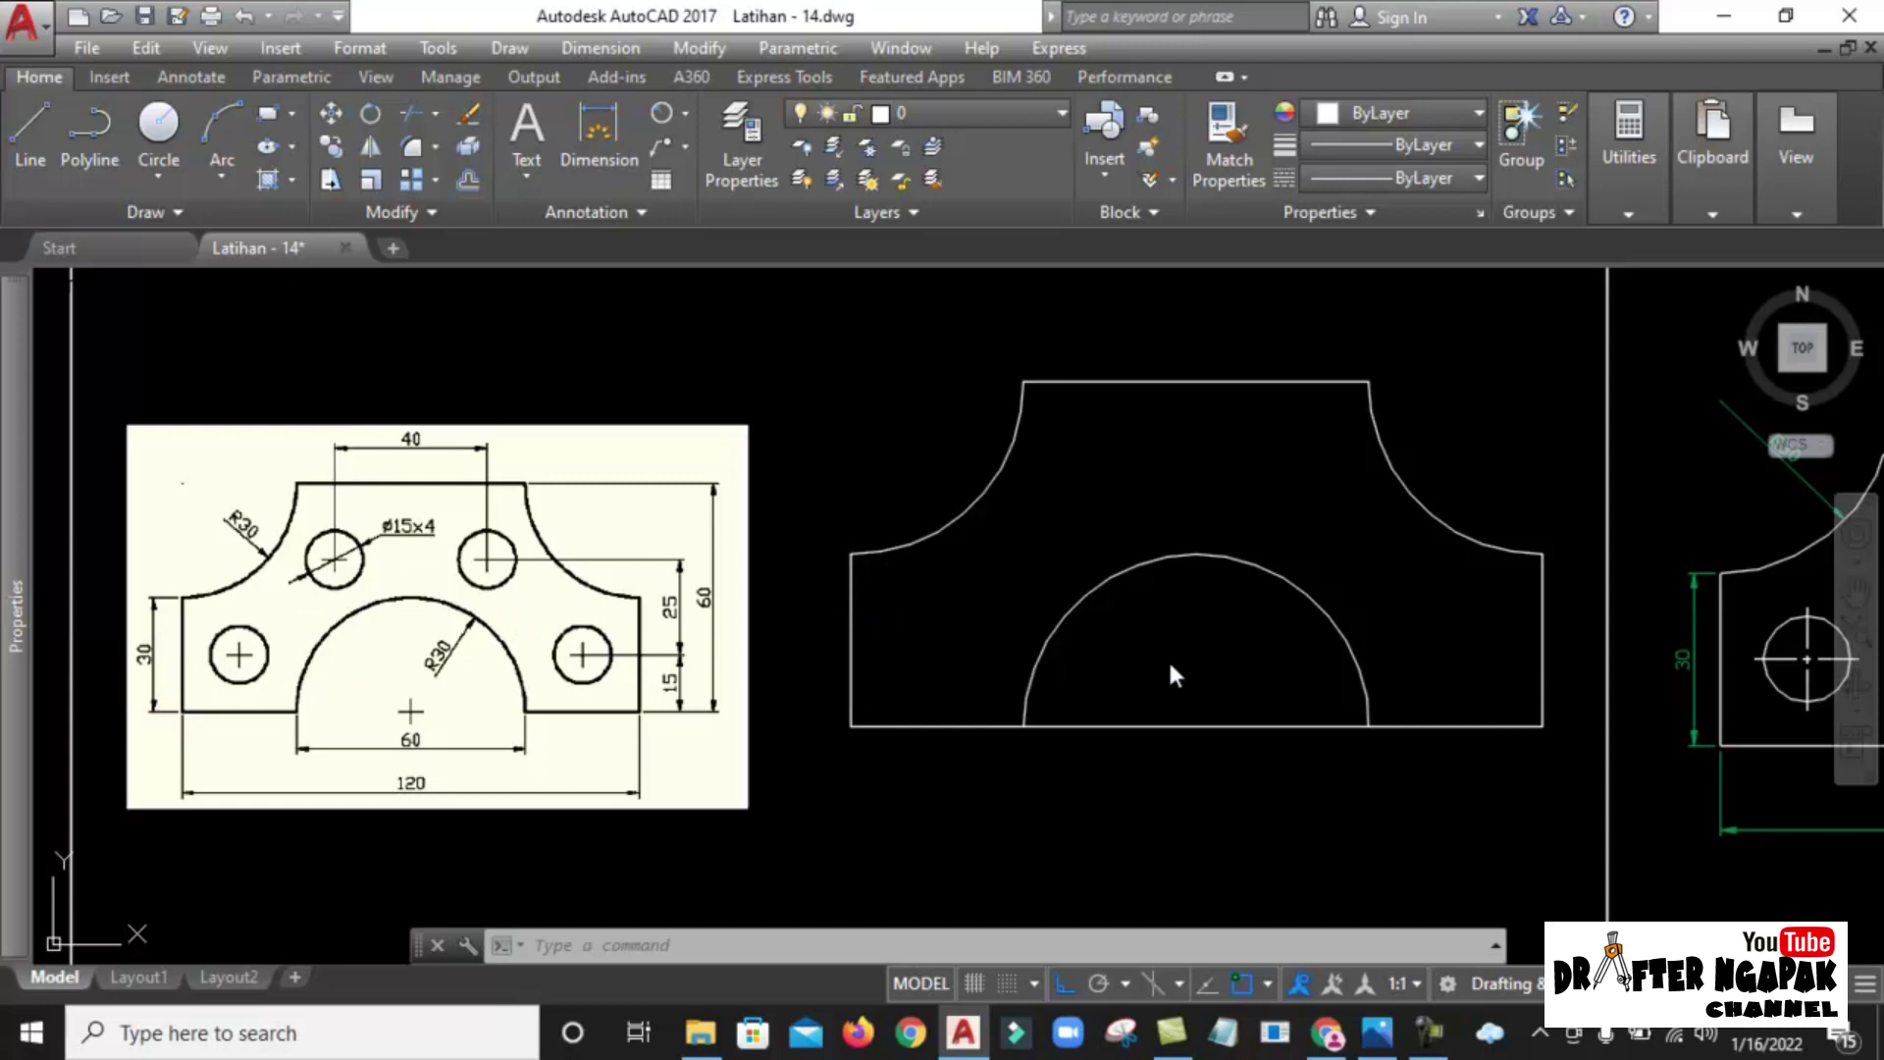
scroll(1201, 634, "up", 1)
scroll(1258, 634, "down", 1)
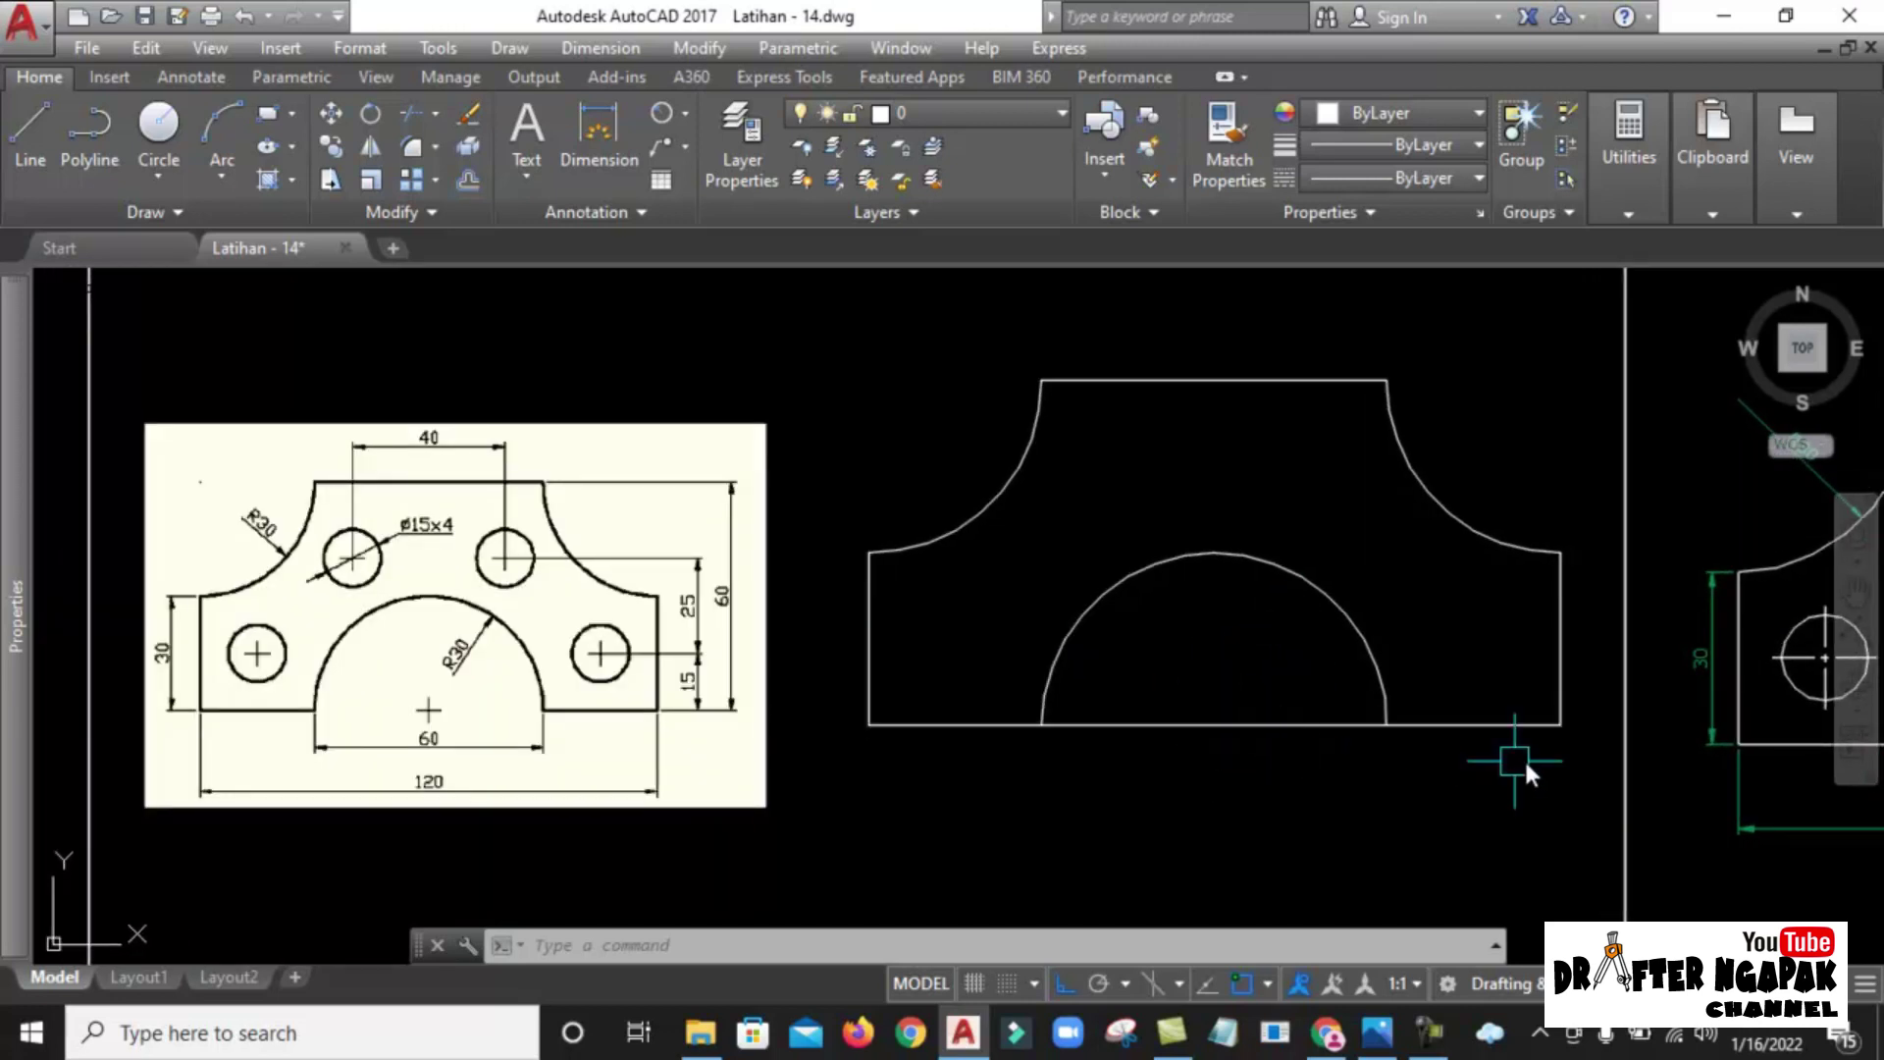
scroll(1523, 758, "up", 4)
scroll(1327, 743, "down", 3)
middle_click_drag(1329, 740, 1547, 724)
scroll(146, 682, "up", 3)
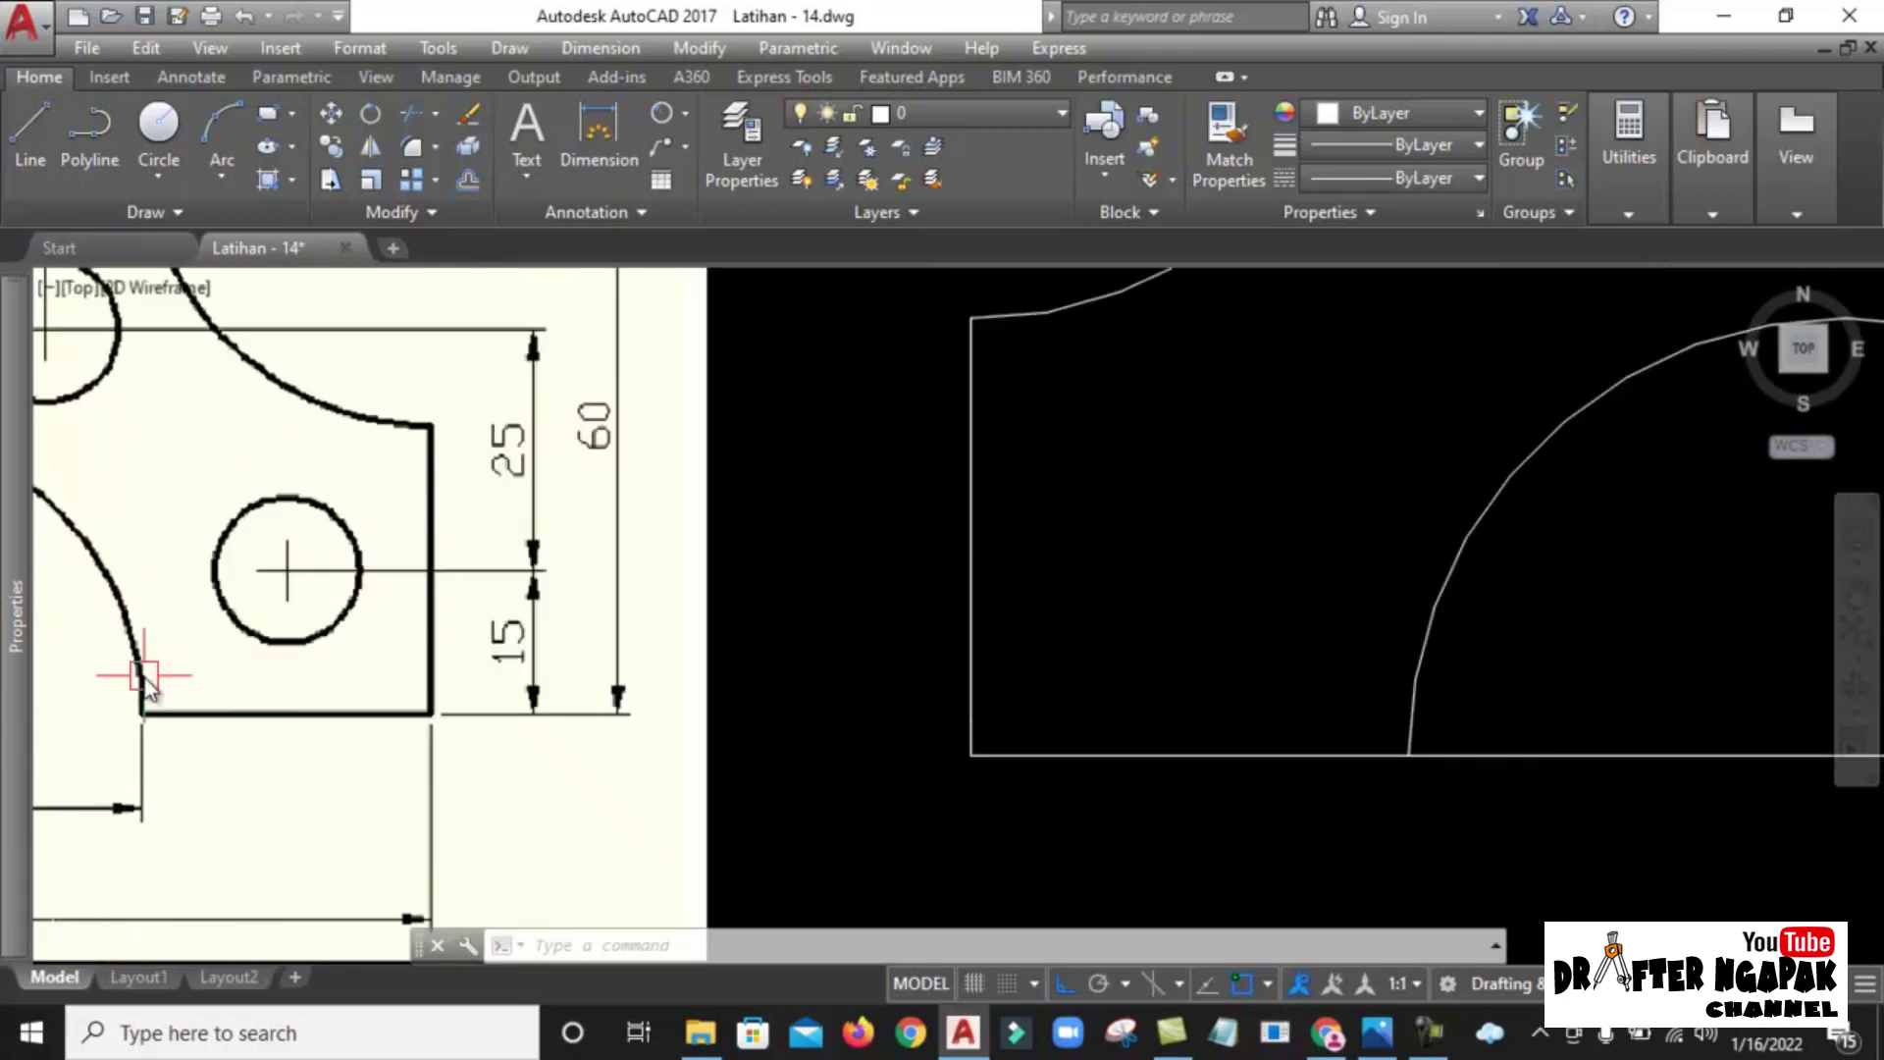
Trim away the bottom line segment lying inside the semicircle.
scroll(280, 690, "down", 4)
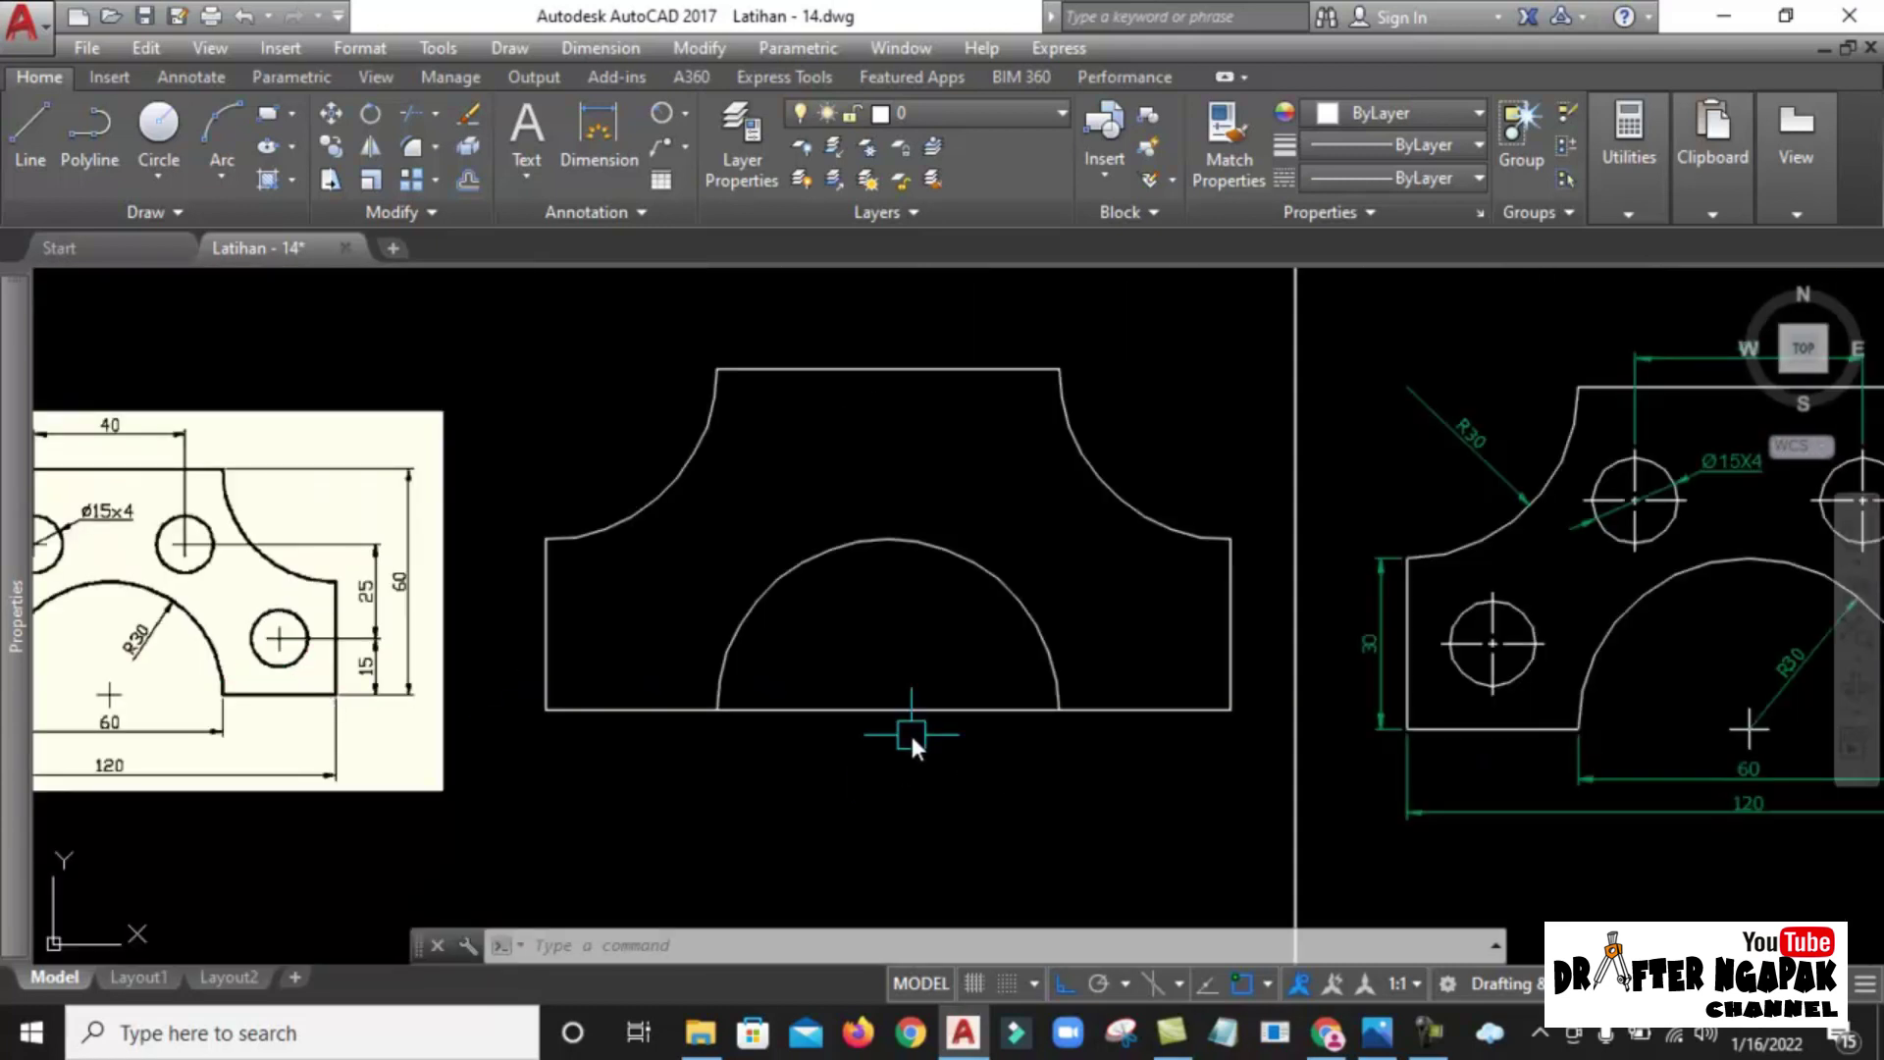
type("tr")
key("Return")
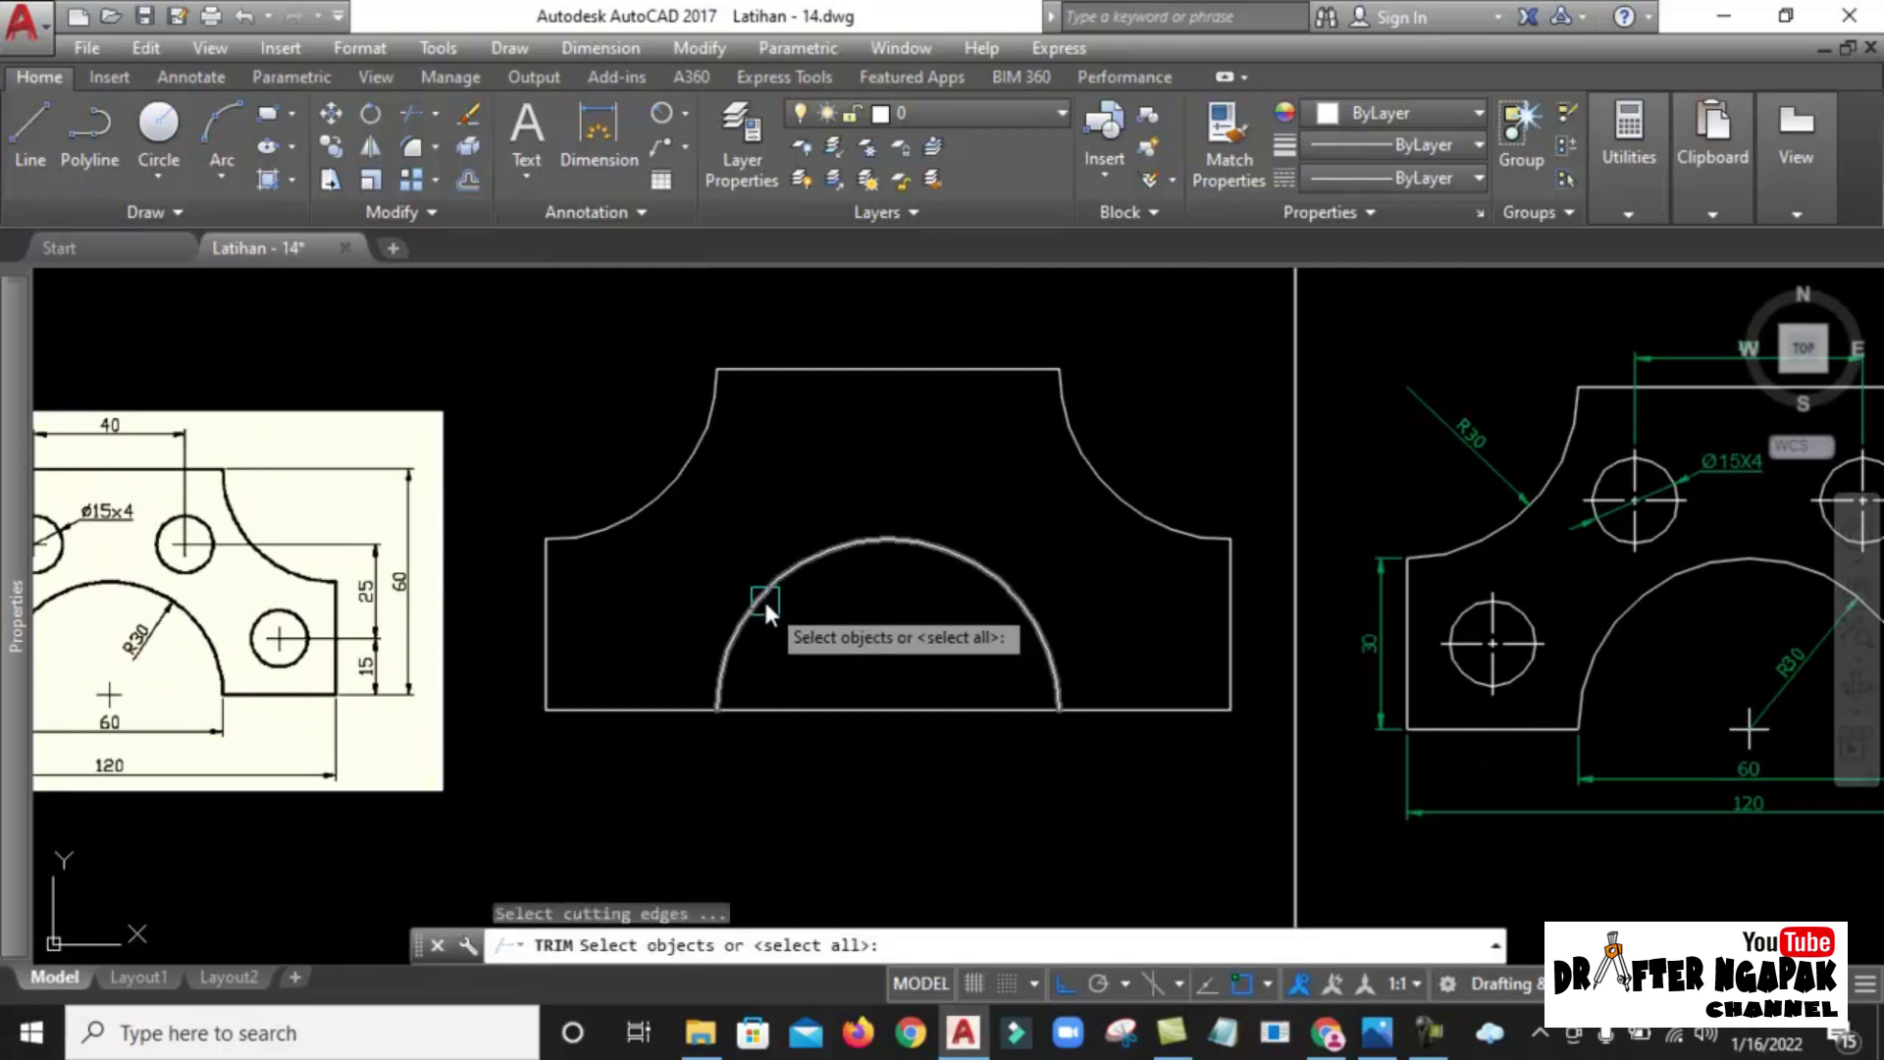
left_click(765, 599)
key("Return")
left_click(883, 709)
key("Return")
middle_click_drag(1090, 717, 1181, 756)
Draw a 15-unit vertical line up from the bottom edge near the right side.
type("l")
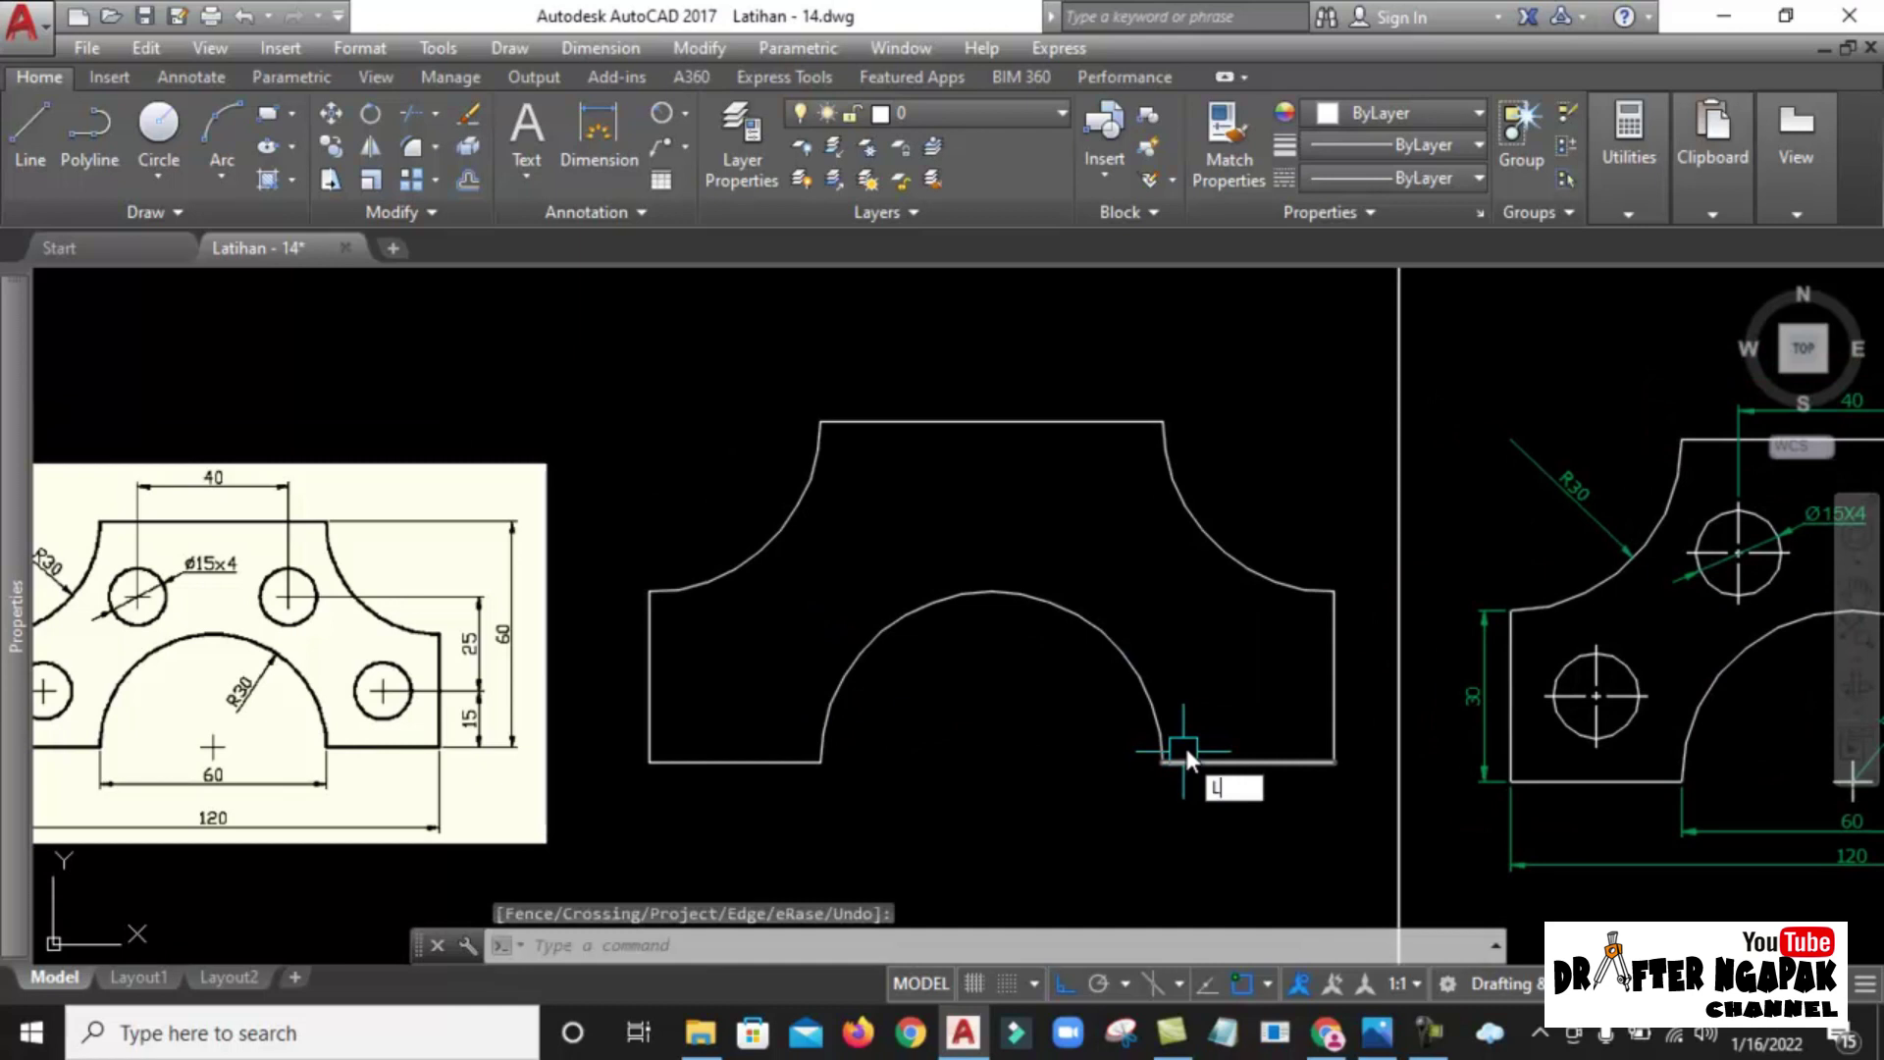
key("Return")
left_click(1246, 759)
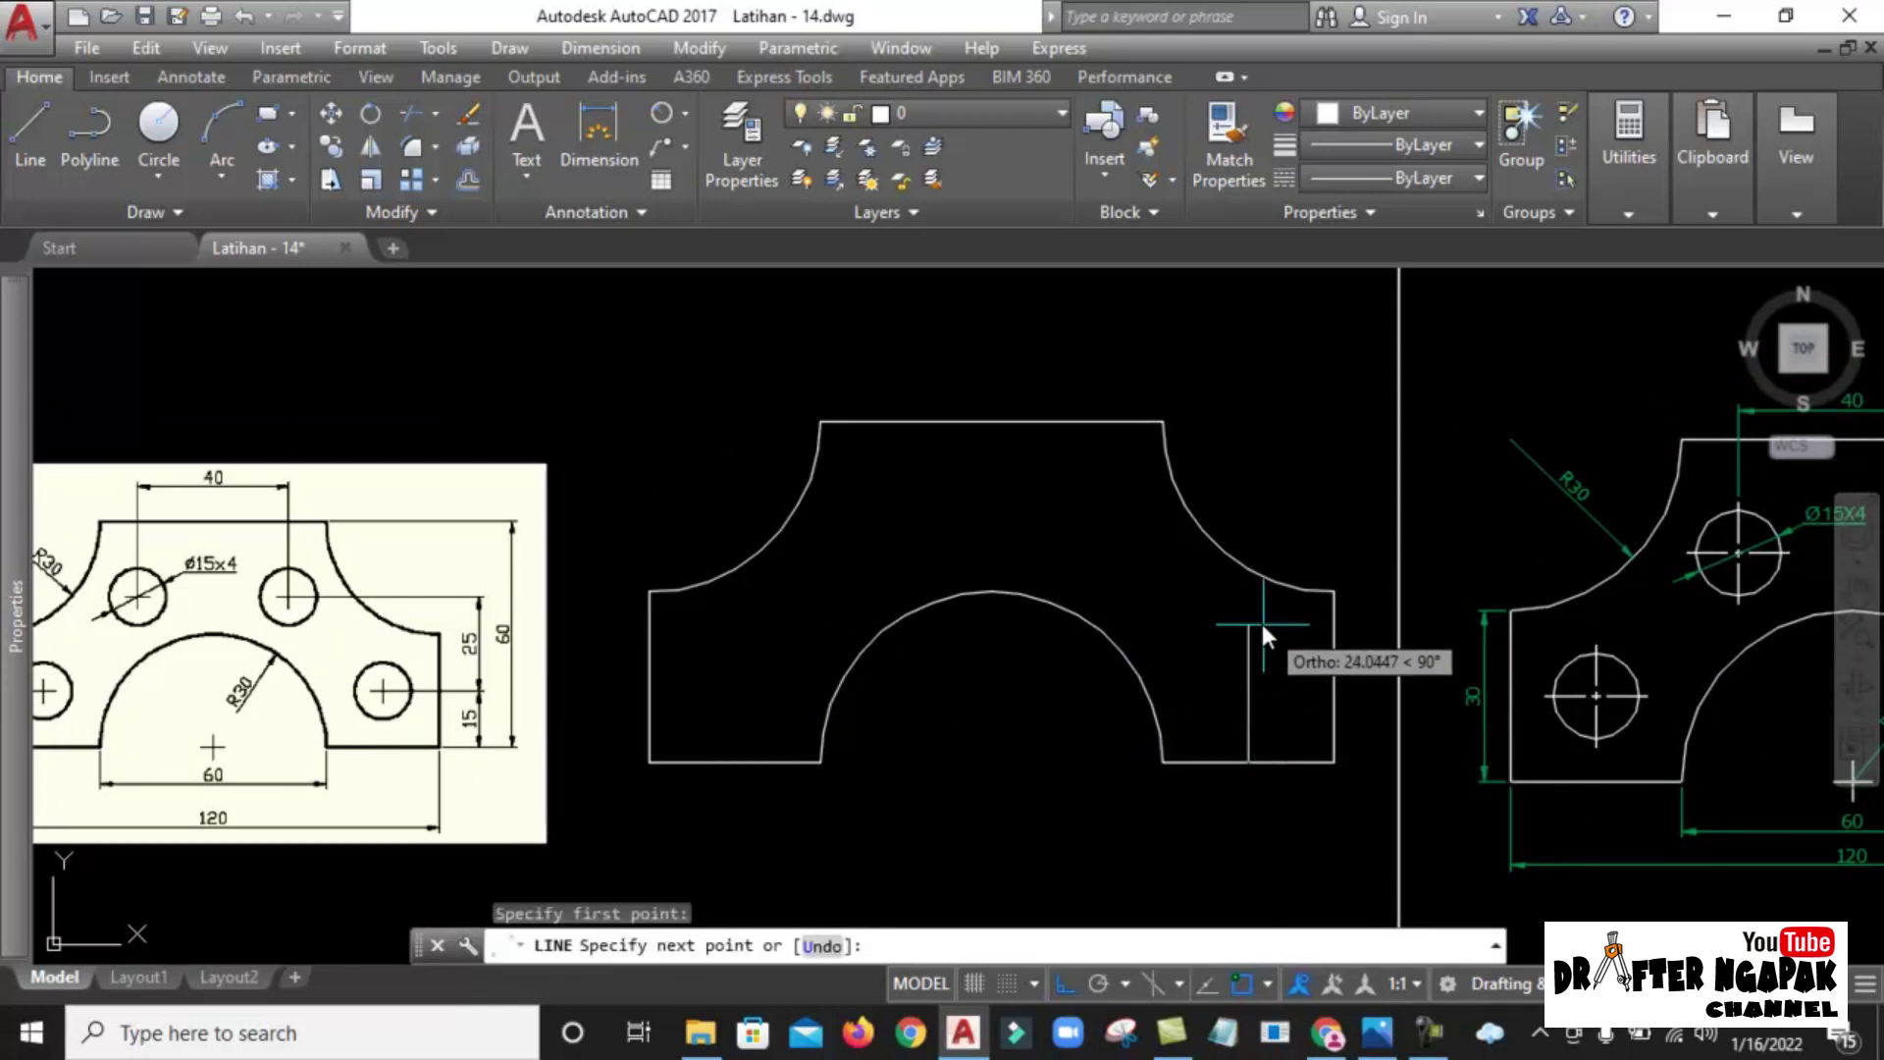
scroll(1238, 669, "up", 5)
middle_click_drag(1238, 669, 1491, 645)
scroll(1492, 645, "down", 2)
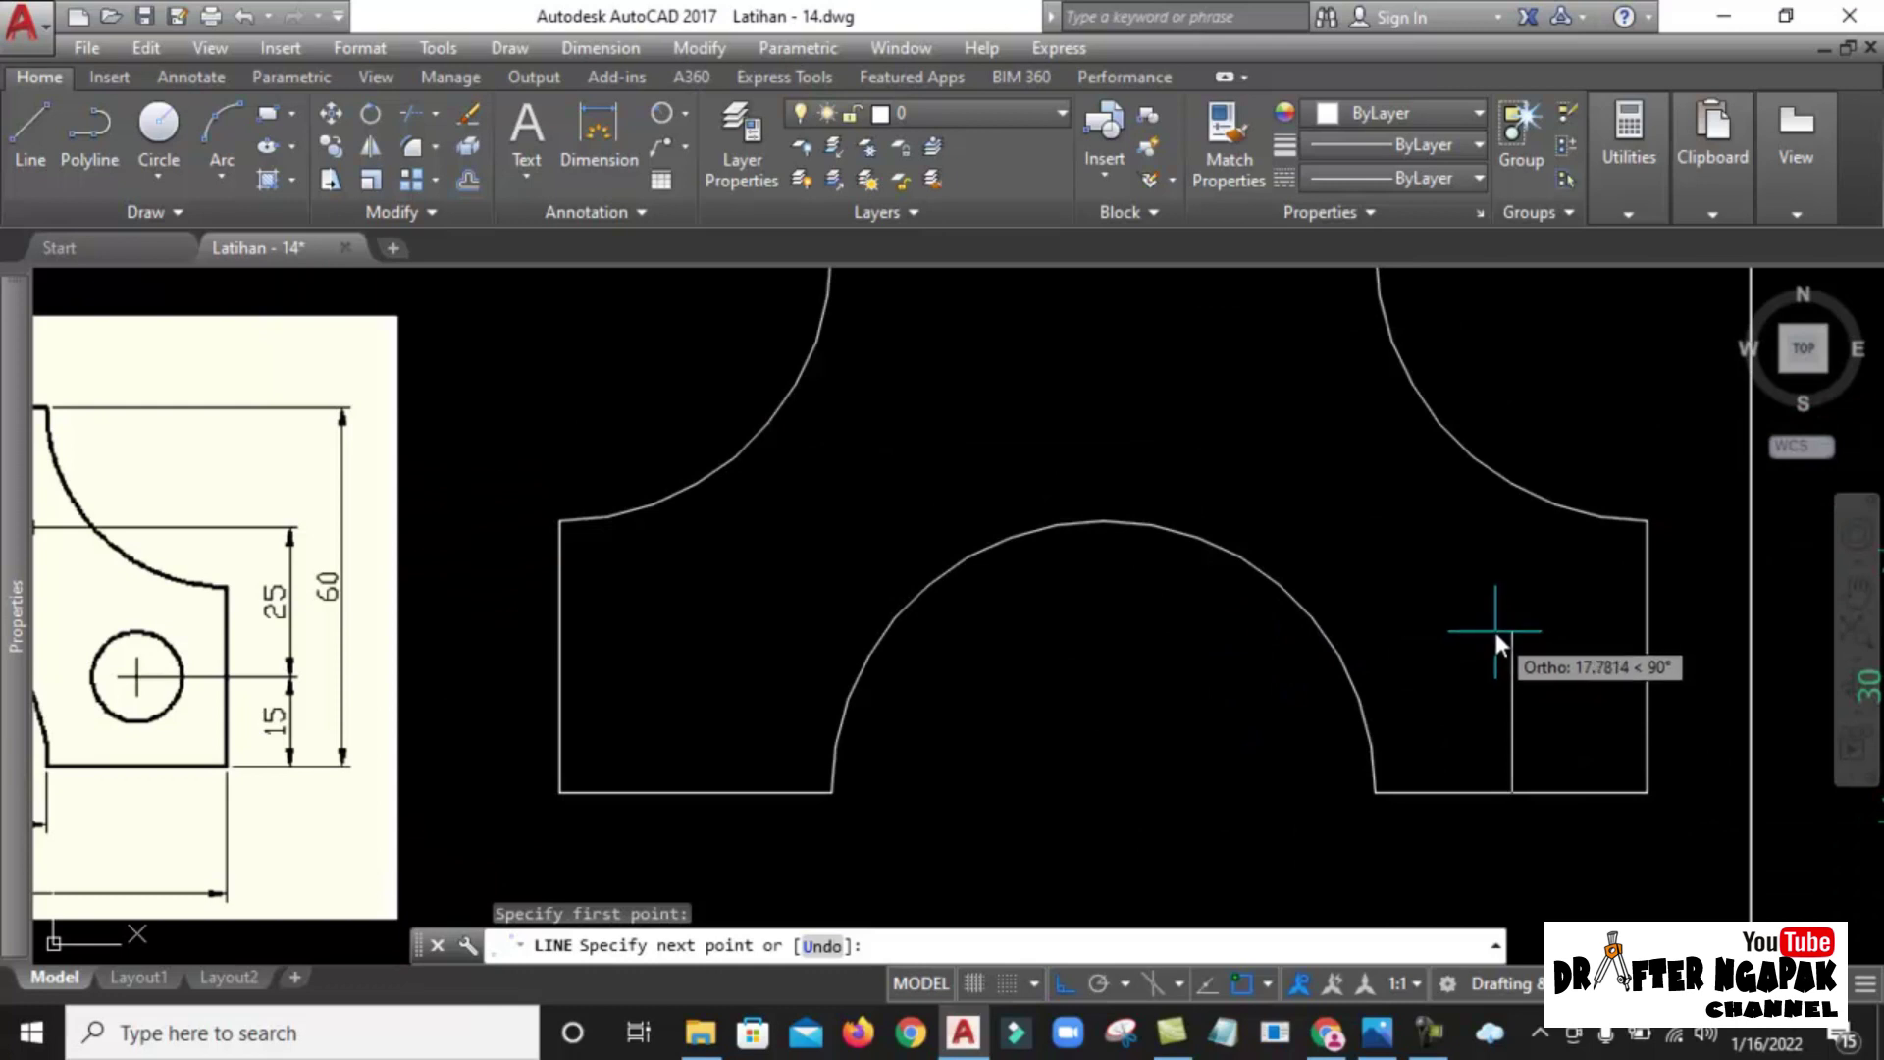
type("15")
key("Return")
key("Escape")
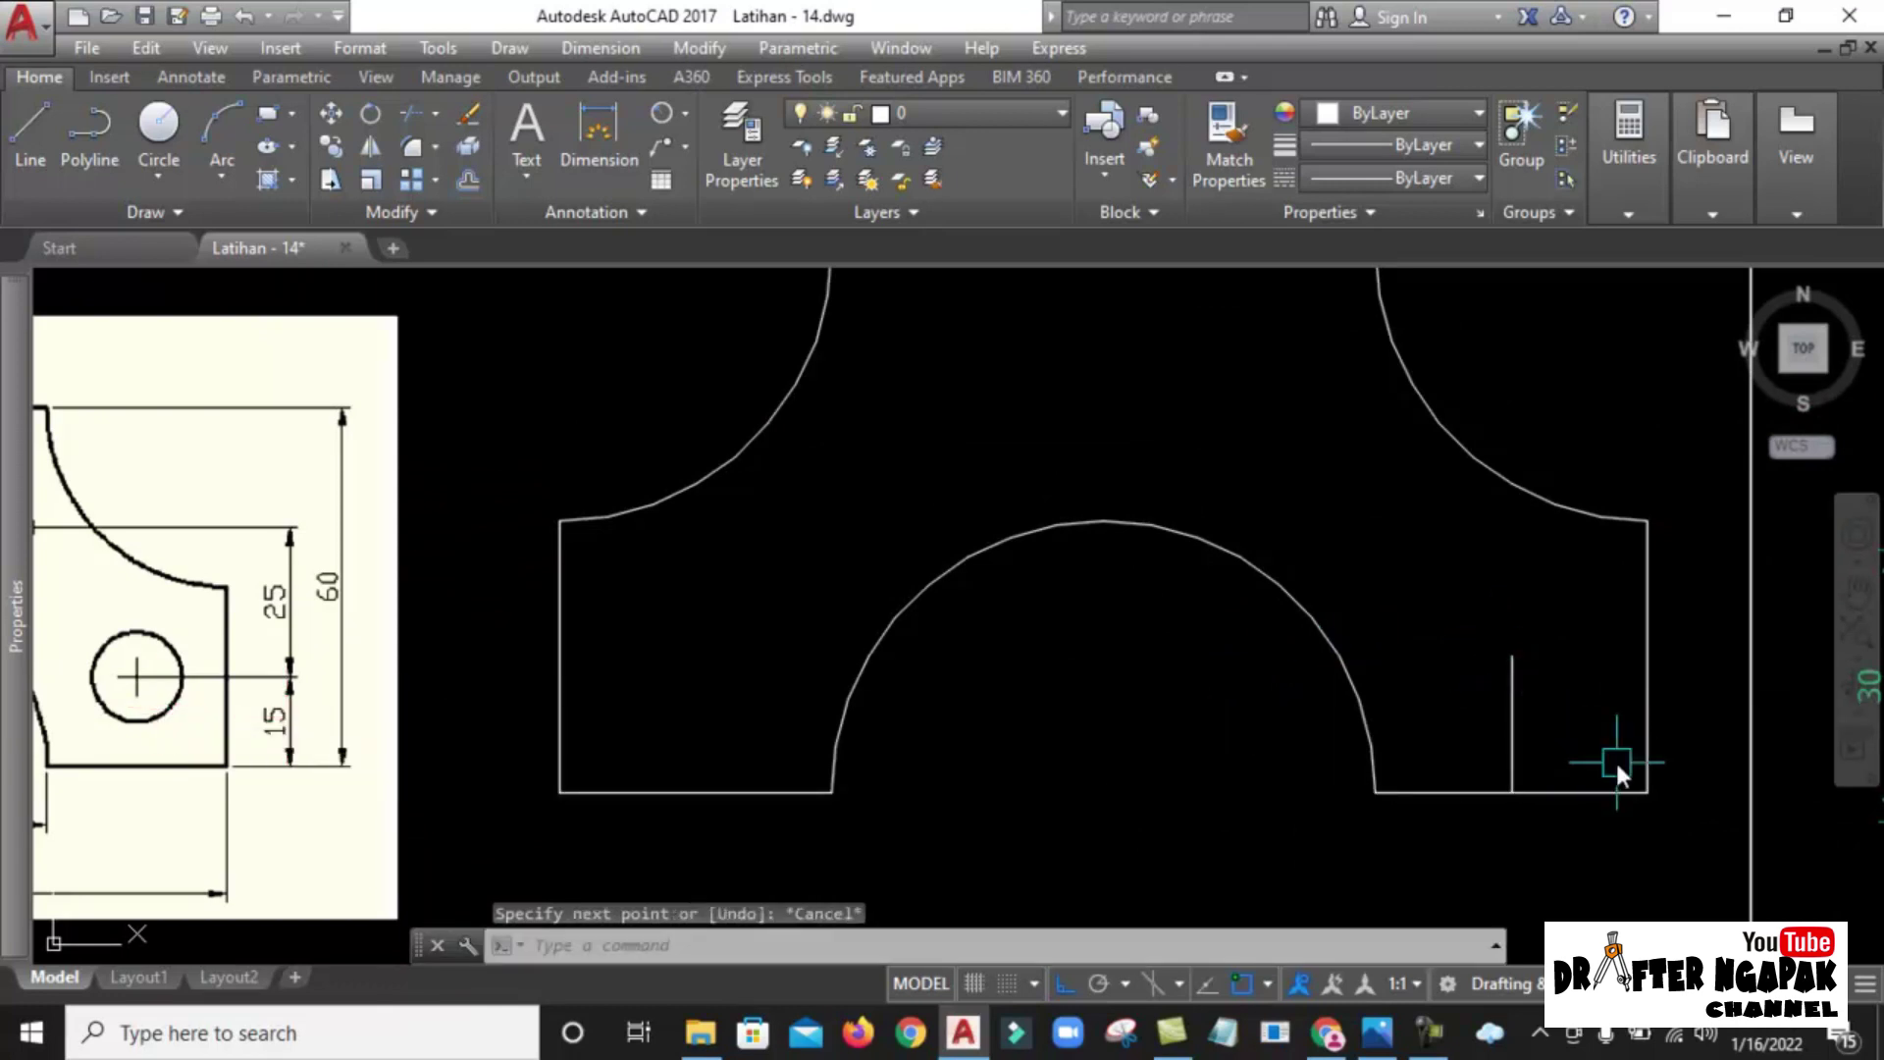
middle_click_drag(291, 776, 417, 783)
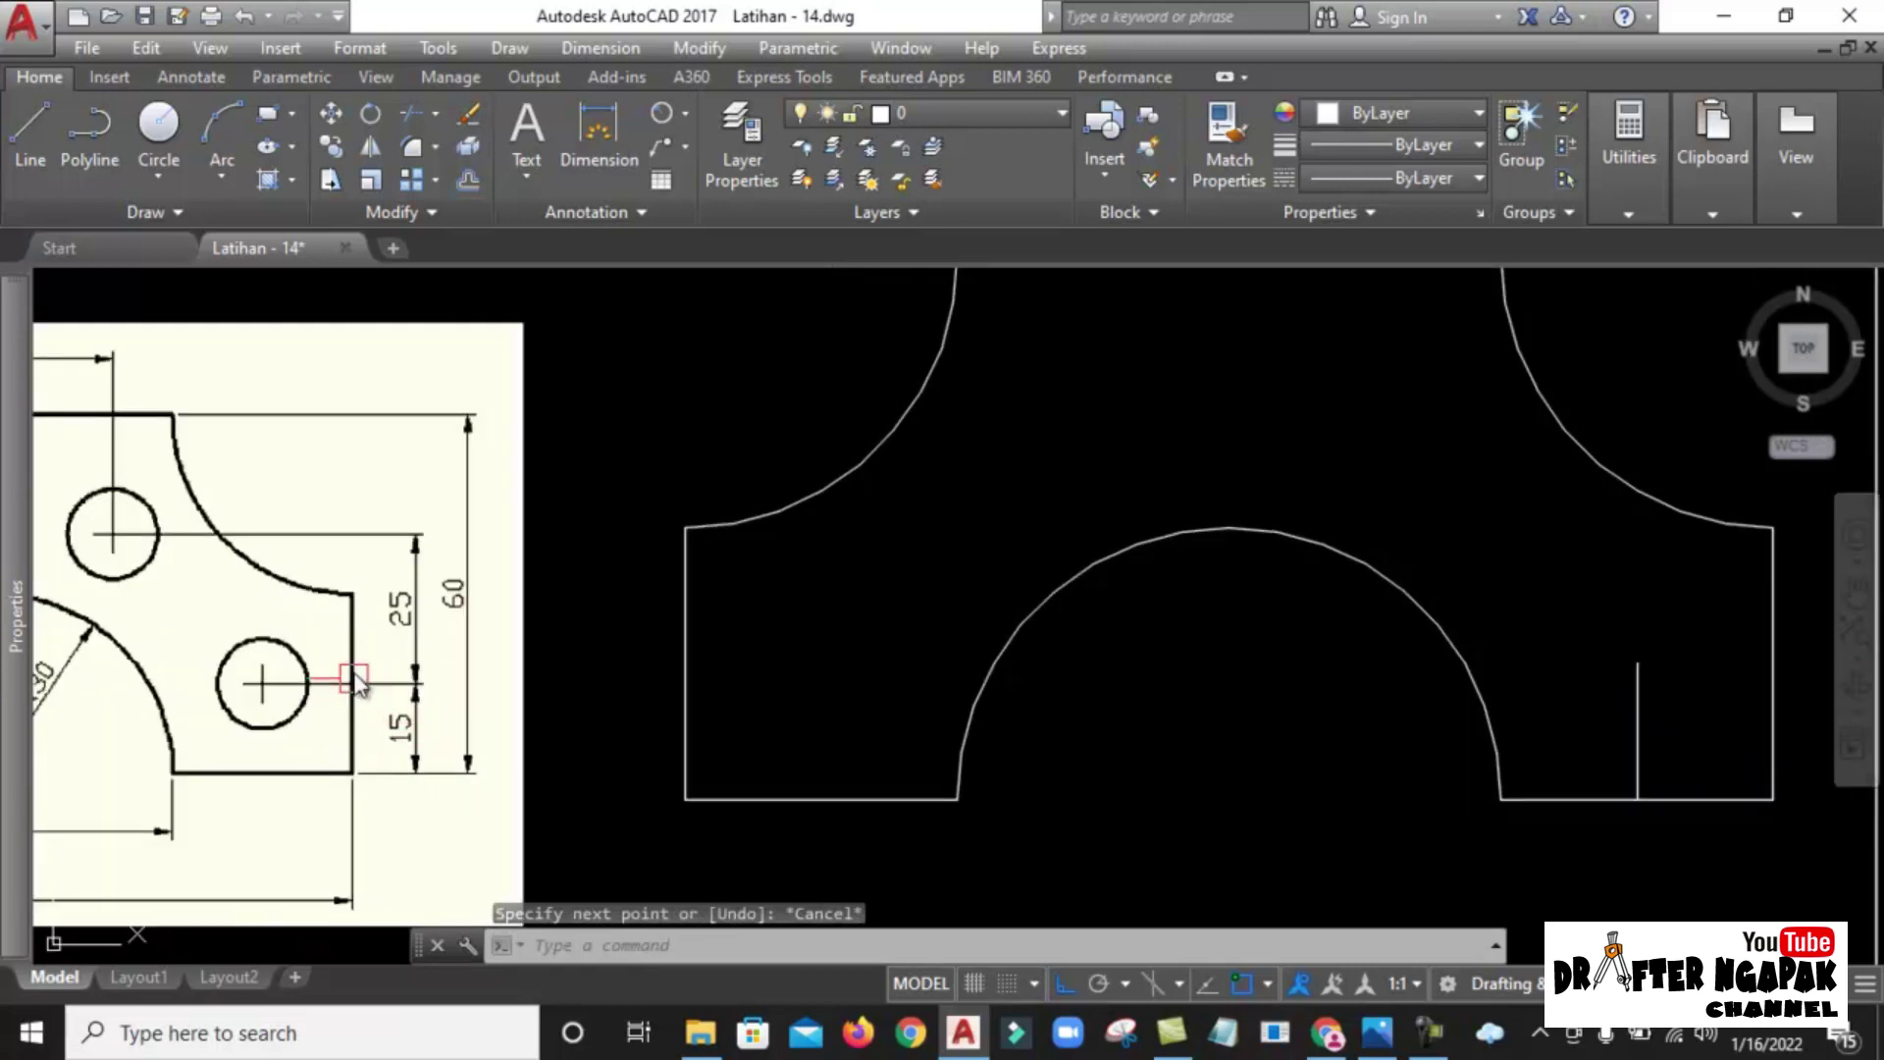
middle_click_drag(322, 703, 442, 718)
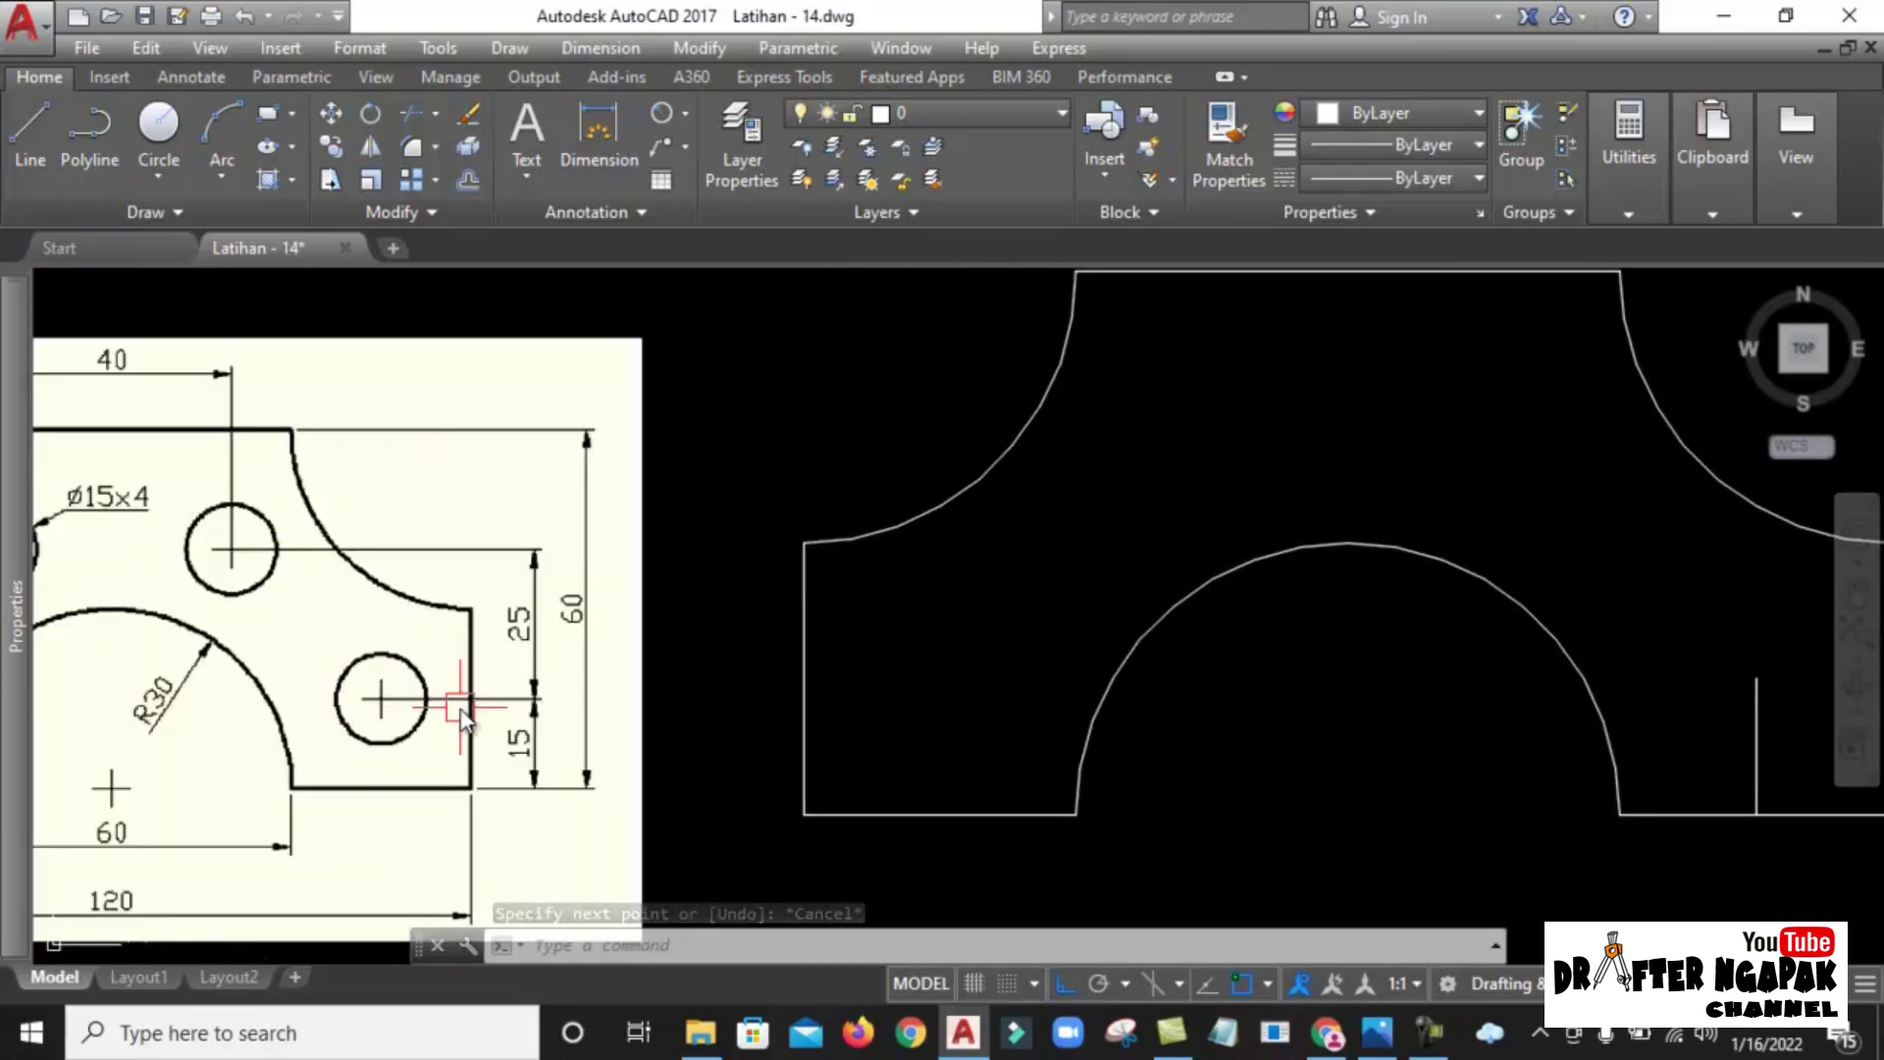
middle_click_drag(1368, 780, 1170, 745)
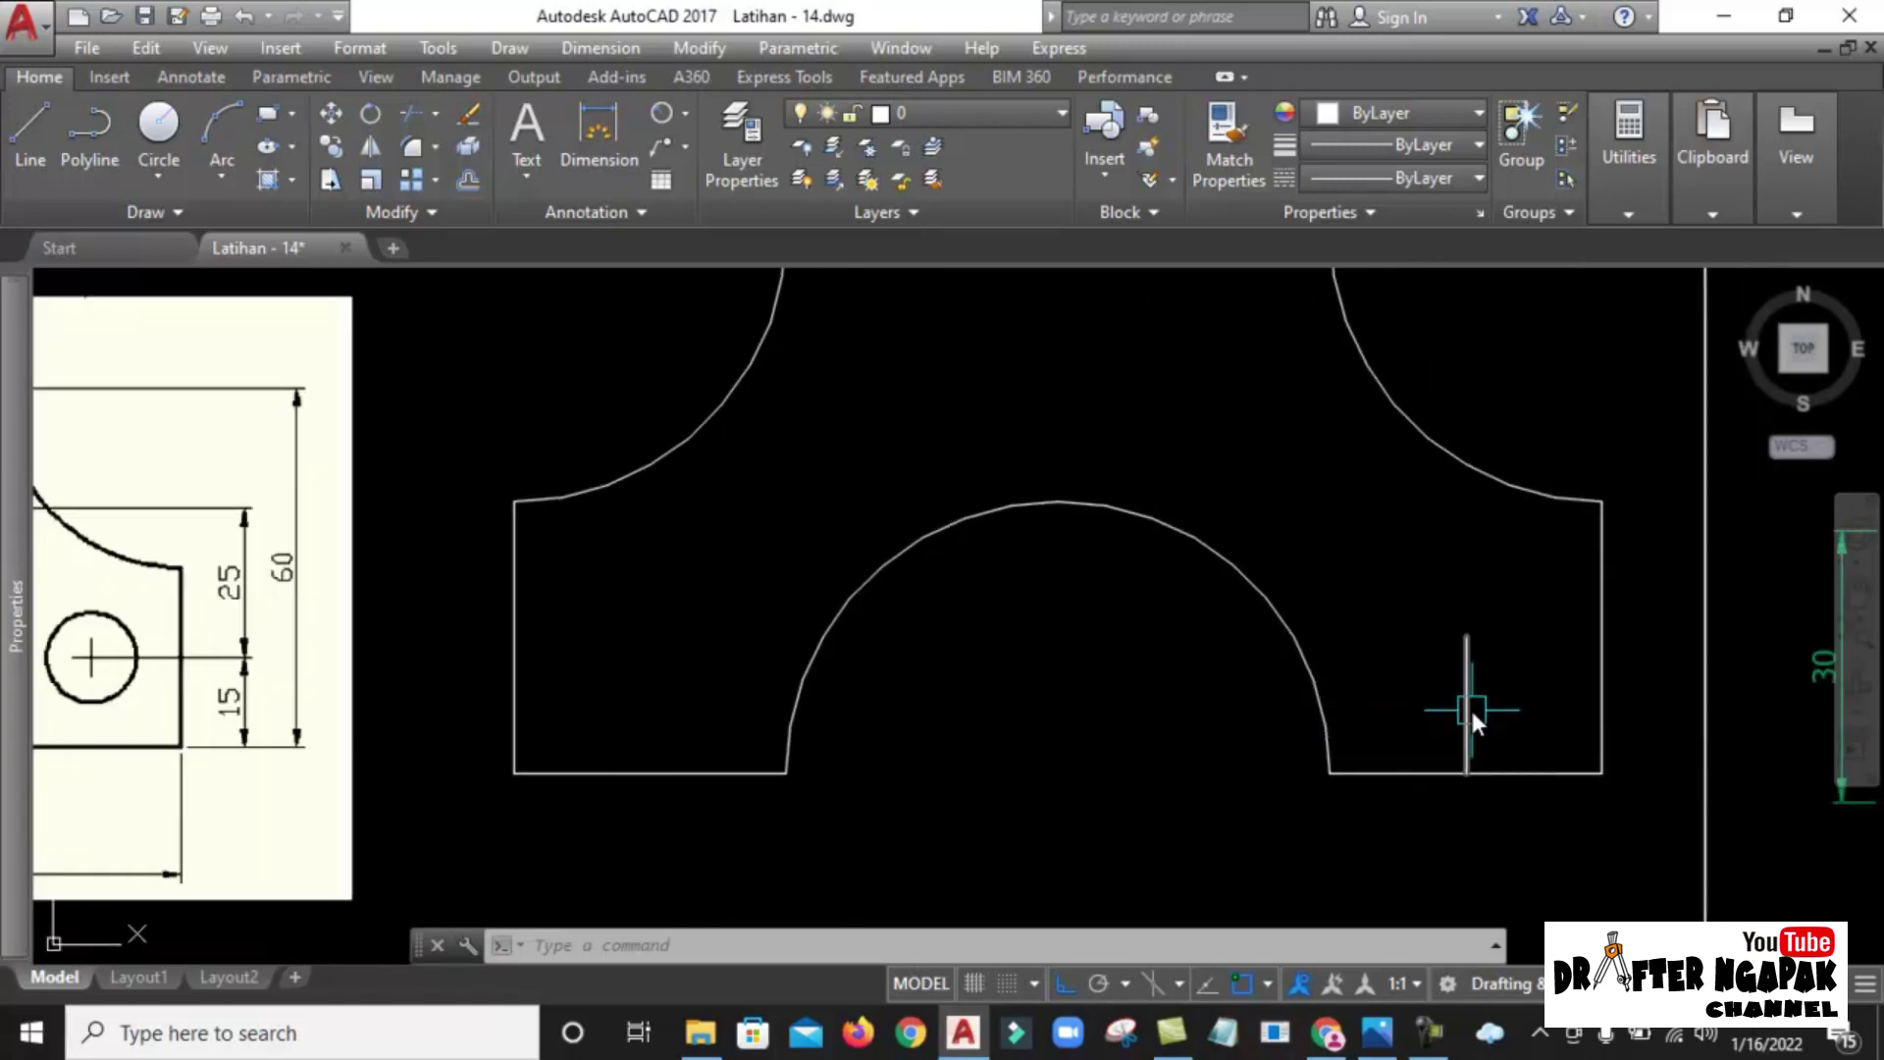
middle_click_drag(1333, 689, 1211, 692)
Add a linear 15 dimension for the guide line, placed right of the plate.
left_click(685, 114)
left_click(707, 147)
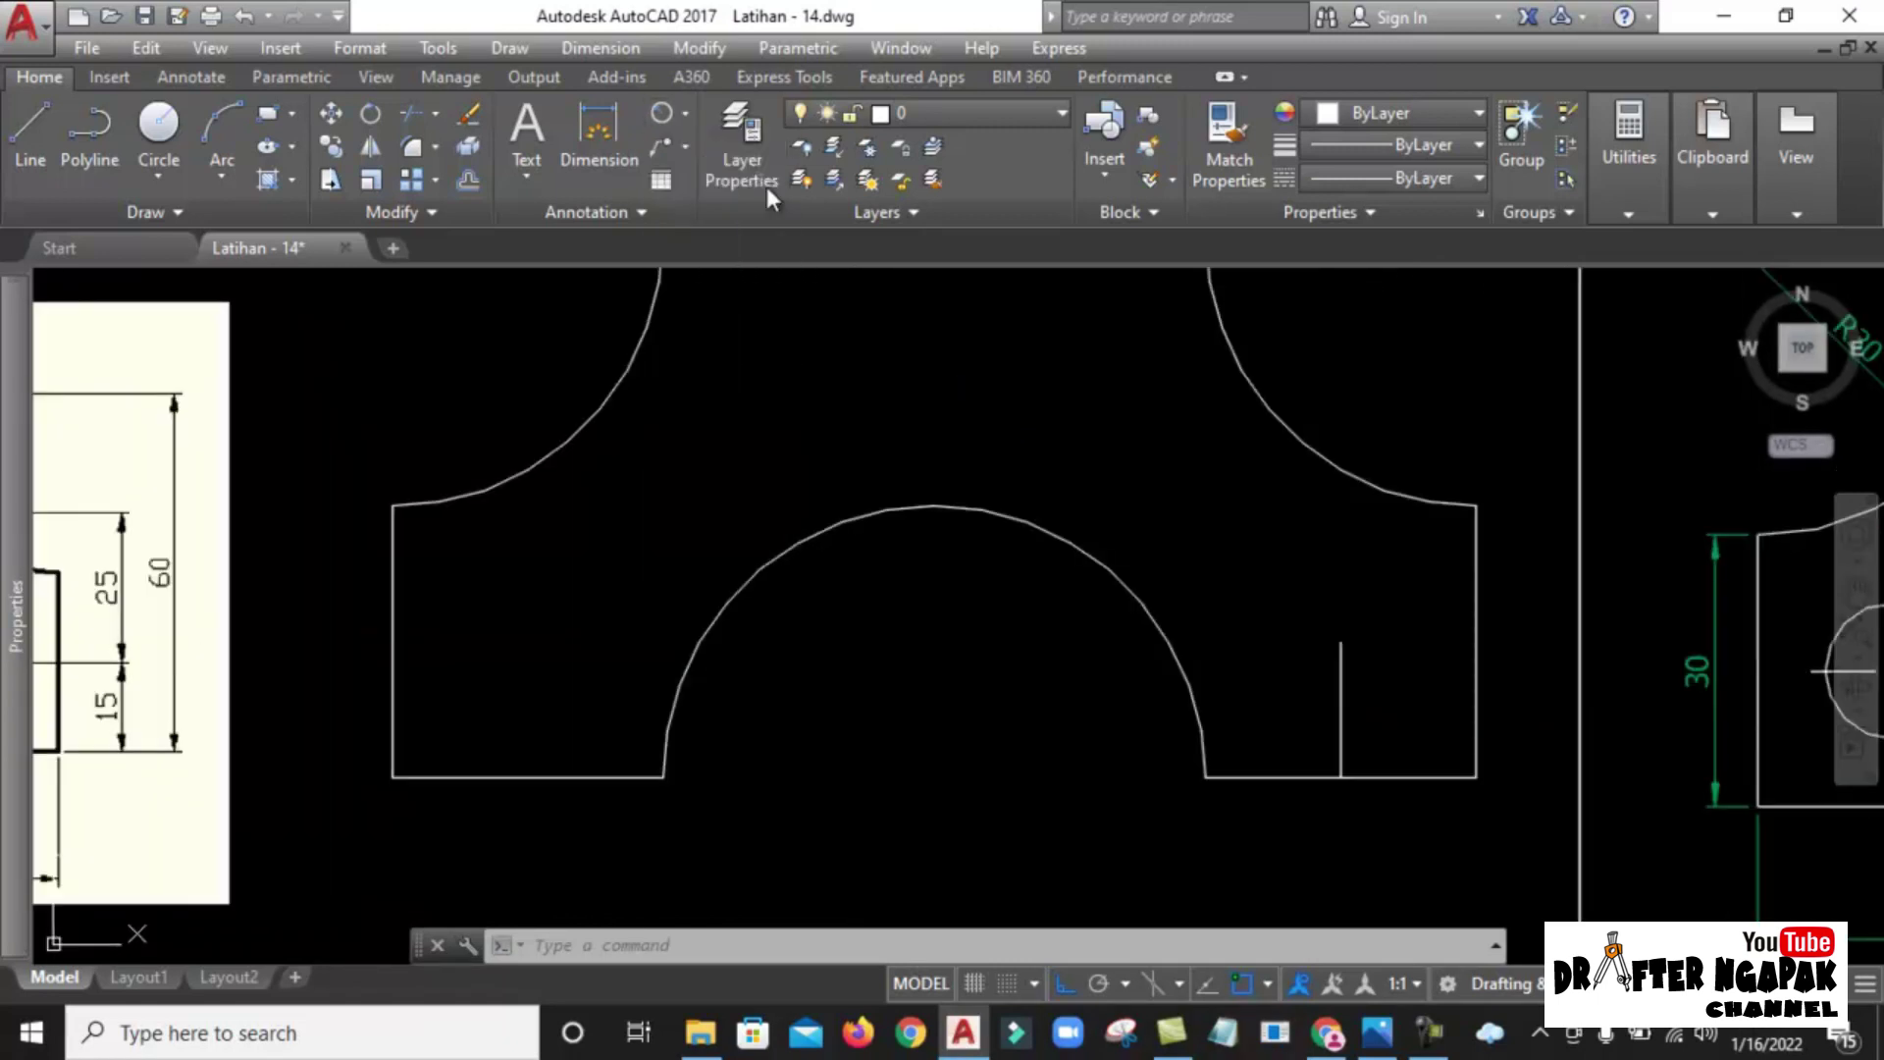
left_click(1476, 776)
left_click(1341, 643)
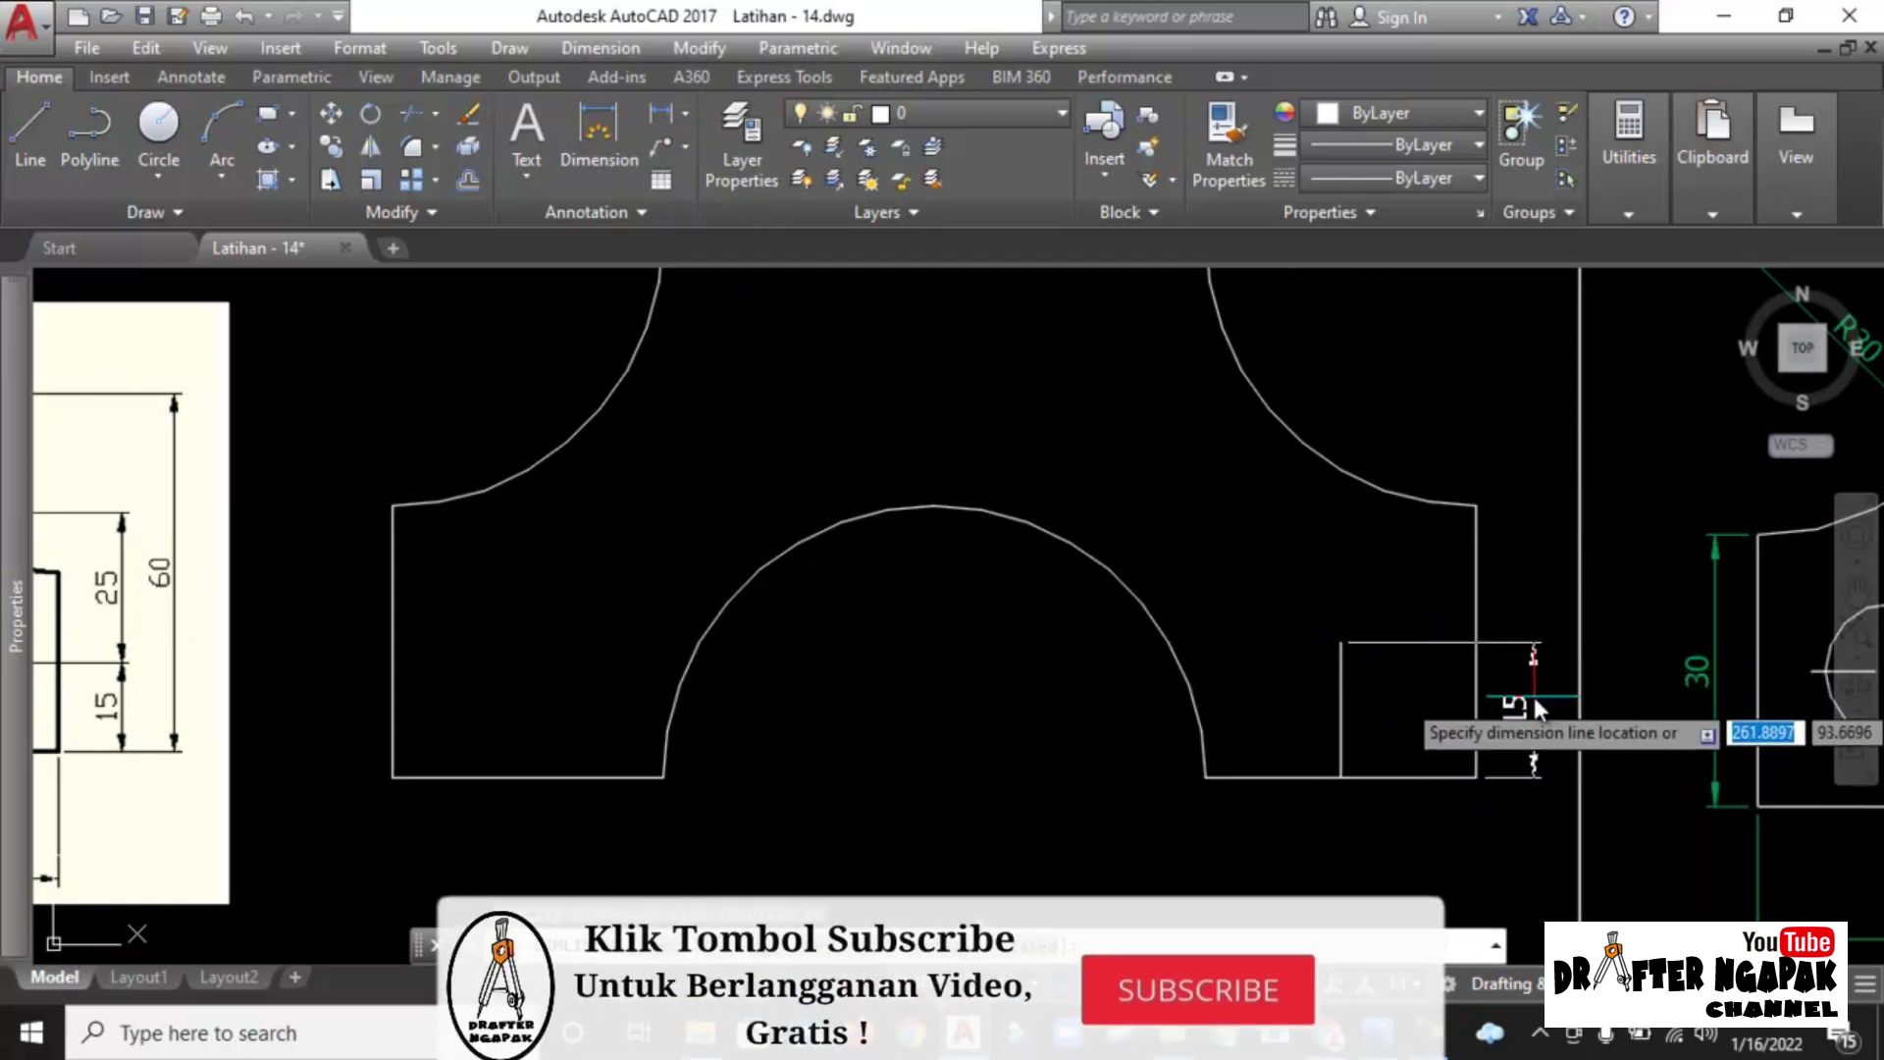
left_click(1537, 709)
middle_click_drag(677, 644, 1457, 687)
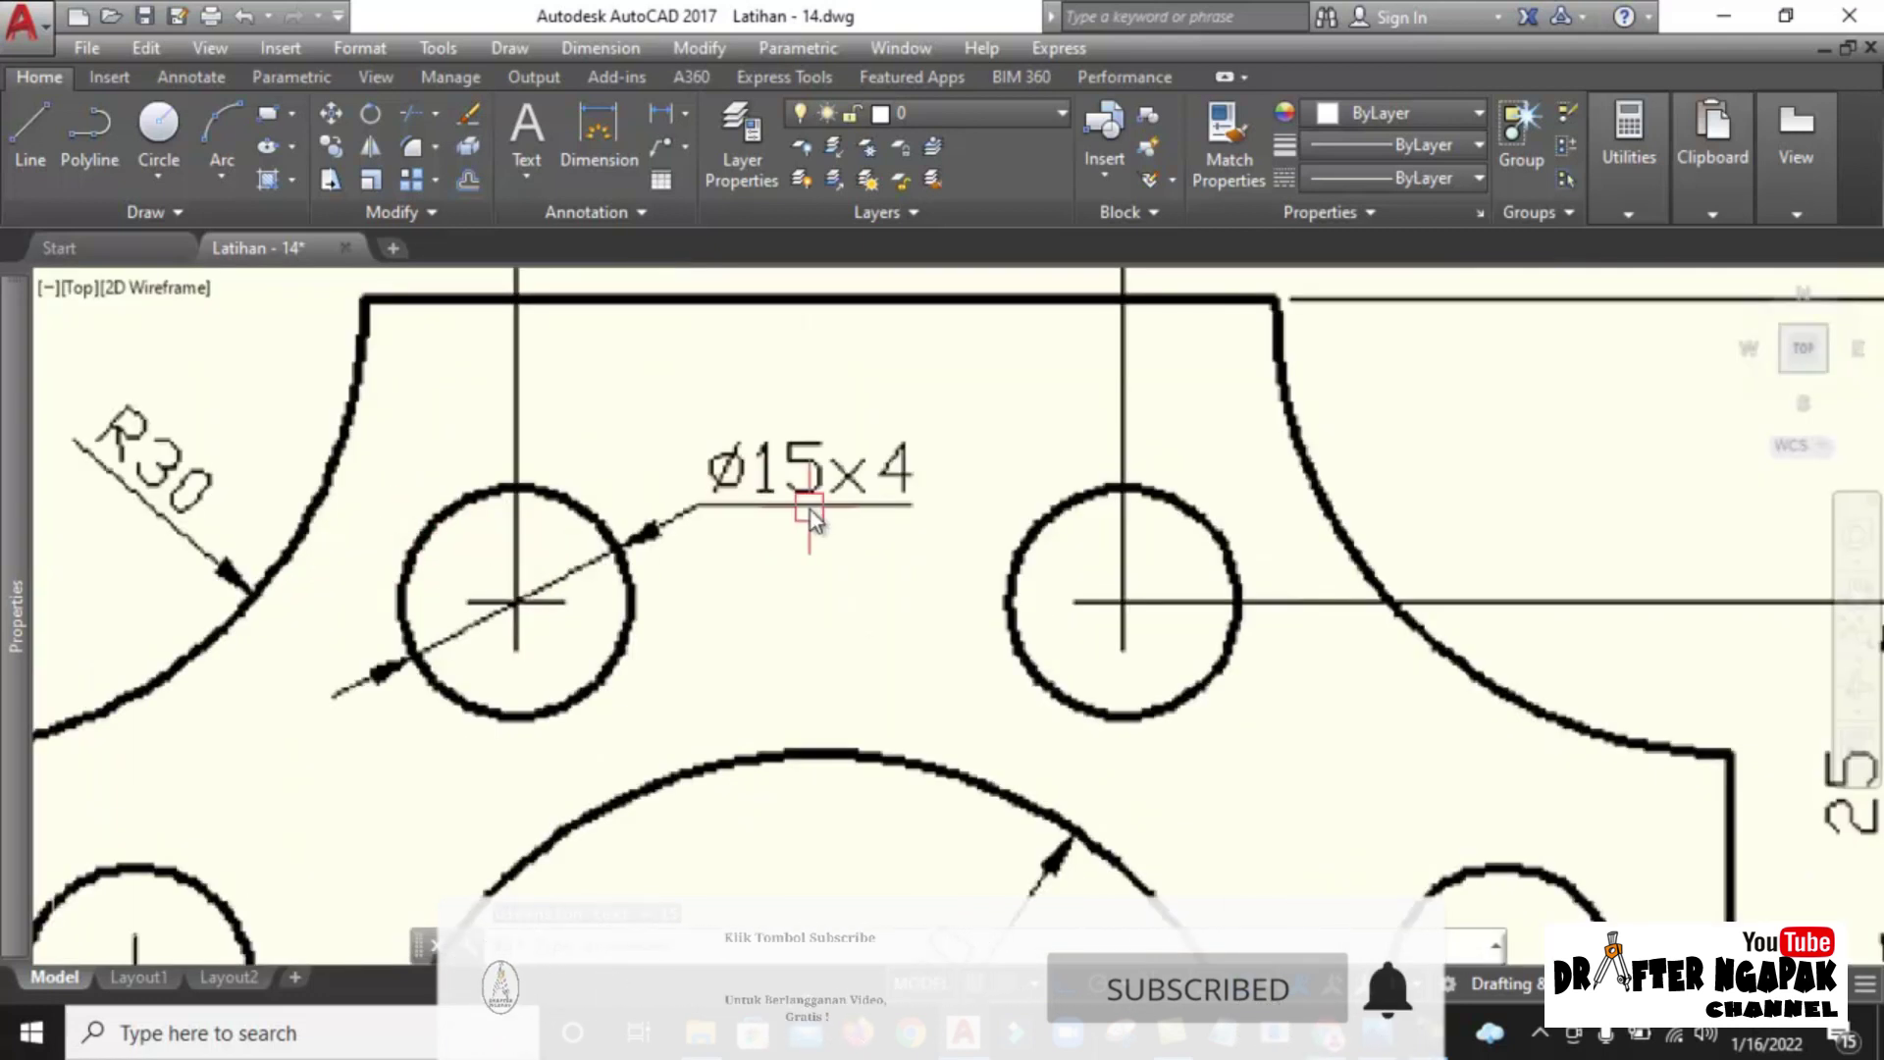
Draw a diameter 15 circle centred at the top of the 15-unit guide line.
type("c")
key("Return")
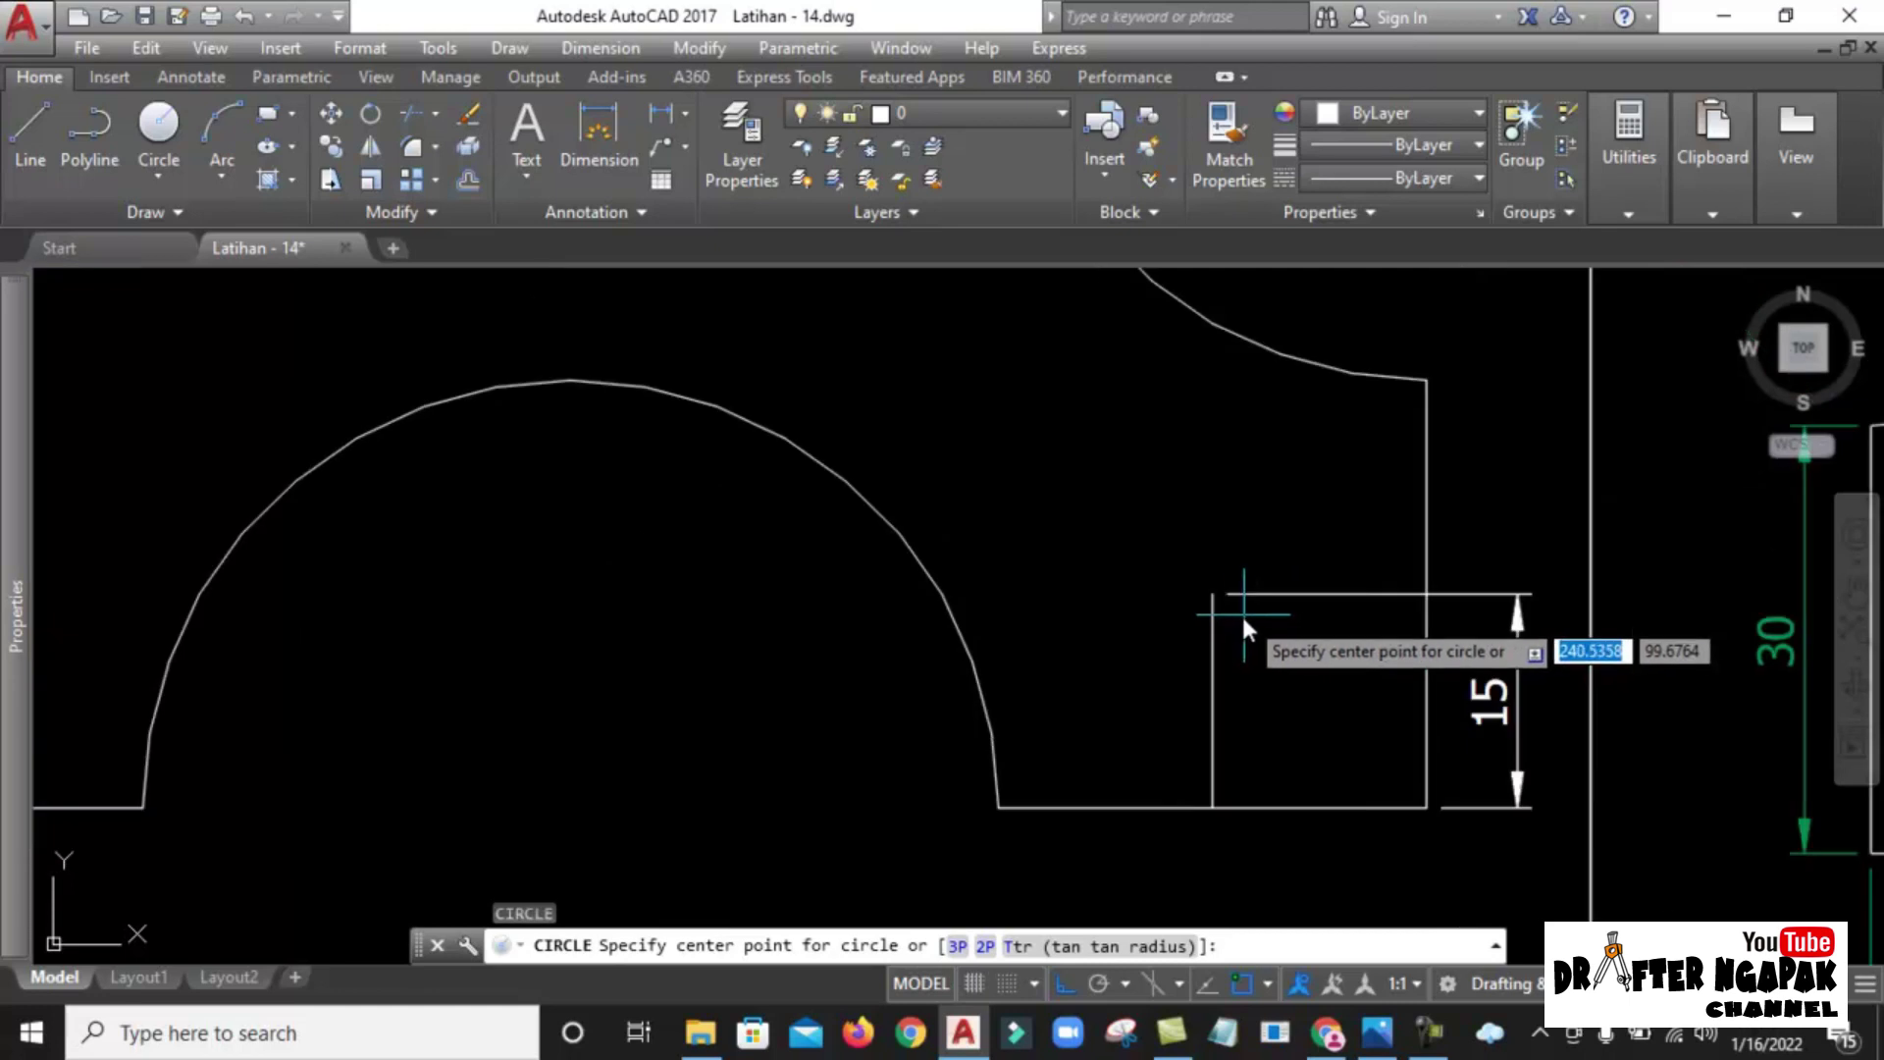
left_click(1213, 594)
type("d")
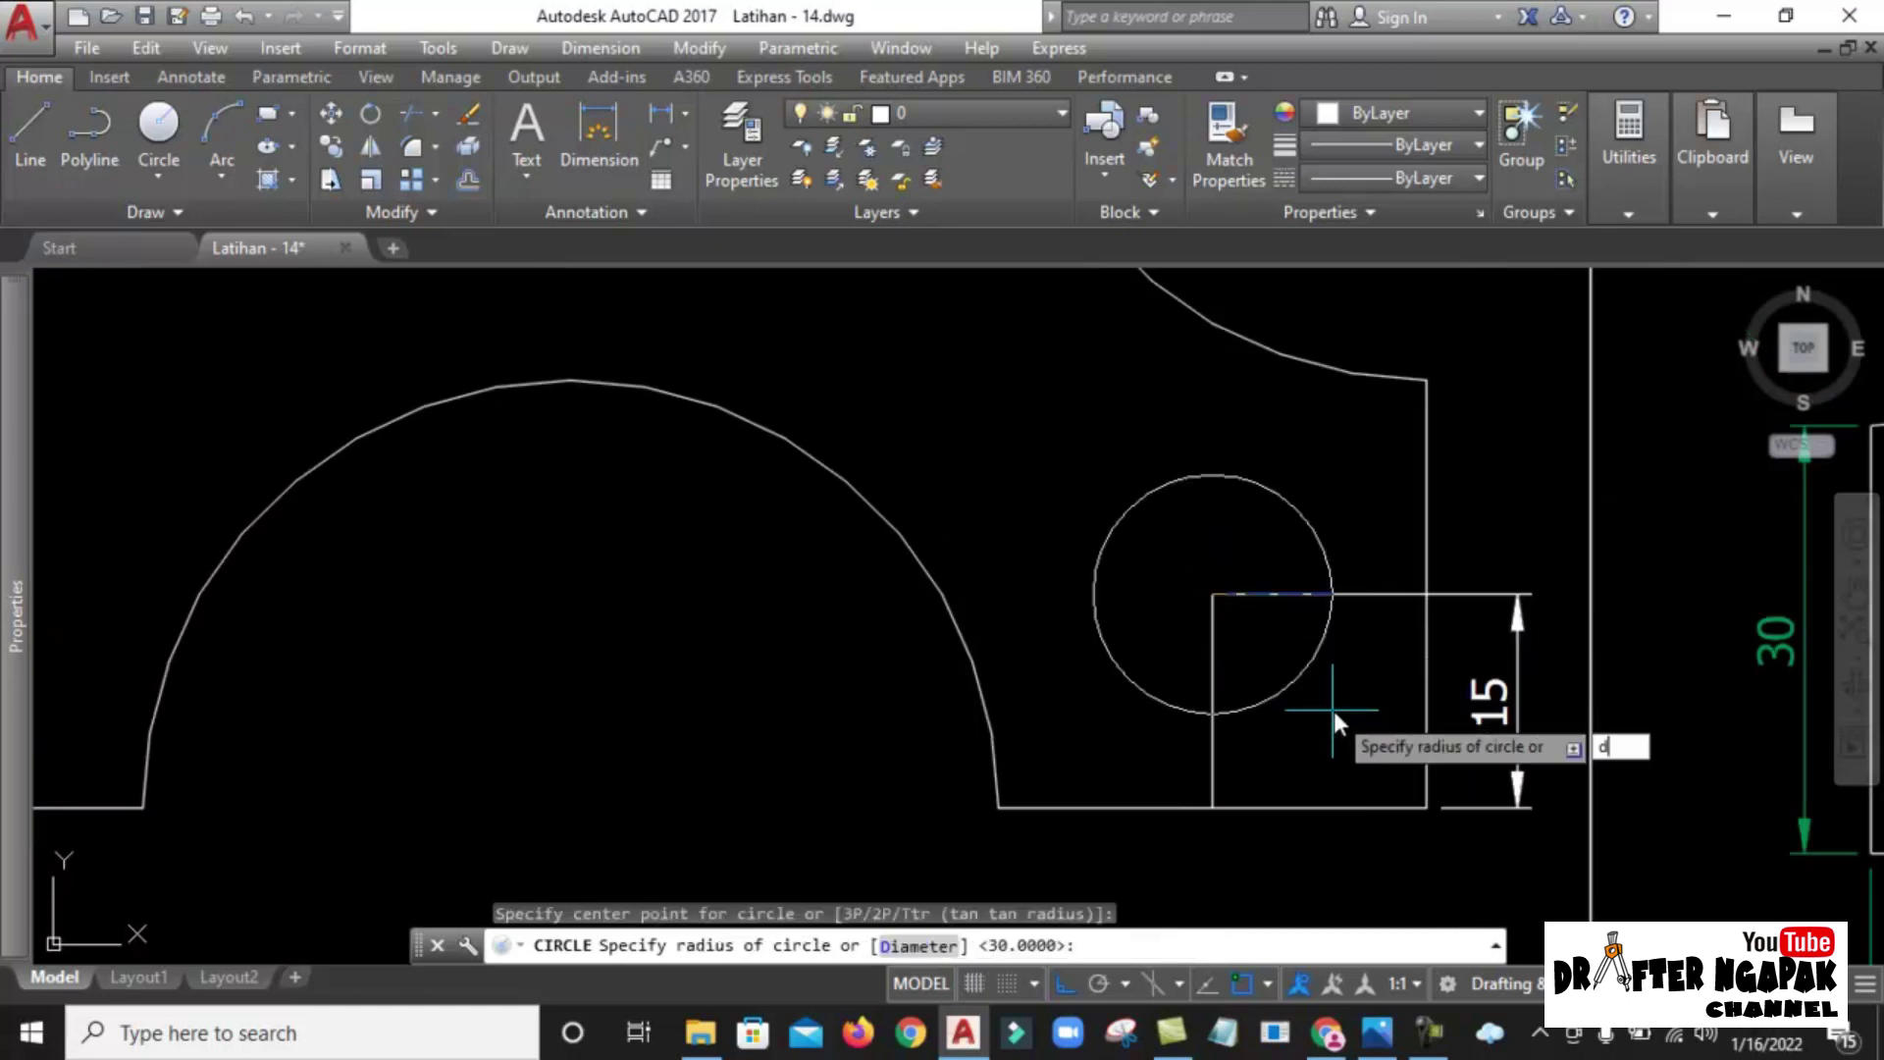
key("Return")
type("15")
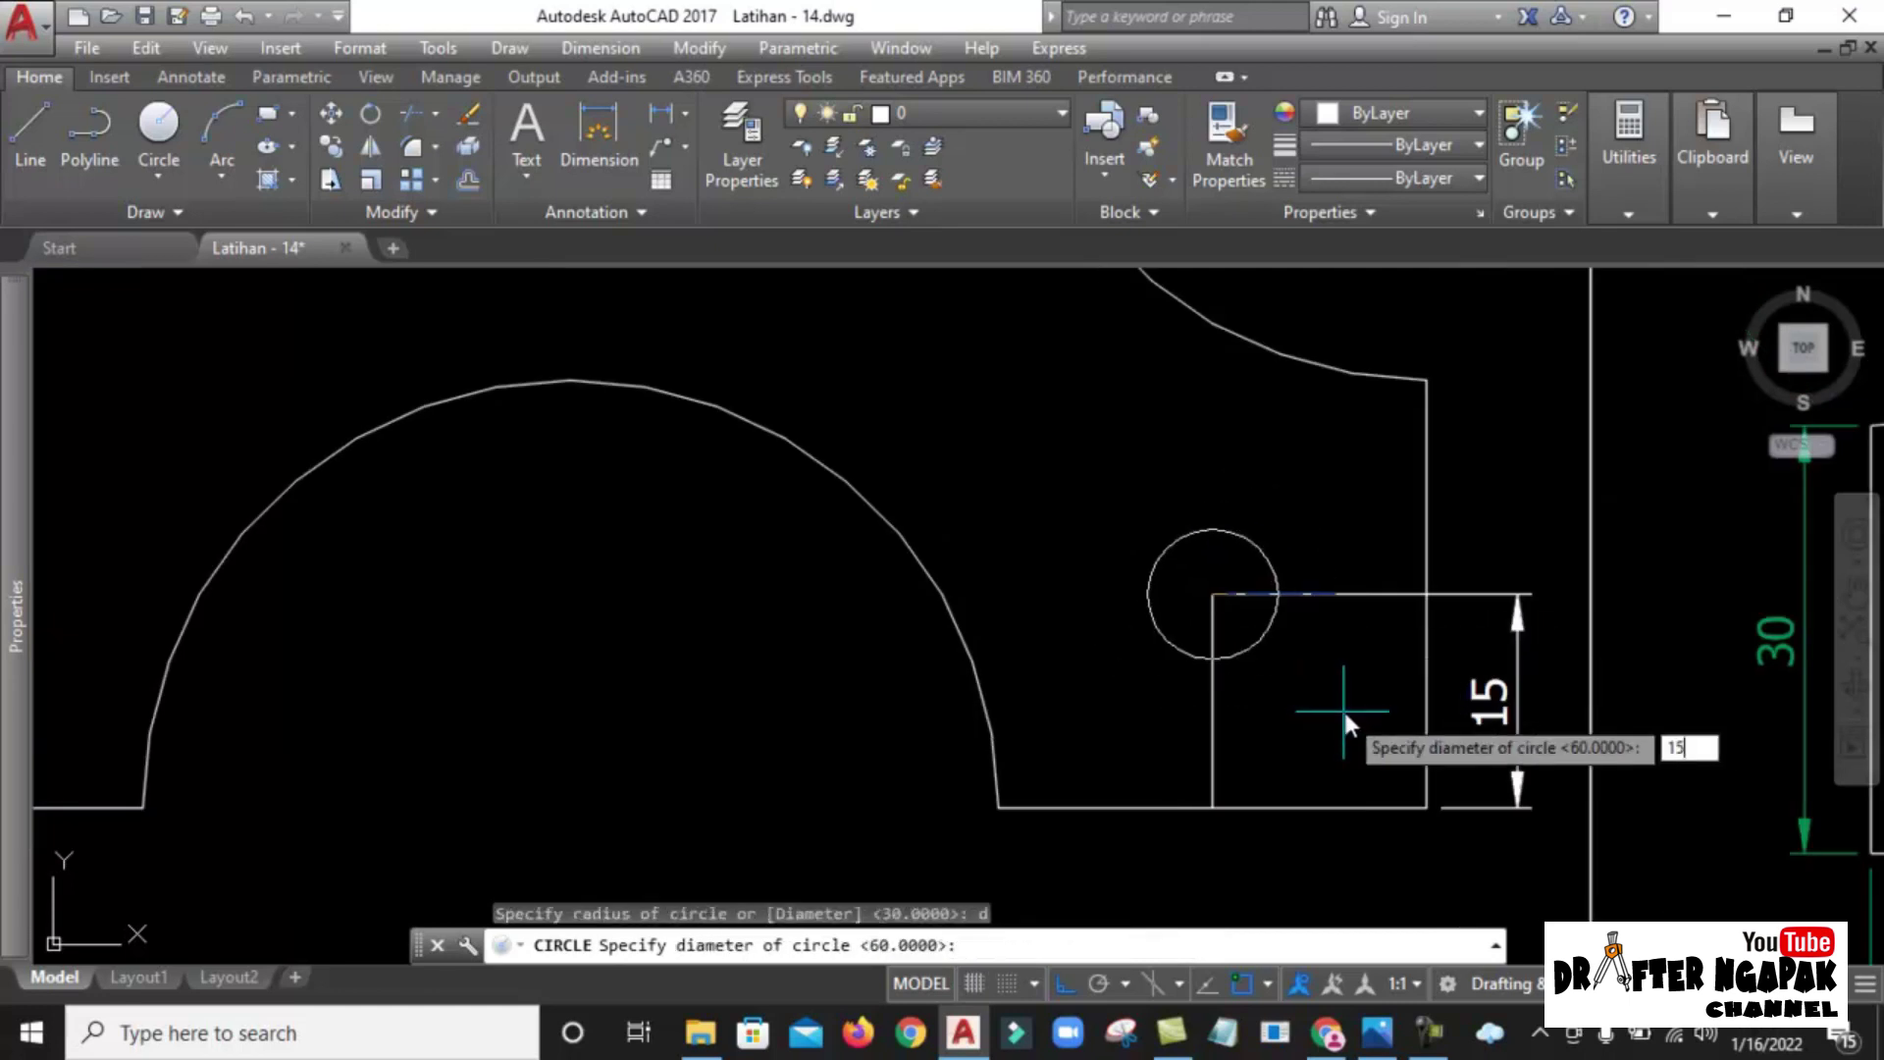
key("Return")
middle_click_drag(1323, 613, 1434, 664)
scroll(1435, 664, "down", 2)
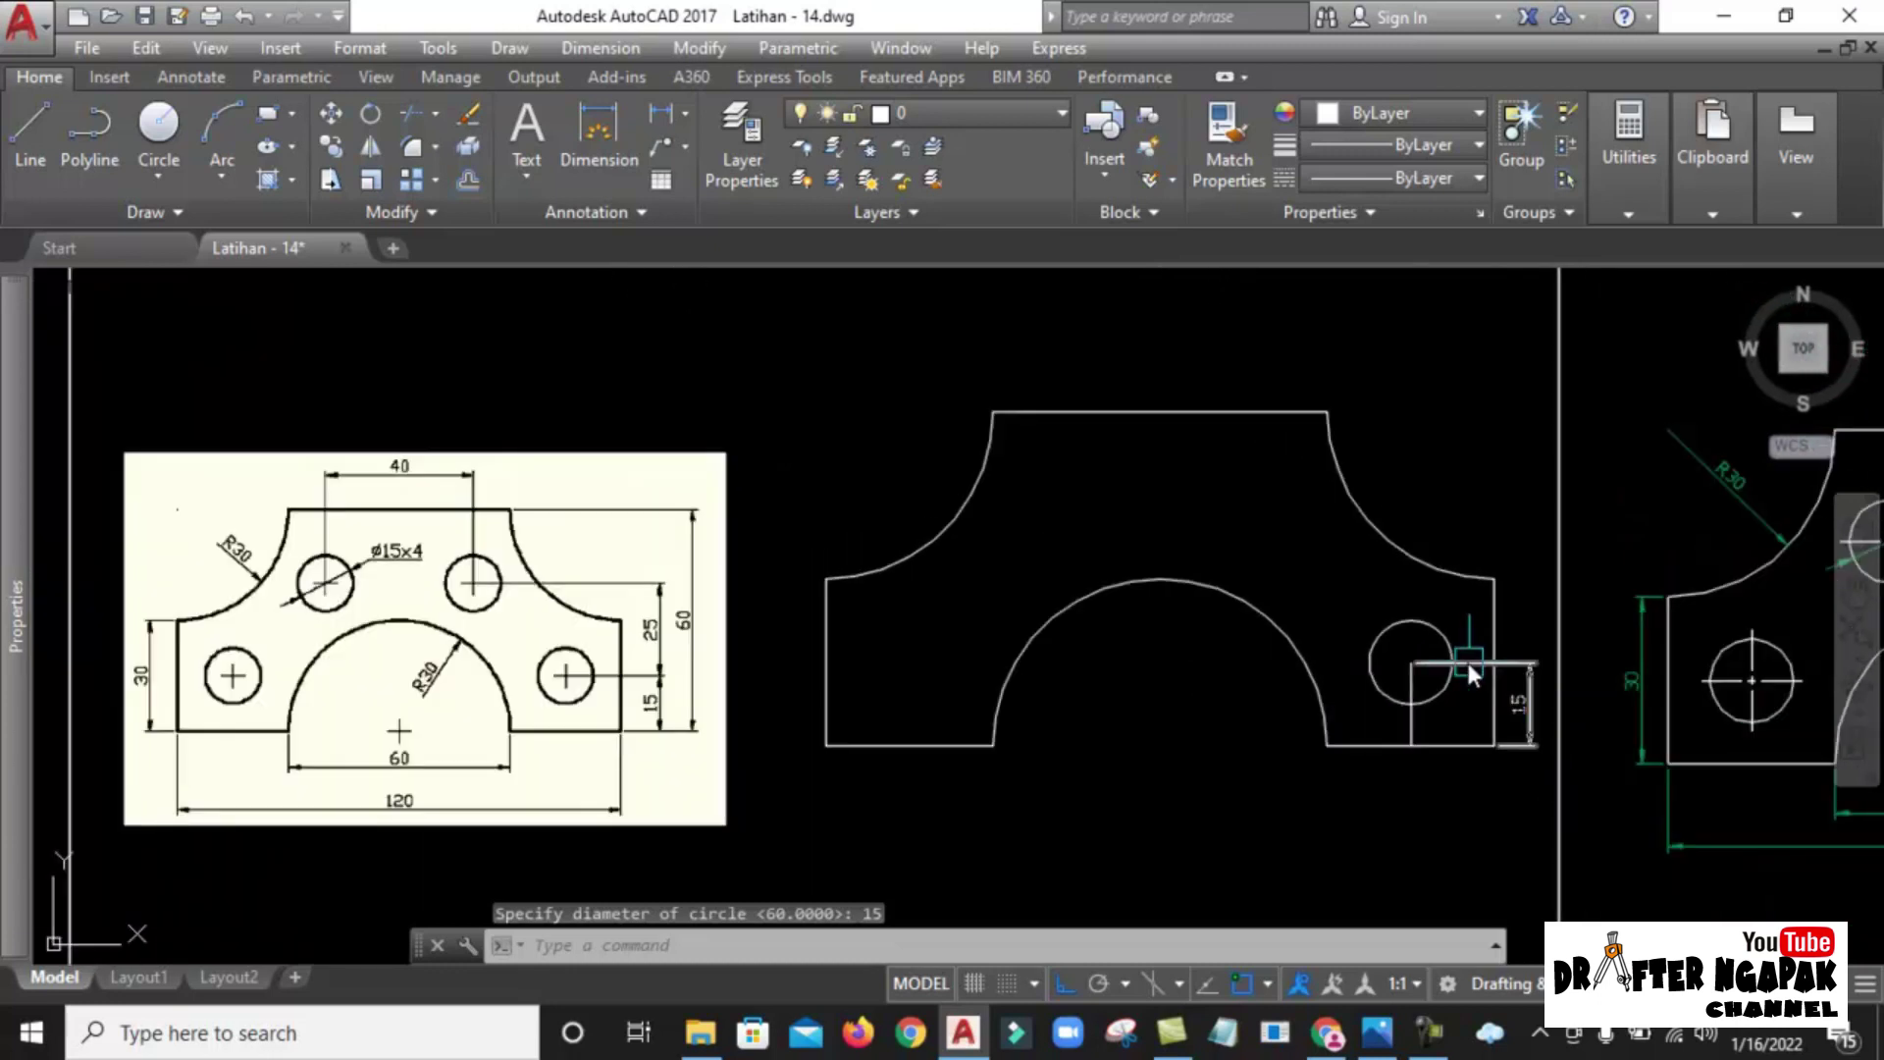
scroll(534, 691, "up", 8)
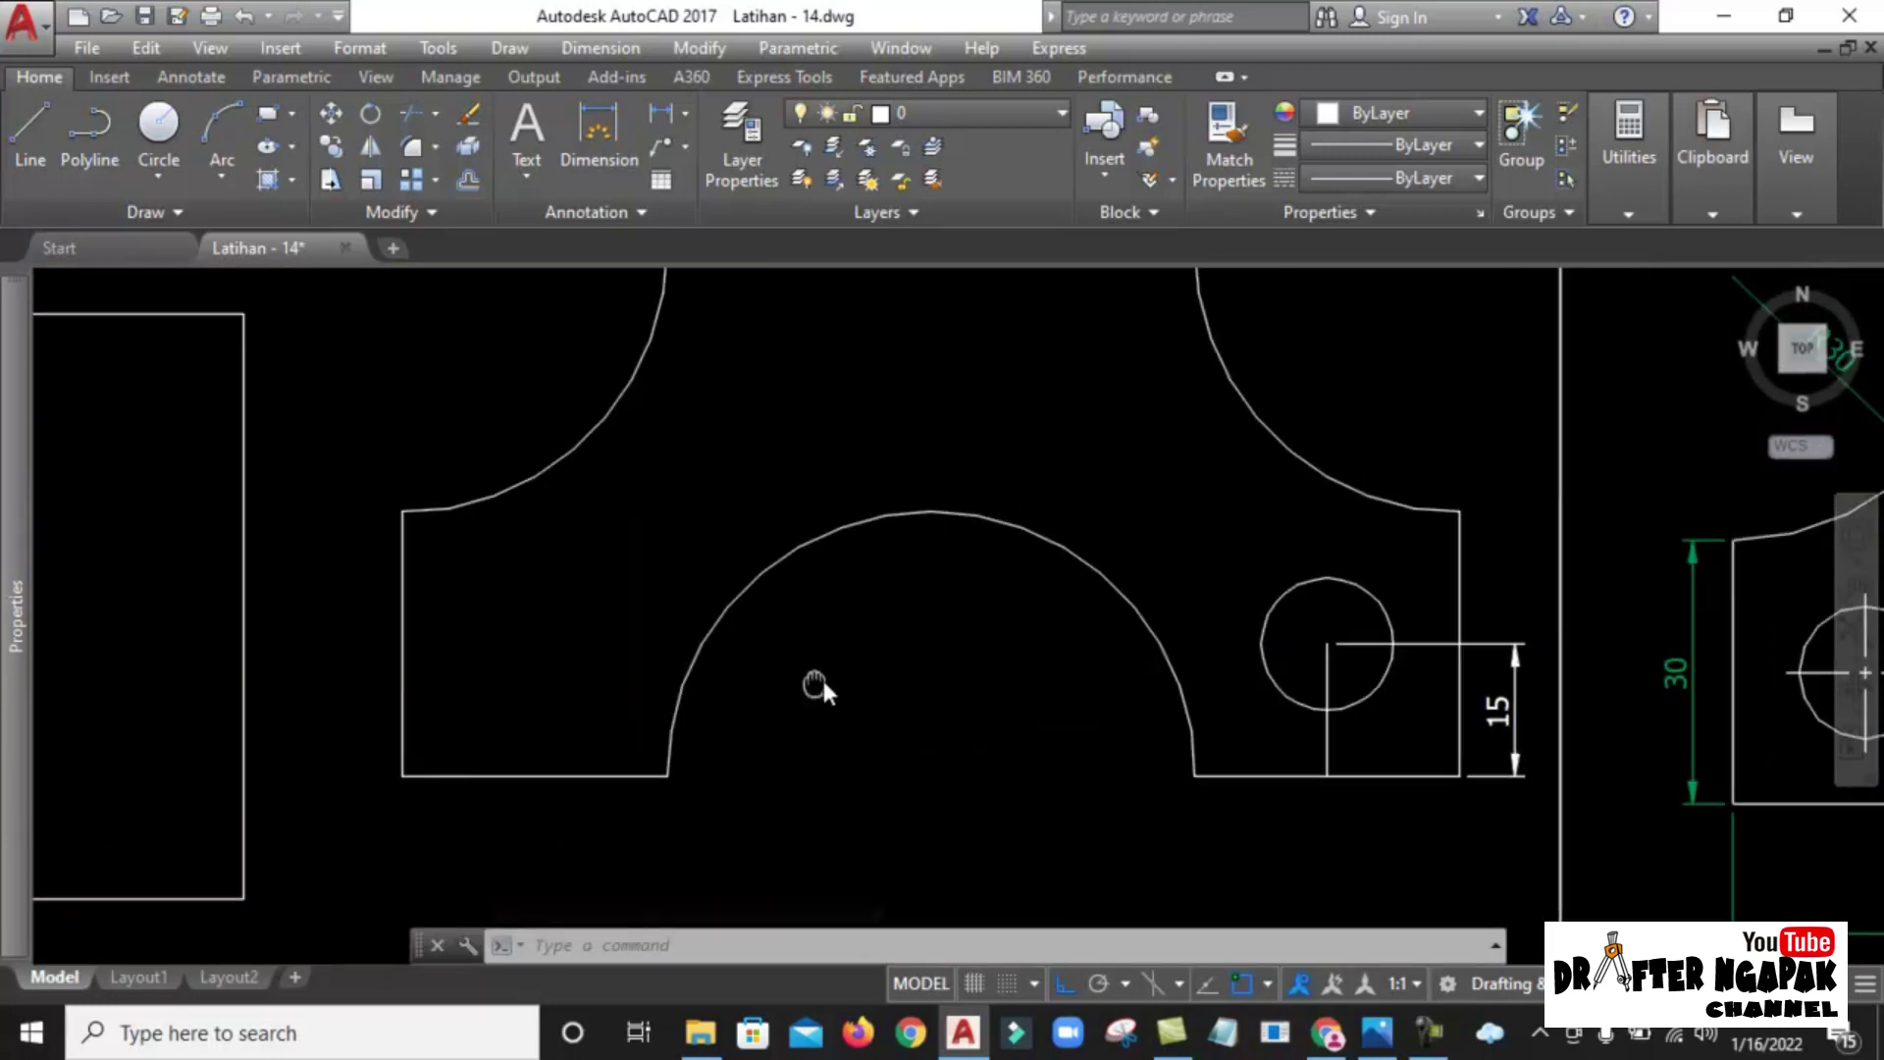
Stretch the vertical construction line above the circle and draw a horizontal line across it.
scroll(1338, 664, "up", 2)
left_click(1273, 672)
left_click(1276, 628)
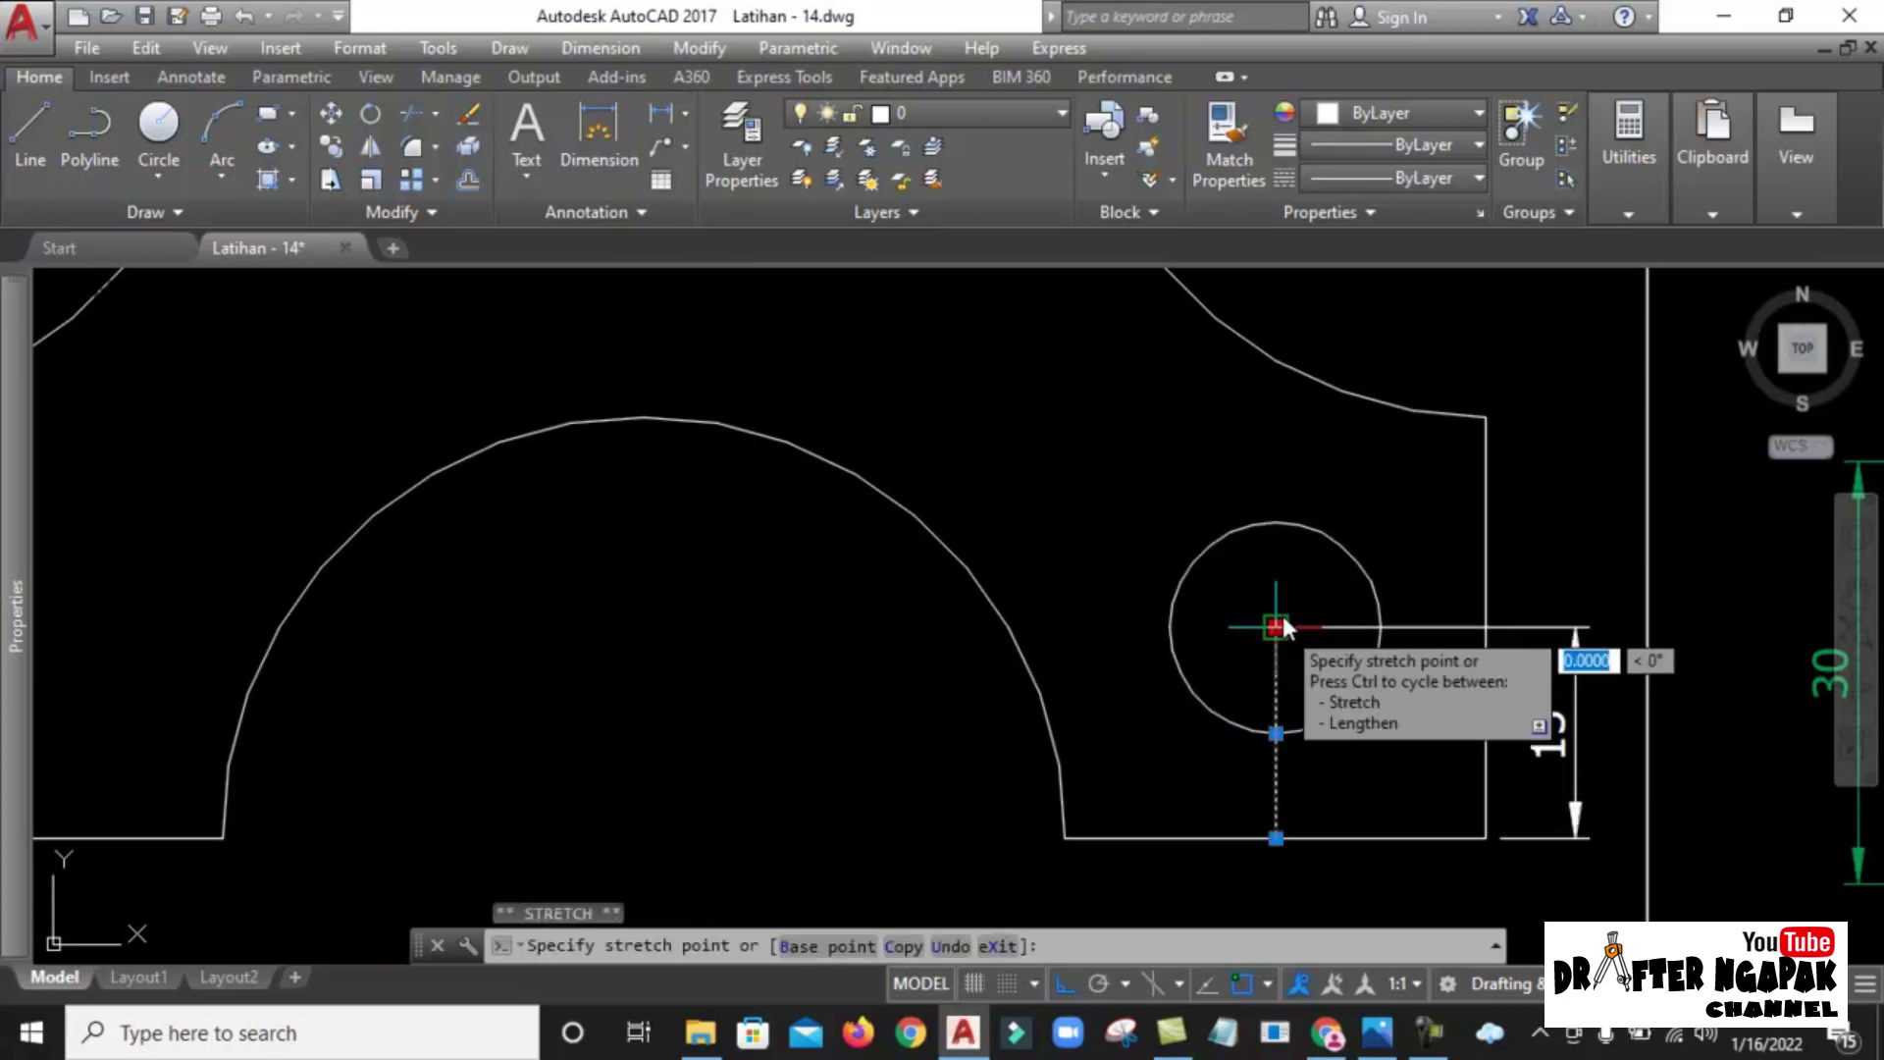
left_click(1291, 475)
scroll(1317, 585, "up", 2)
type("l")
key("Return")
left_click(1397, 648)
left_click(1081, 657)
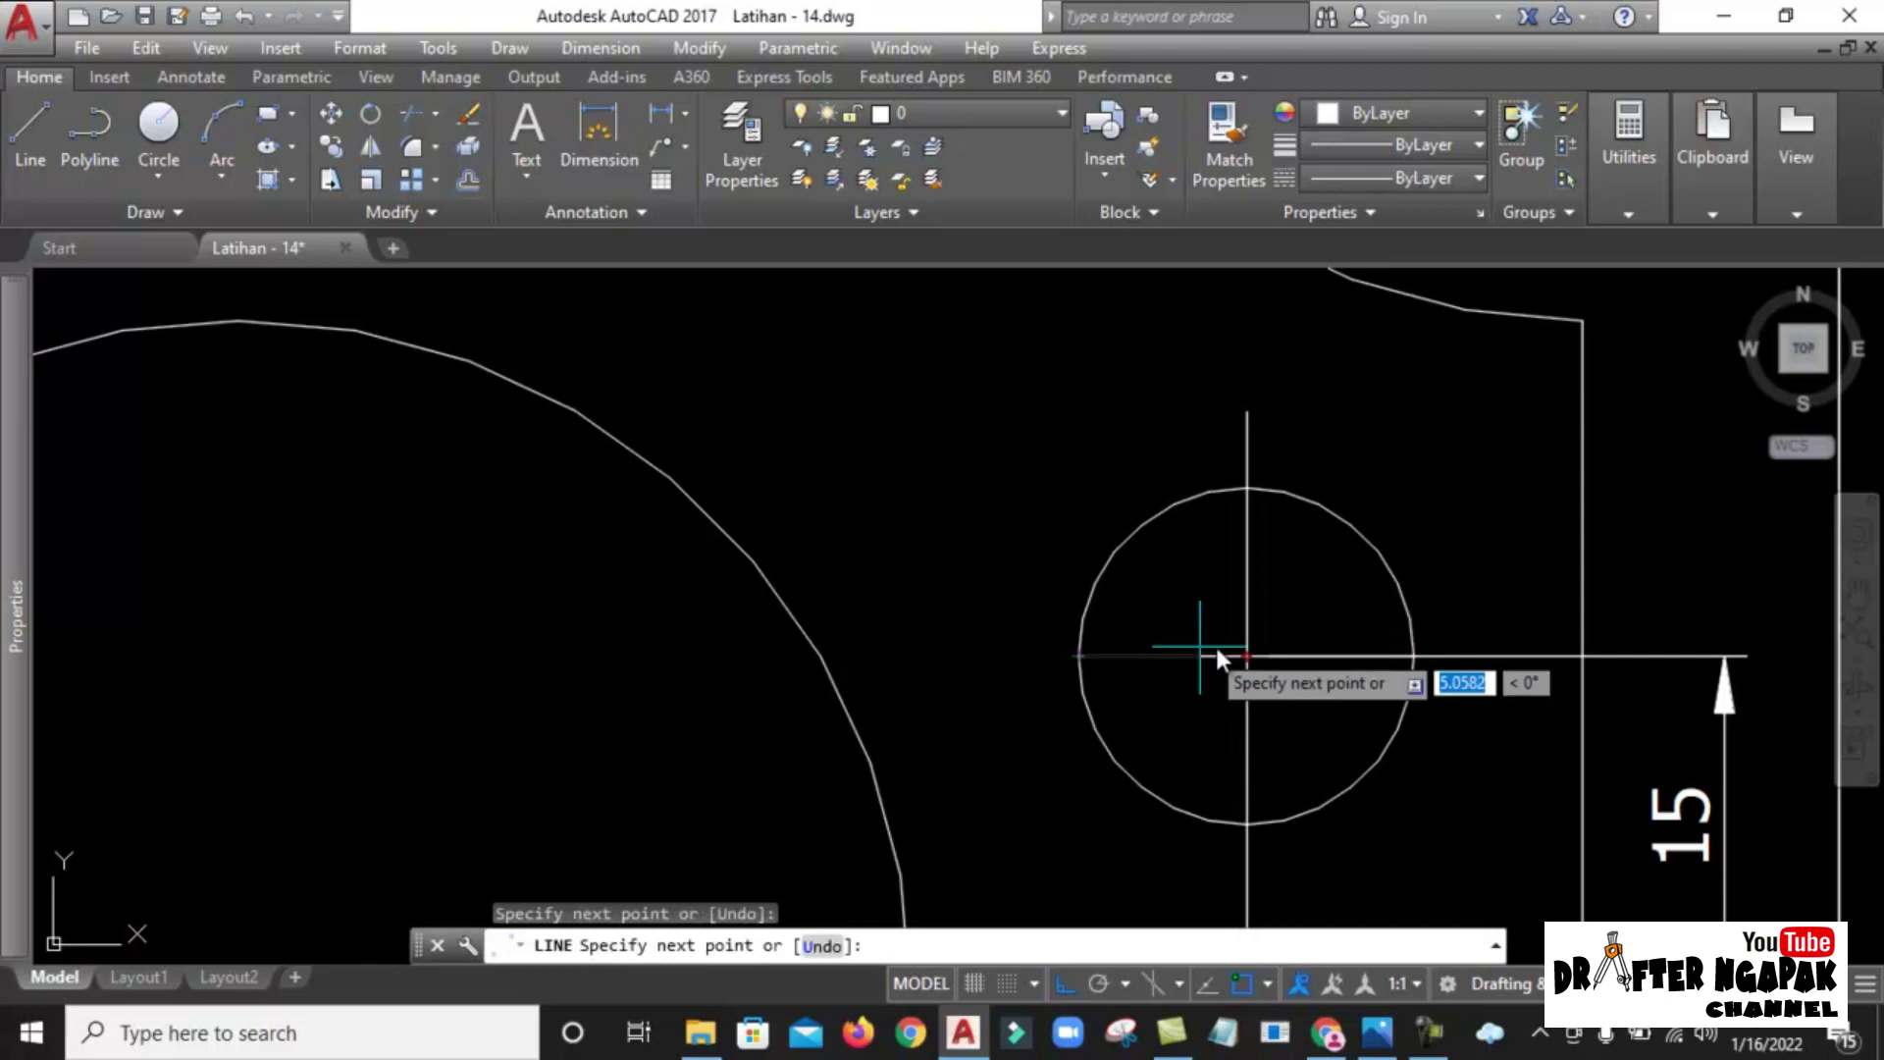
key("Escape")
Trim the crossing lines to an R7 helper circle at the hole centre, then delete it.
type("c")
key("Return")
left_click(1249, 655)
type("7")
key("Return")
type("tr")
key("Return")
key("Return")
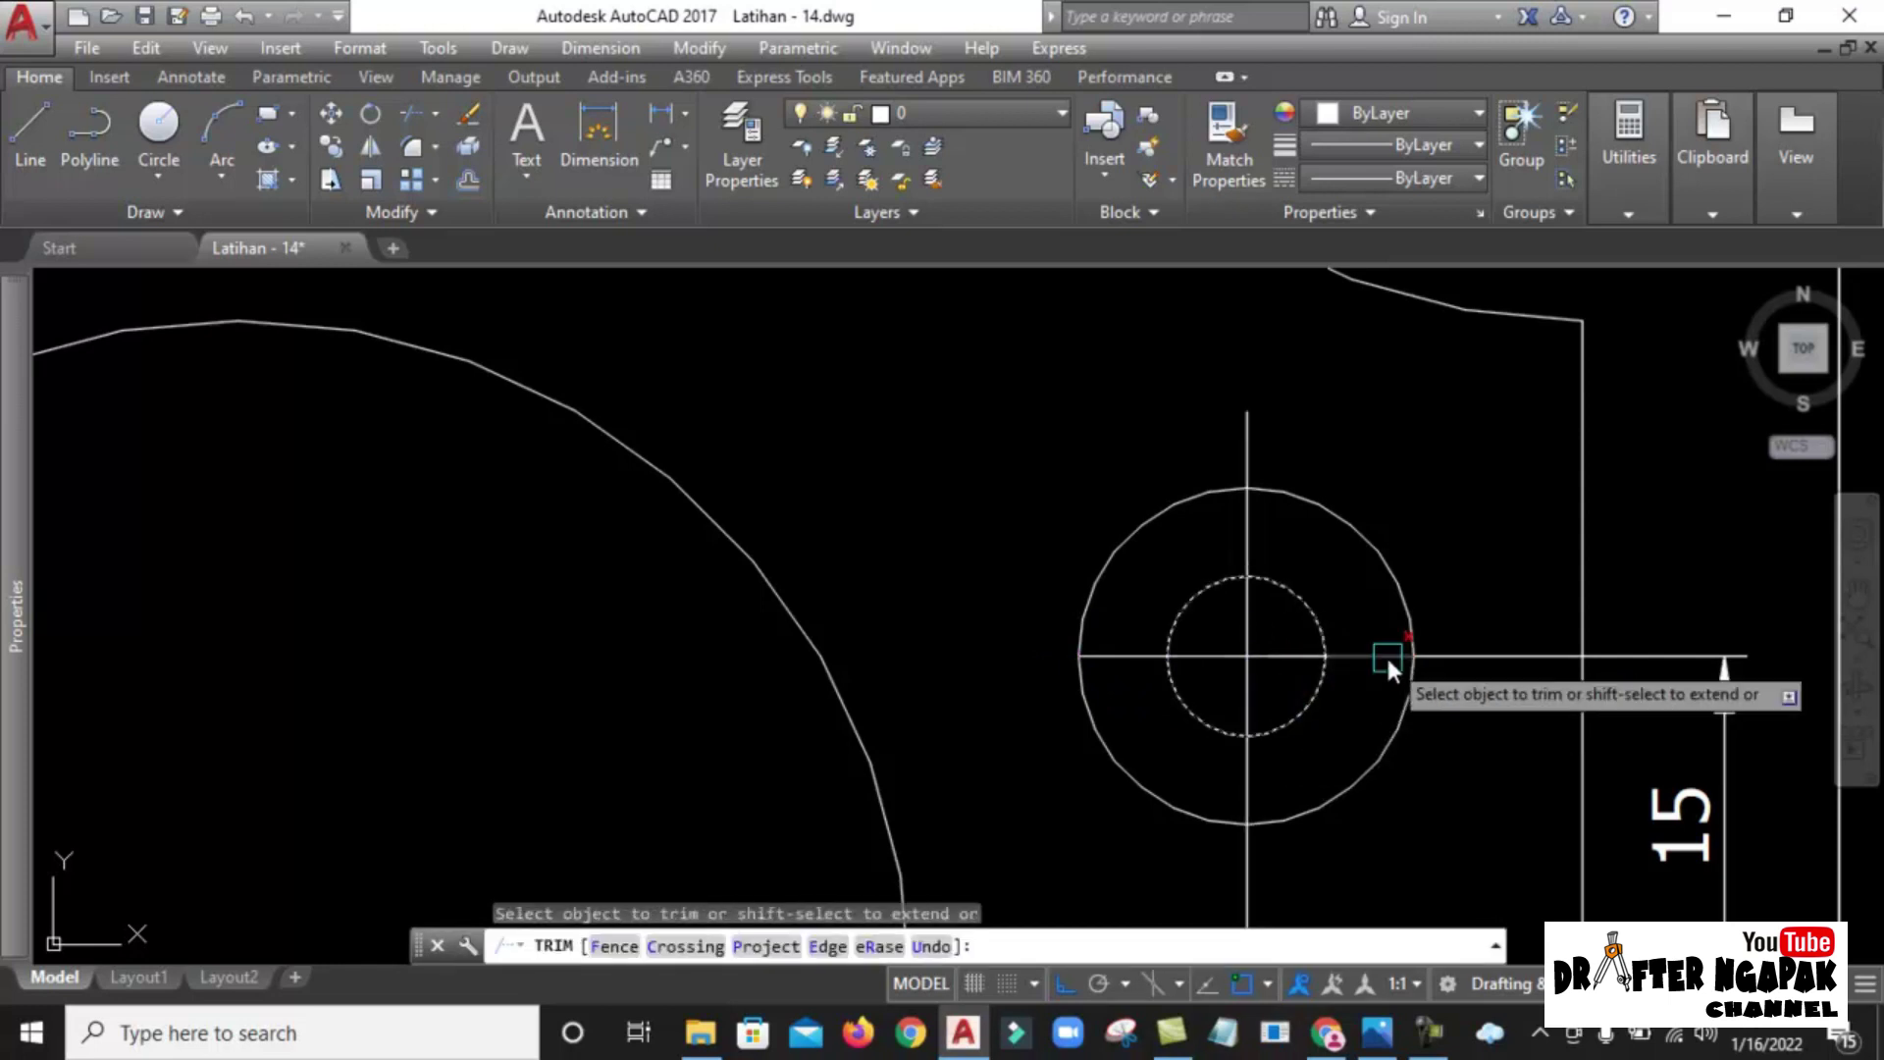
left_click(1251, 550)
left_click(1110, 659)
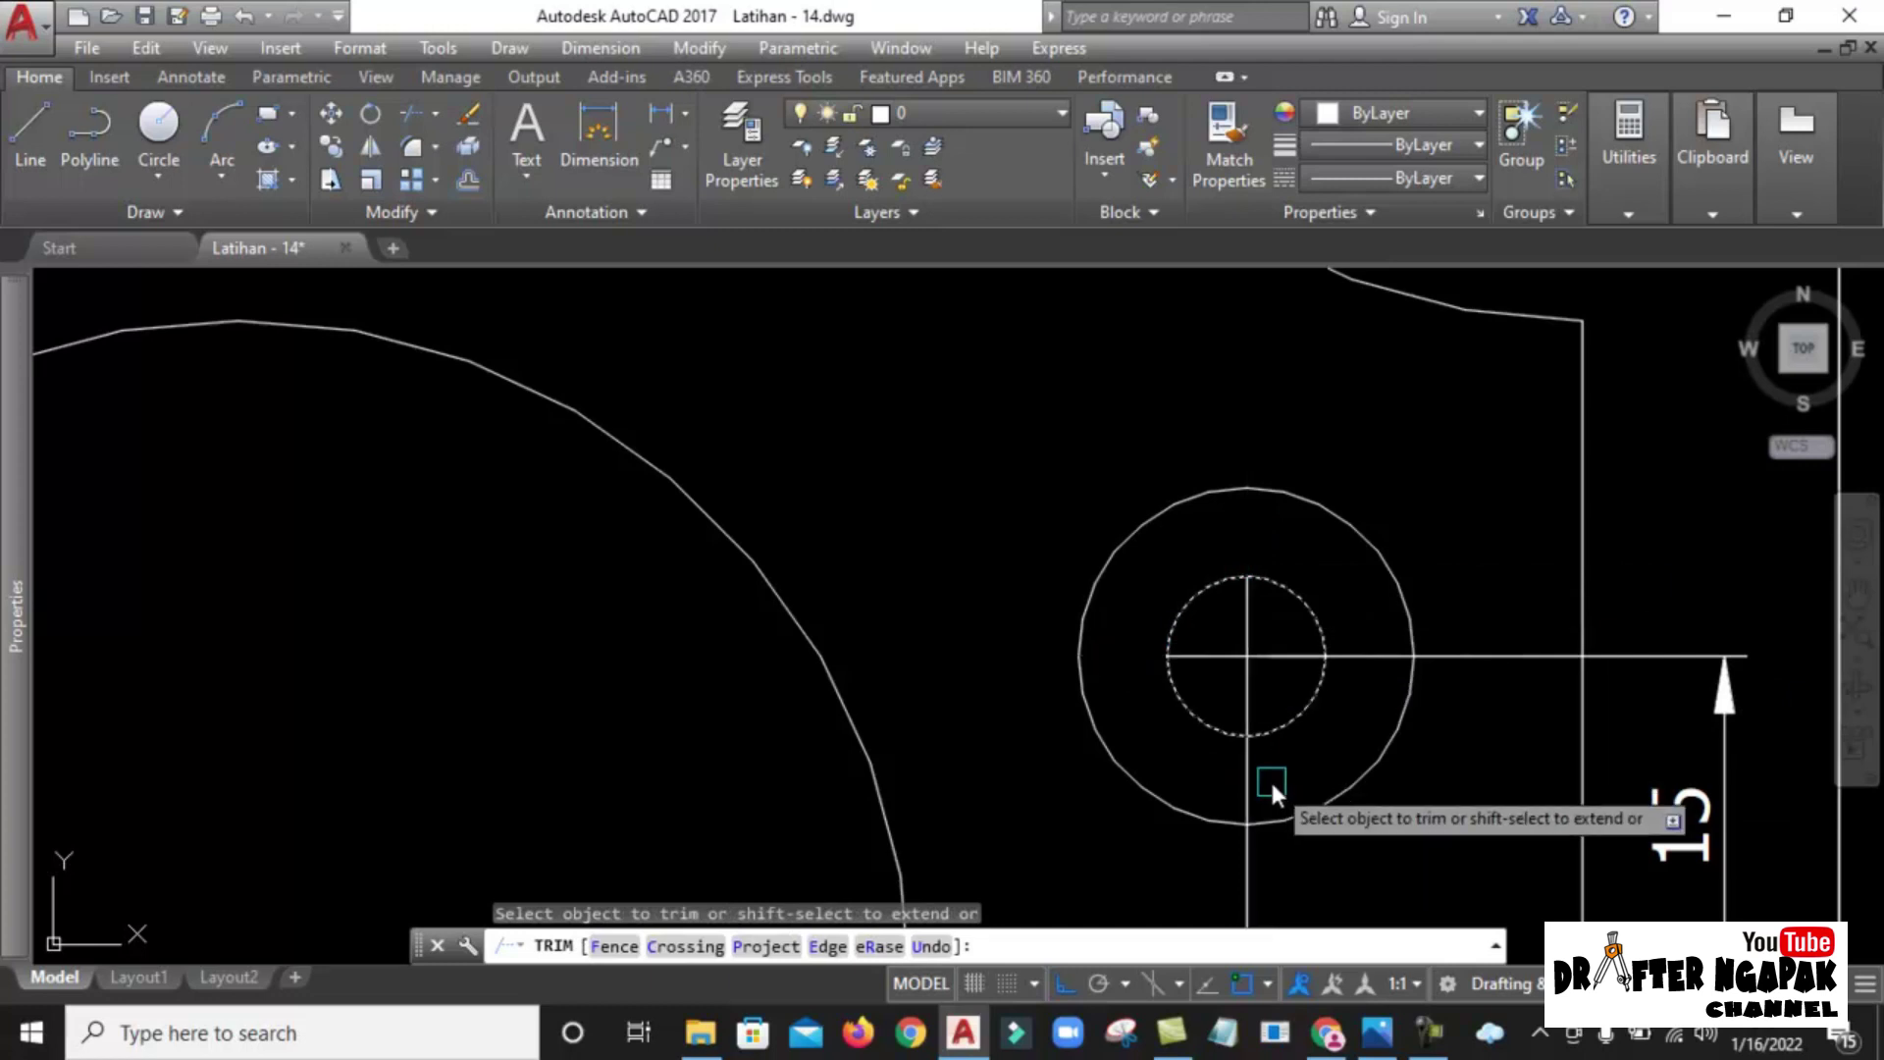
left_click(1250, 776)
key("Return")
left_click(1298, 711)
key("Delete")
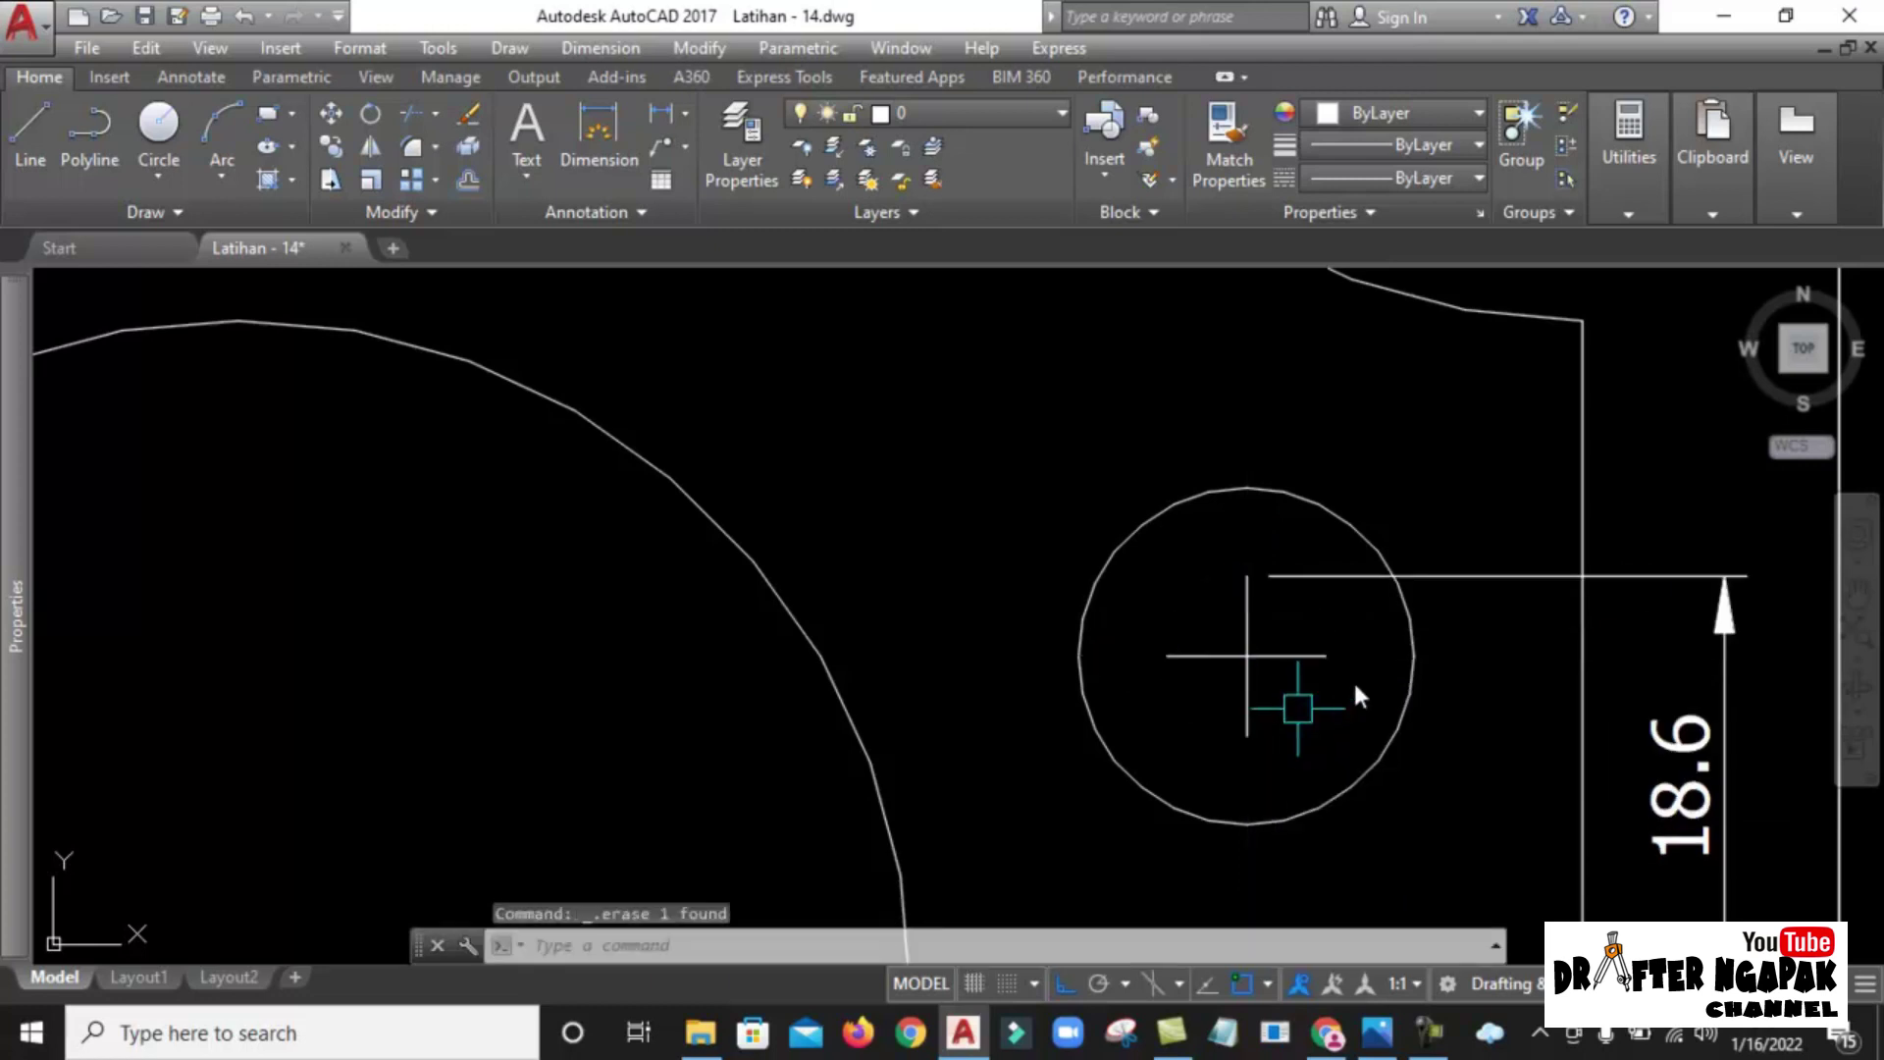
Move the 15 dimension's measuring point to the hole centre and select the centre cross lines.
left_click(1488, 579)
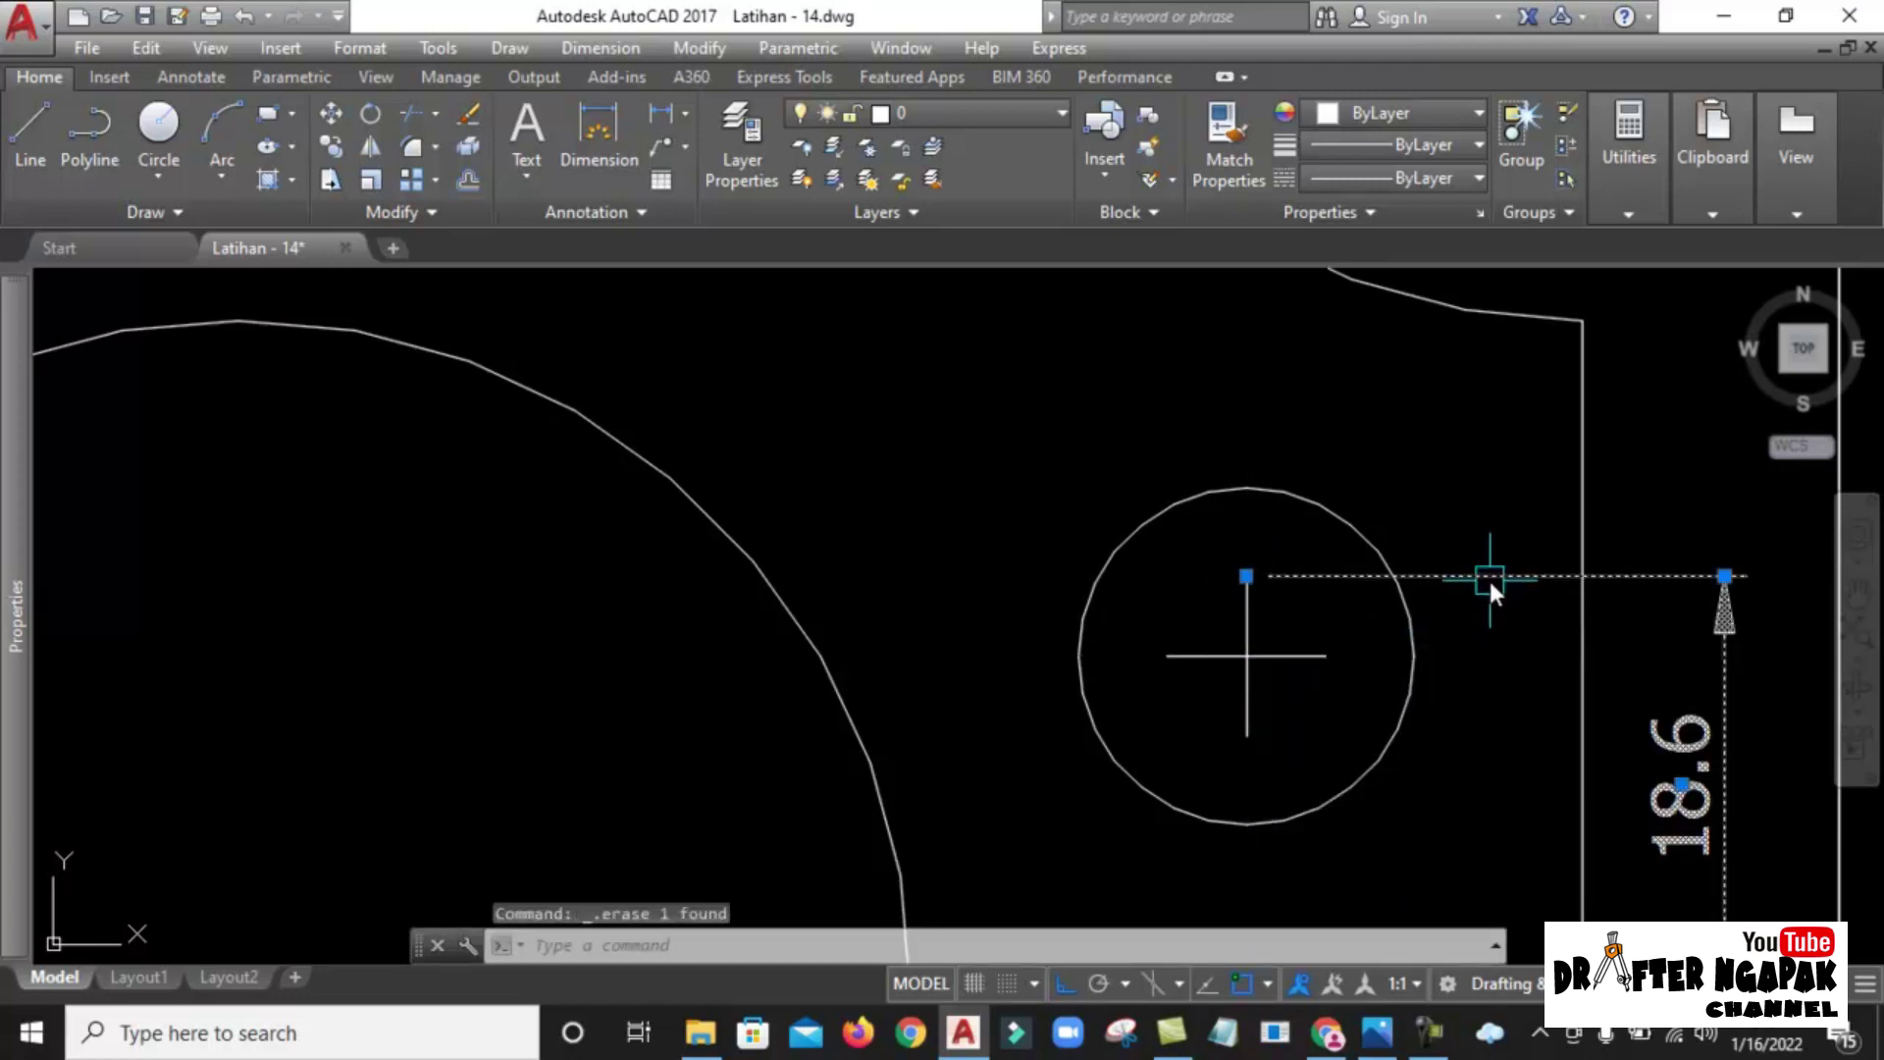
left_click(1247, 578)
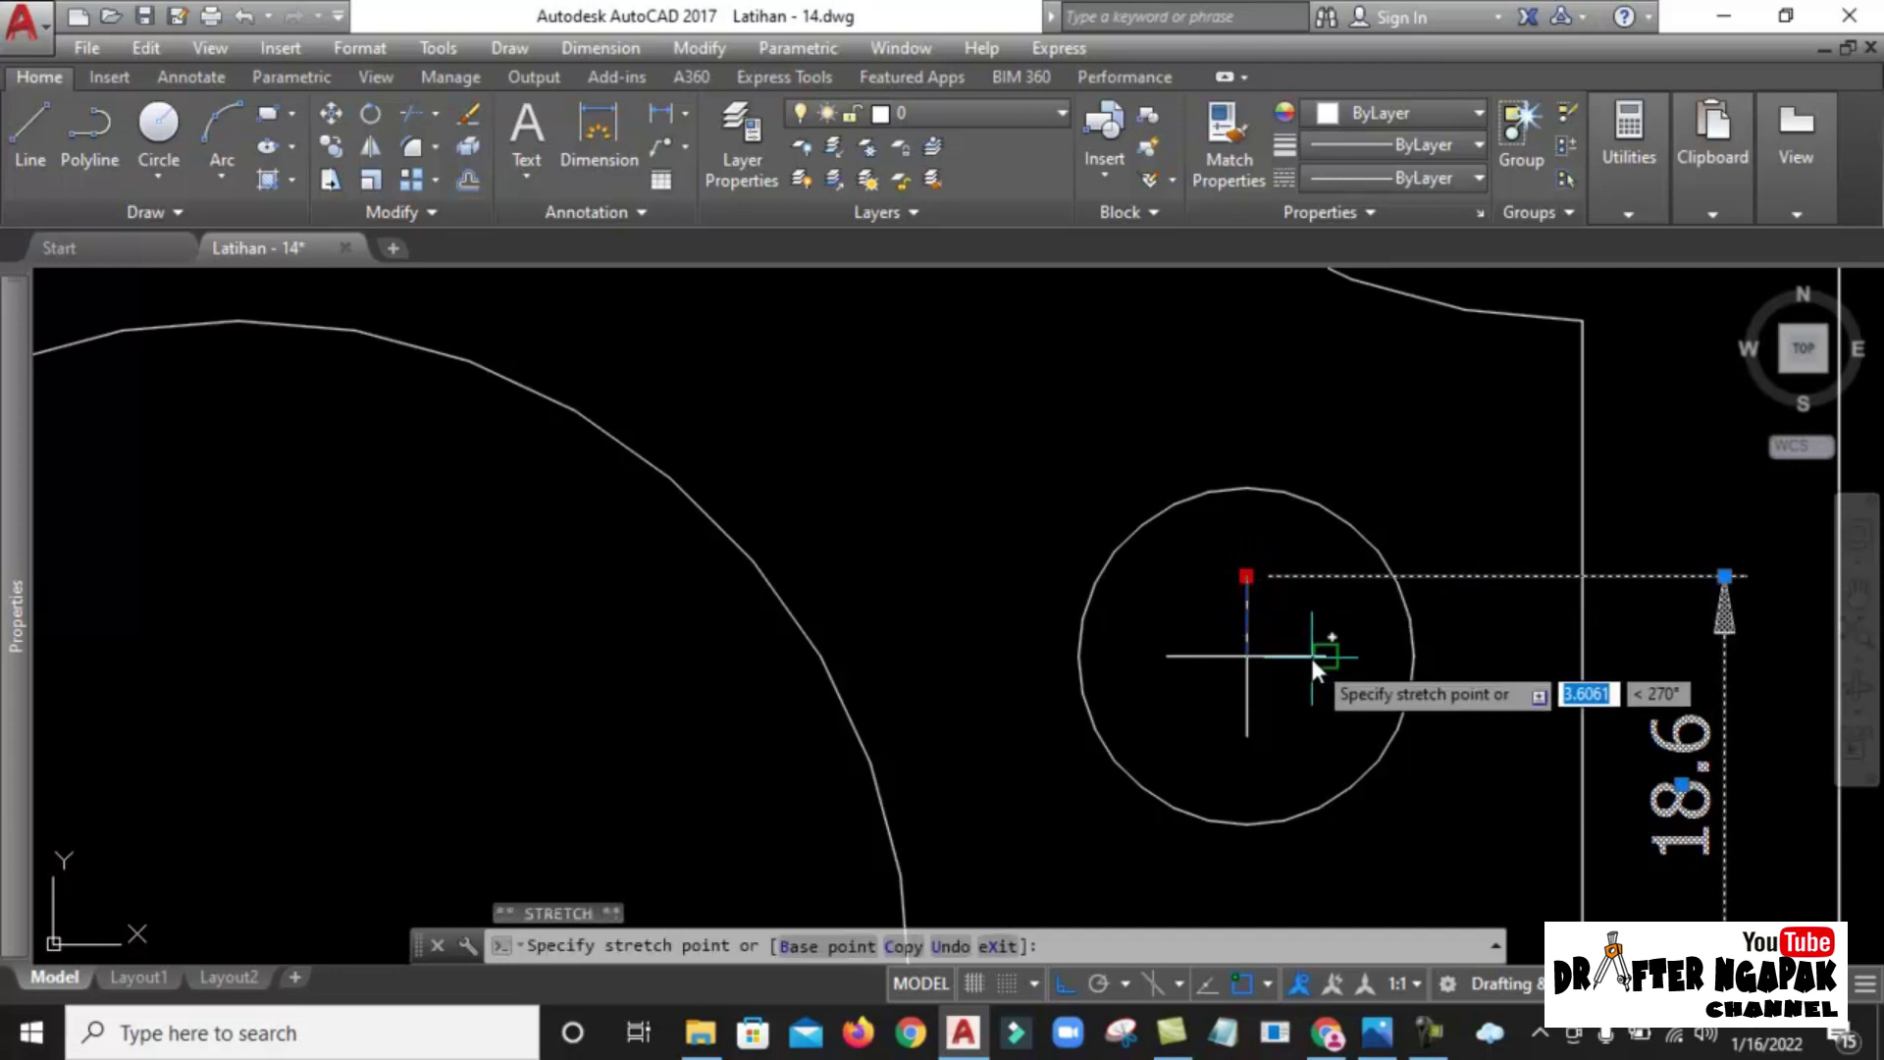
left_click(1248, 656)
key("Escape")
left_click_drag(1246, 728, 1209, 707)
left_click(1198, 659)
In Properties, give both cross lines the CENTER linetype and linetype scale 0.2.
type("ch")
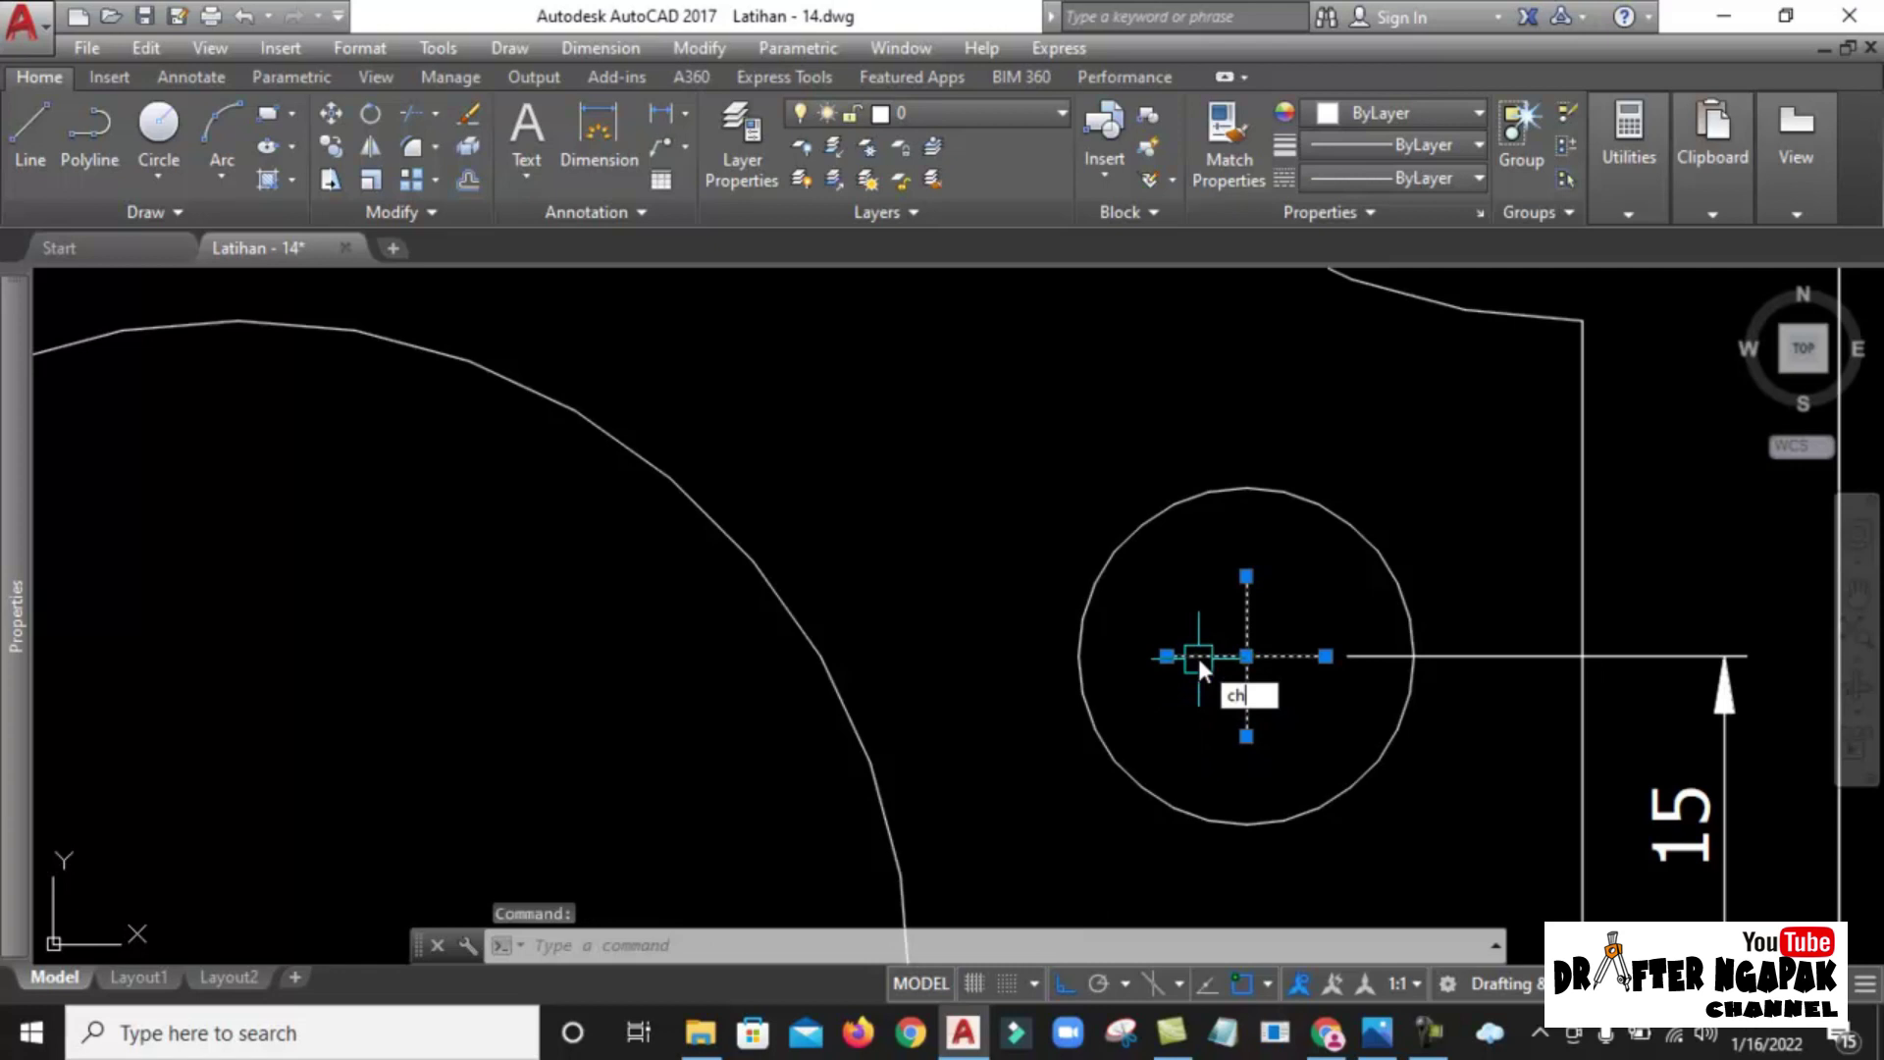
key("Return")
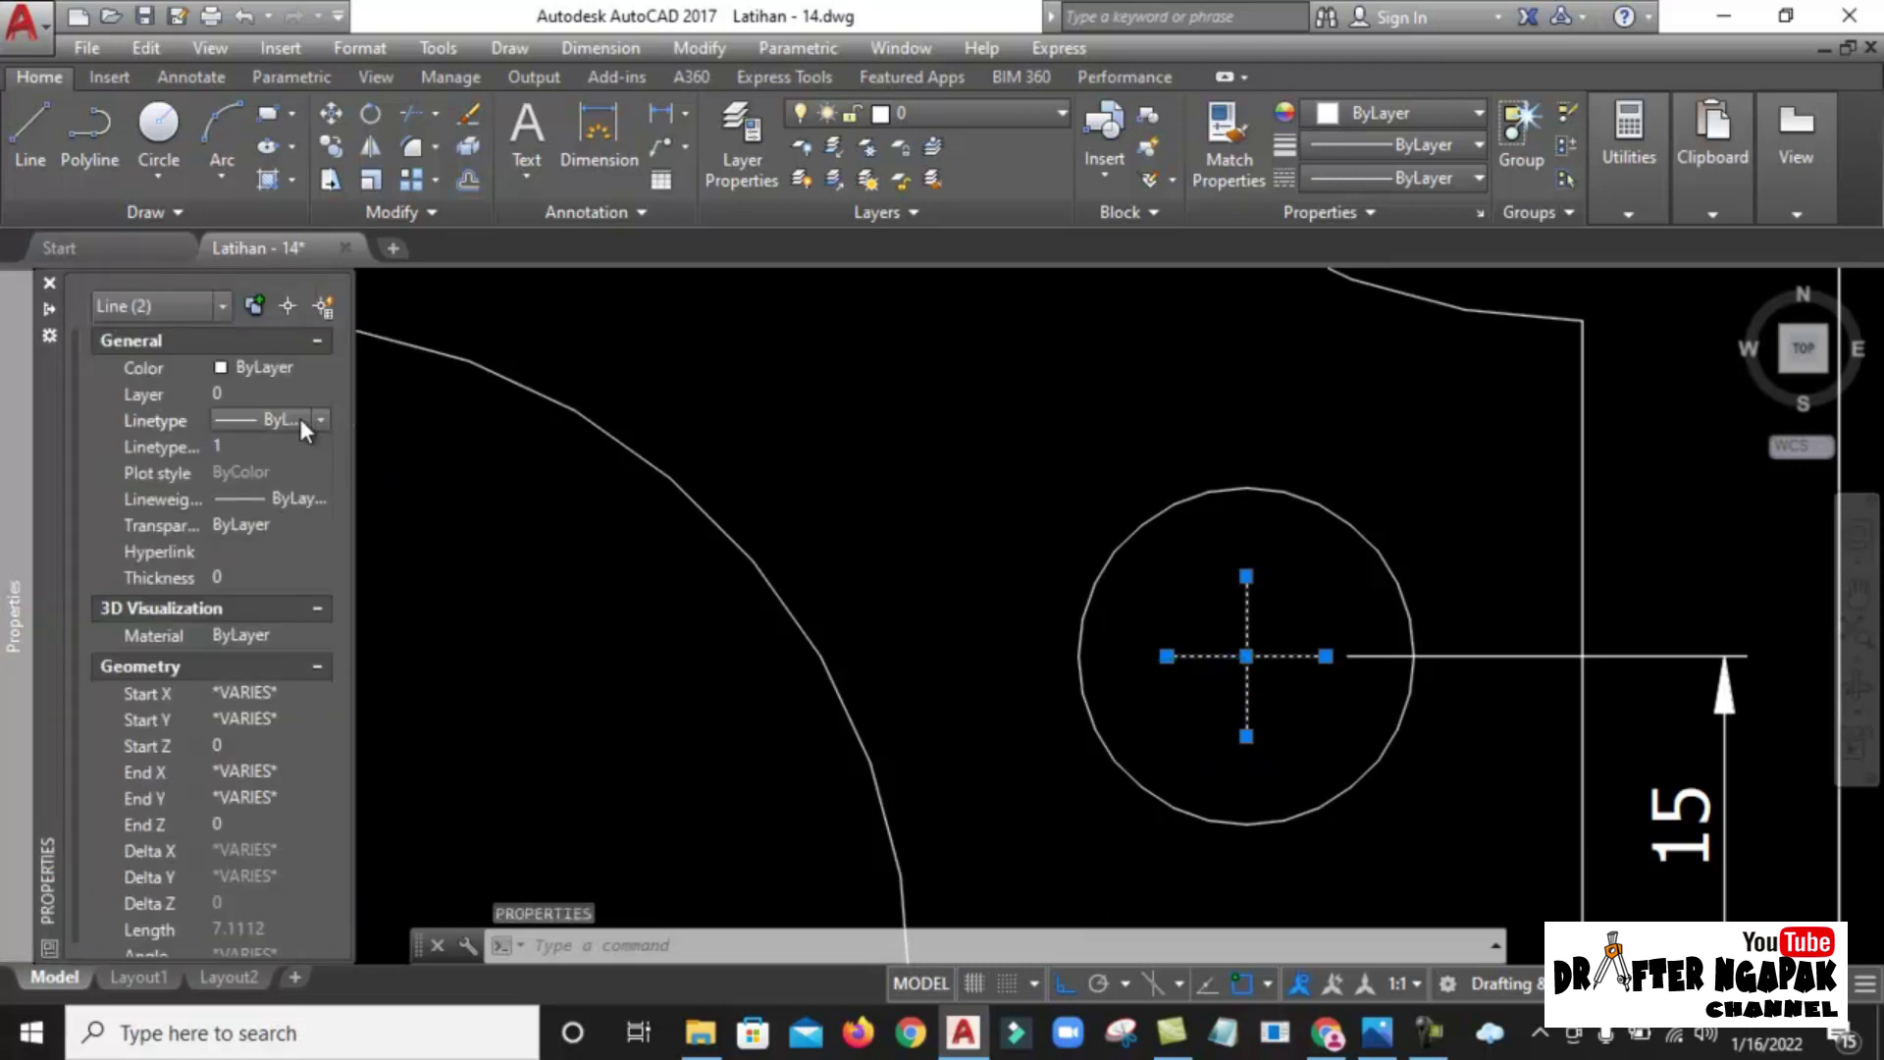
left_click(297, 418)
left_click(281, 489)
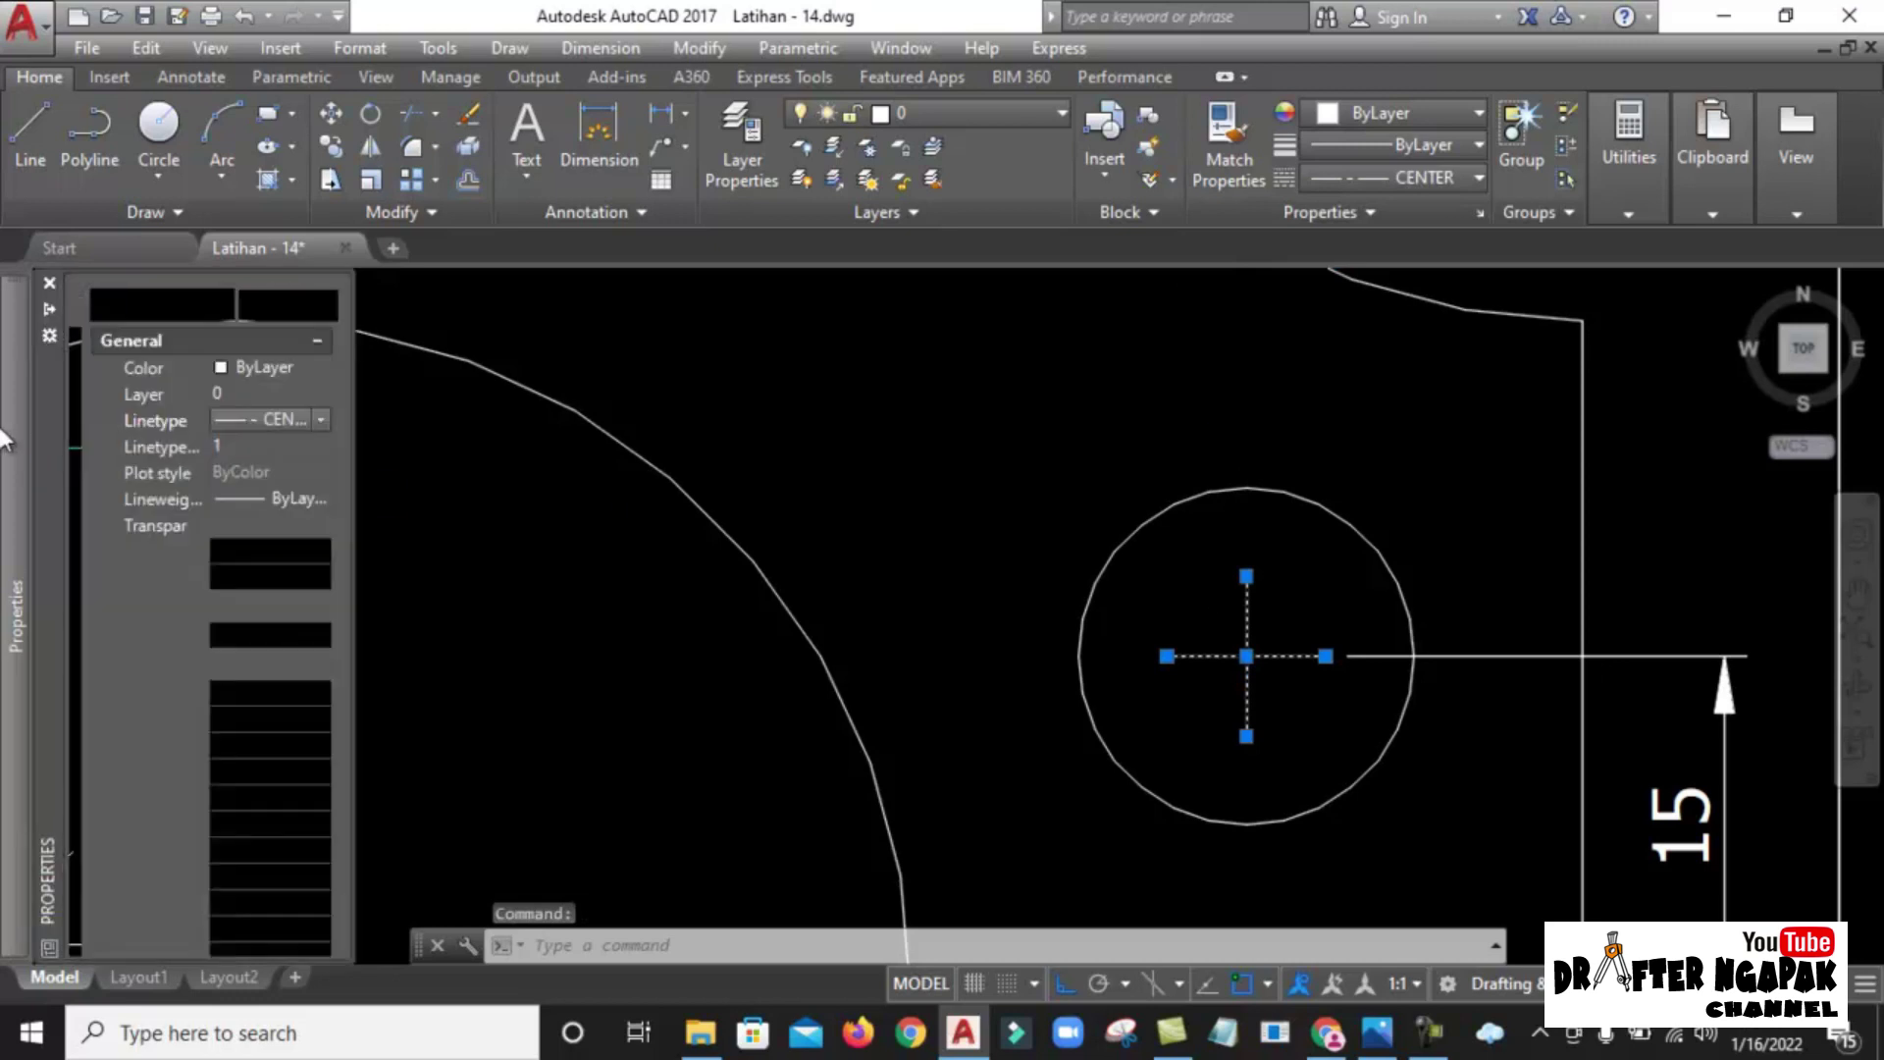
mouse_move(14, 603)
left_click(236, 445)
type(".2")
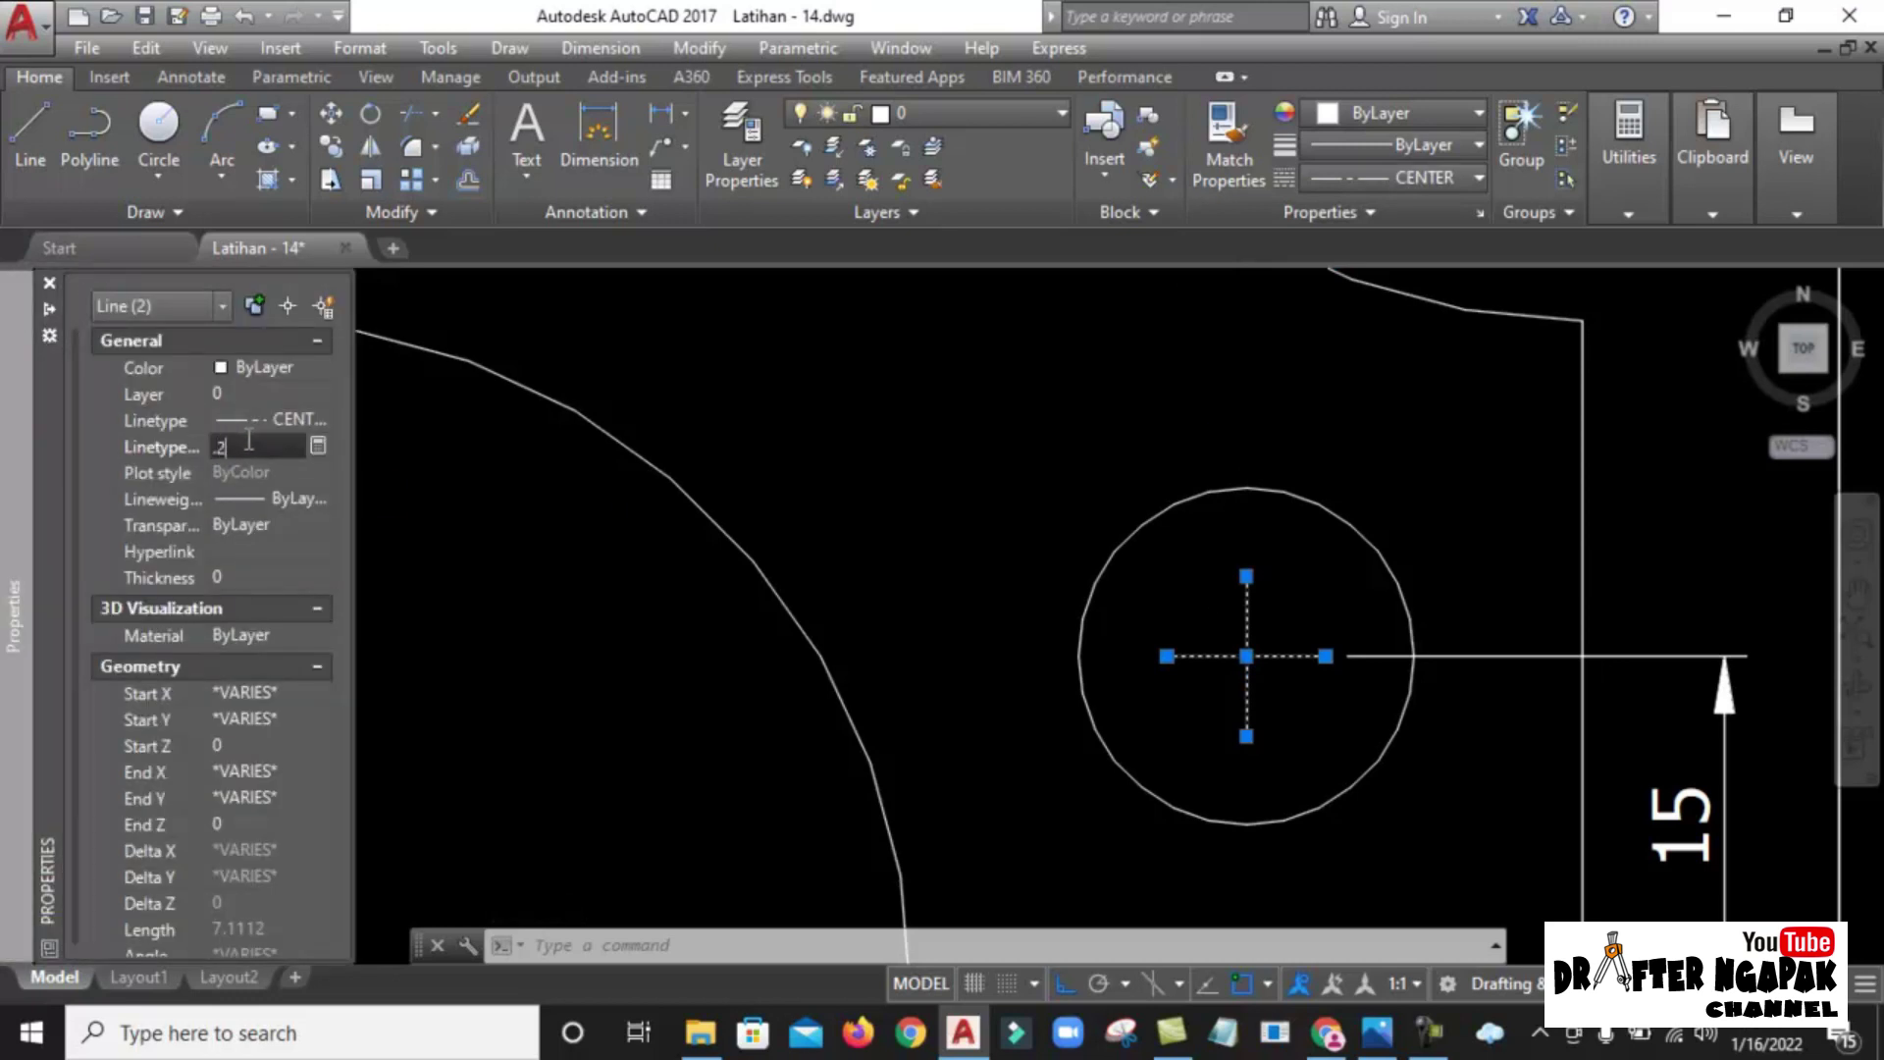
key("Return")
key("Escape")
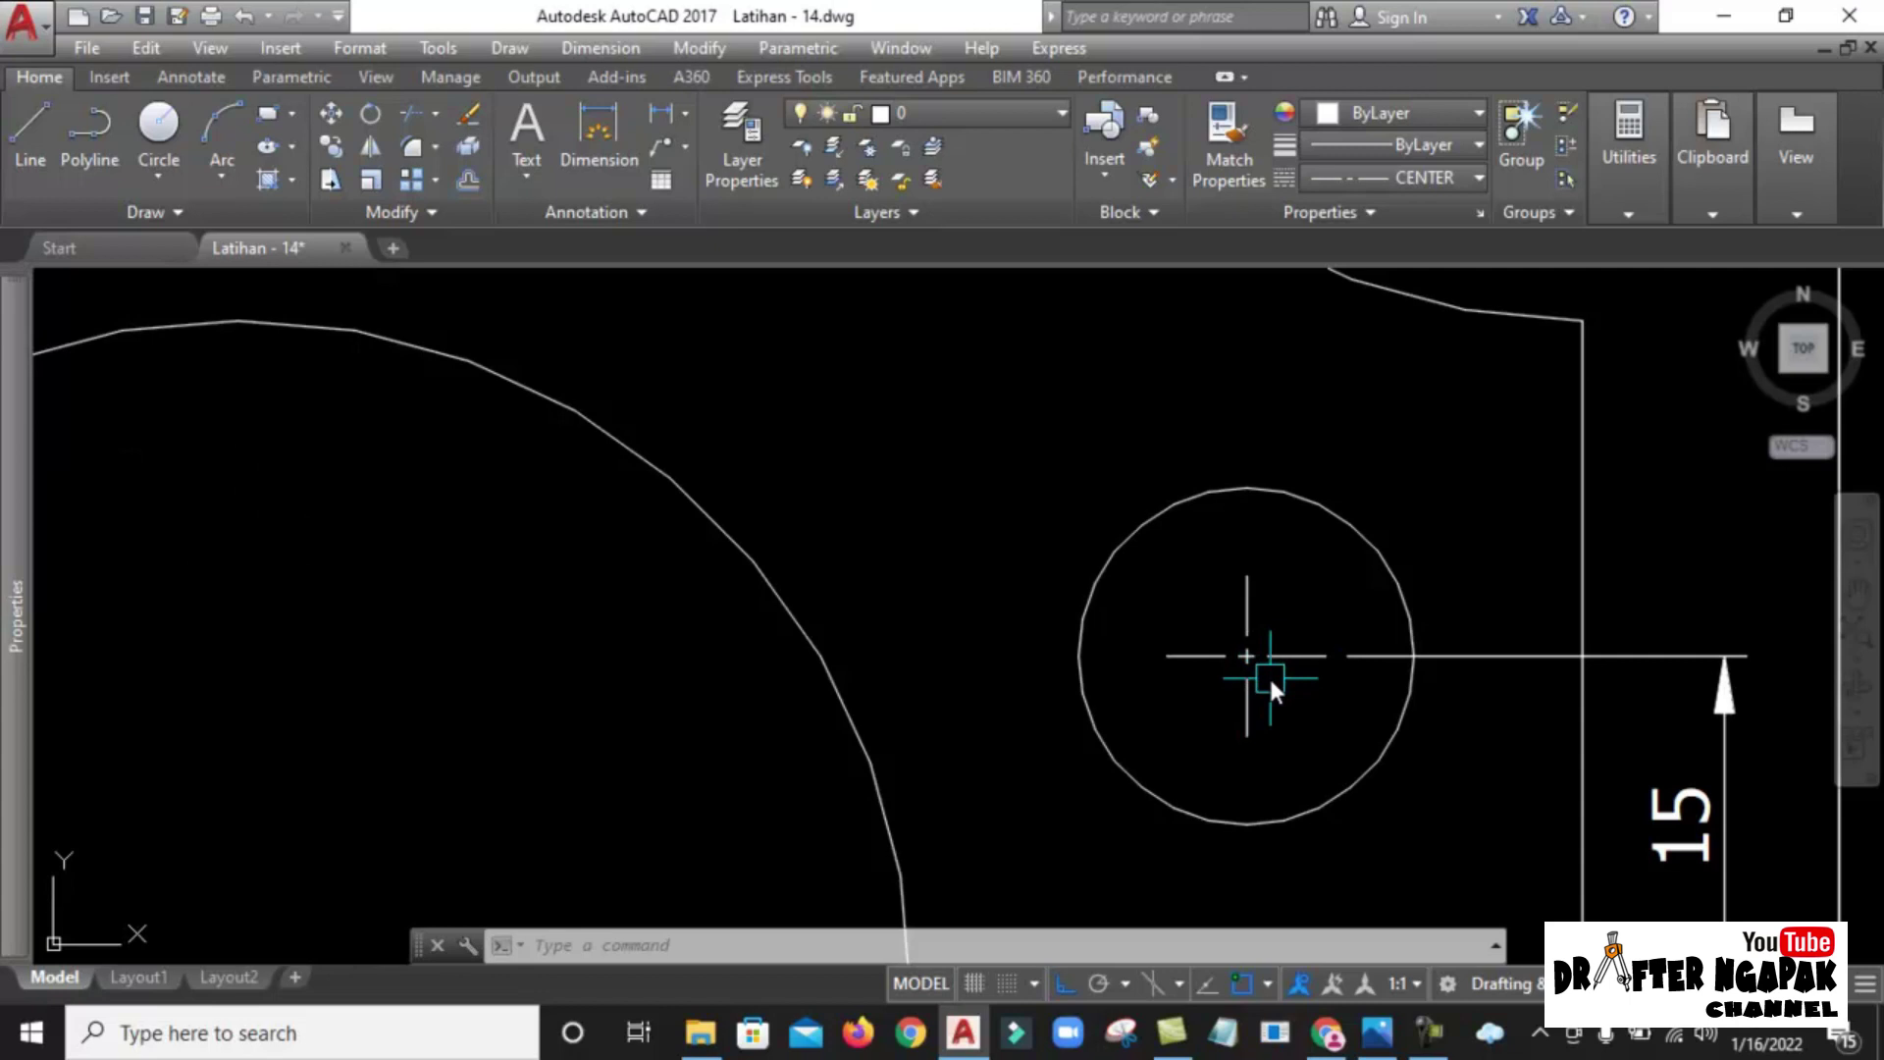
scroll(1384, 658, "down", 5)
scroll(1345, 667, "up", 1)
scroll(1367, 696, "down", 2)
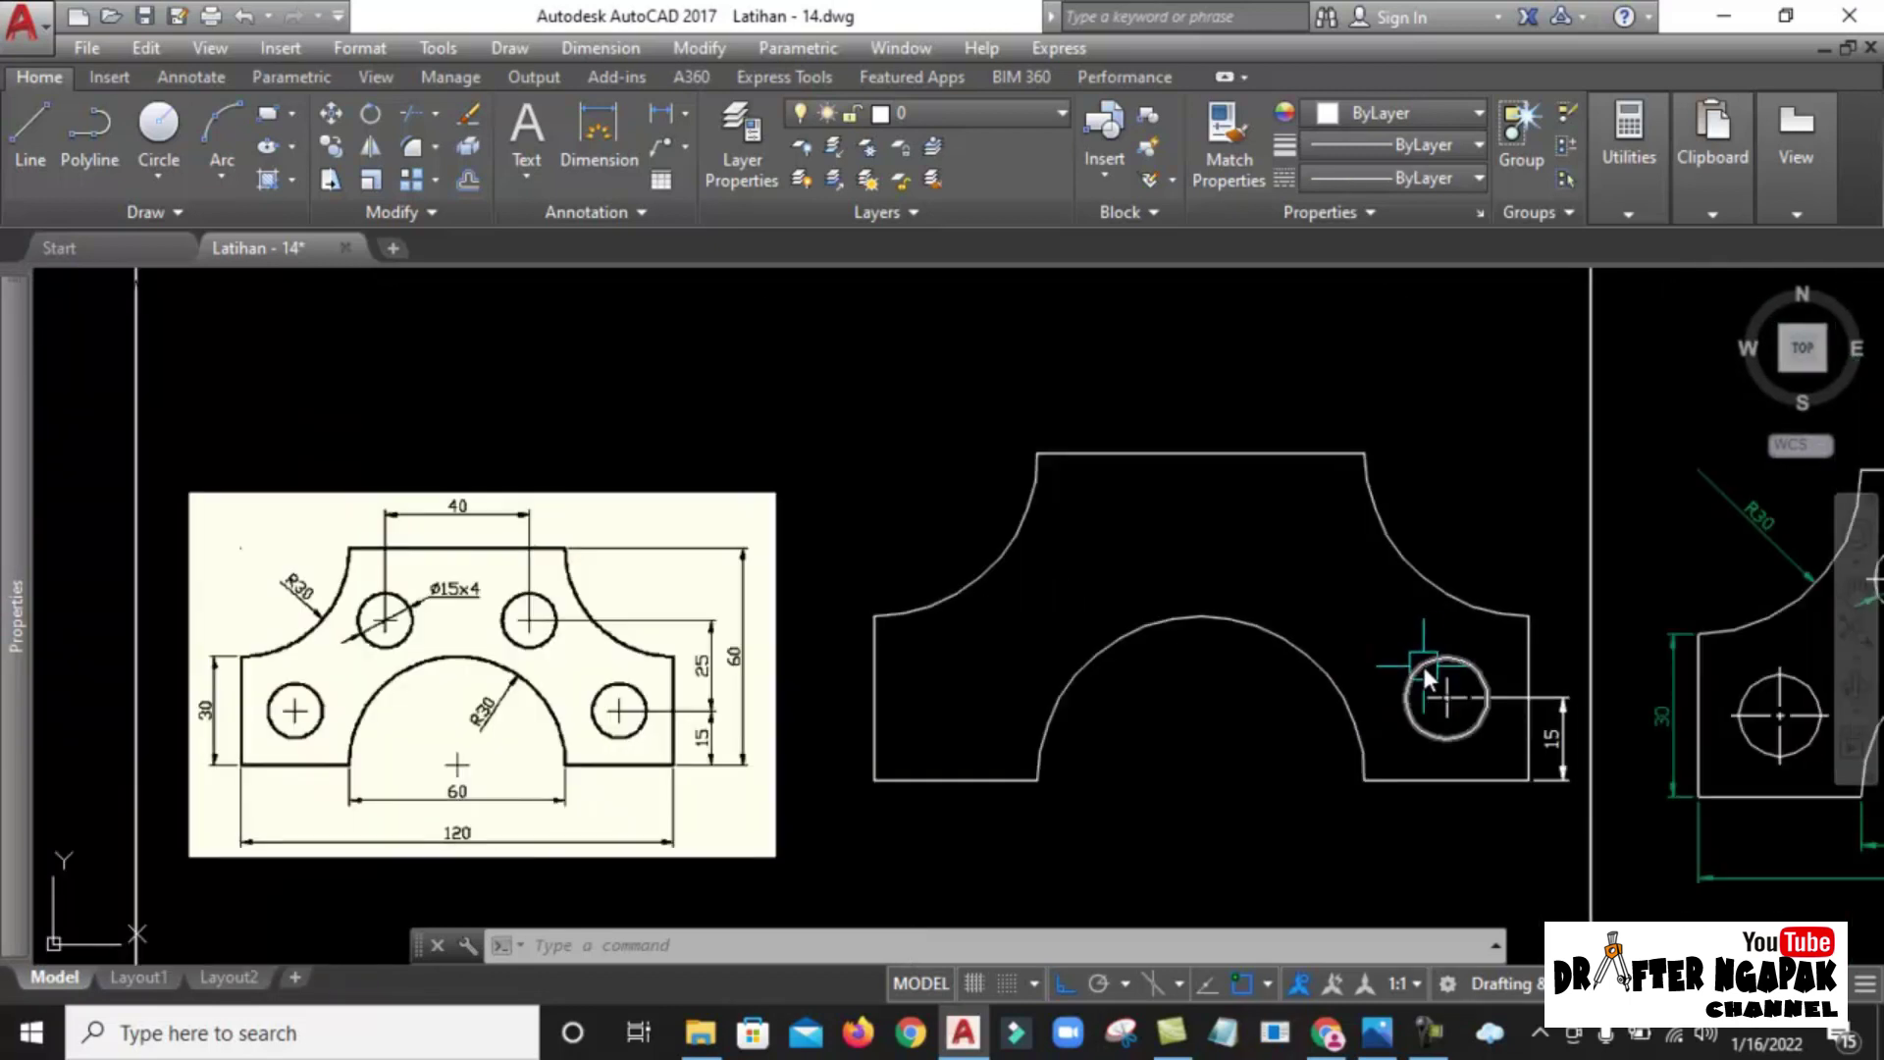
scroll(626, 692, "up", 2)
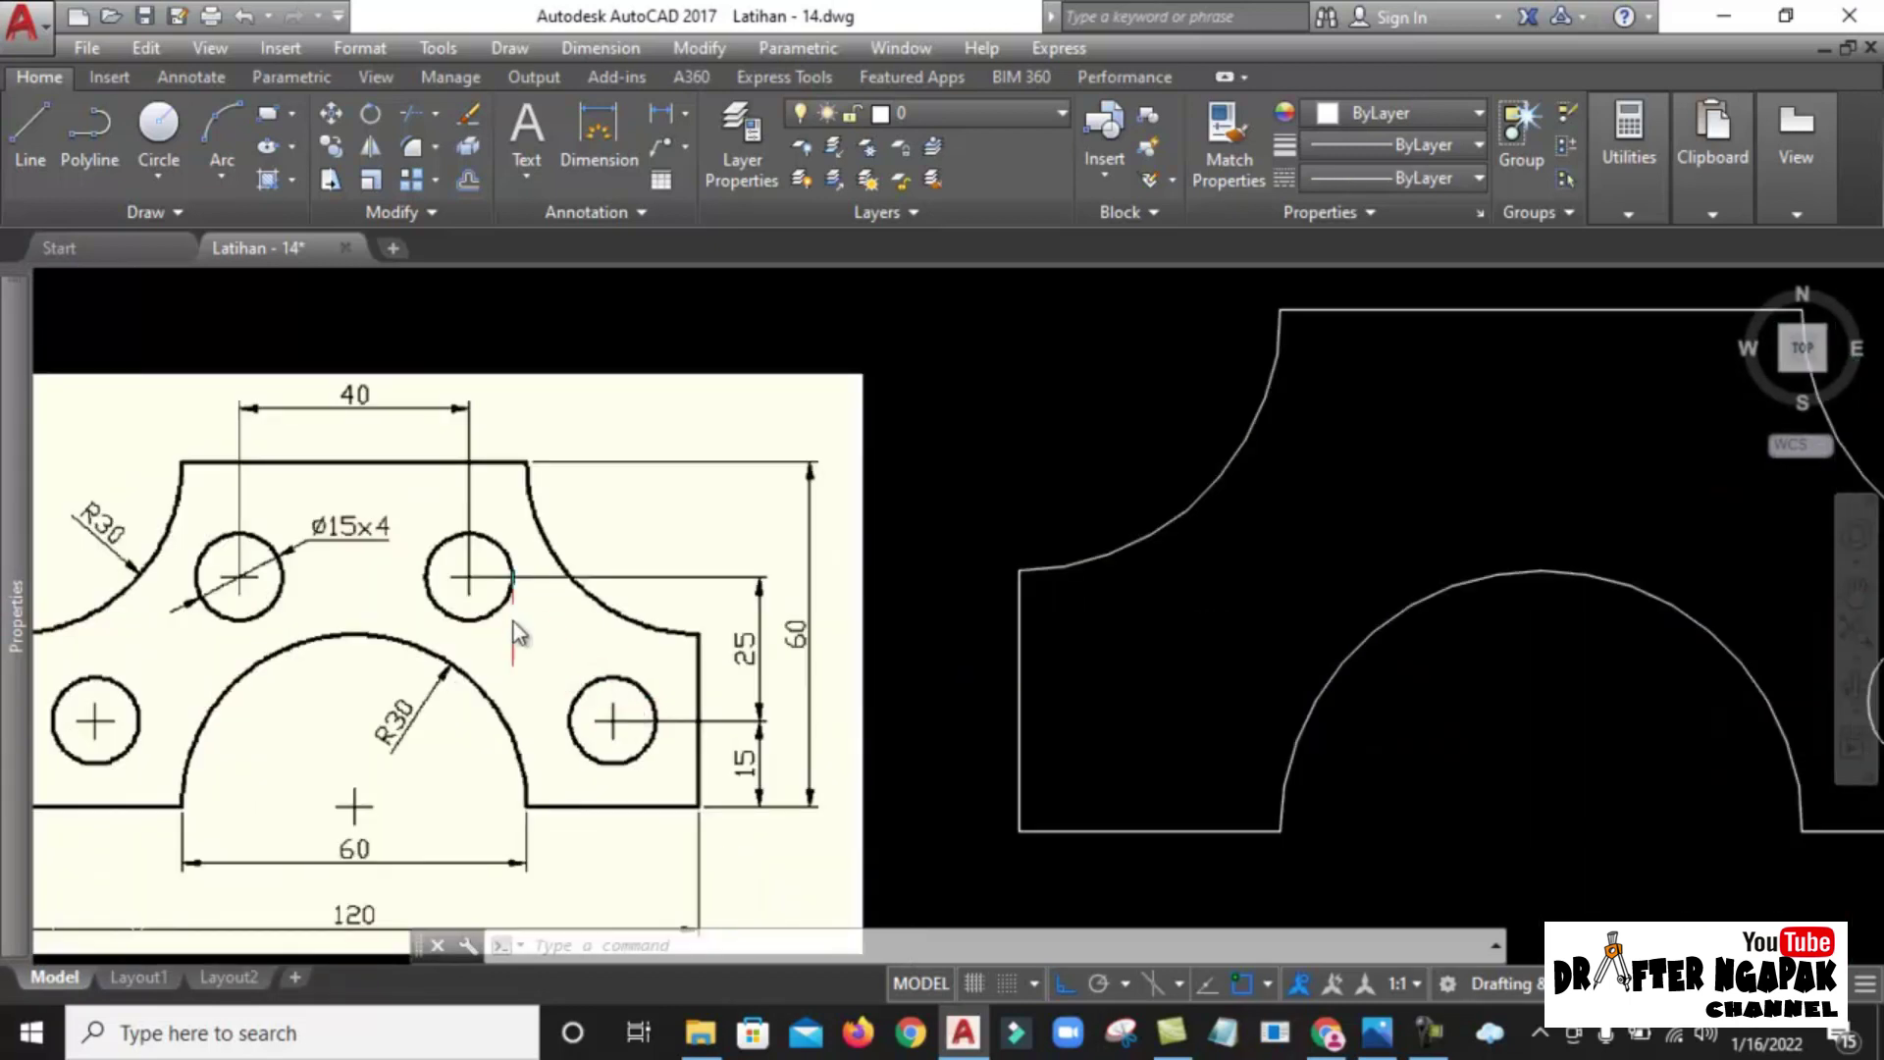
scroll(610, 695, "up", 2)
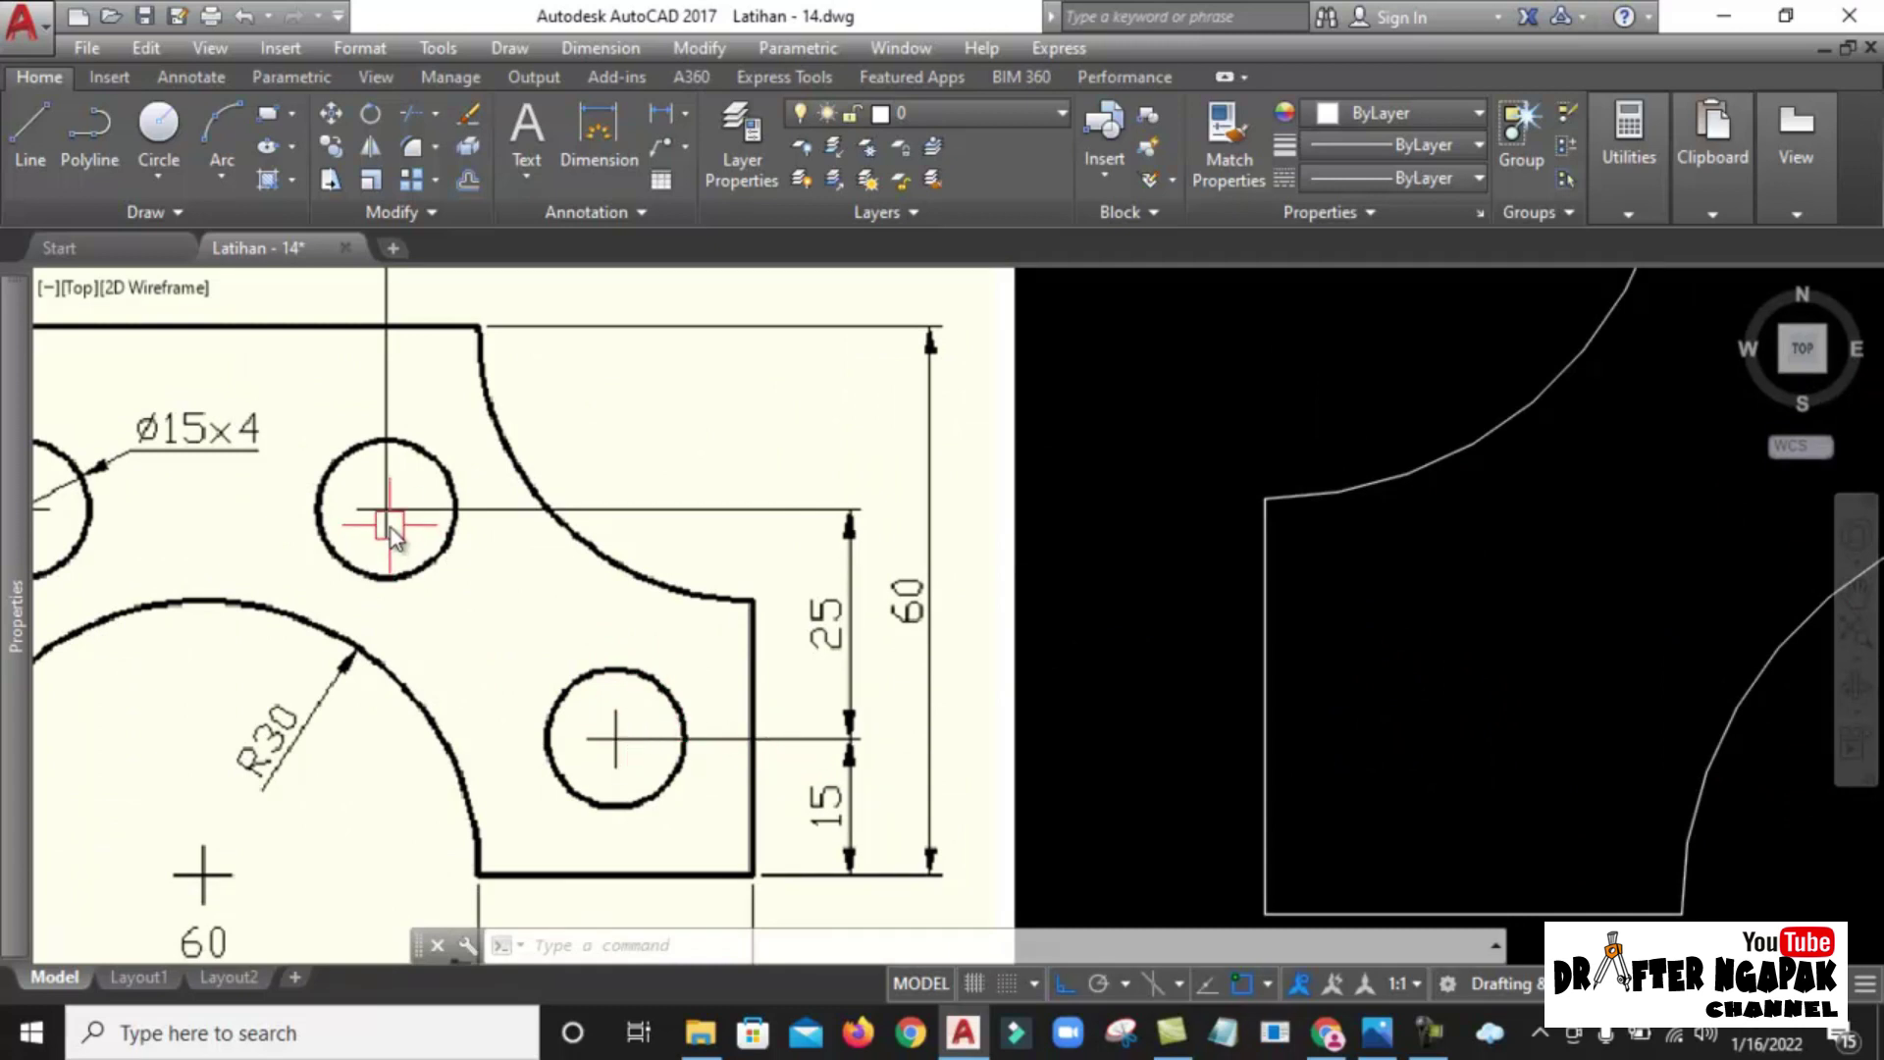
scroll(391, 530, "down", 4)
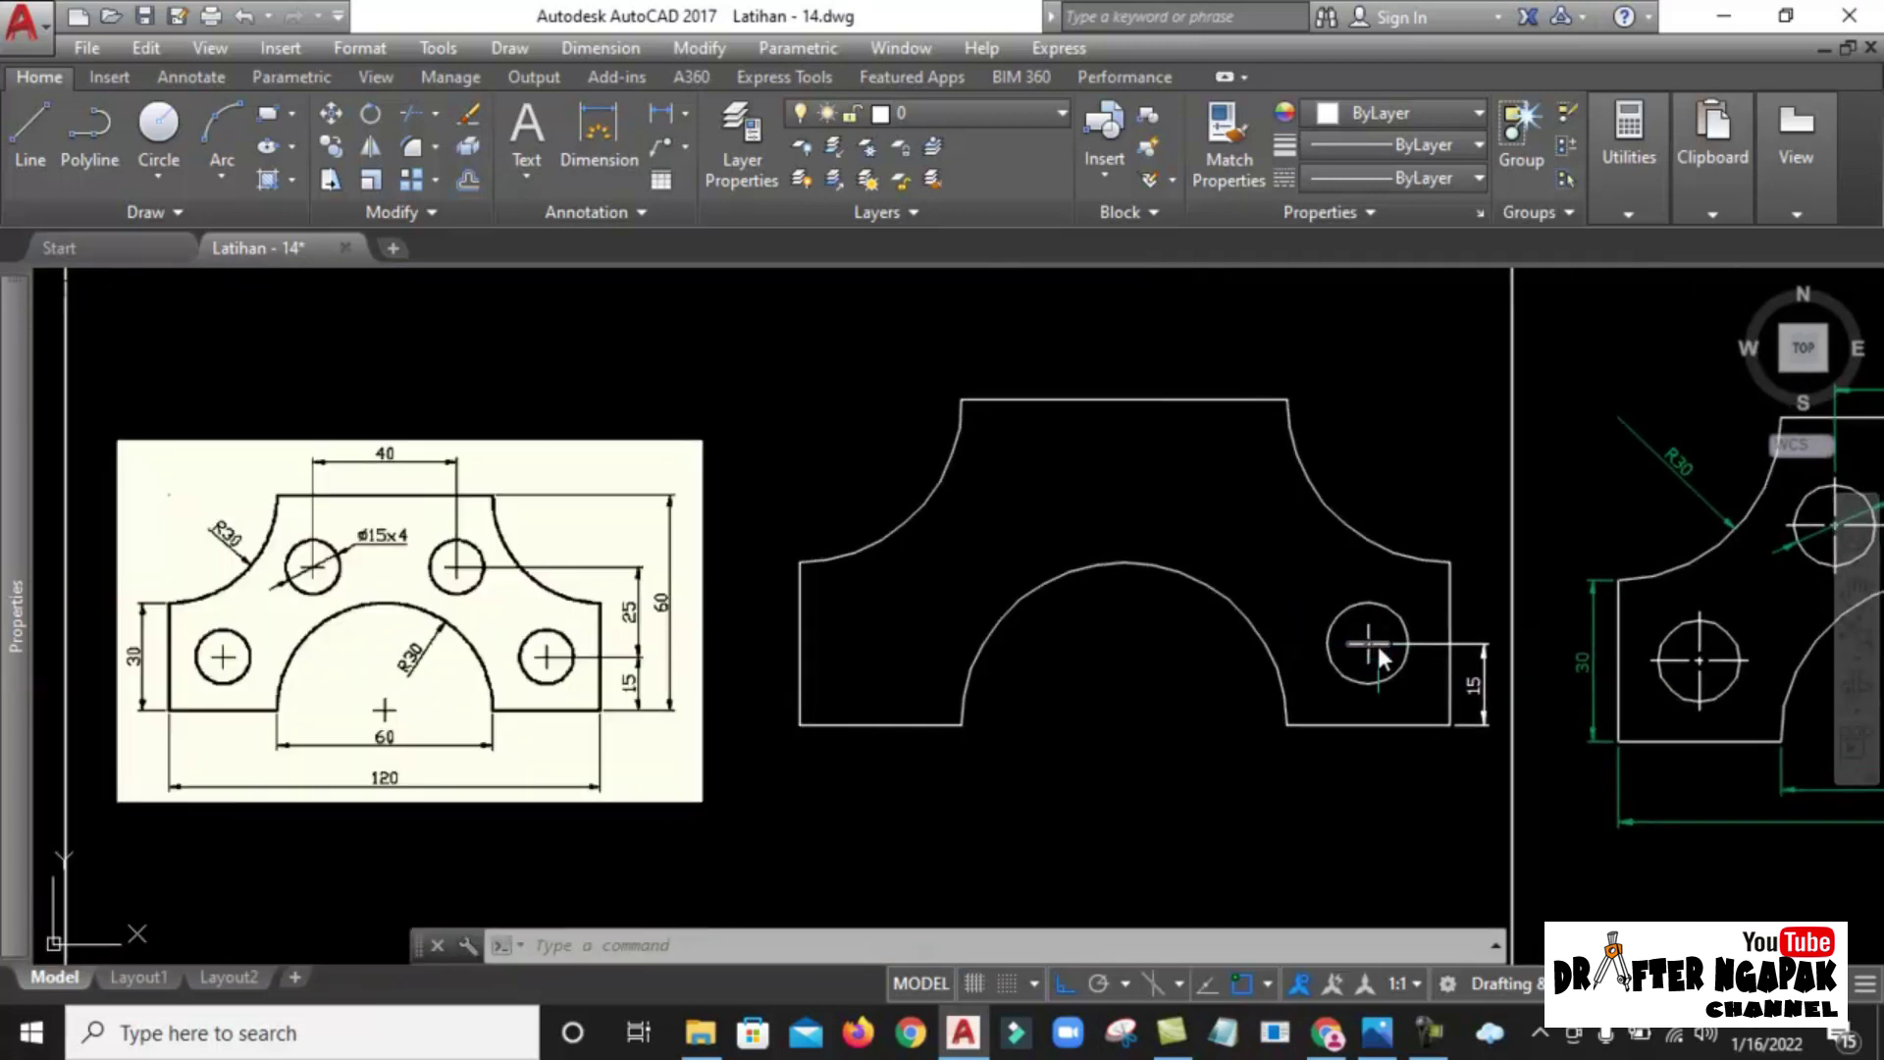
scroll(1377, 645, "up", 2)
type("l")
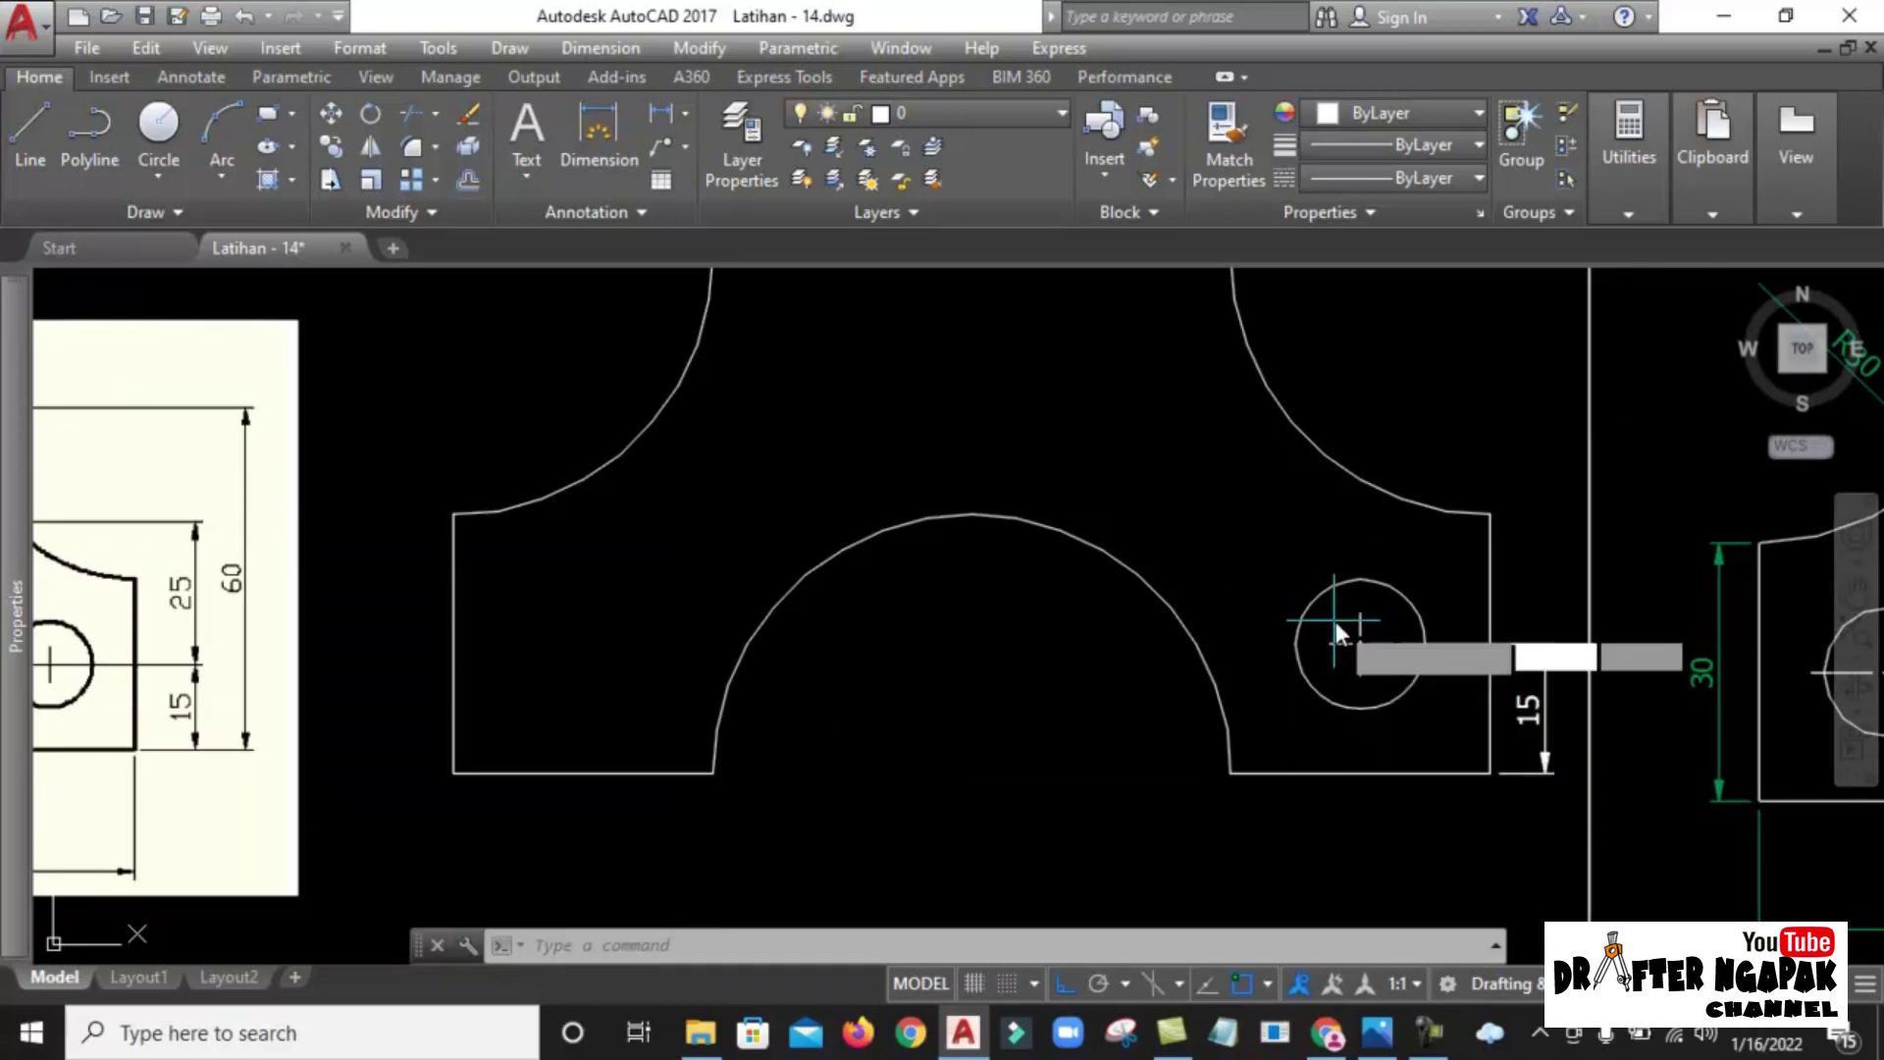
Draw a horizontal line from the small hole's centre leftwards across the plate.
key("Return")
left_click(1358, 644)
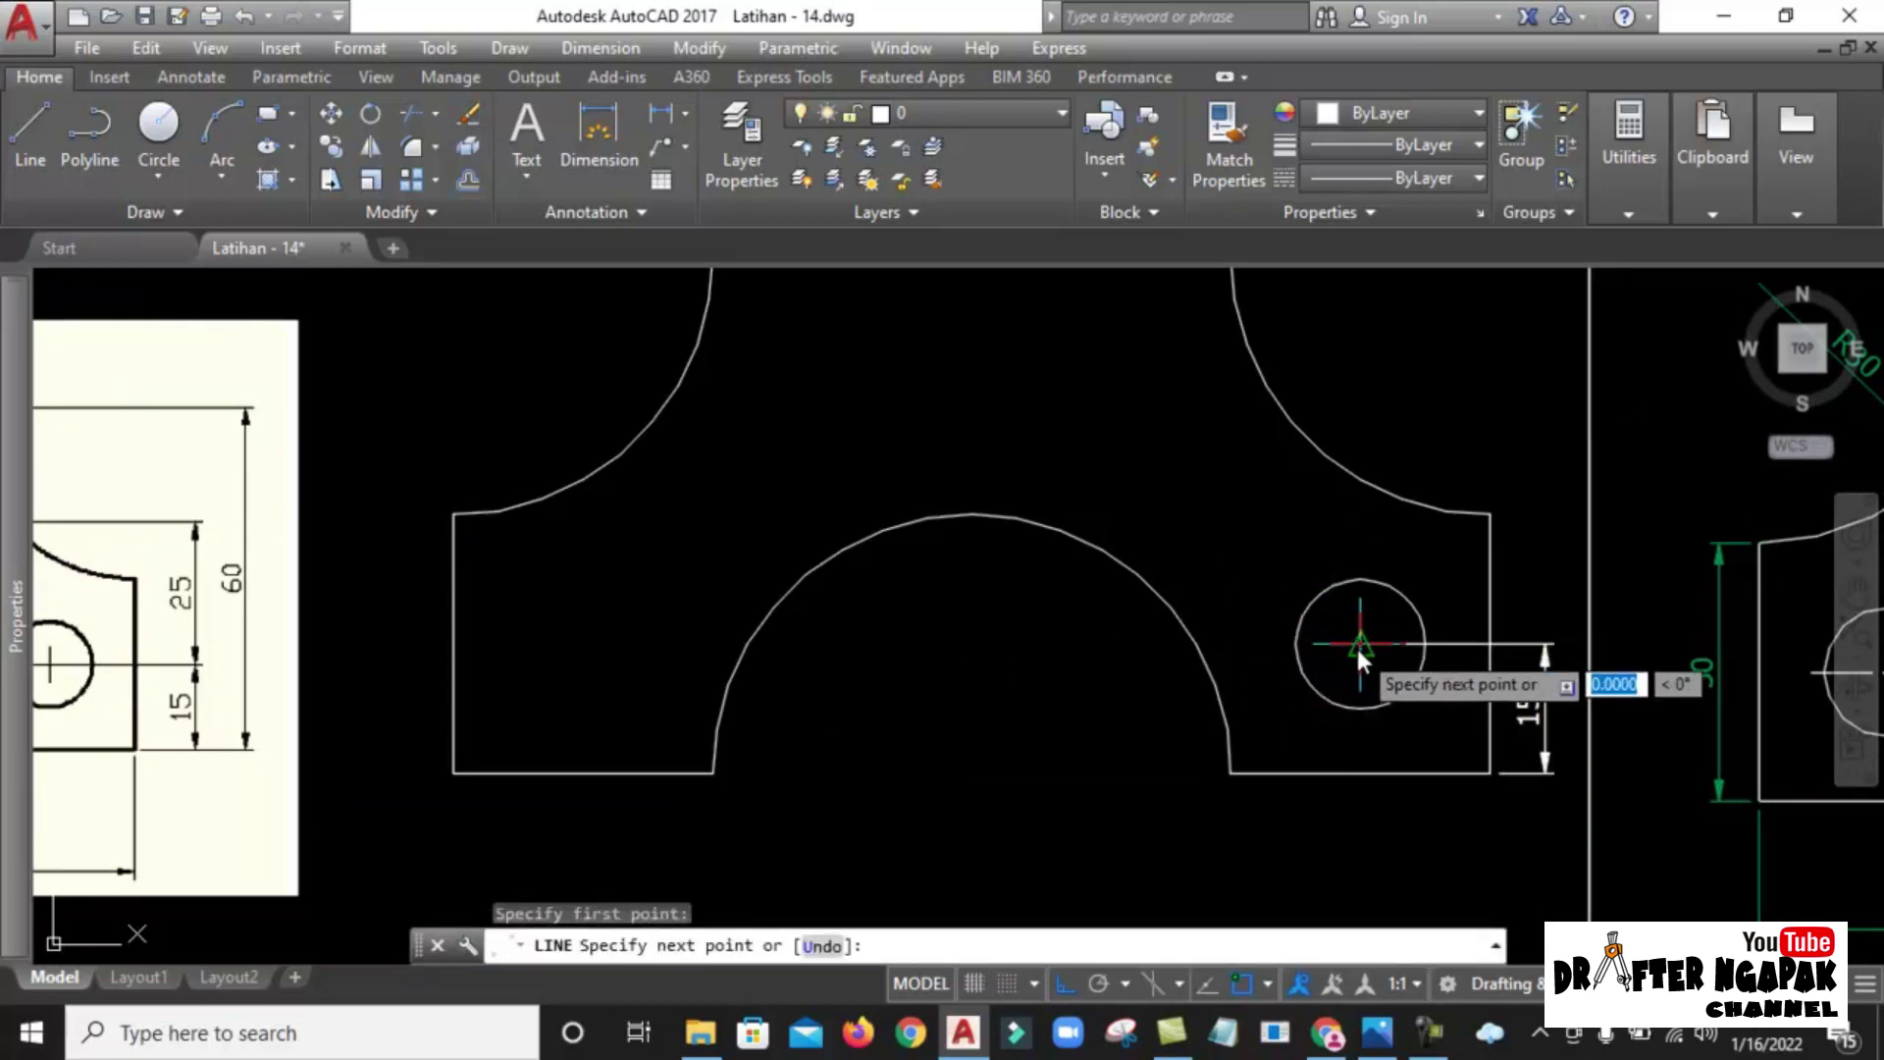
left_click(866, 709)
key("Escape")
Offset that horizontal line 25 units upward.
type("o")
key("Return")
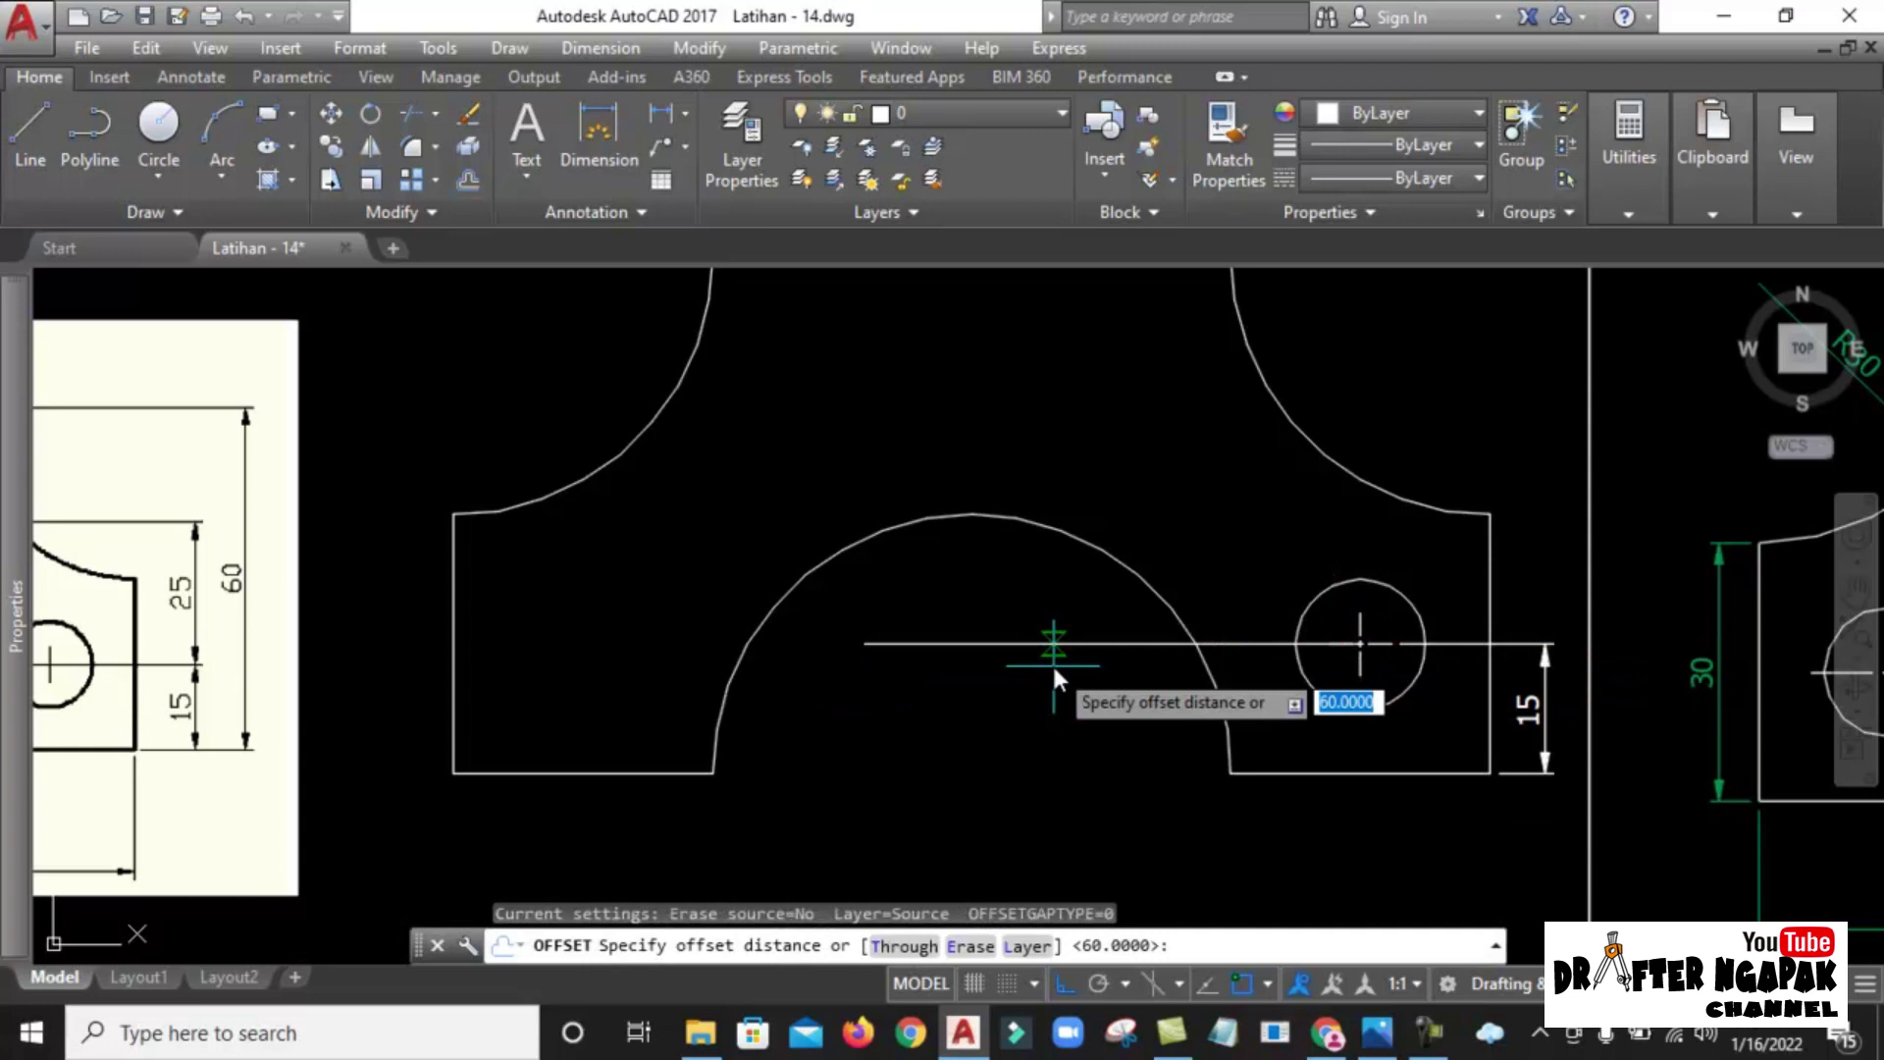
type("25")
key("Return")
left_click(1075, 640)
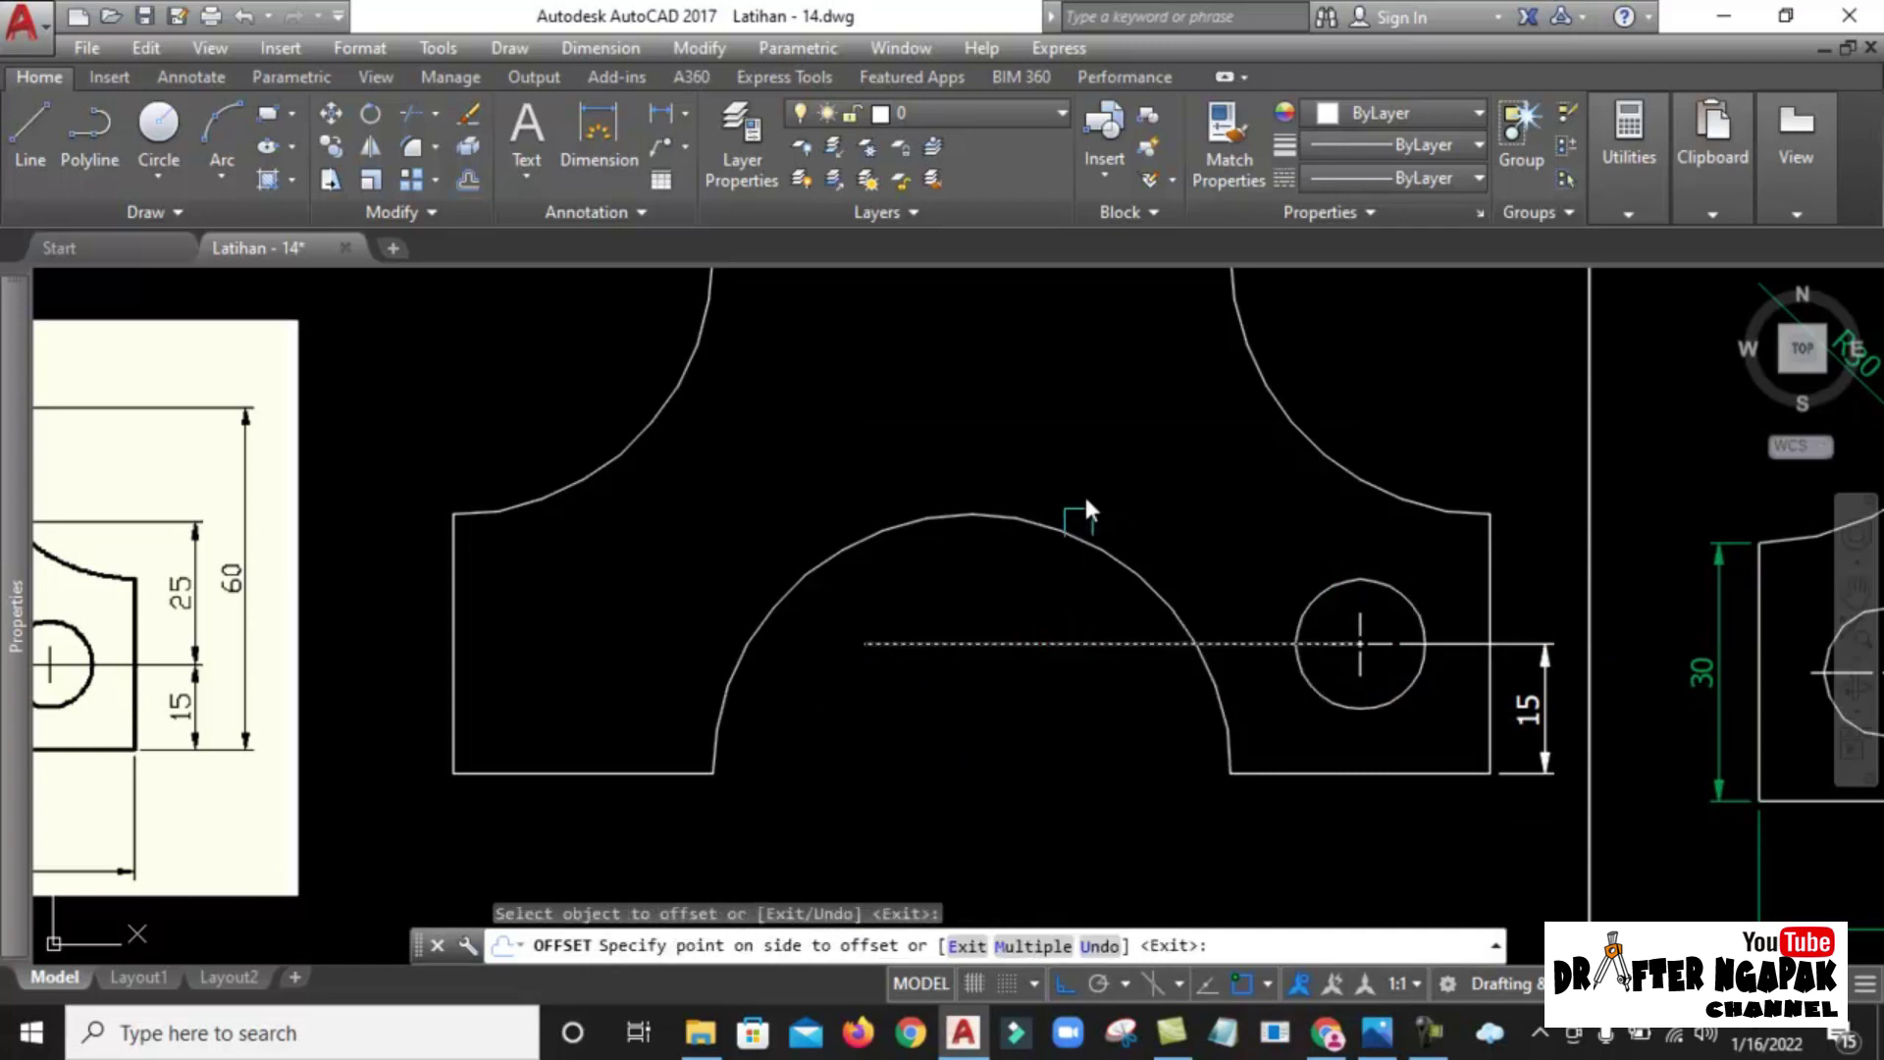
left_click(1083, 522)
scroll(976, 492, "down", 3)
scroll(881, 586, "down", 1)
scroll(709, 593, "up", 4)
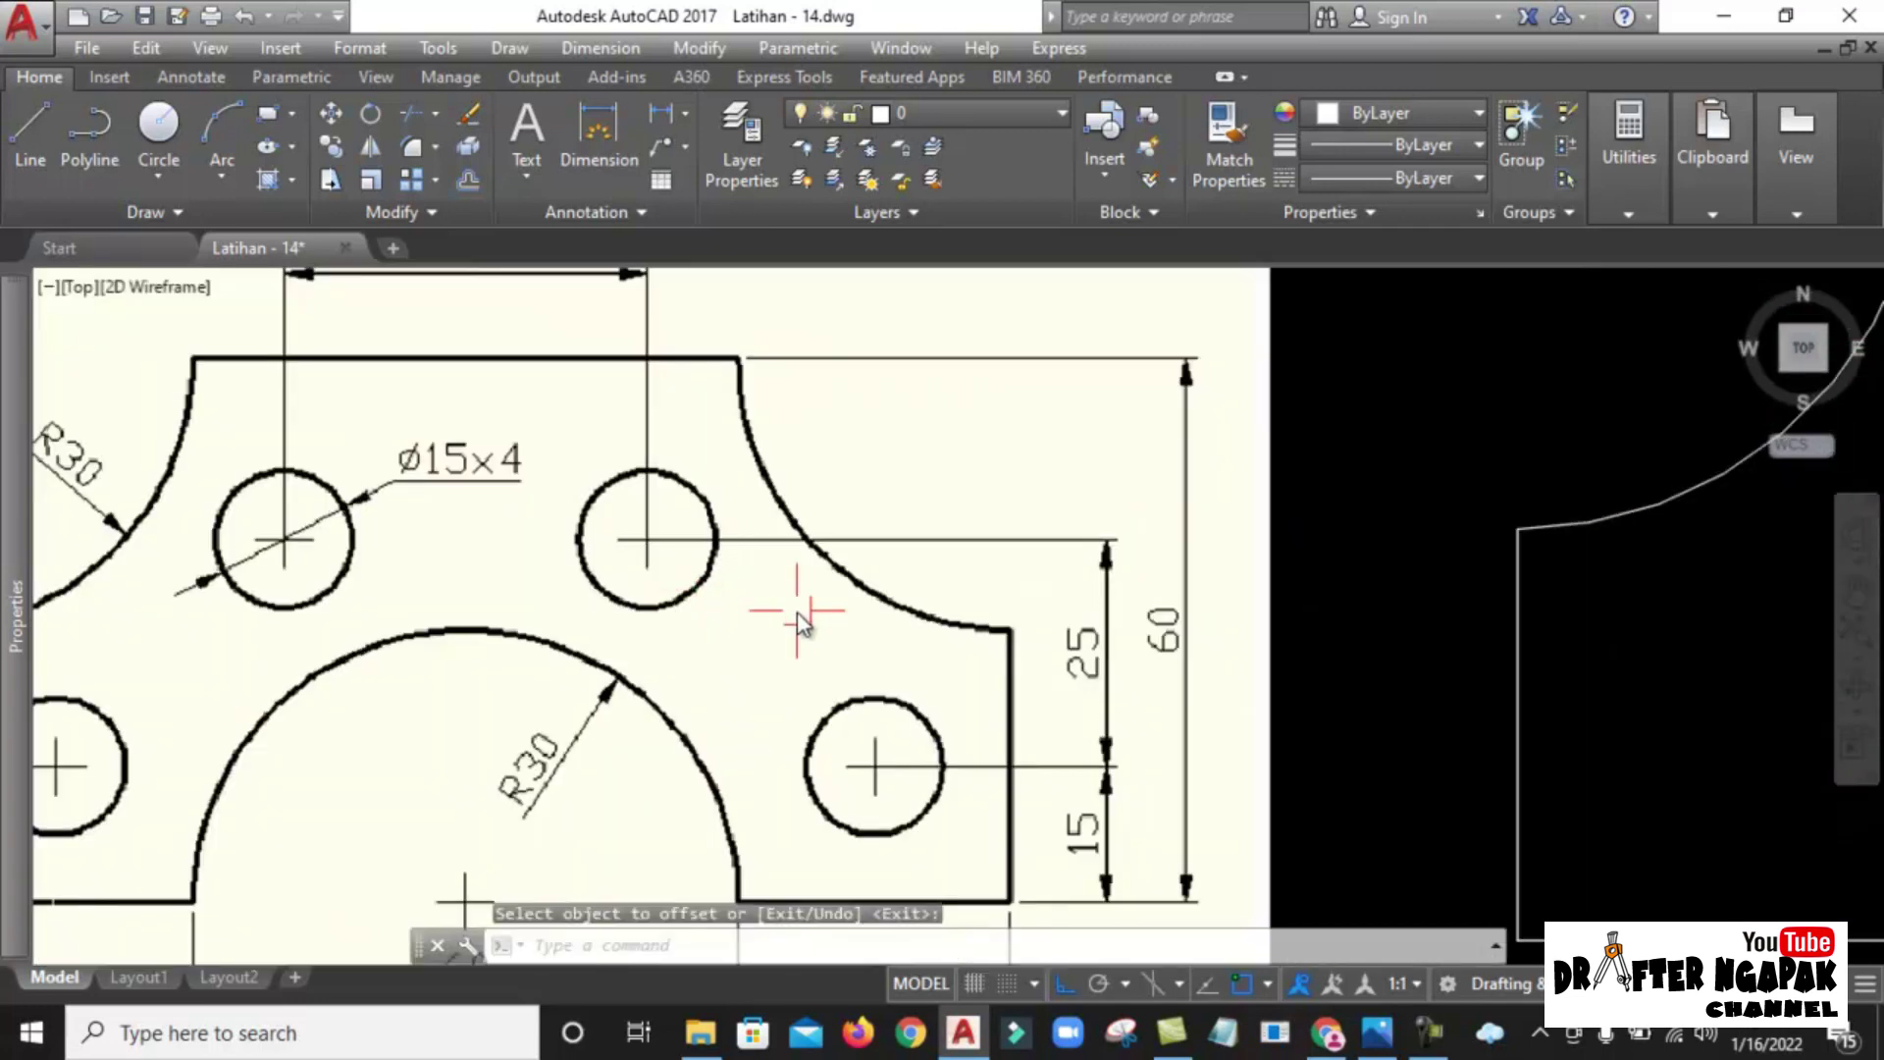
middle_click_drag(656, 569, 874, 624)
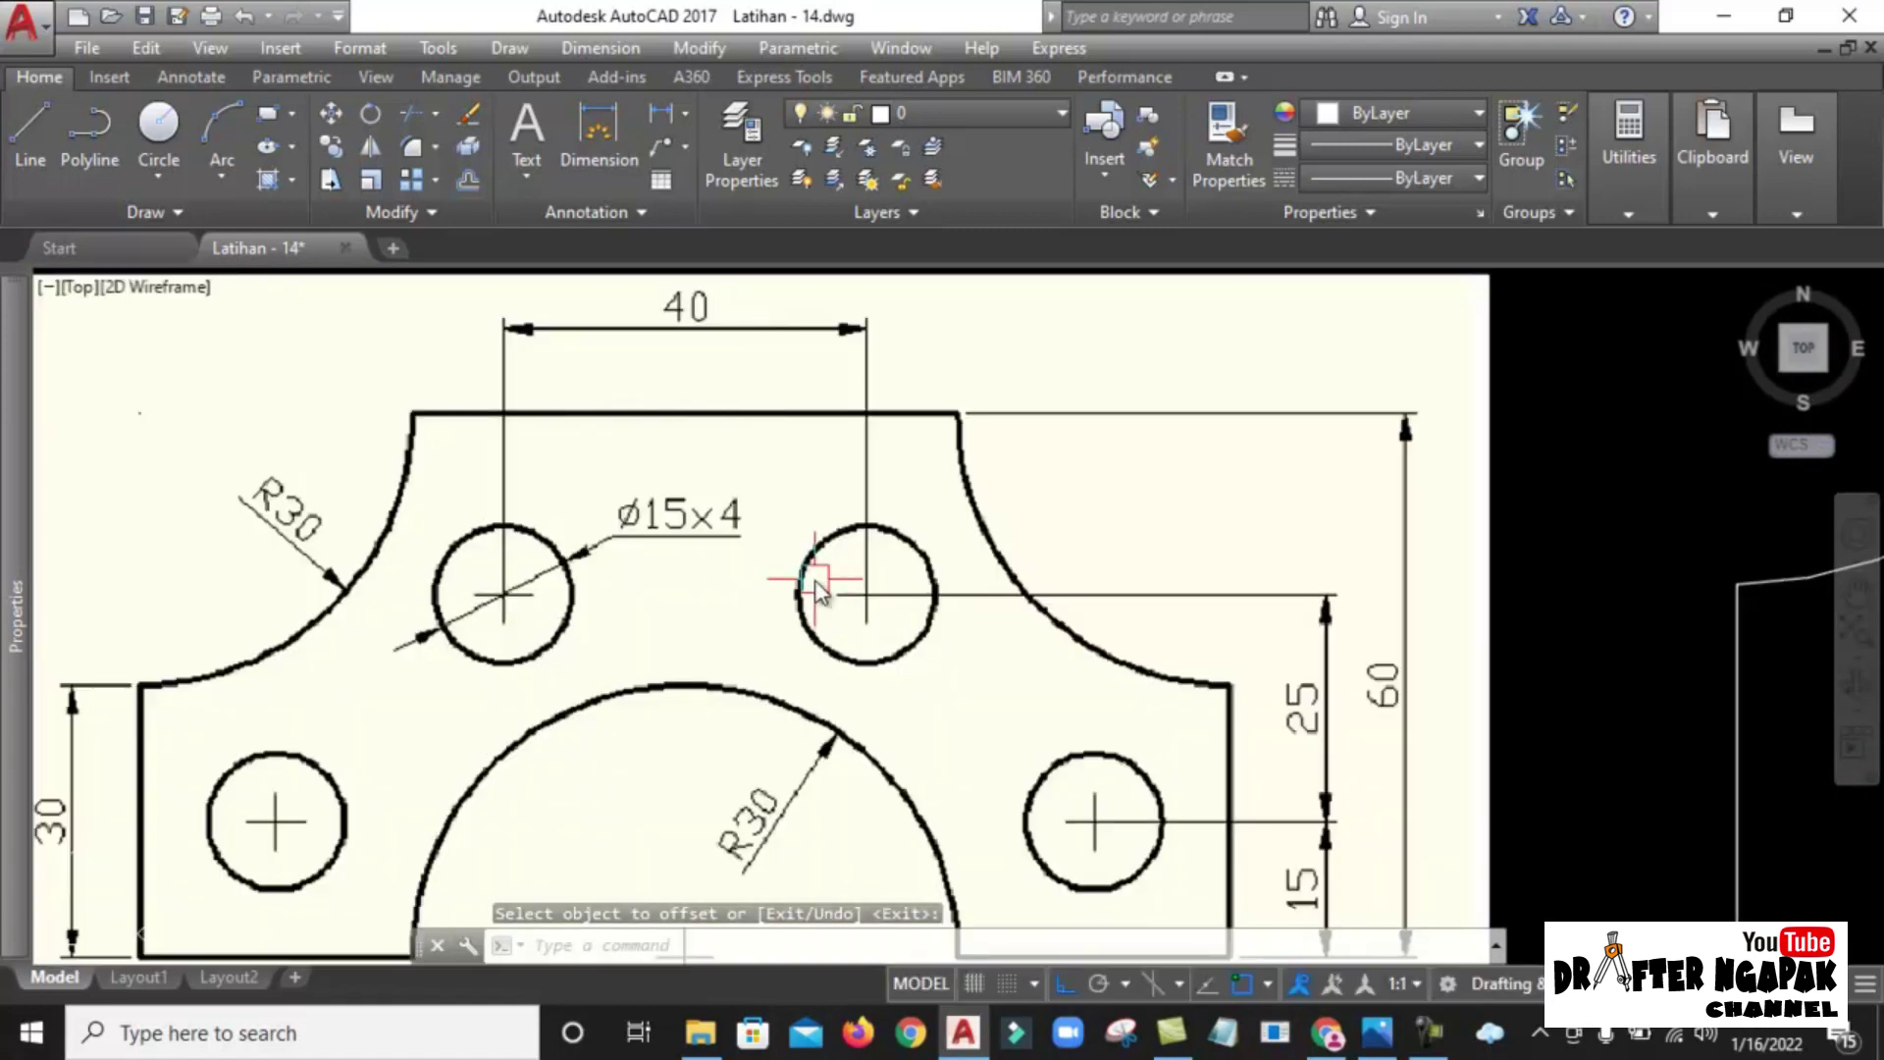
key("Escape")
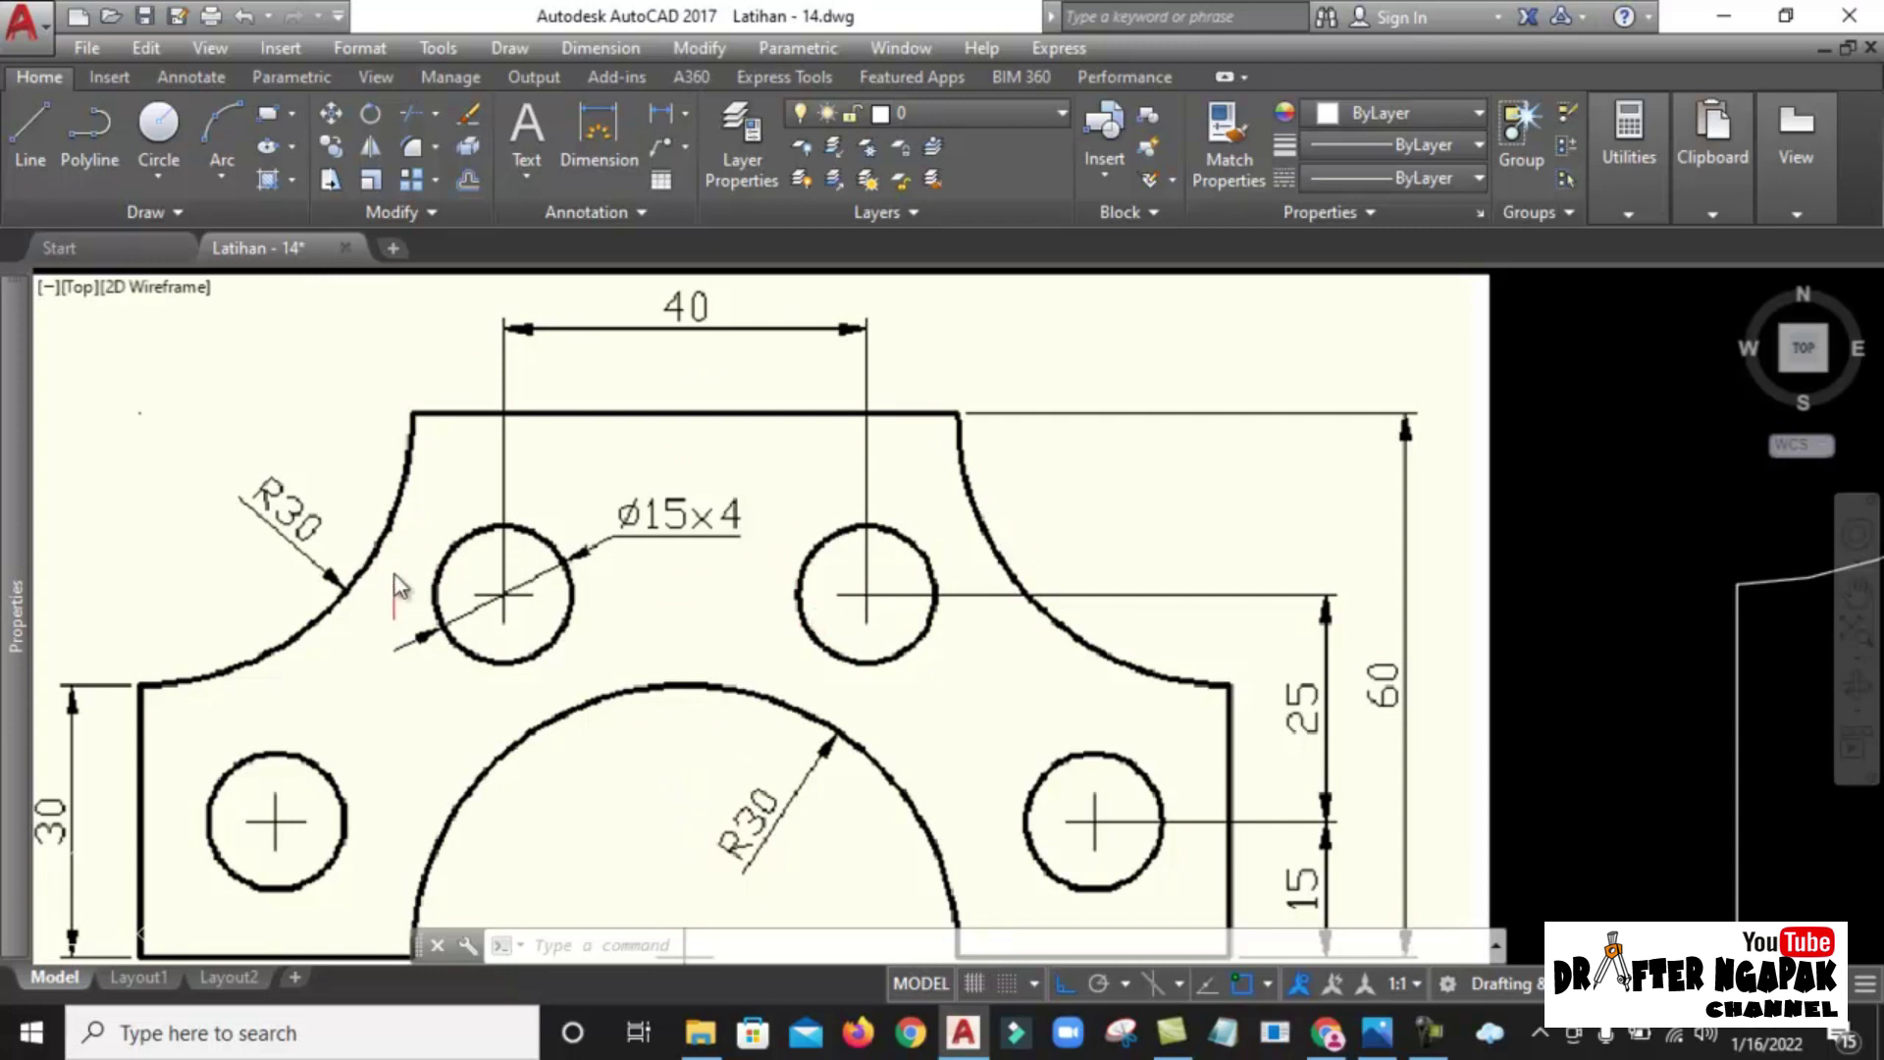
scroll(397, 586, "down", 5)
scroll(981, 648, "up", 1)
Start a vertical line at the big arc's centre.
key("l")
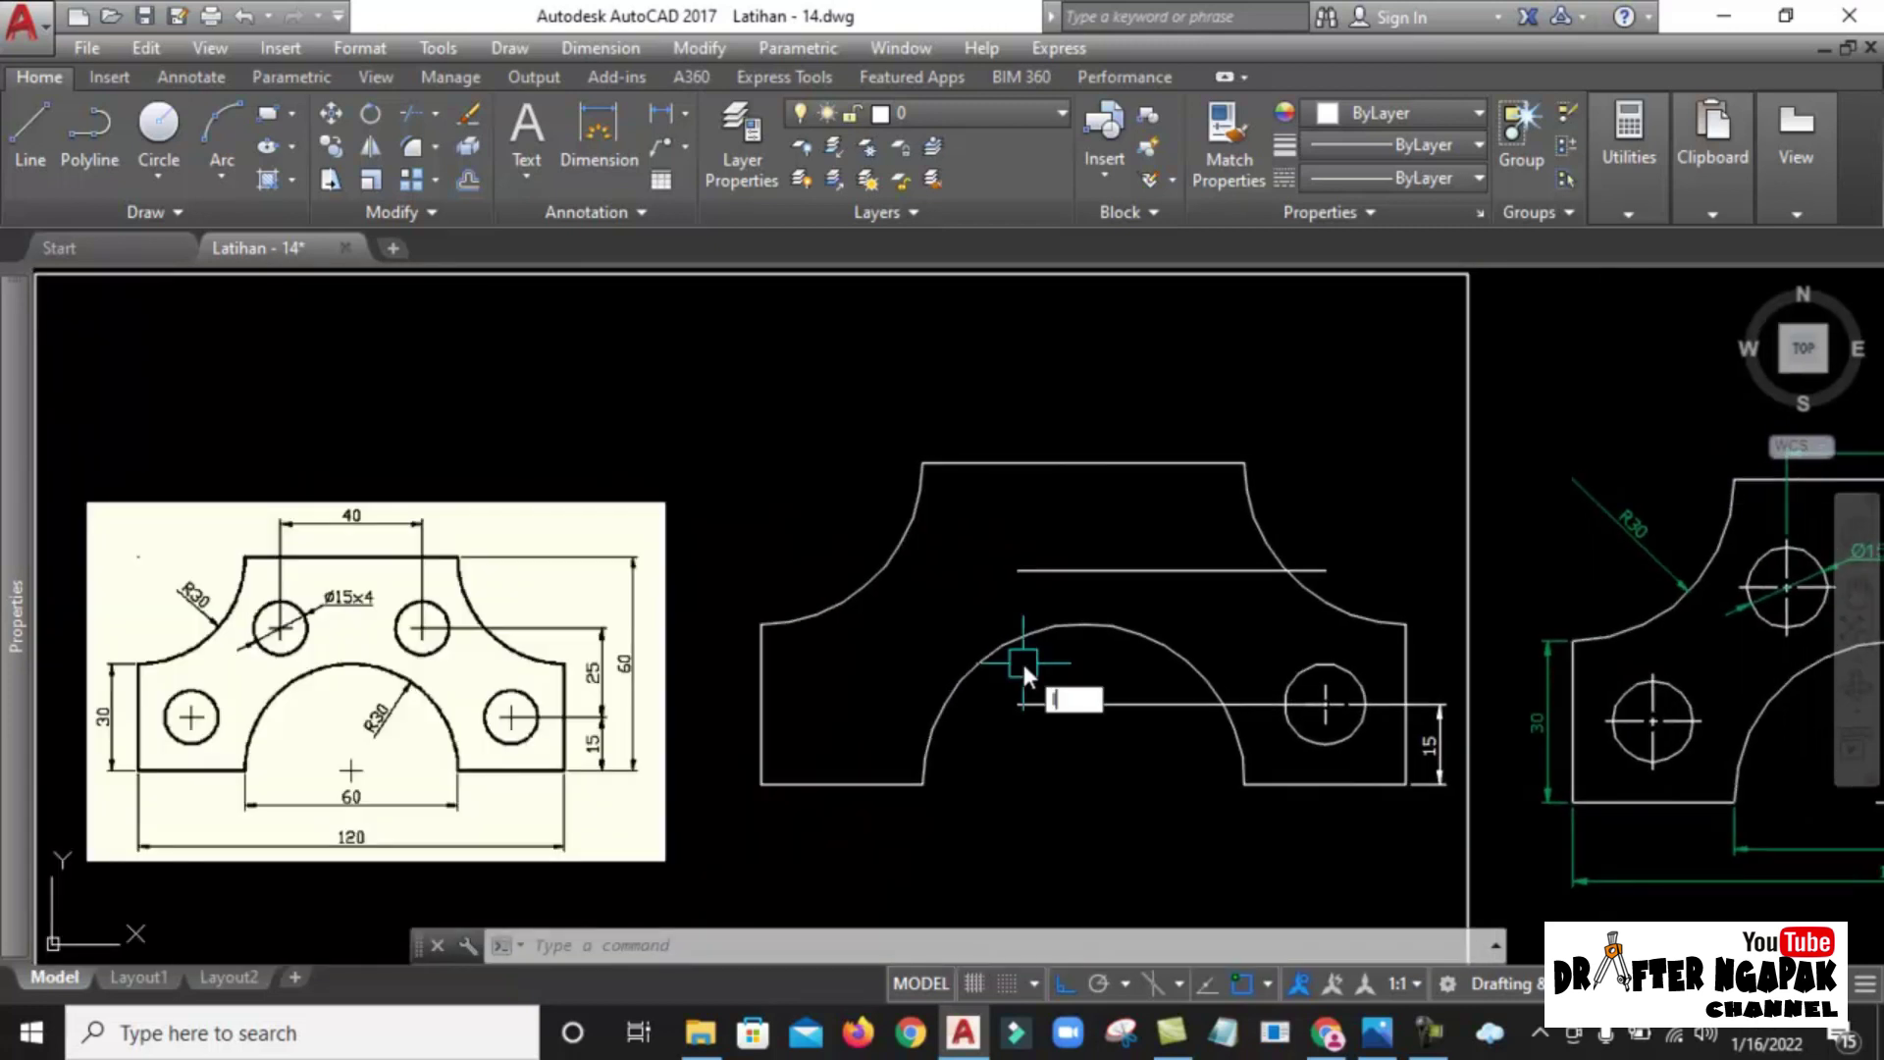
key("Return")
left_click(1087, 778)
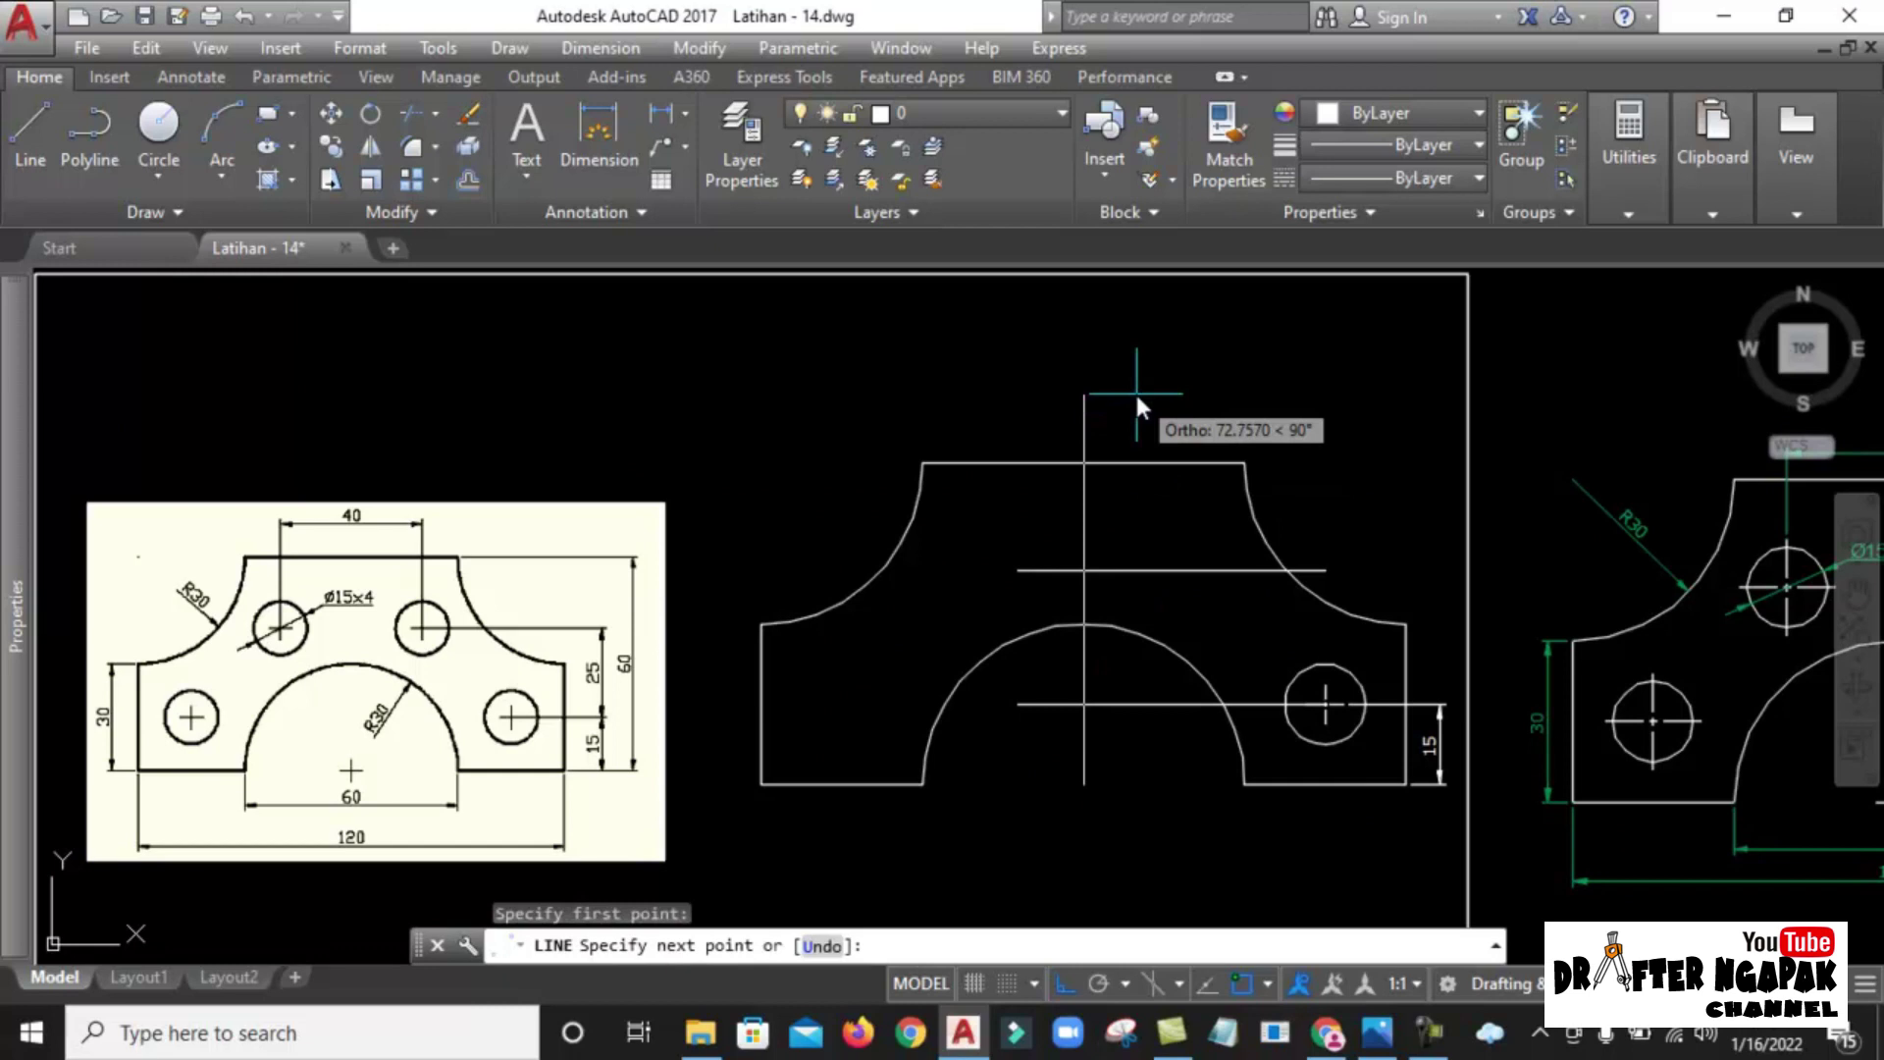
key("Escape")
scroll(1148, 496, "up", 2)
Offset the vertical centre line 40/2 (20 units) to the right.
type("o")
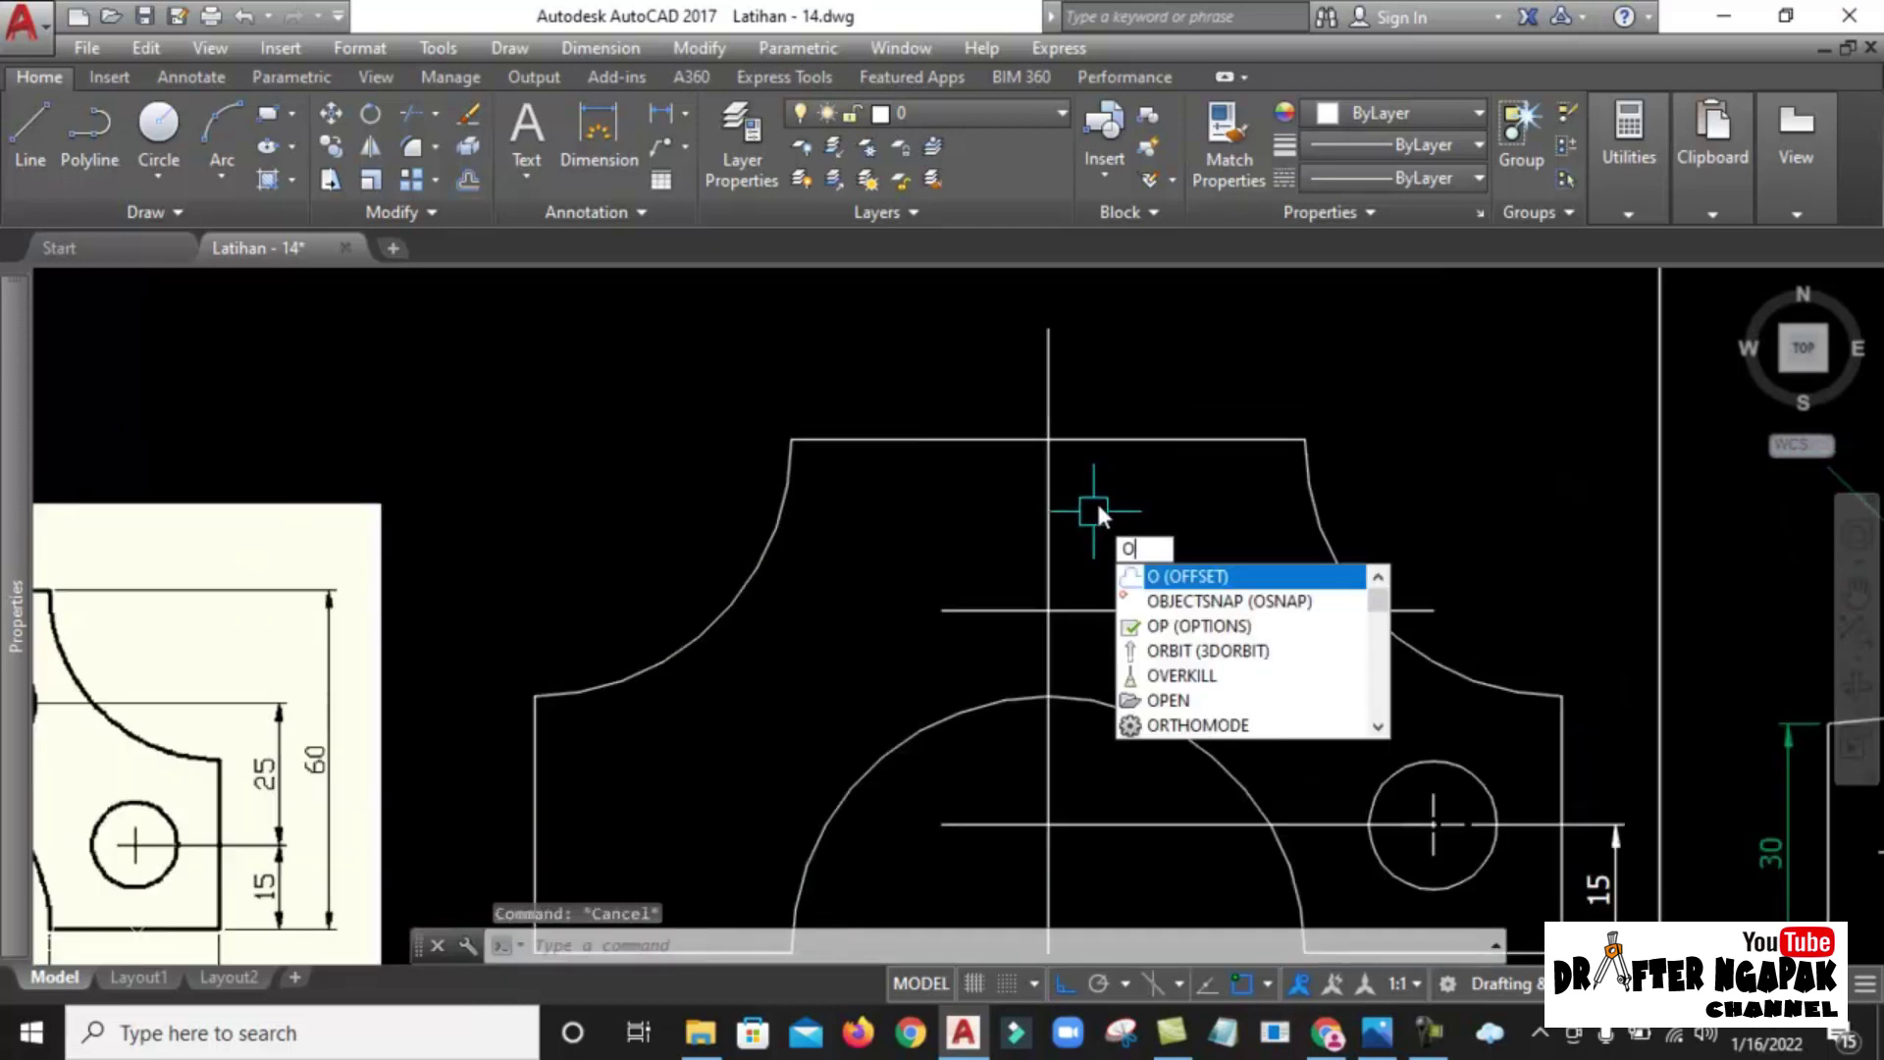
key("Return")
type("40")
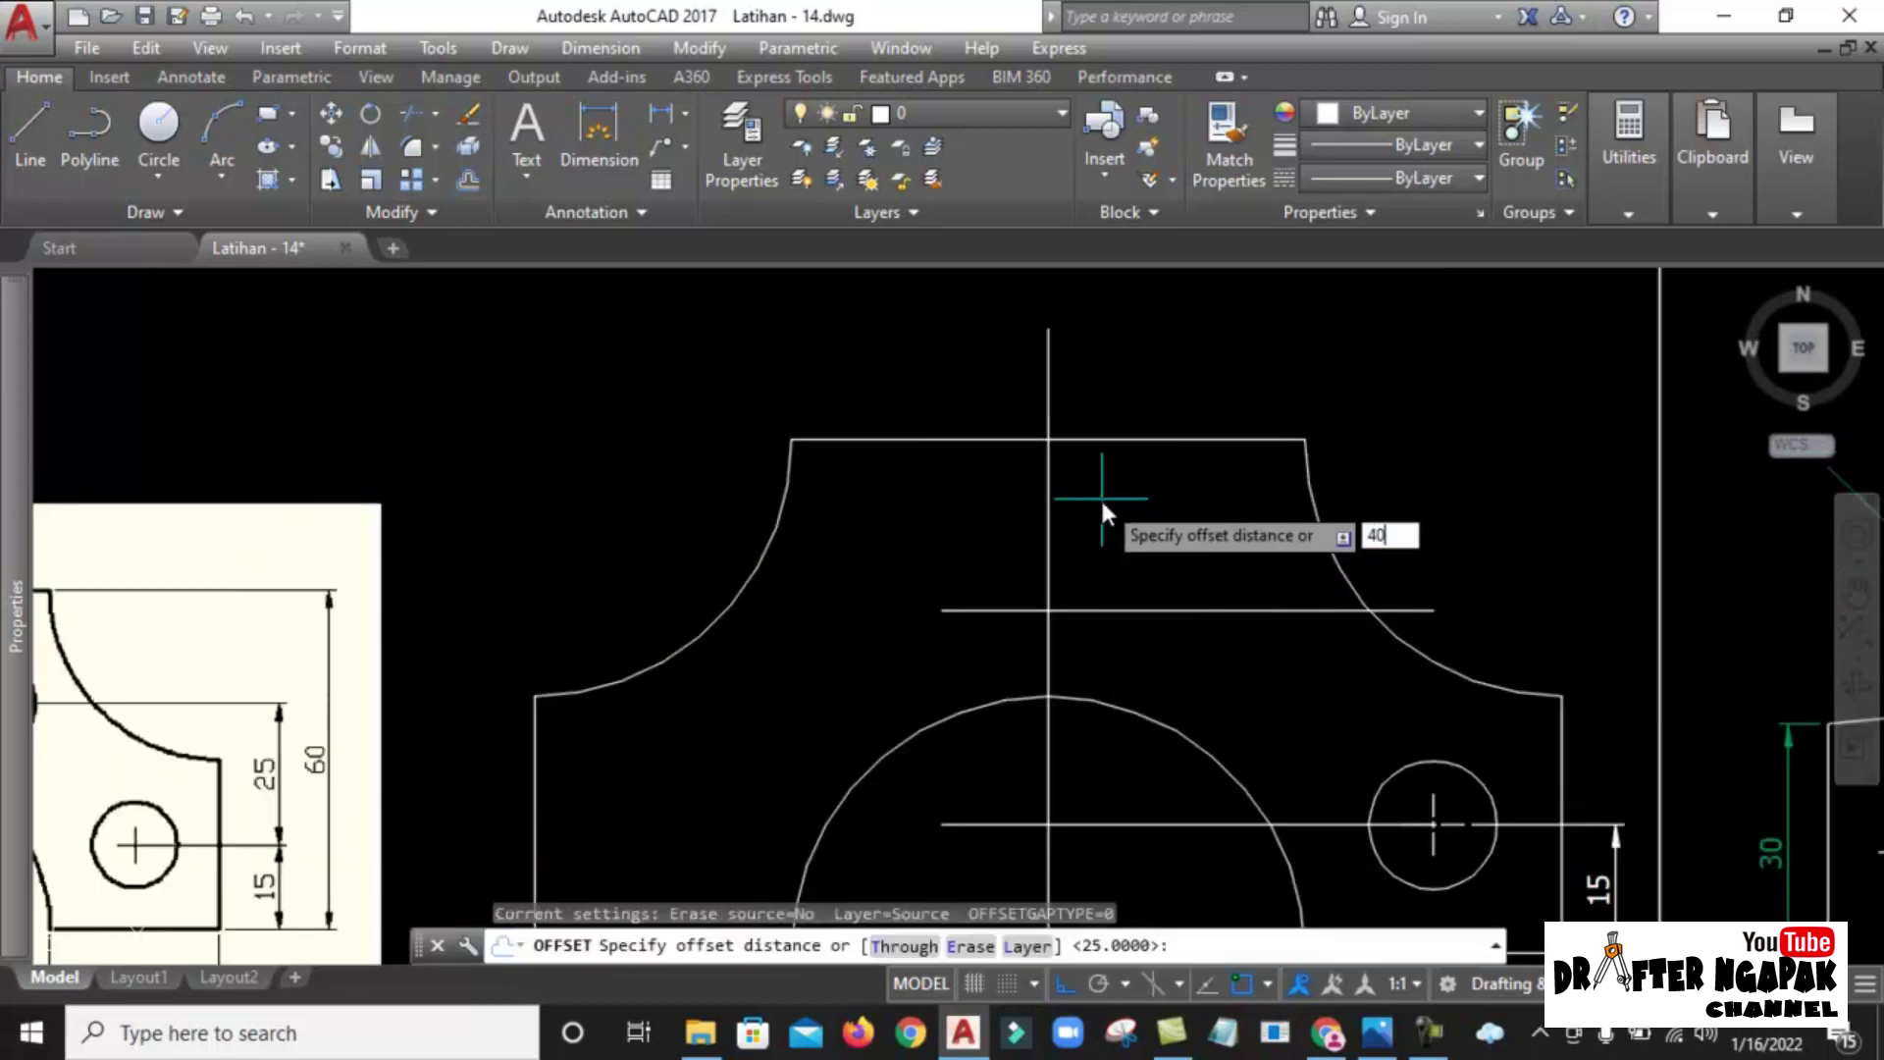
type("/")
key("Return")
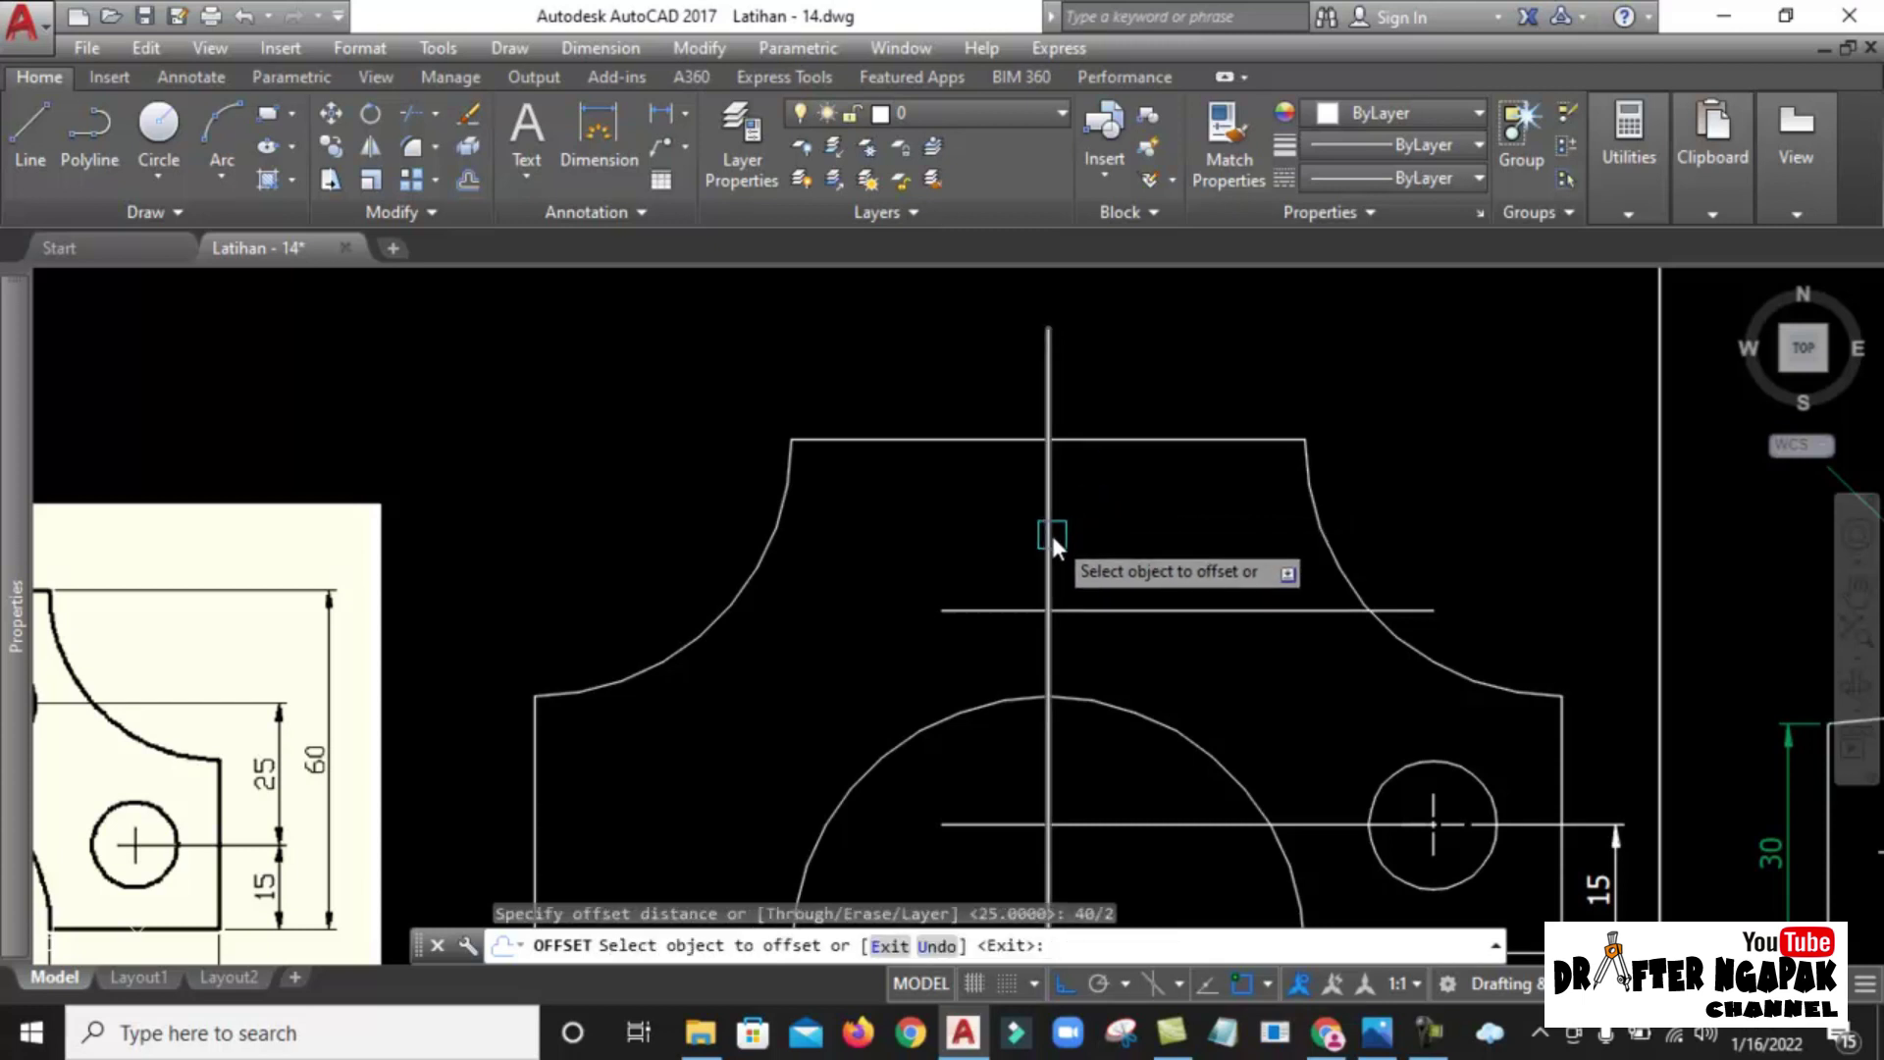
left_click(1052, 536)
left_click(1209, 526)
key("Return")
scroll(1242, 598, "down", 2)
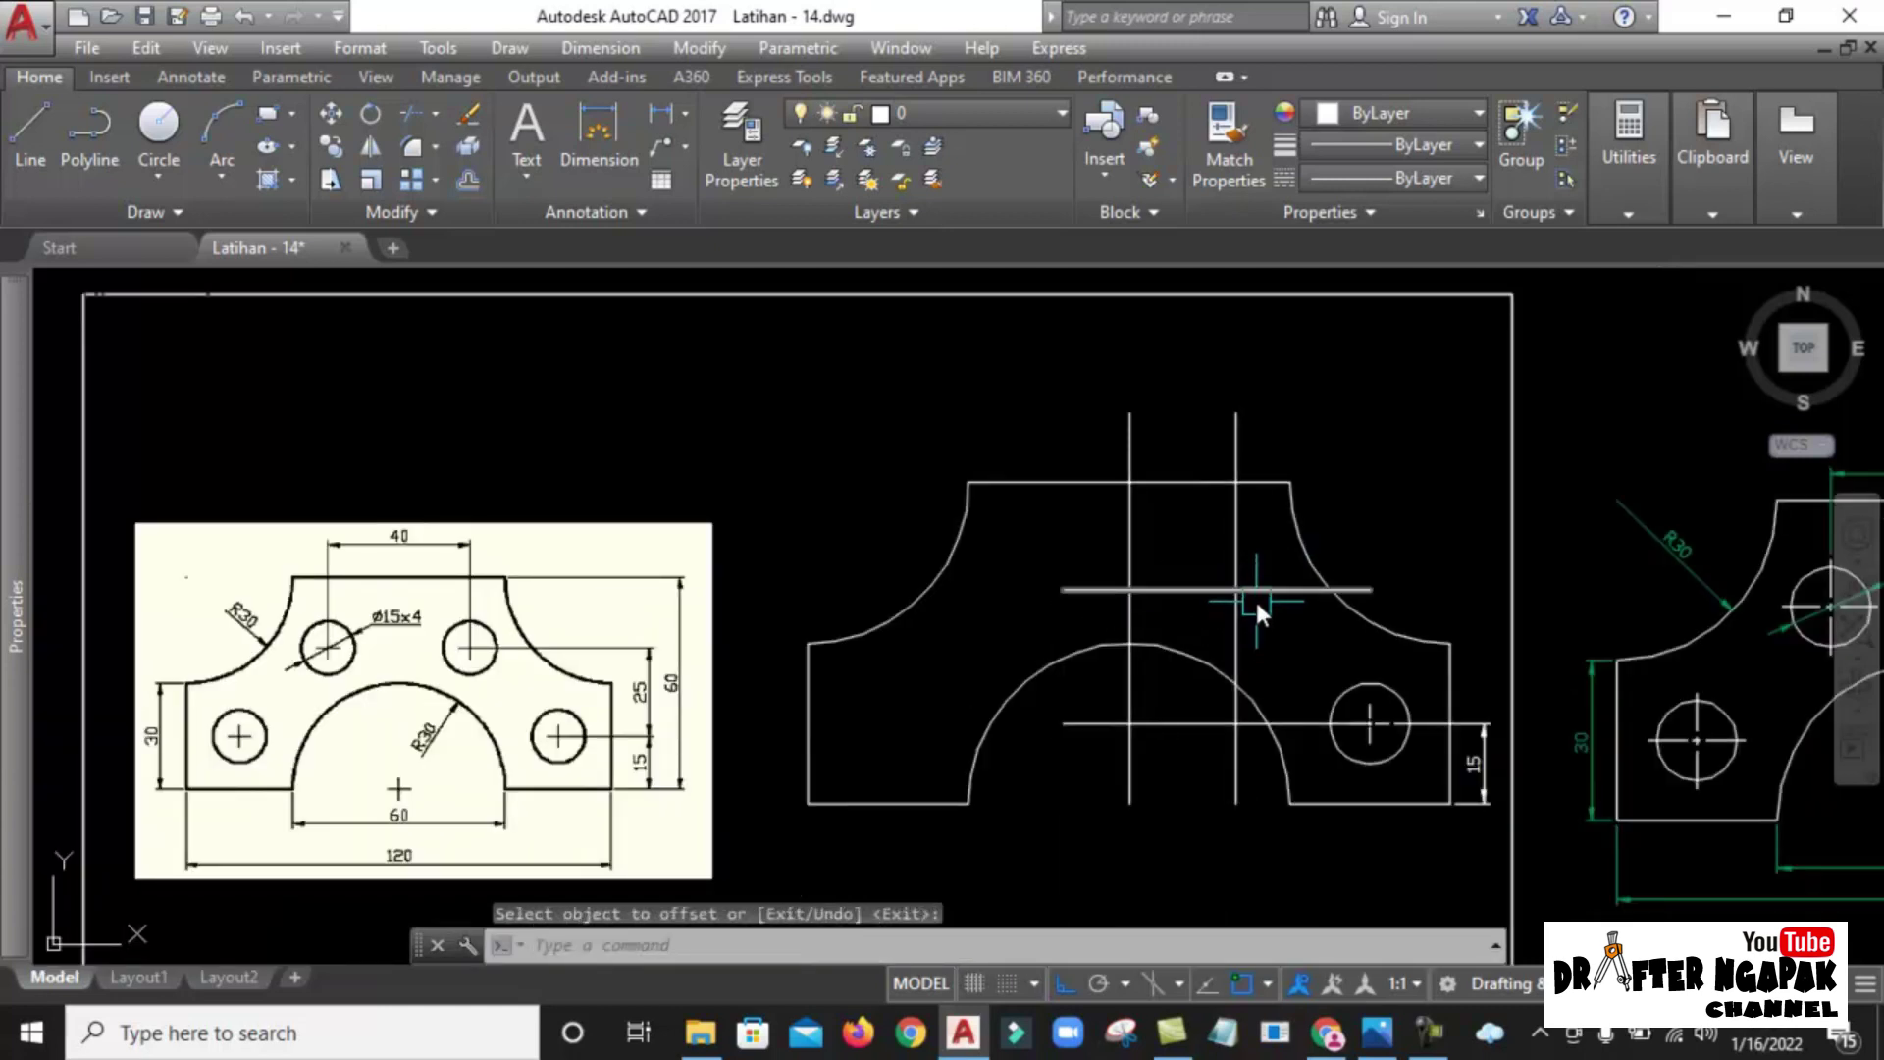
scroll(1239, 589, "up", 4)
scroll(1219, 577, "up", 2)
scroll(1276, 602, "down", 5)
middle_click_drag(1334, 632, 1260, 603)
Copy the diameter 15 hole and centre mark to the upper line intersection, then select both helper lines.
type("ct o")
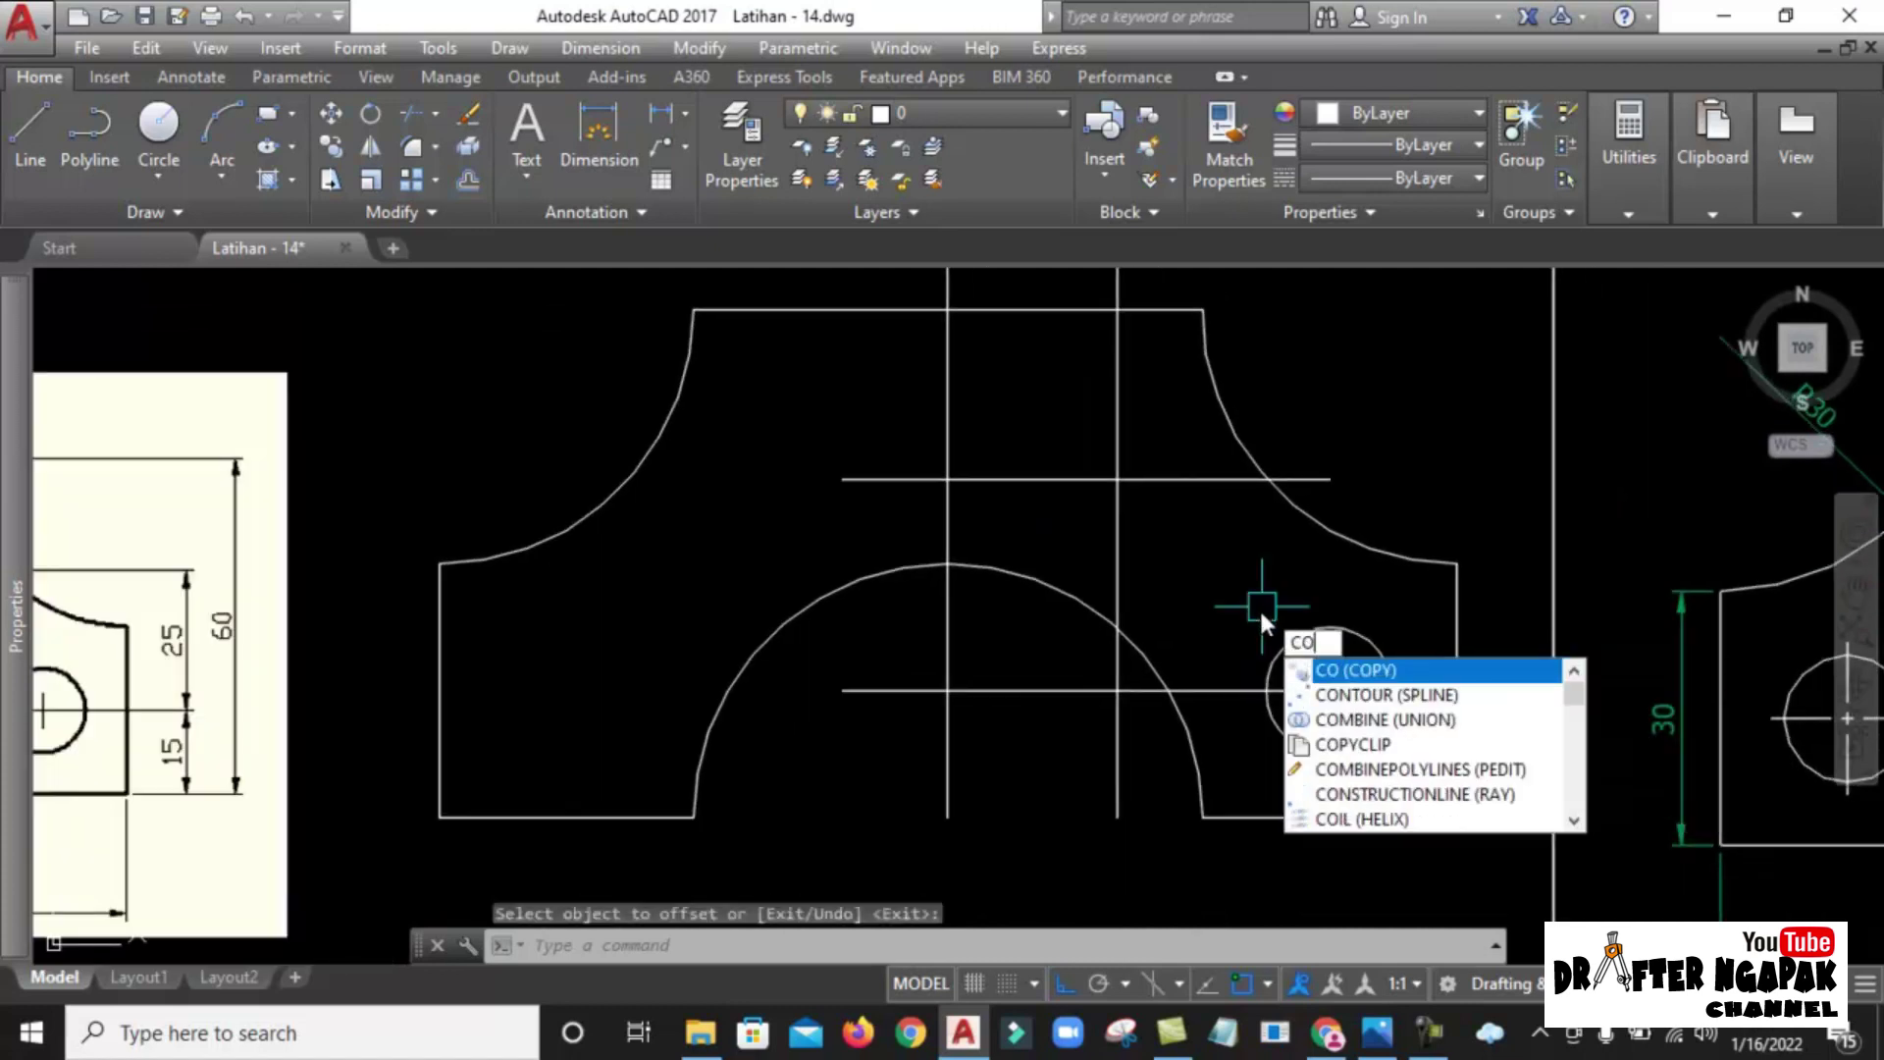
key("Return")
left_click(1213, 583)
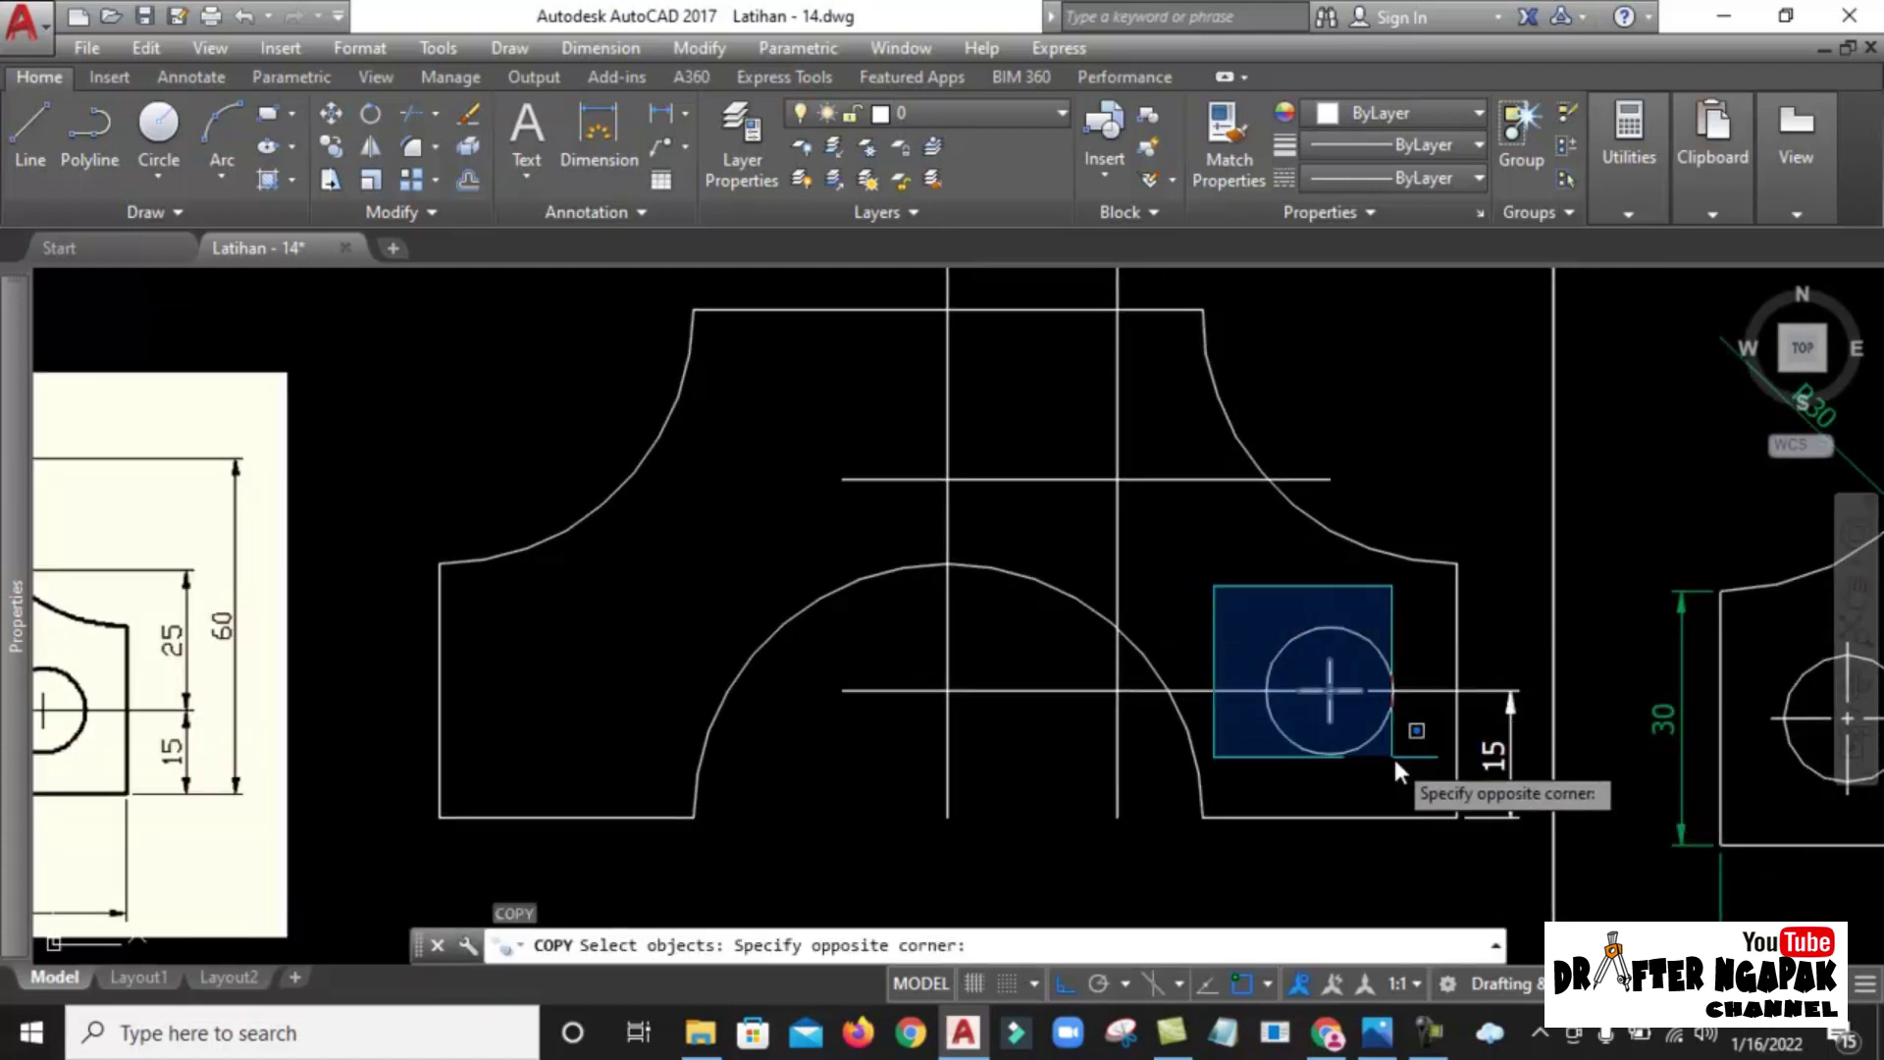
left_click(1418, 788)
left_click(1217, 583)
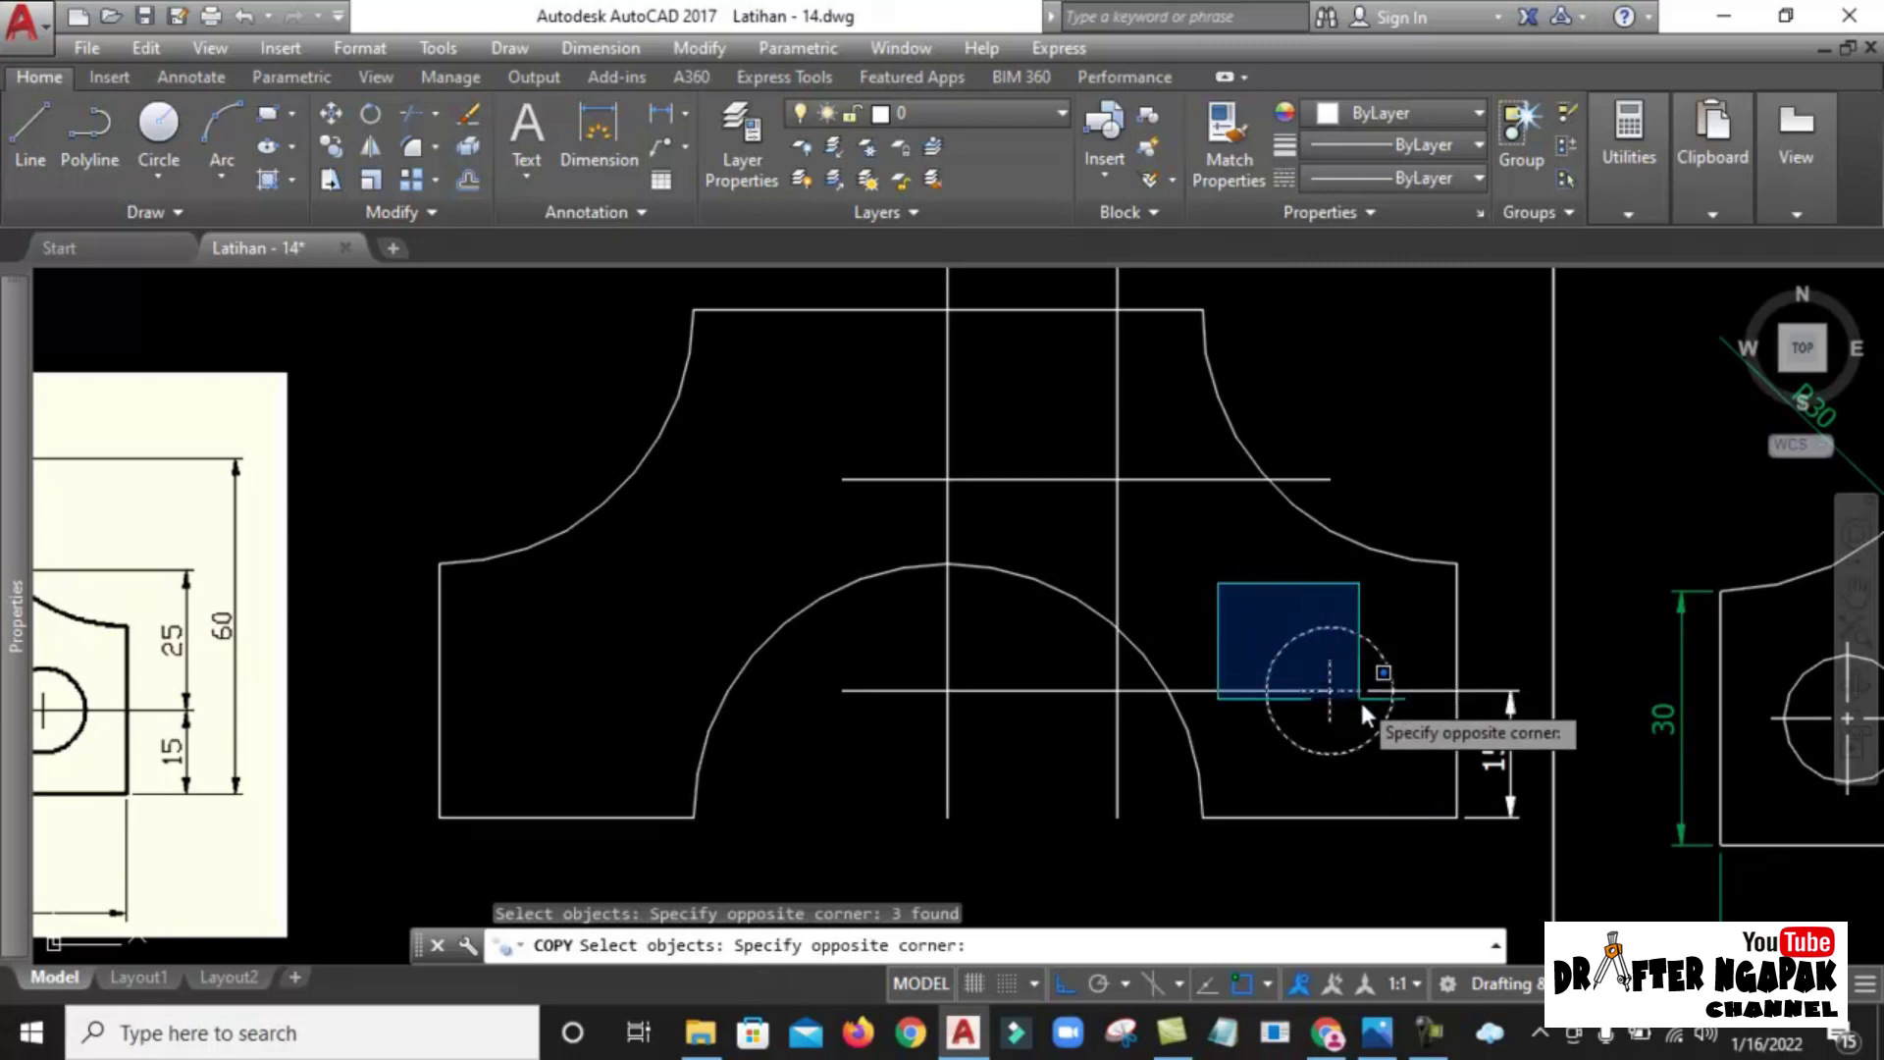
left_click(1425, 799)
left_click(1215, 581)
left_click(1416, 781)
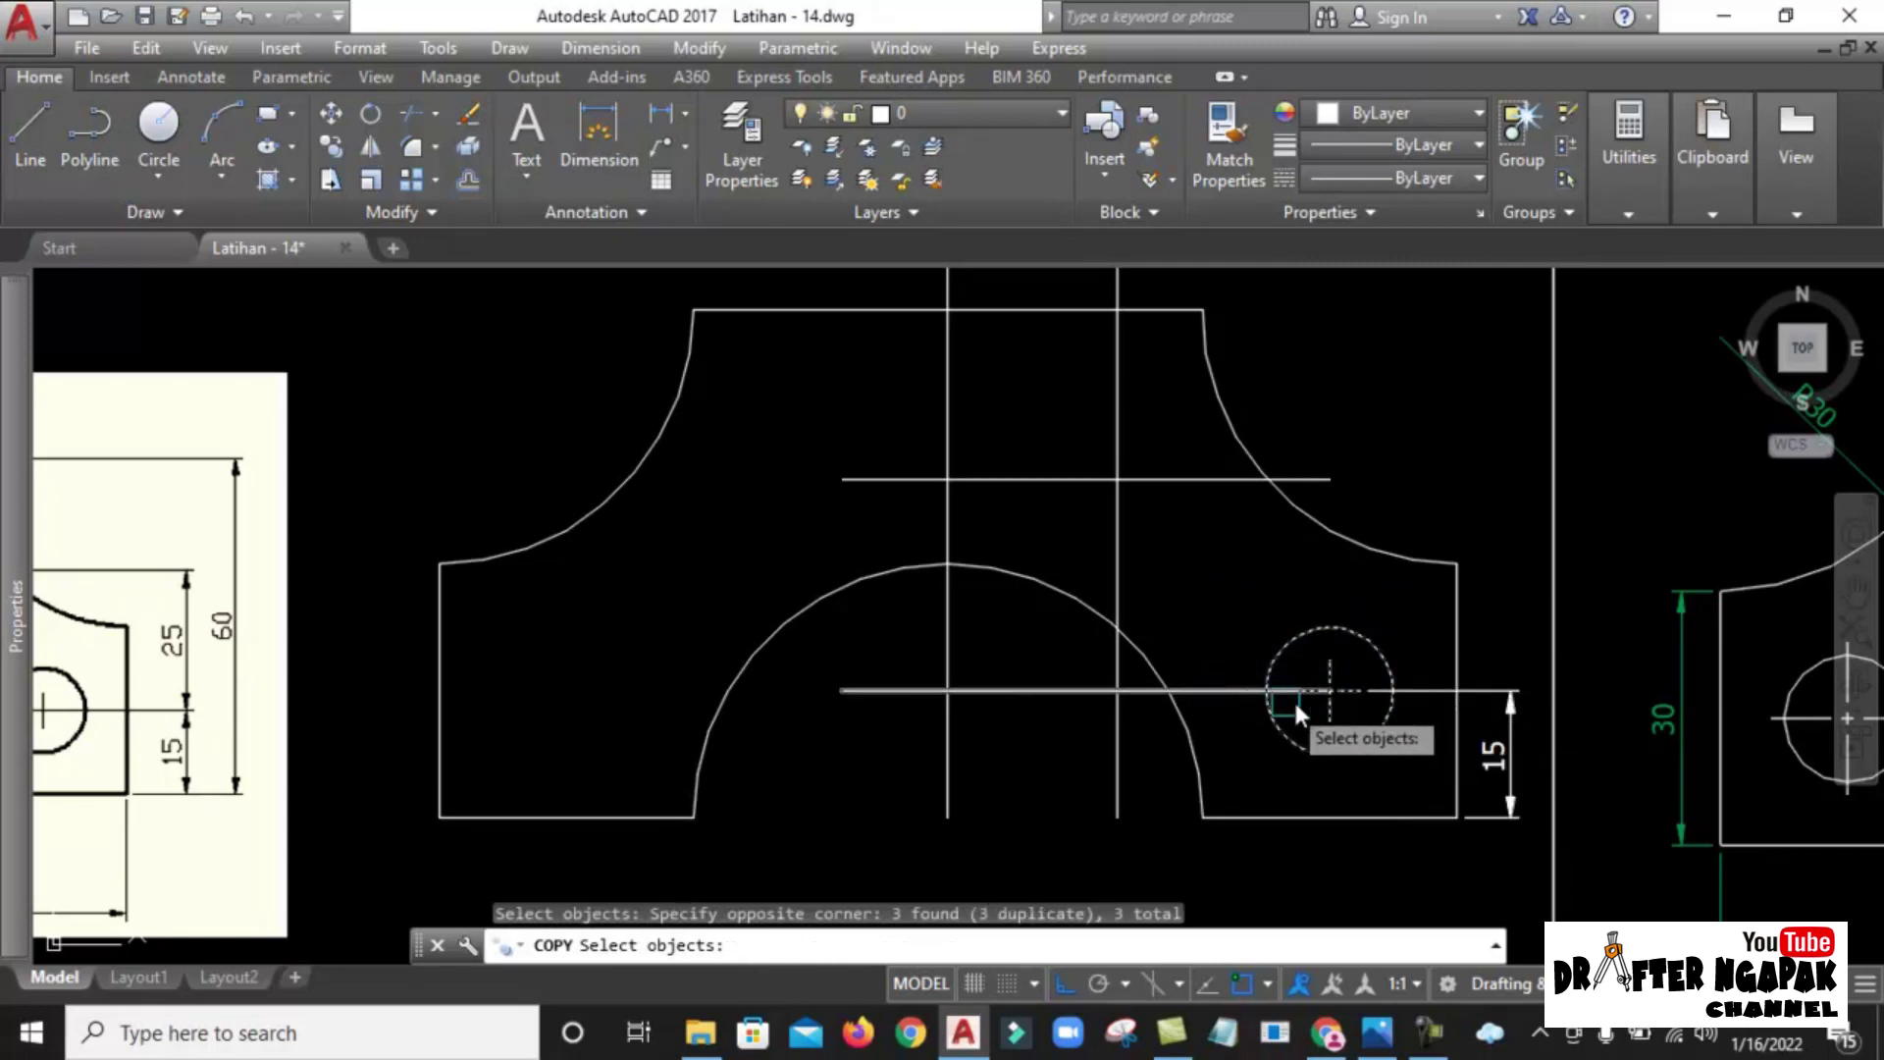
key("Return")
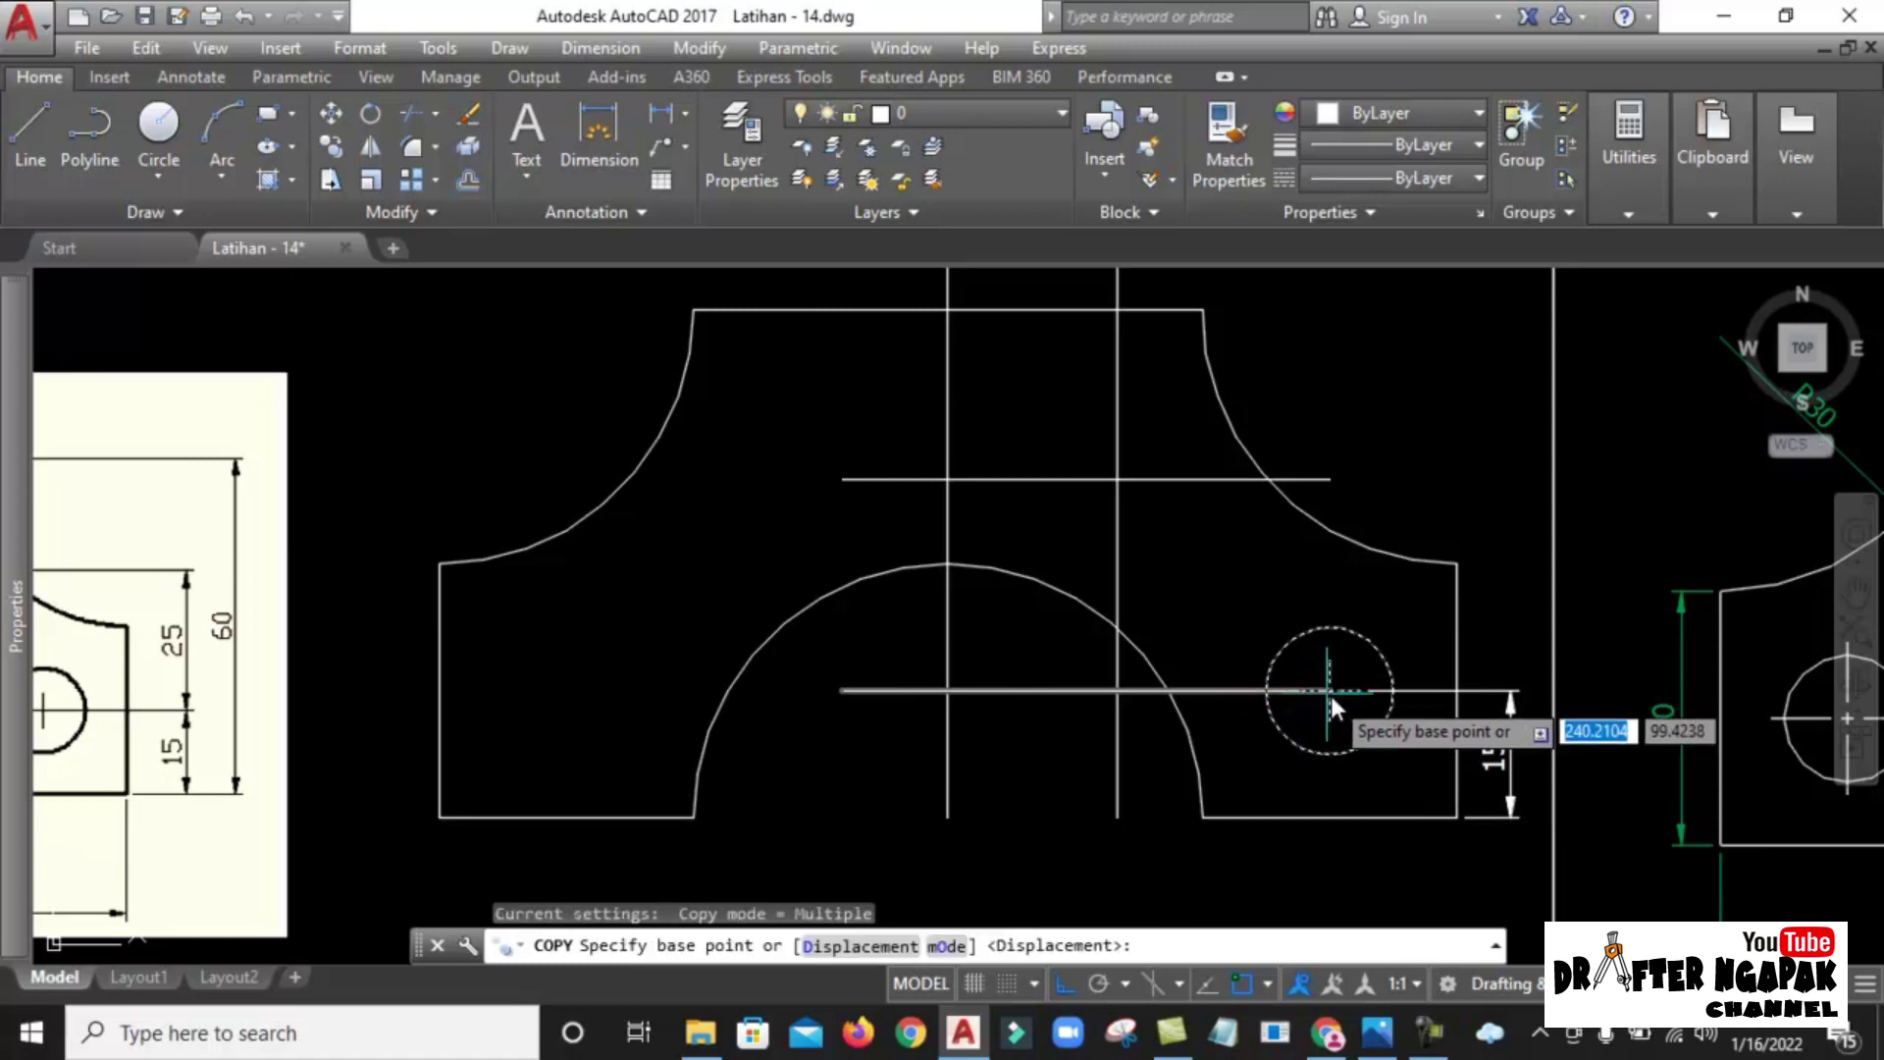
left_click(1333, 696)
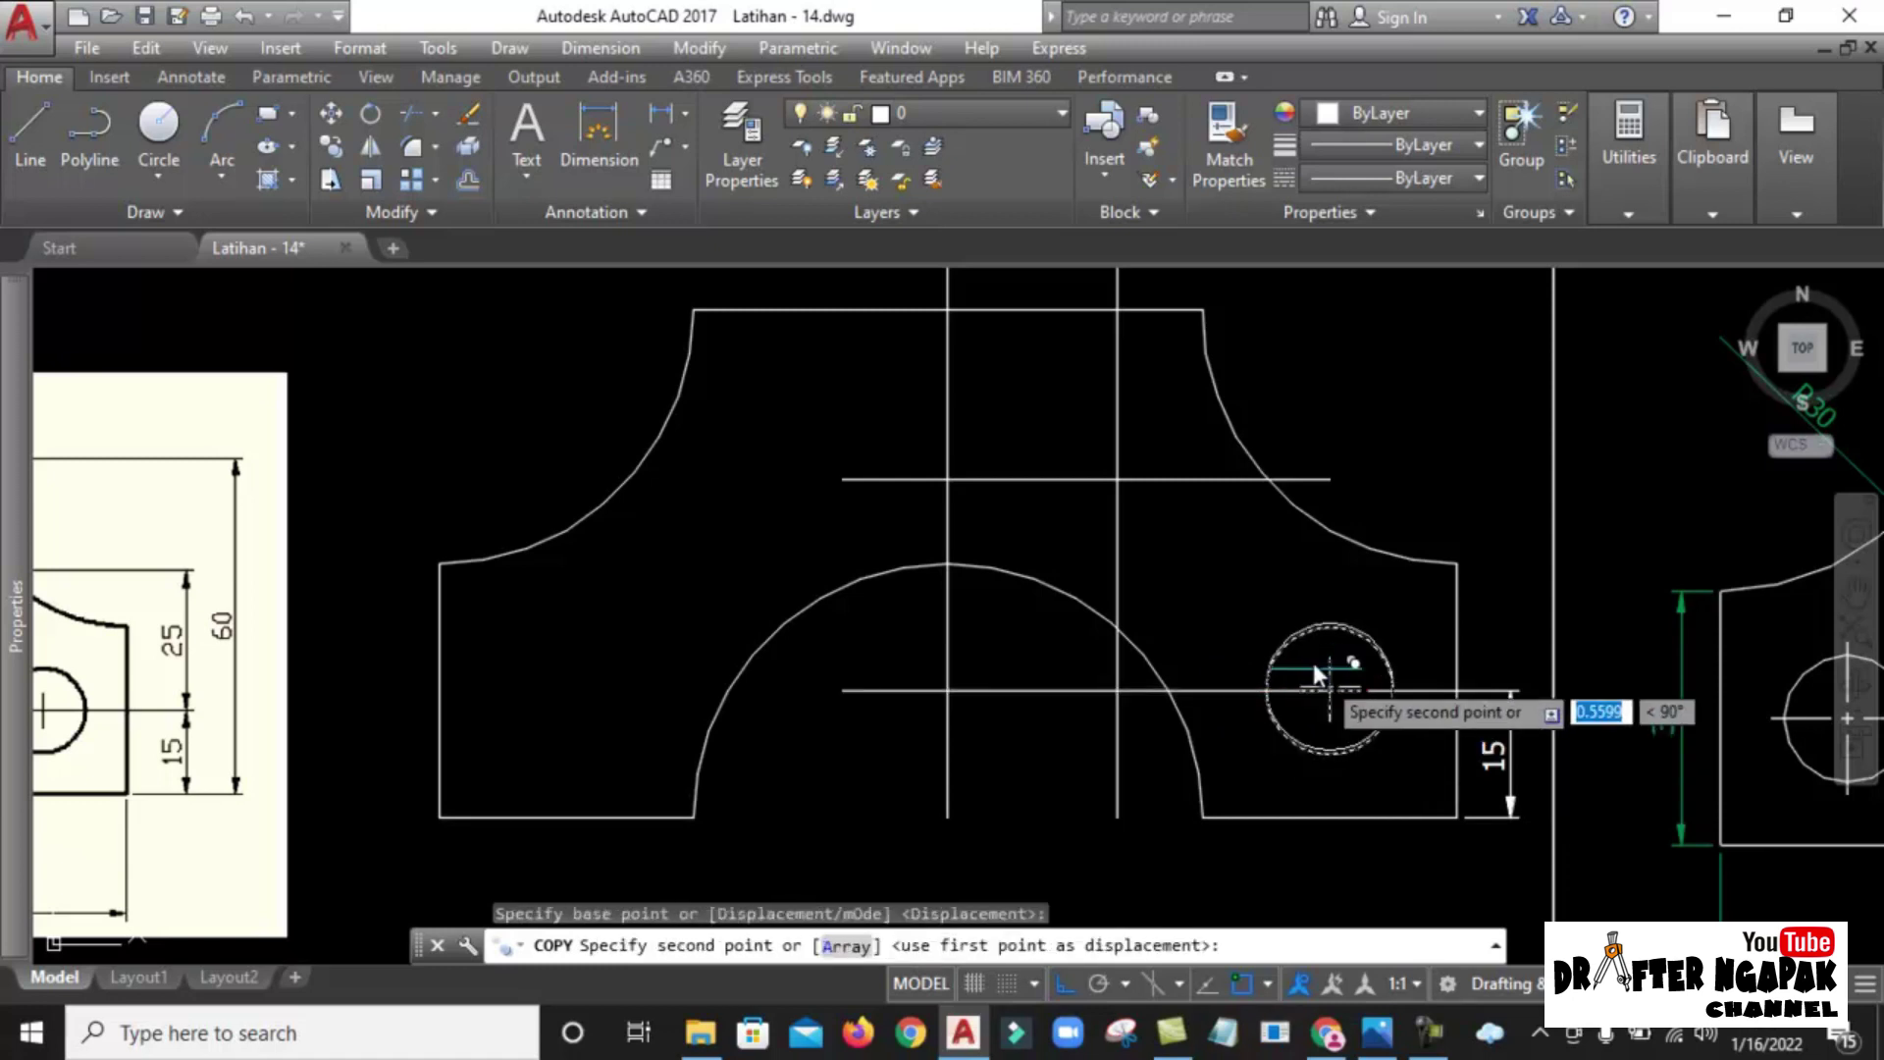
left_click(1115, 480)
key("Escape")
left_click(1239, 479)
left_click(1119, 363)
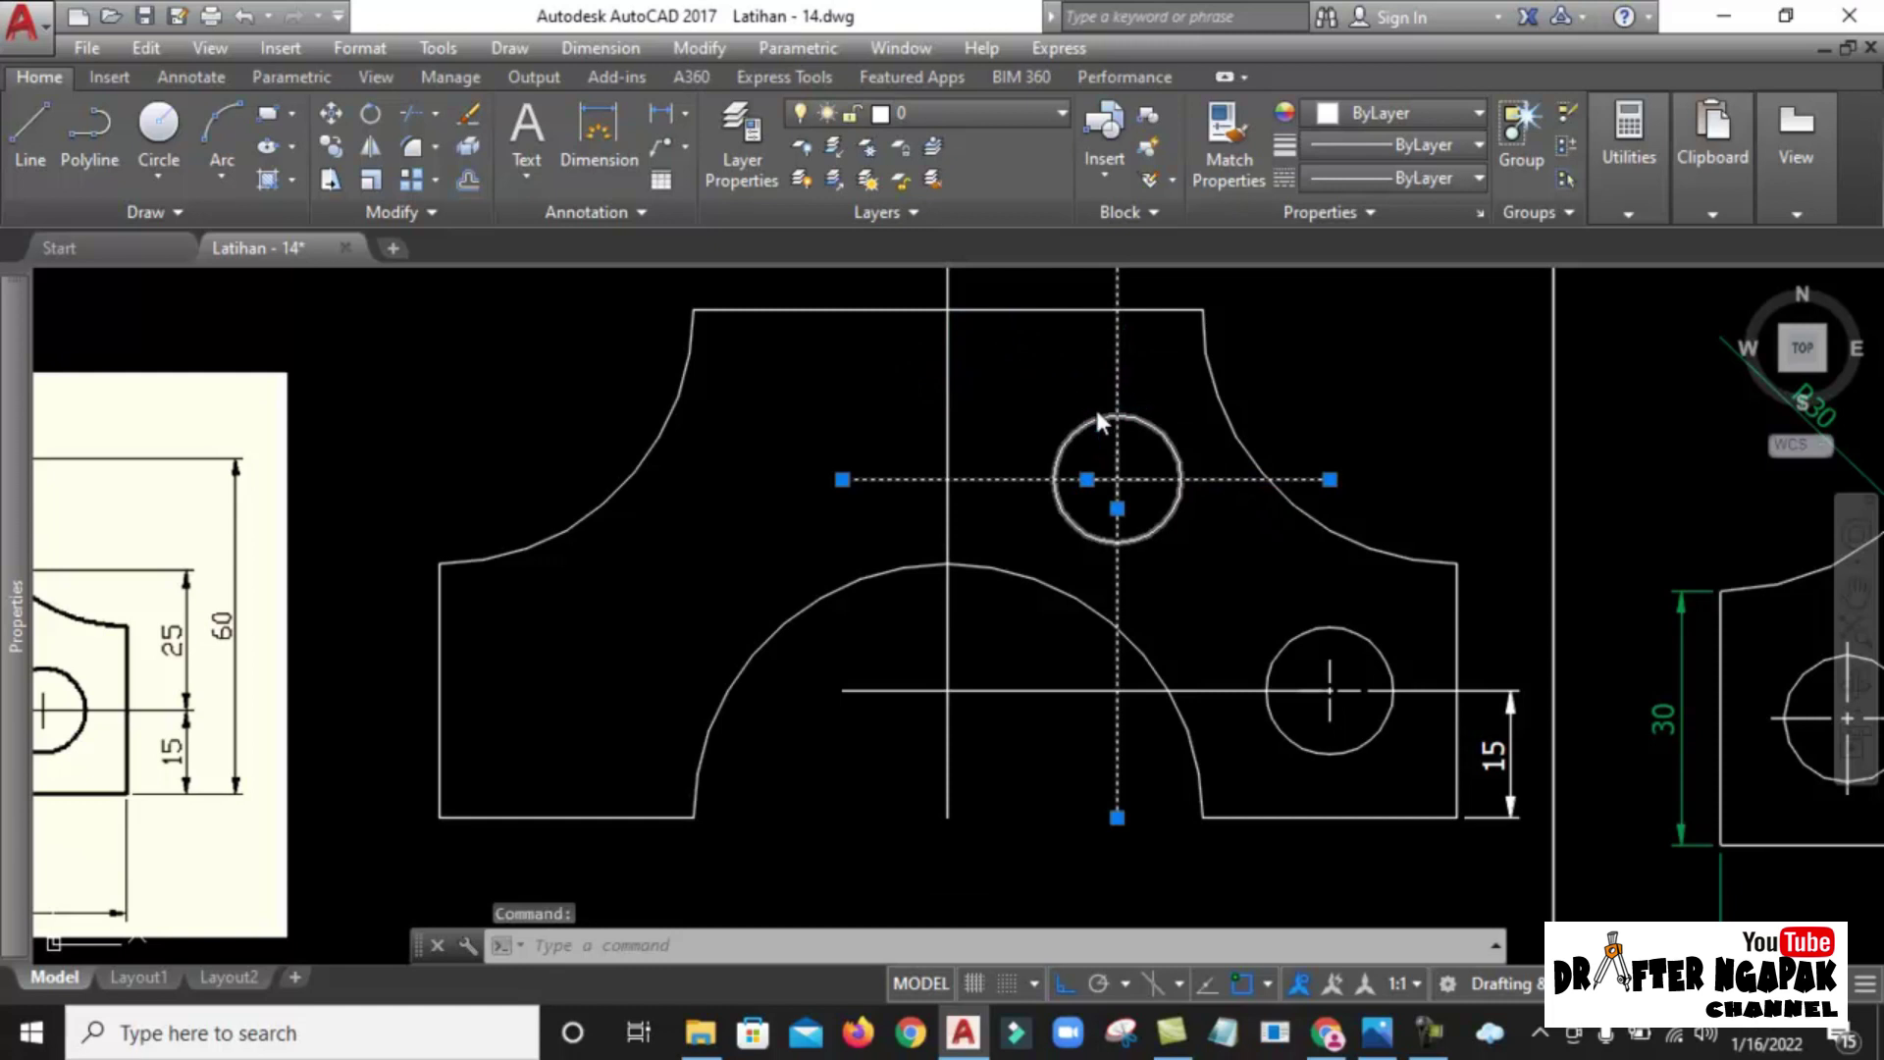
Delete the two helper lines and the horizontal line through the lower hole.
key("Delete")
middle_click_drag(1207, 483, 1393, 520)
left_click(1221, 719)
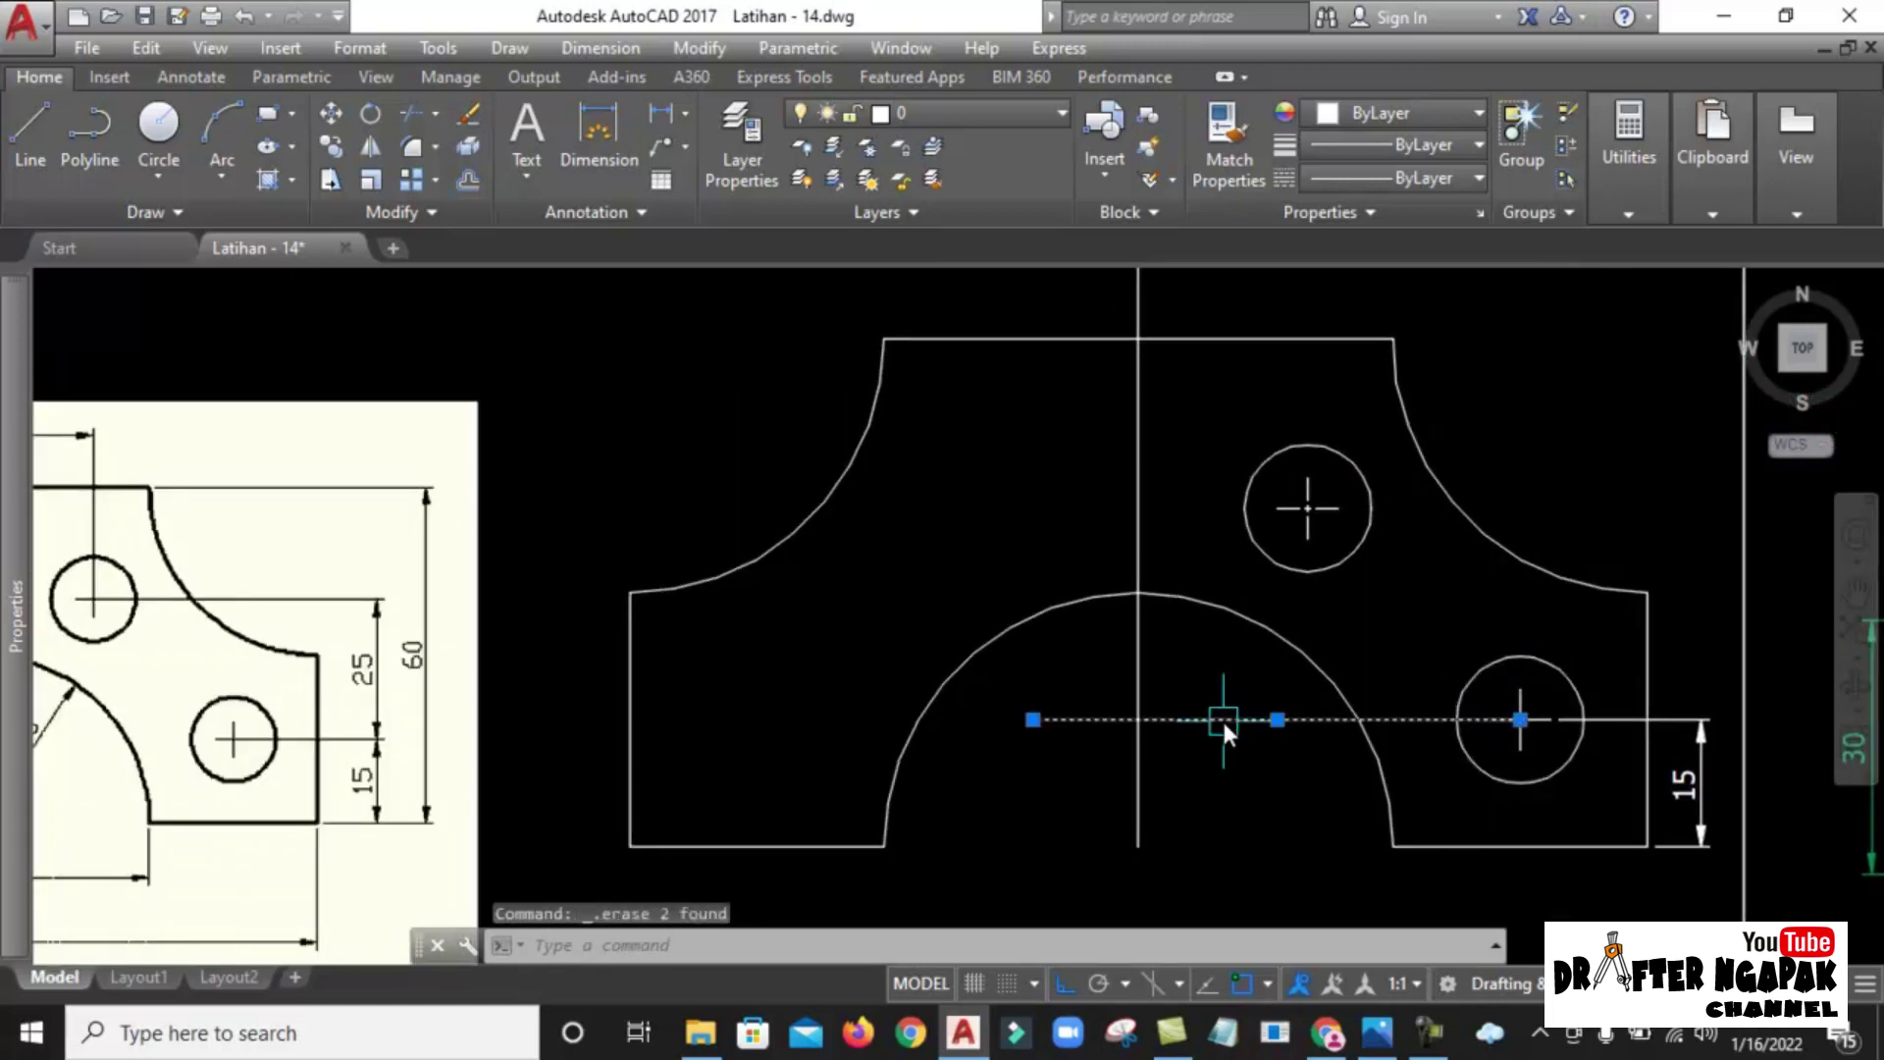
key("Delete")
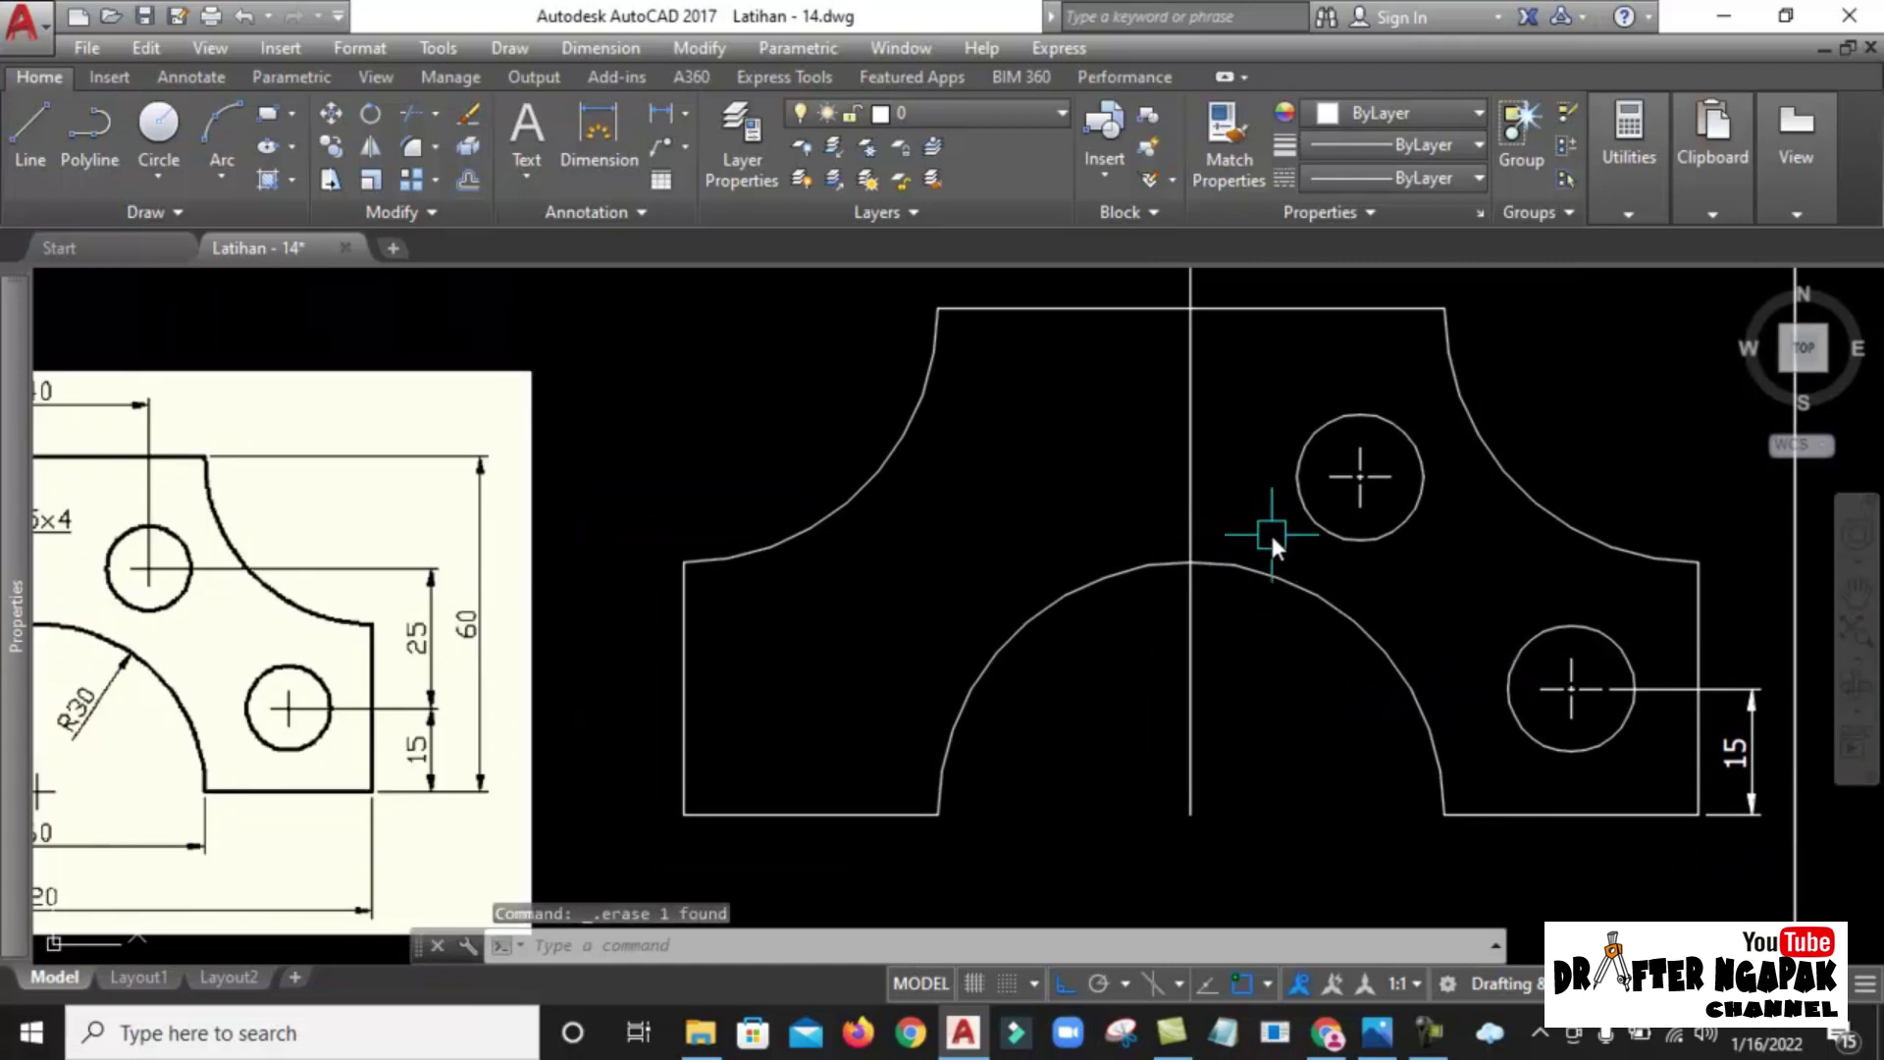
Mirror both right-hand holes across the vertical centre line, keeping the originals.
type("mi")
key("Return")
left_click(1399, 384)
left_click(1328, 496)
left_click(1480, 580)
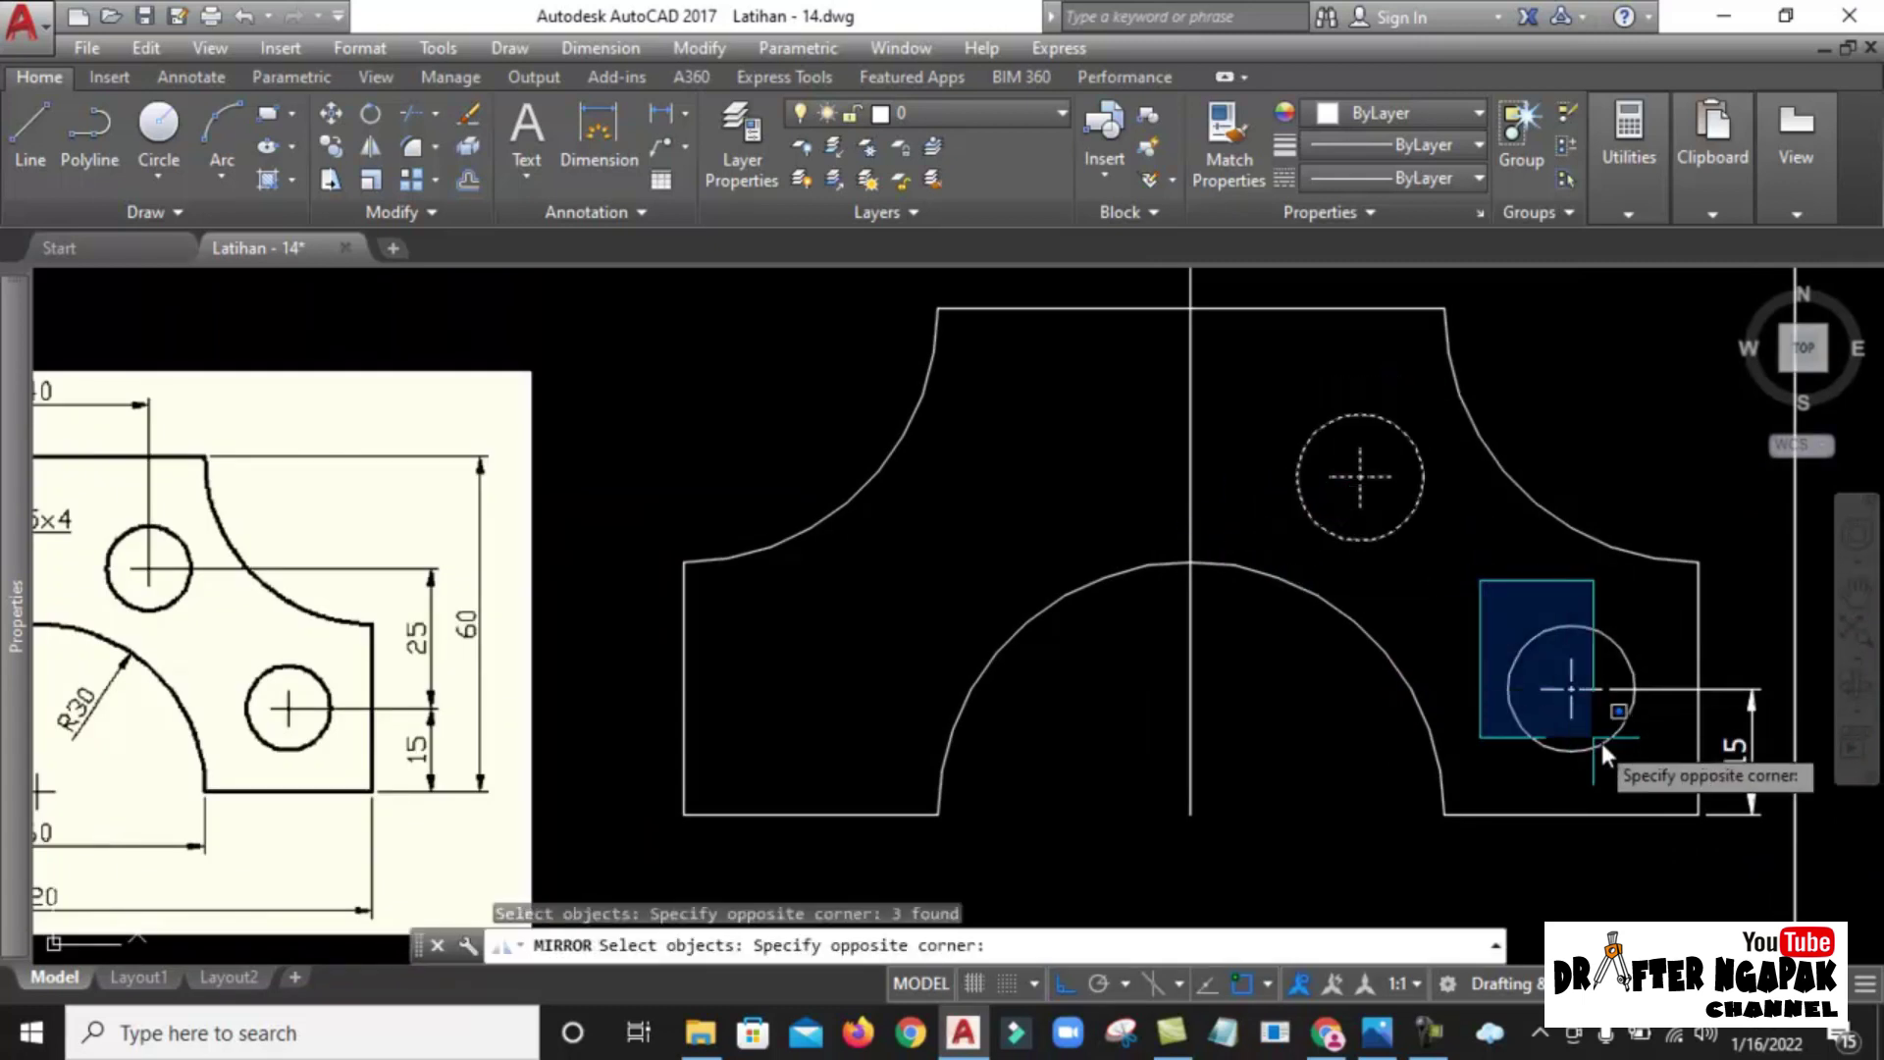
left_click(1650, 770)
key("Return")
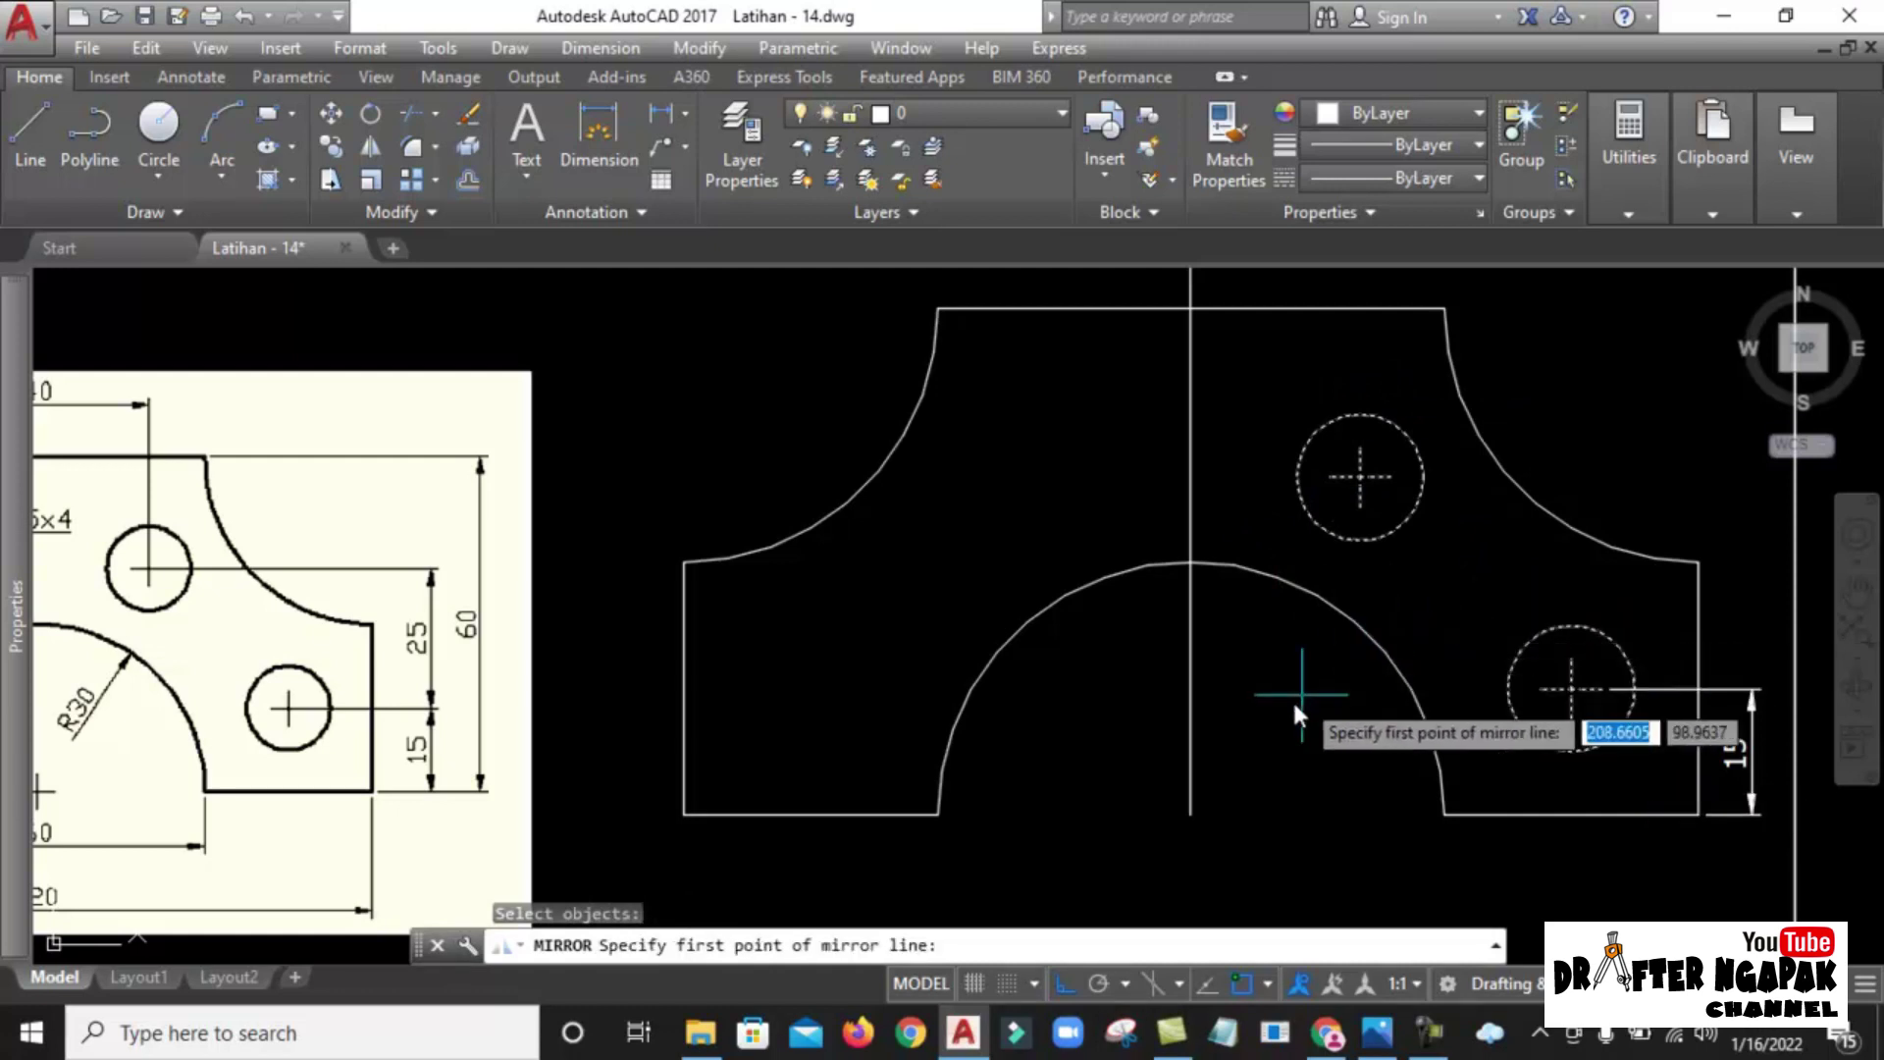
left_click(1191, 814)
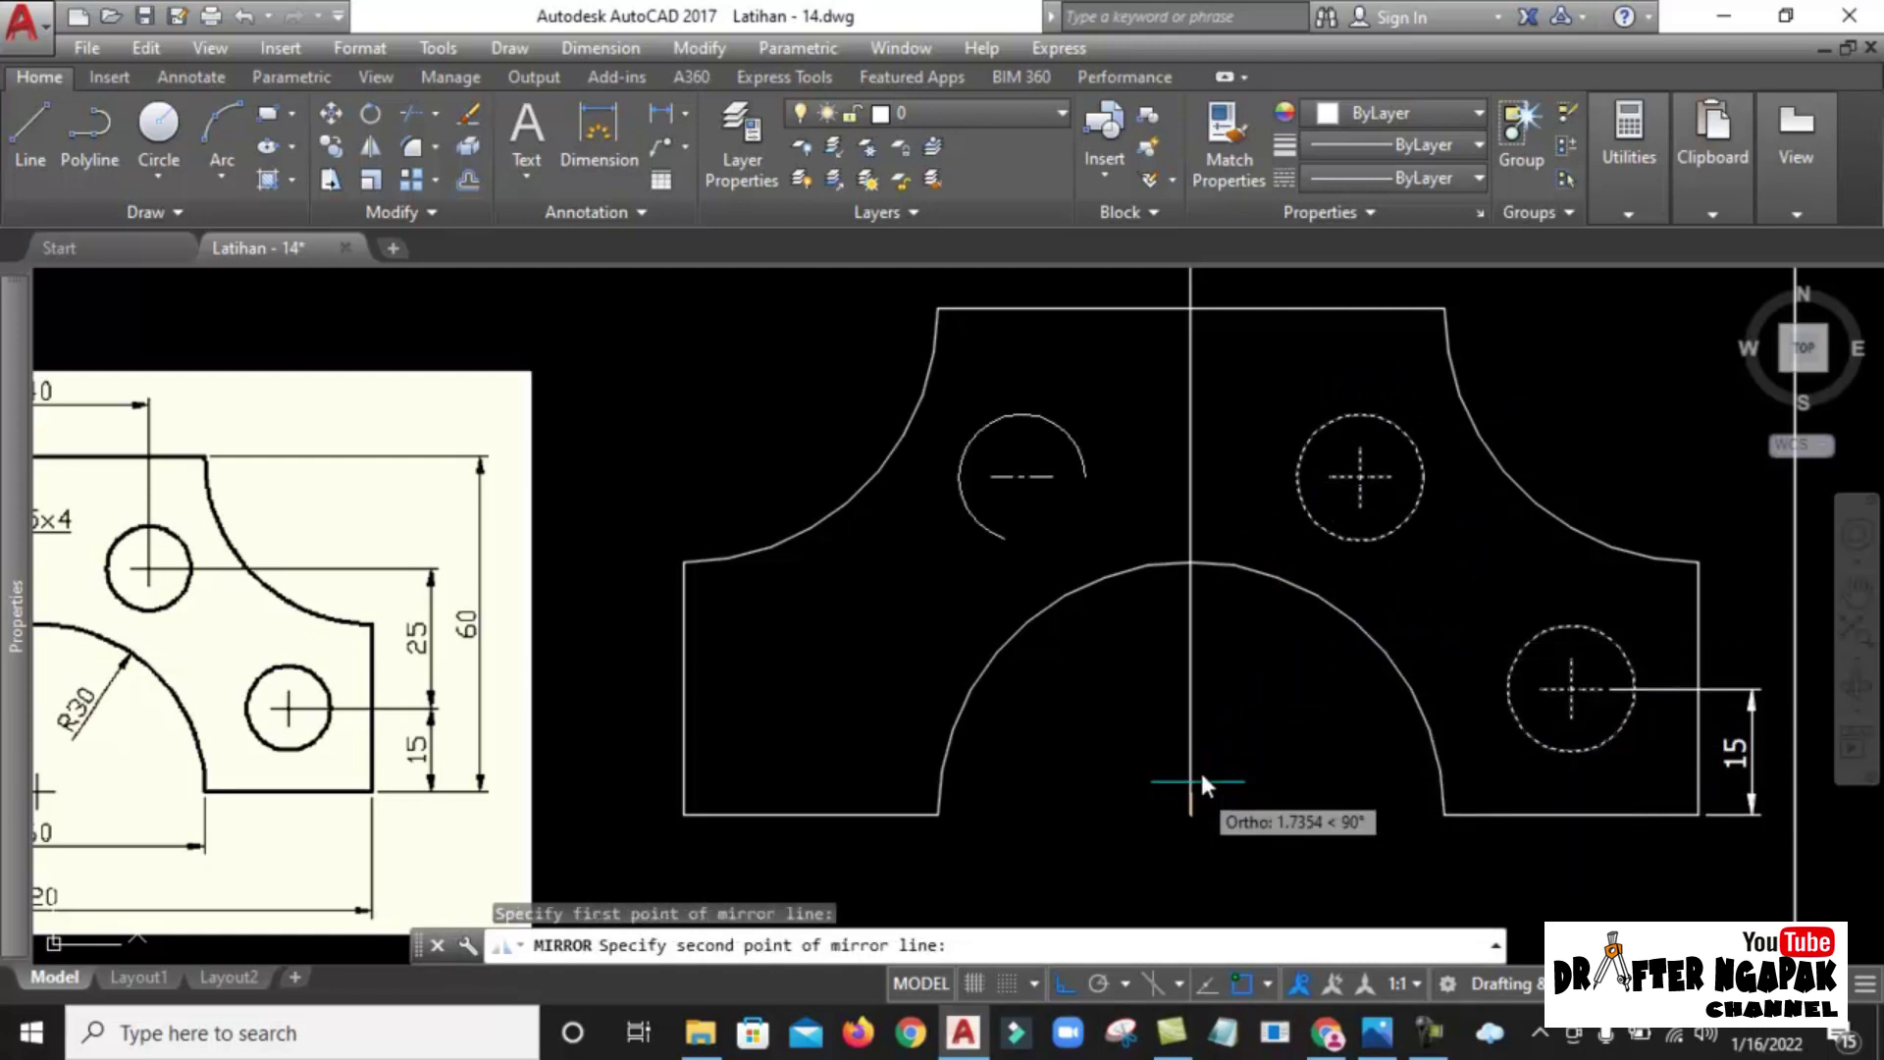
left_click(1192, 633)
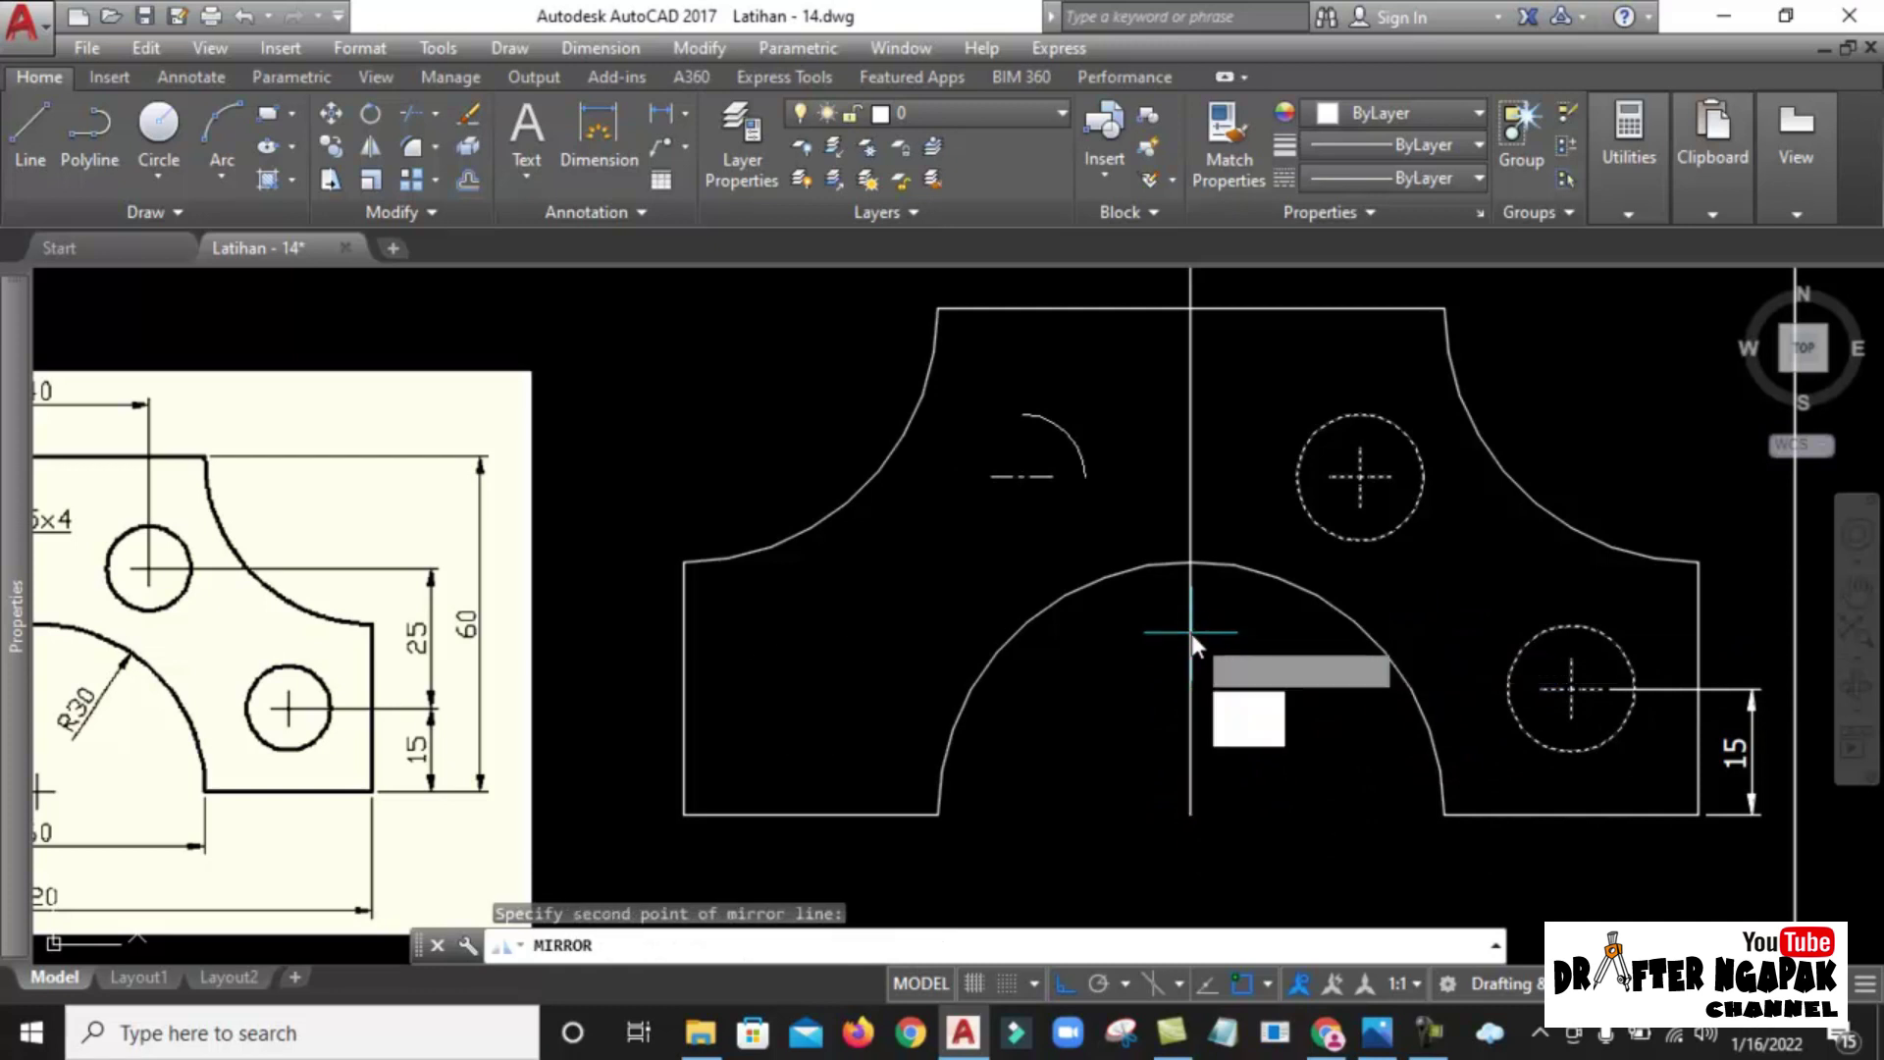
key("Return")
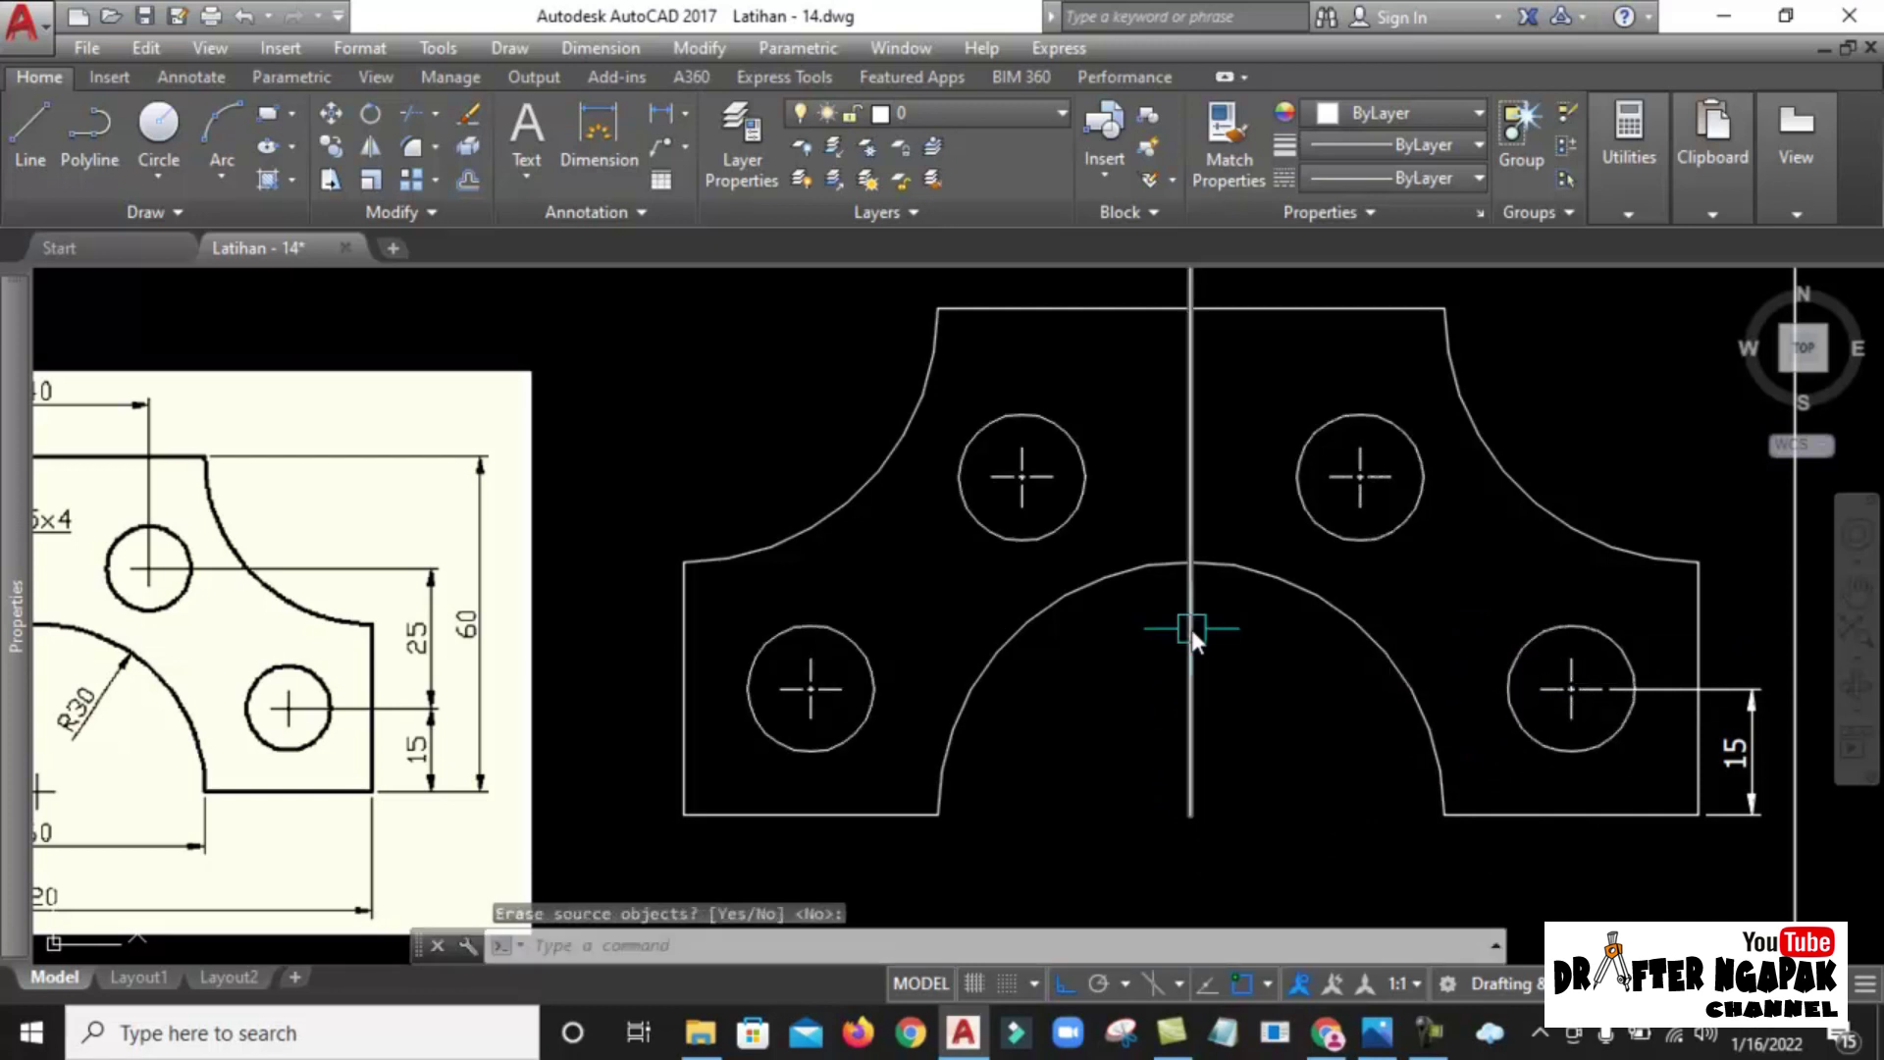
scroll(1191, 628, "down", 4)
scroll(1176, 610, "up", 2)
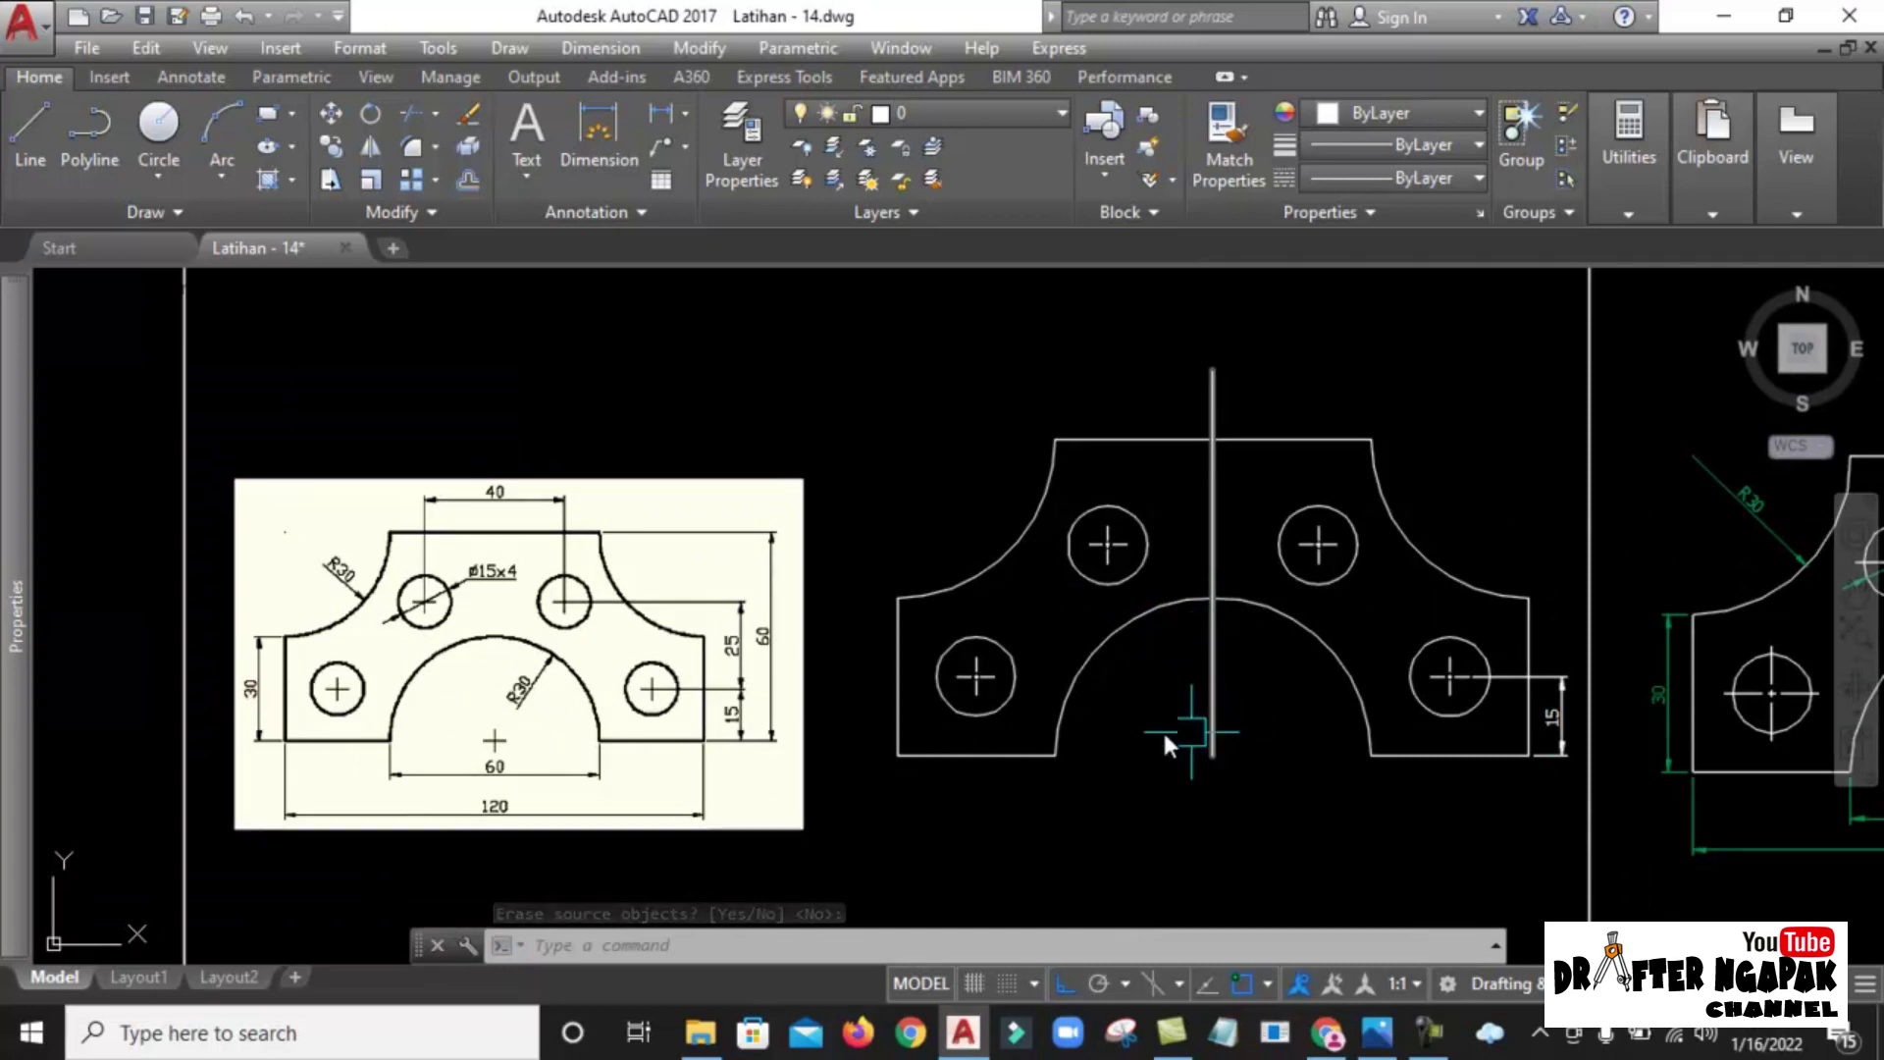
scroll(497, 758, "up", 2)
middle_click_drag(1367, 761, 1182, 626)
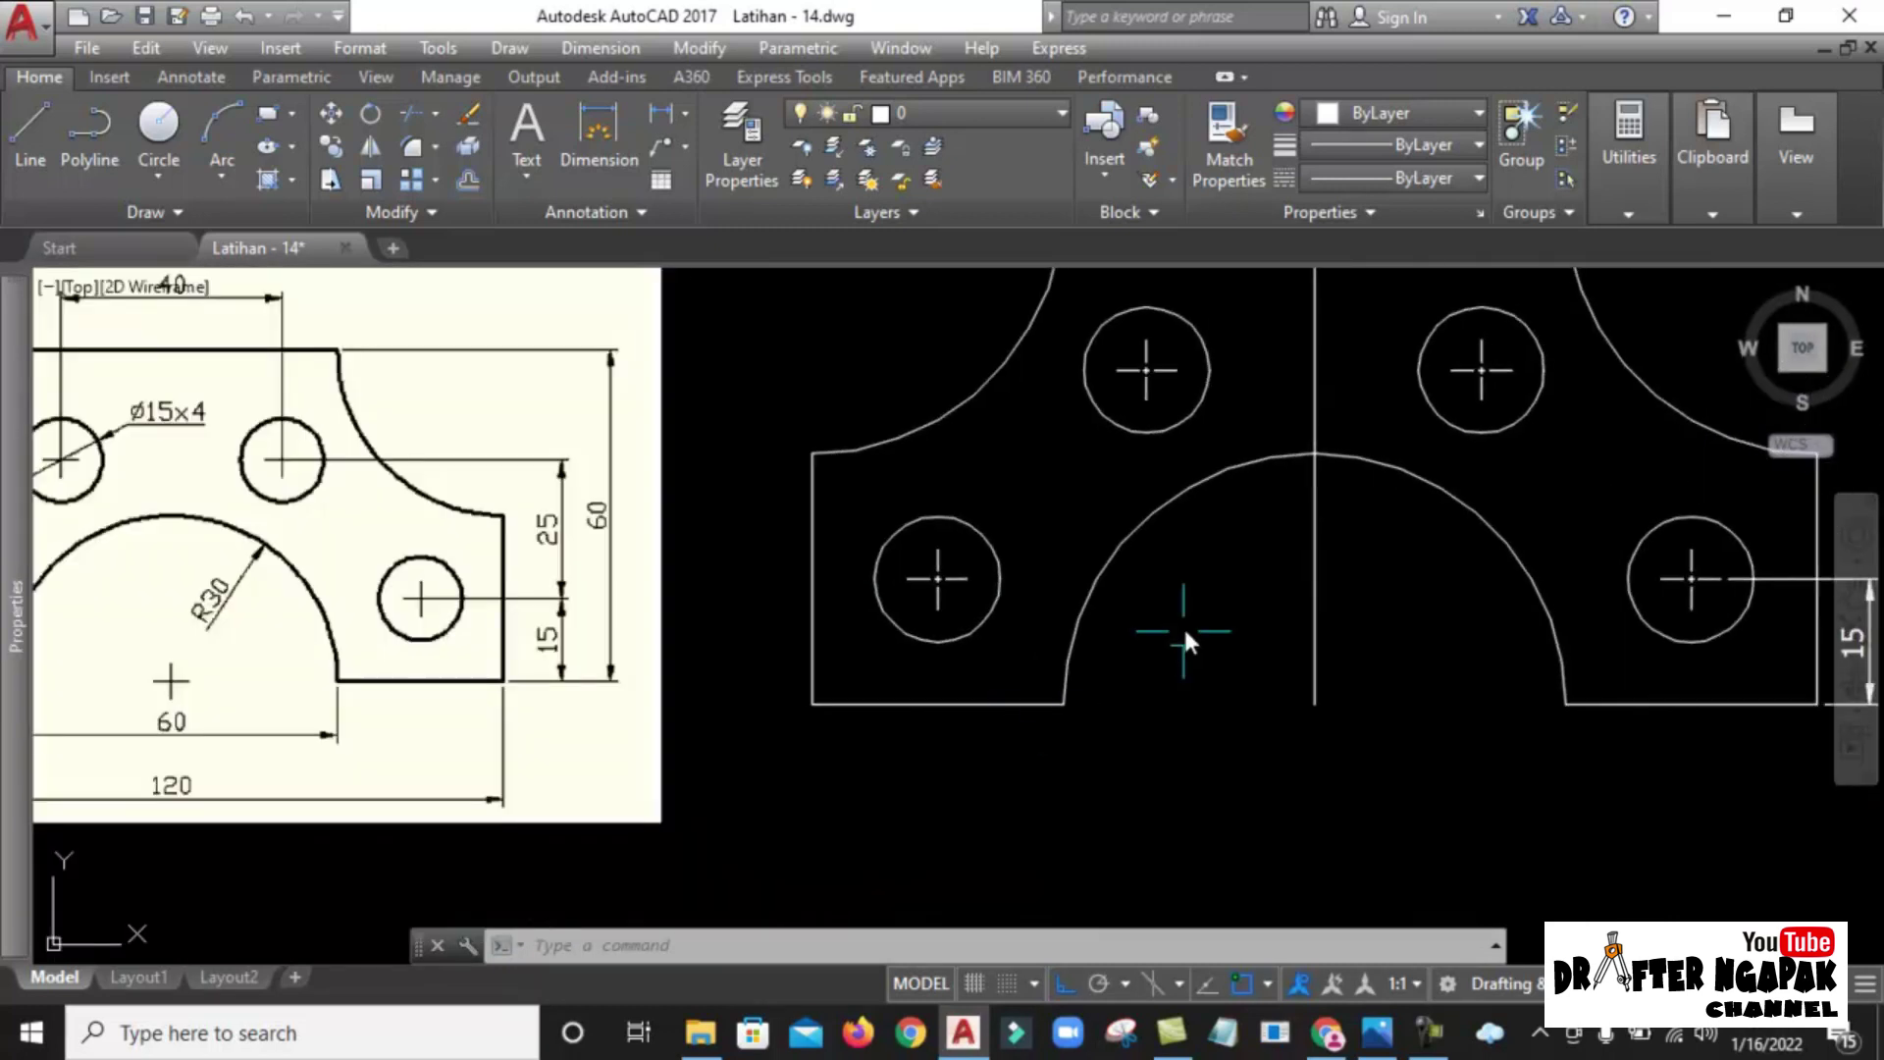
scroll(1182, 626, "up", 2)
type("co")
key("Return")
scroll(775, 542, "up", 4)
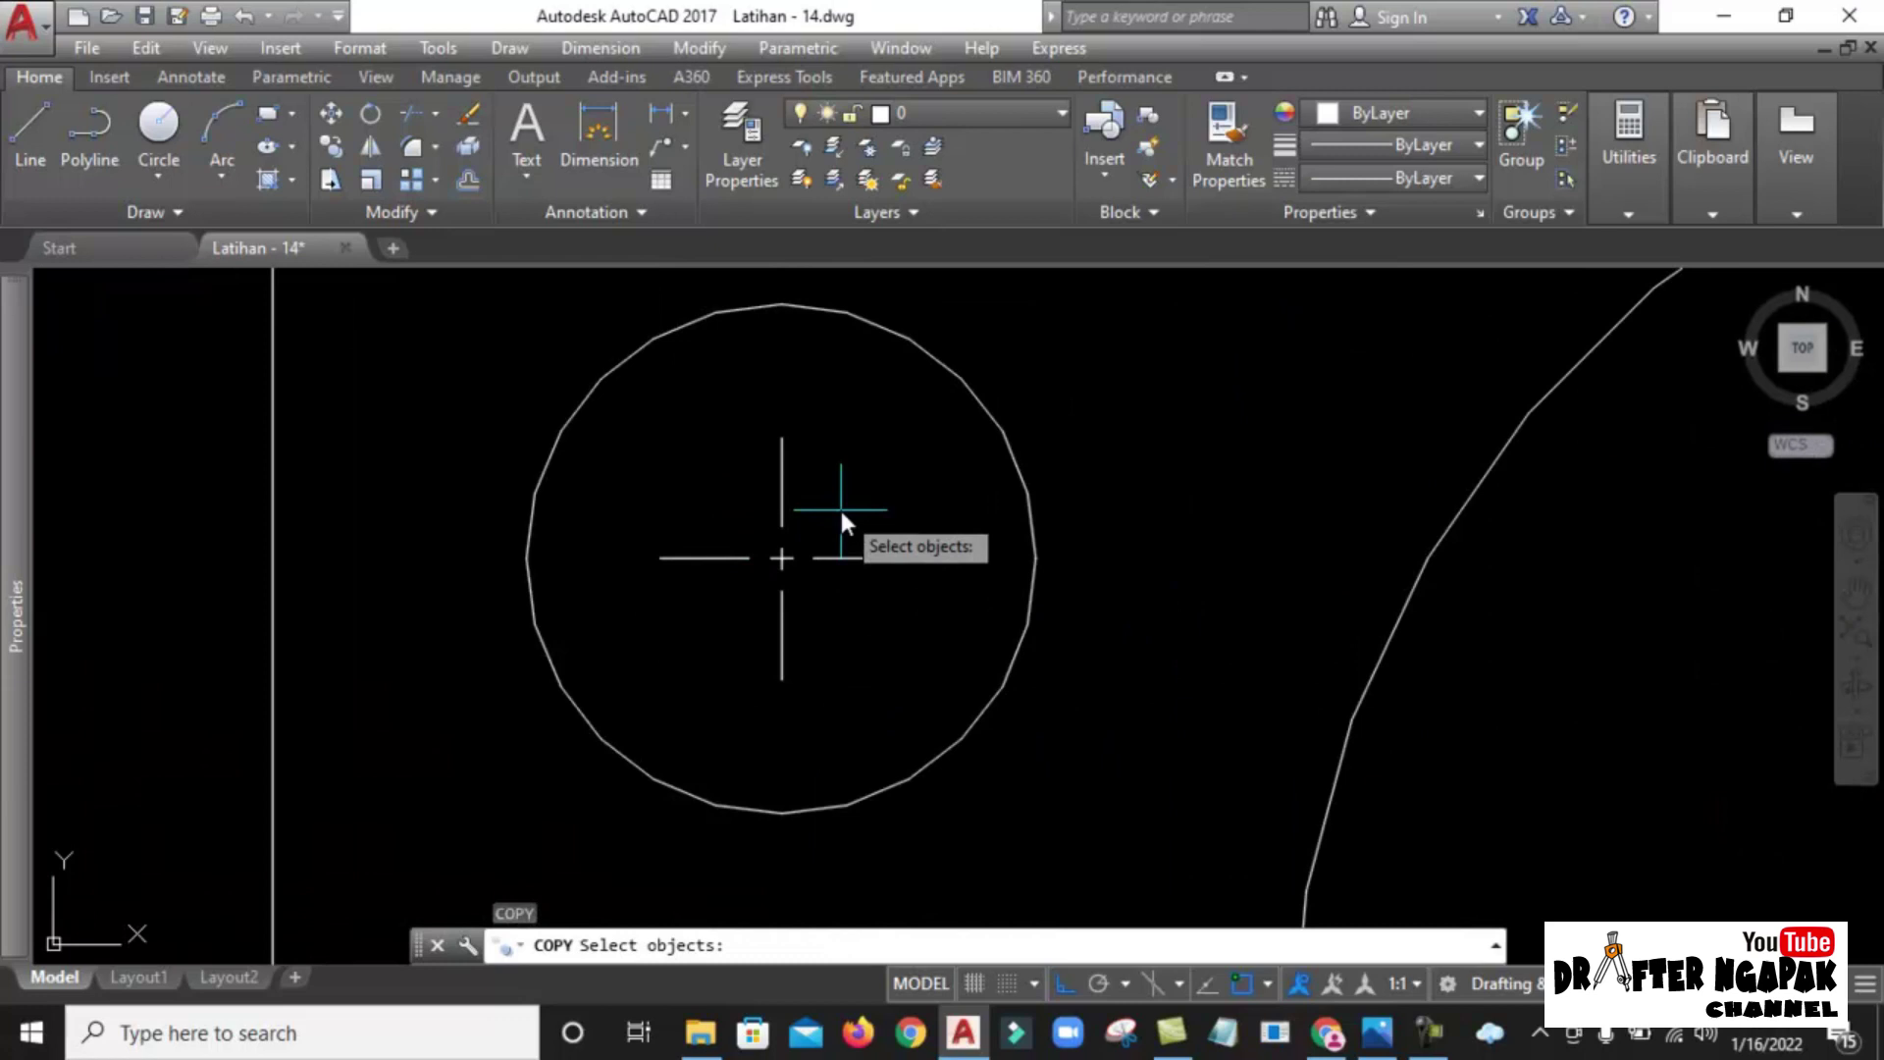
Copy a hole's centre mark to the centre of the large R30 arc.
left_click(839, 506)
left_click(770, 581)
key("Return")
left_click(779, 559)
scroll(780, 564, "down", 4)
left_click(1168, 699)
key("Escape")
Delete the vertical centre line.
left_click(1154, 521)
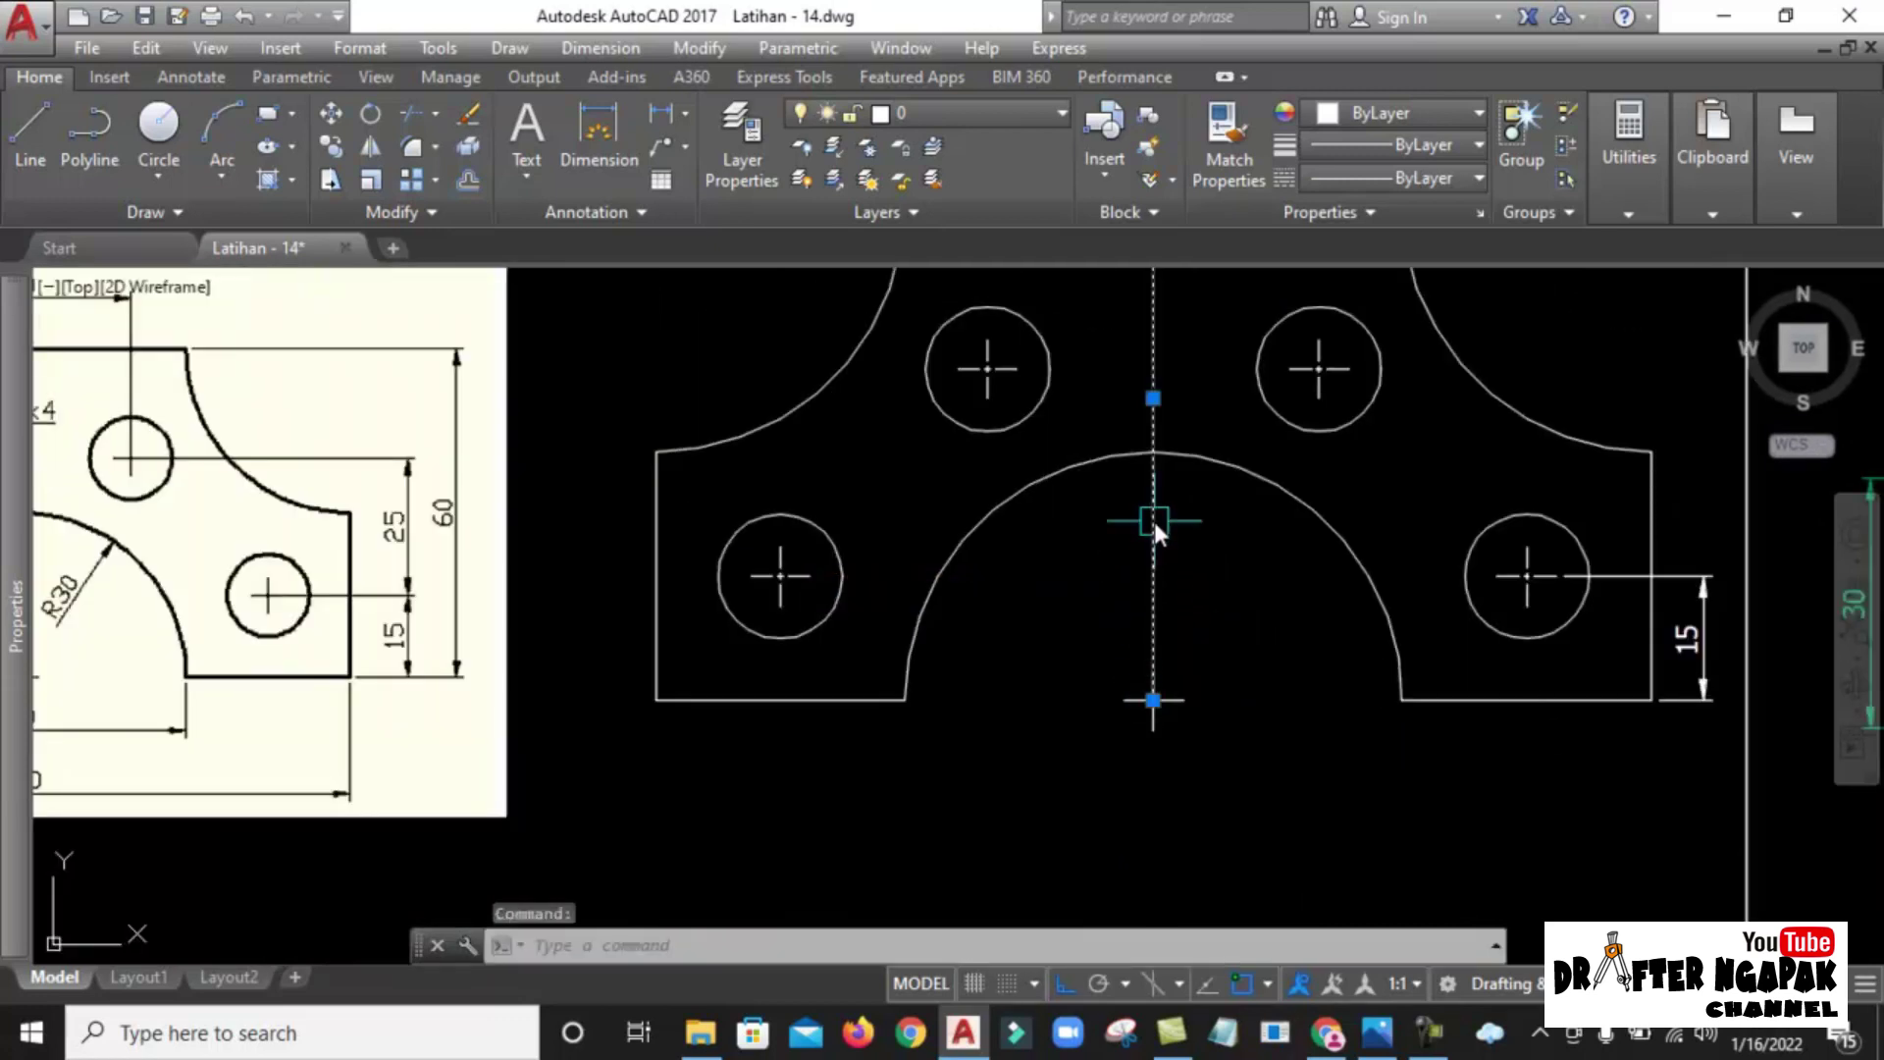
key("Delete")
scroll(1246, 588, "down", 2)
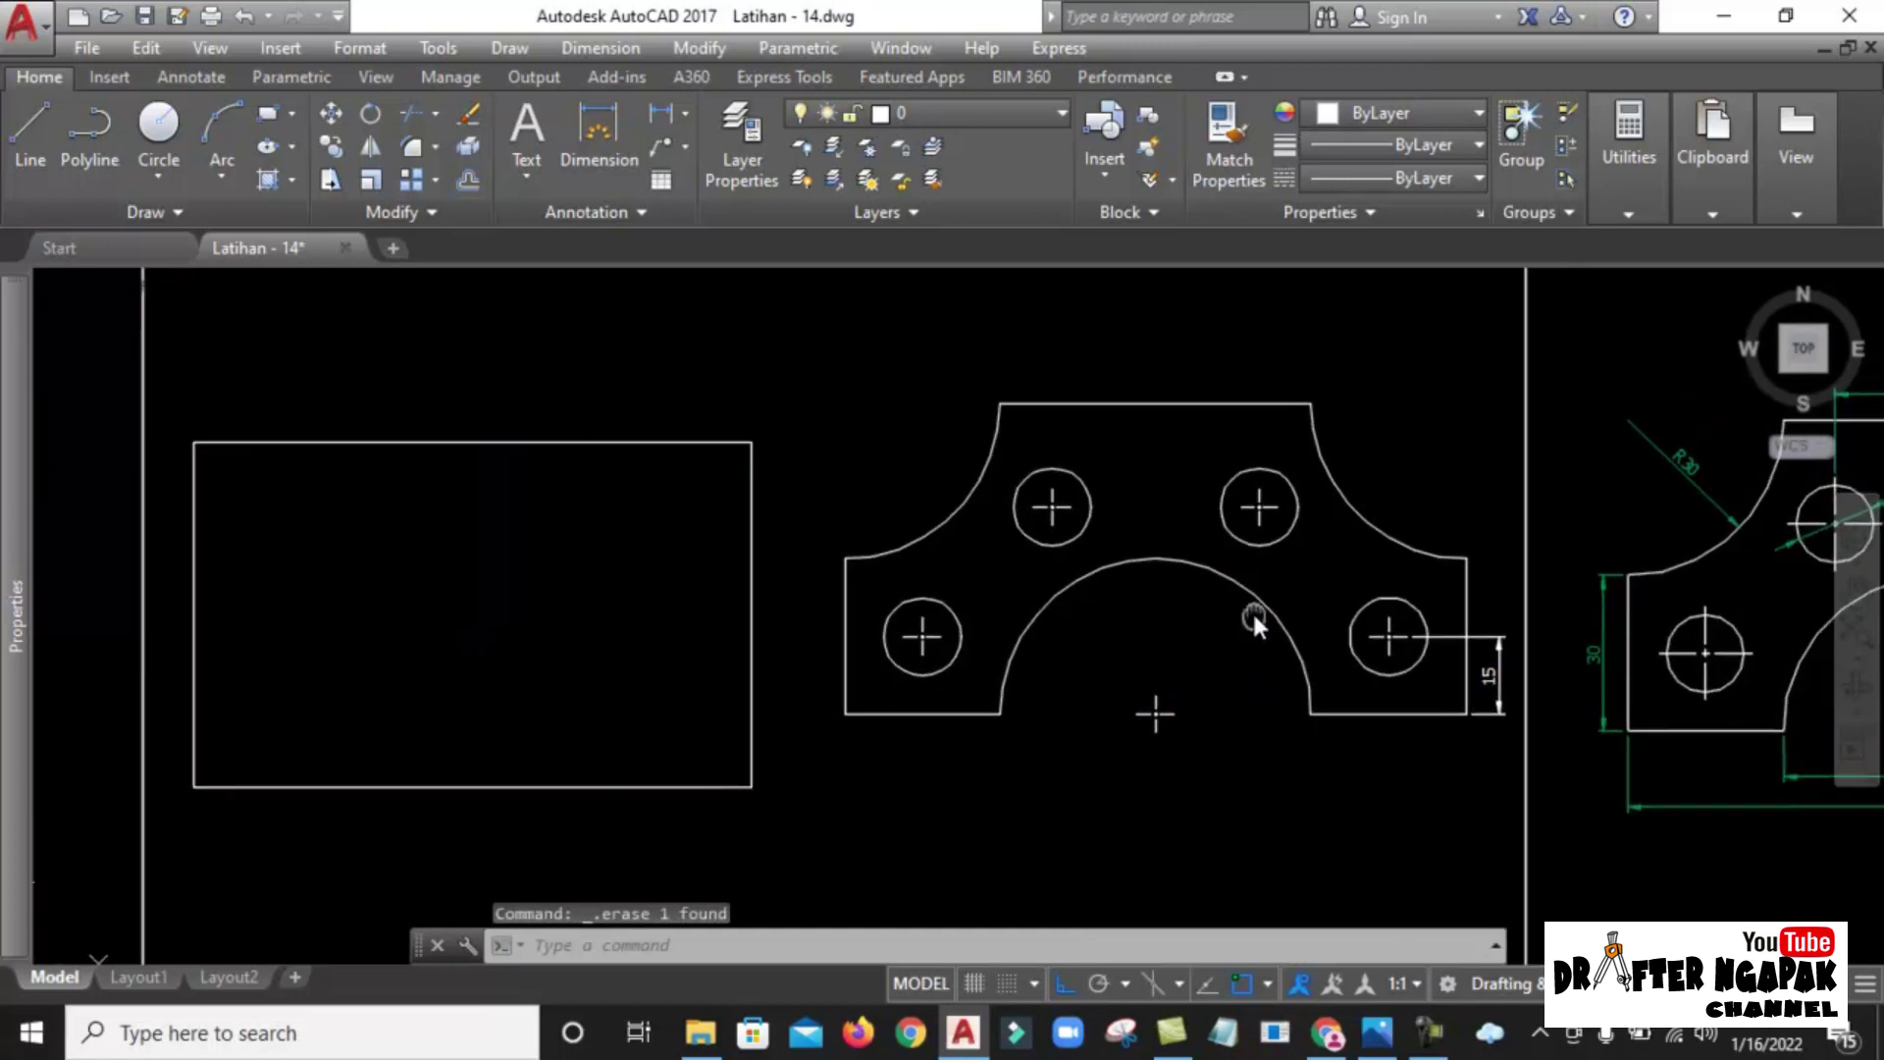
Move the whole plate slightly left, beside the reference image.
type("m")
key("Return")
left_click(768, 344)
left_click(1540, 719)
key("Return")
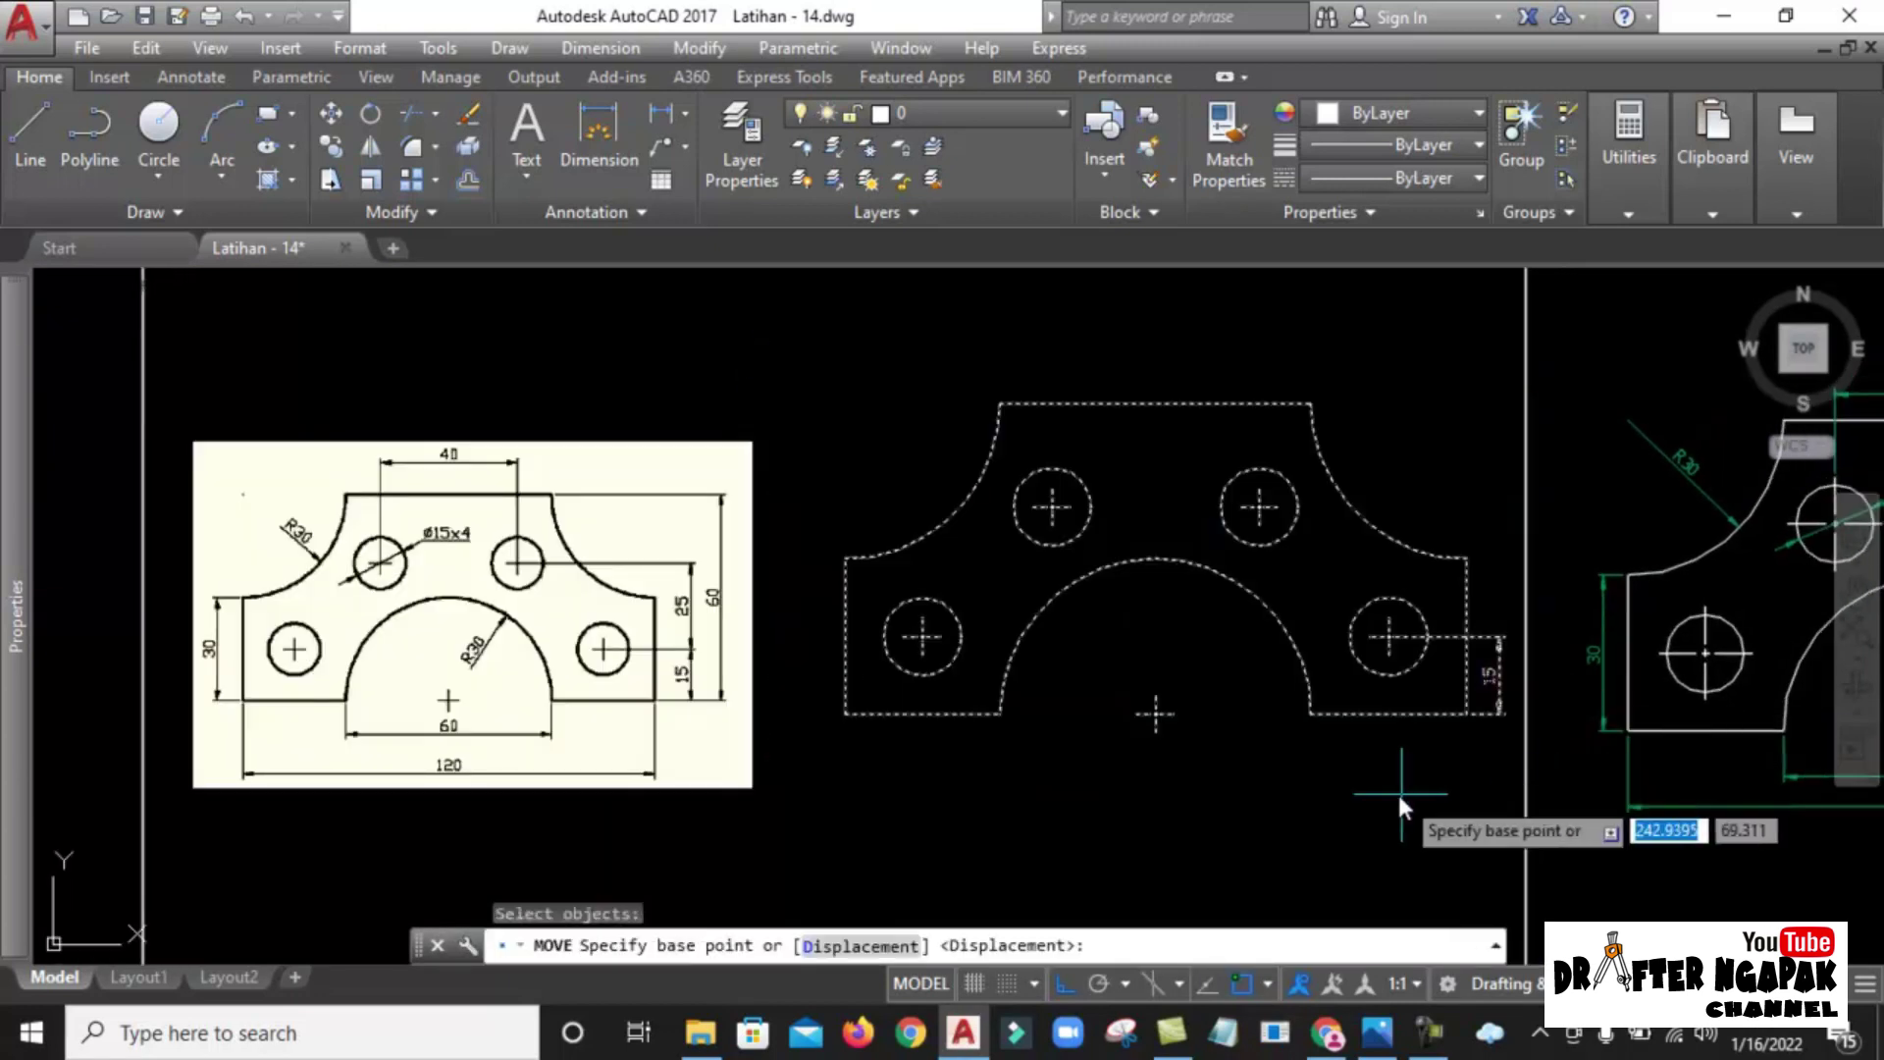
left_click(1393, 791)
scroll(1104, 635, "down", 2)
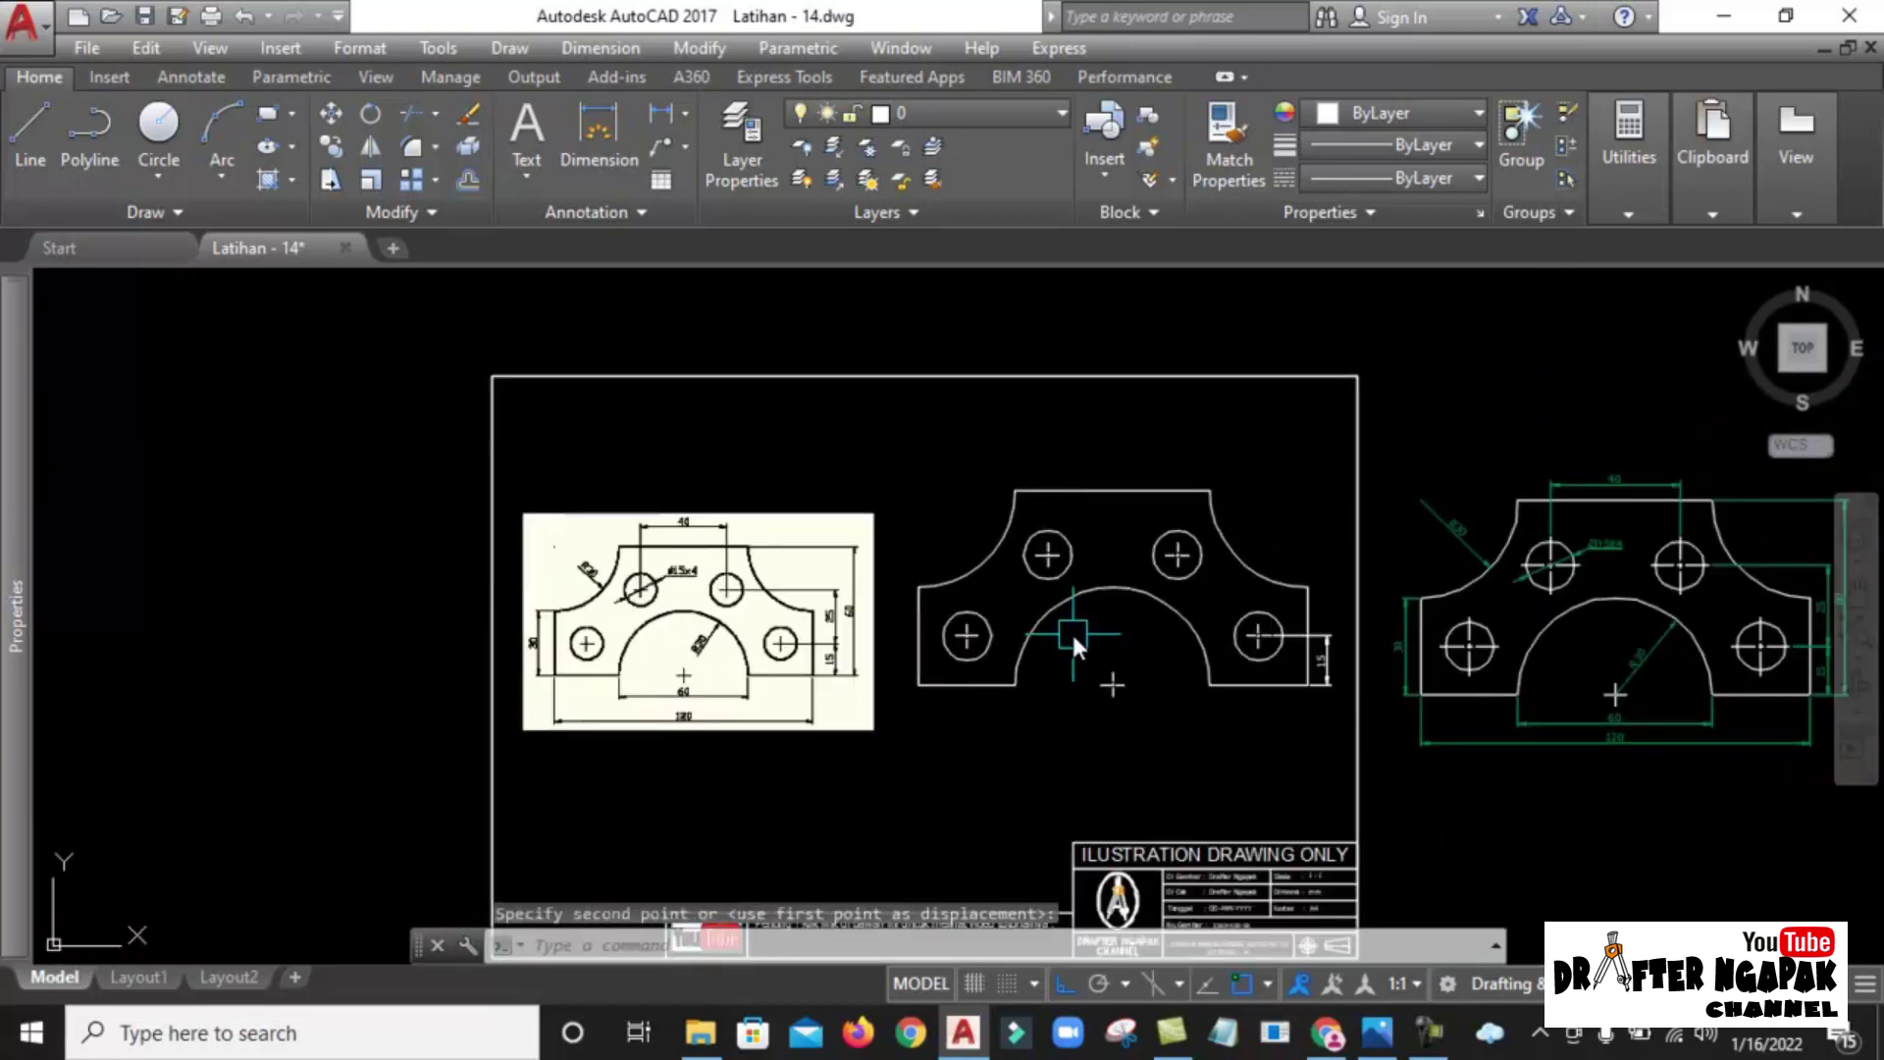
scroll(1382, 615, "up", 2)
scroll(1609, 588, "up", 2)
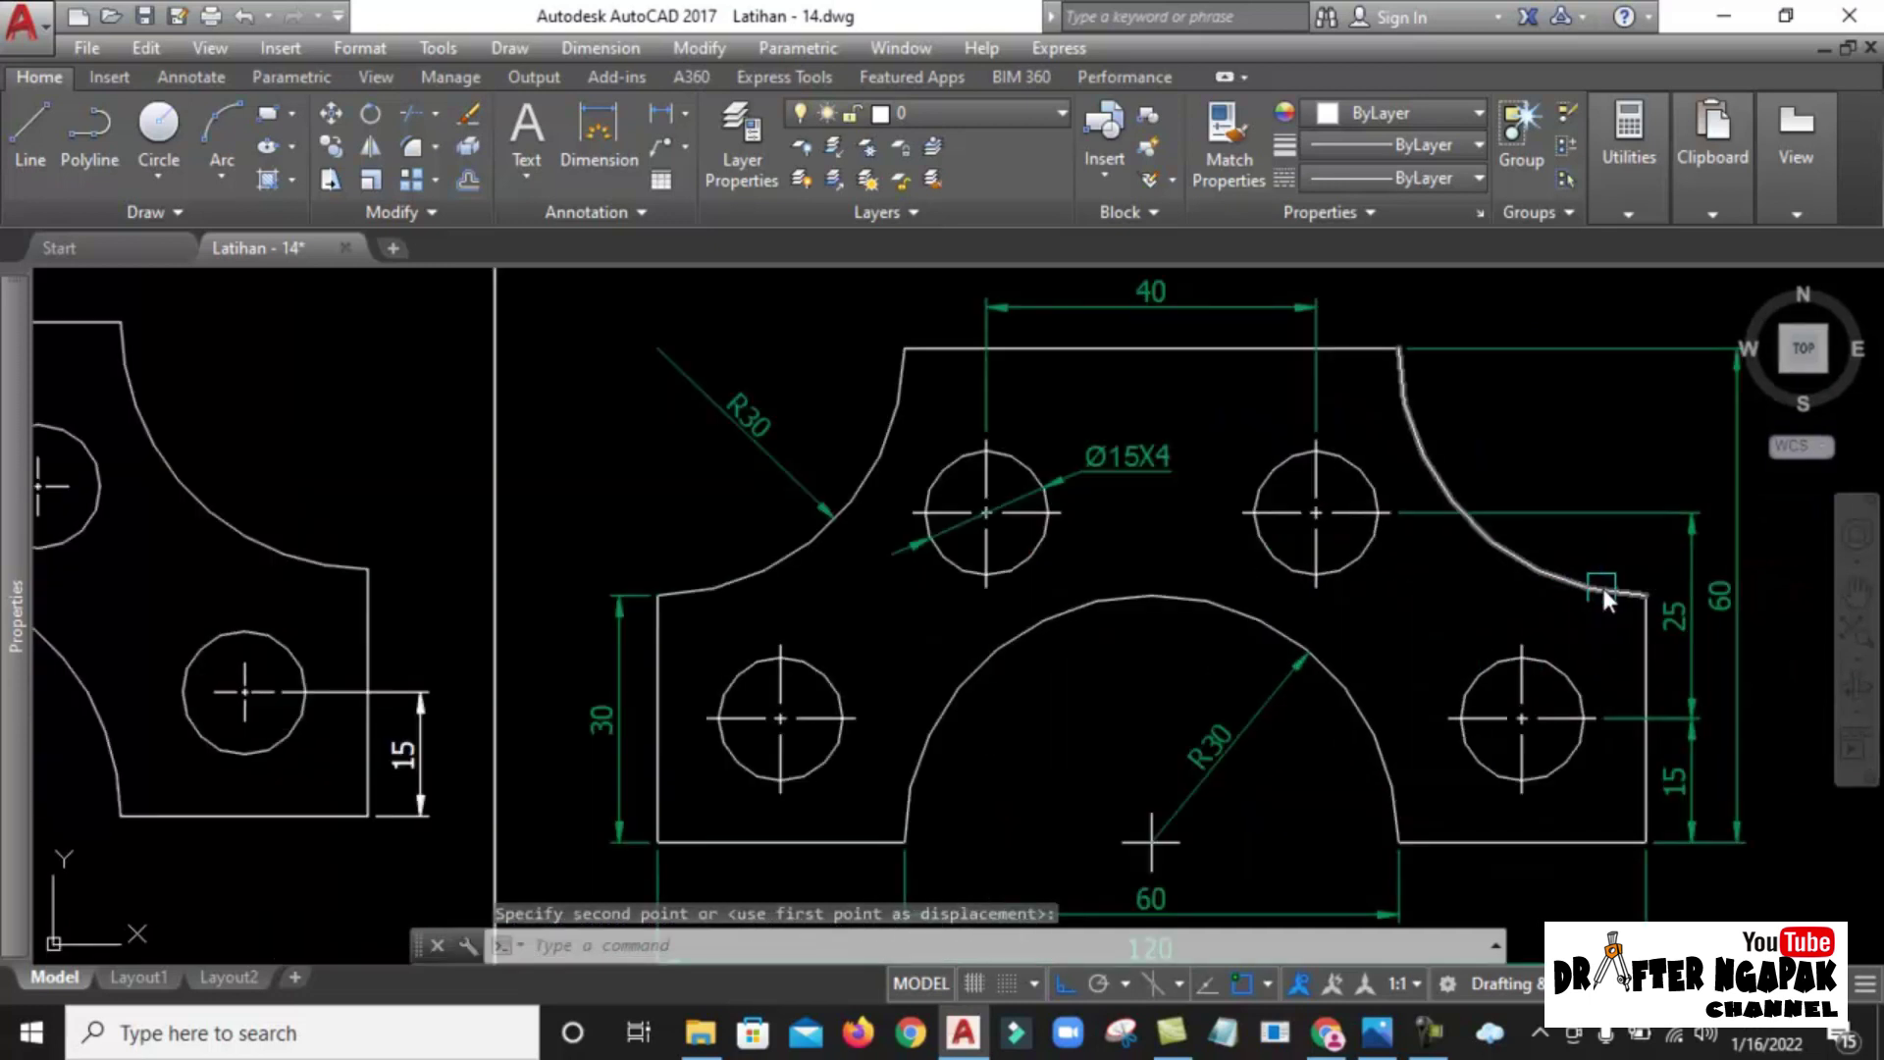
scroll(1403, 510, "down", 2)
scroll(1245, 486, "up", 3)
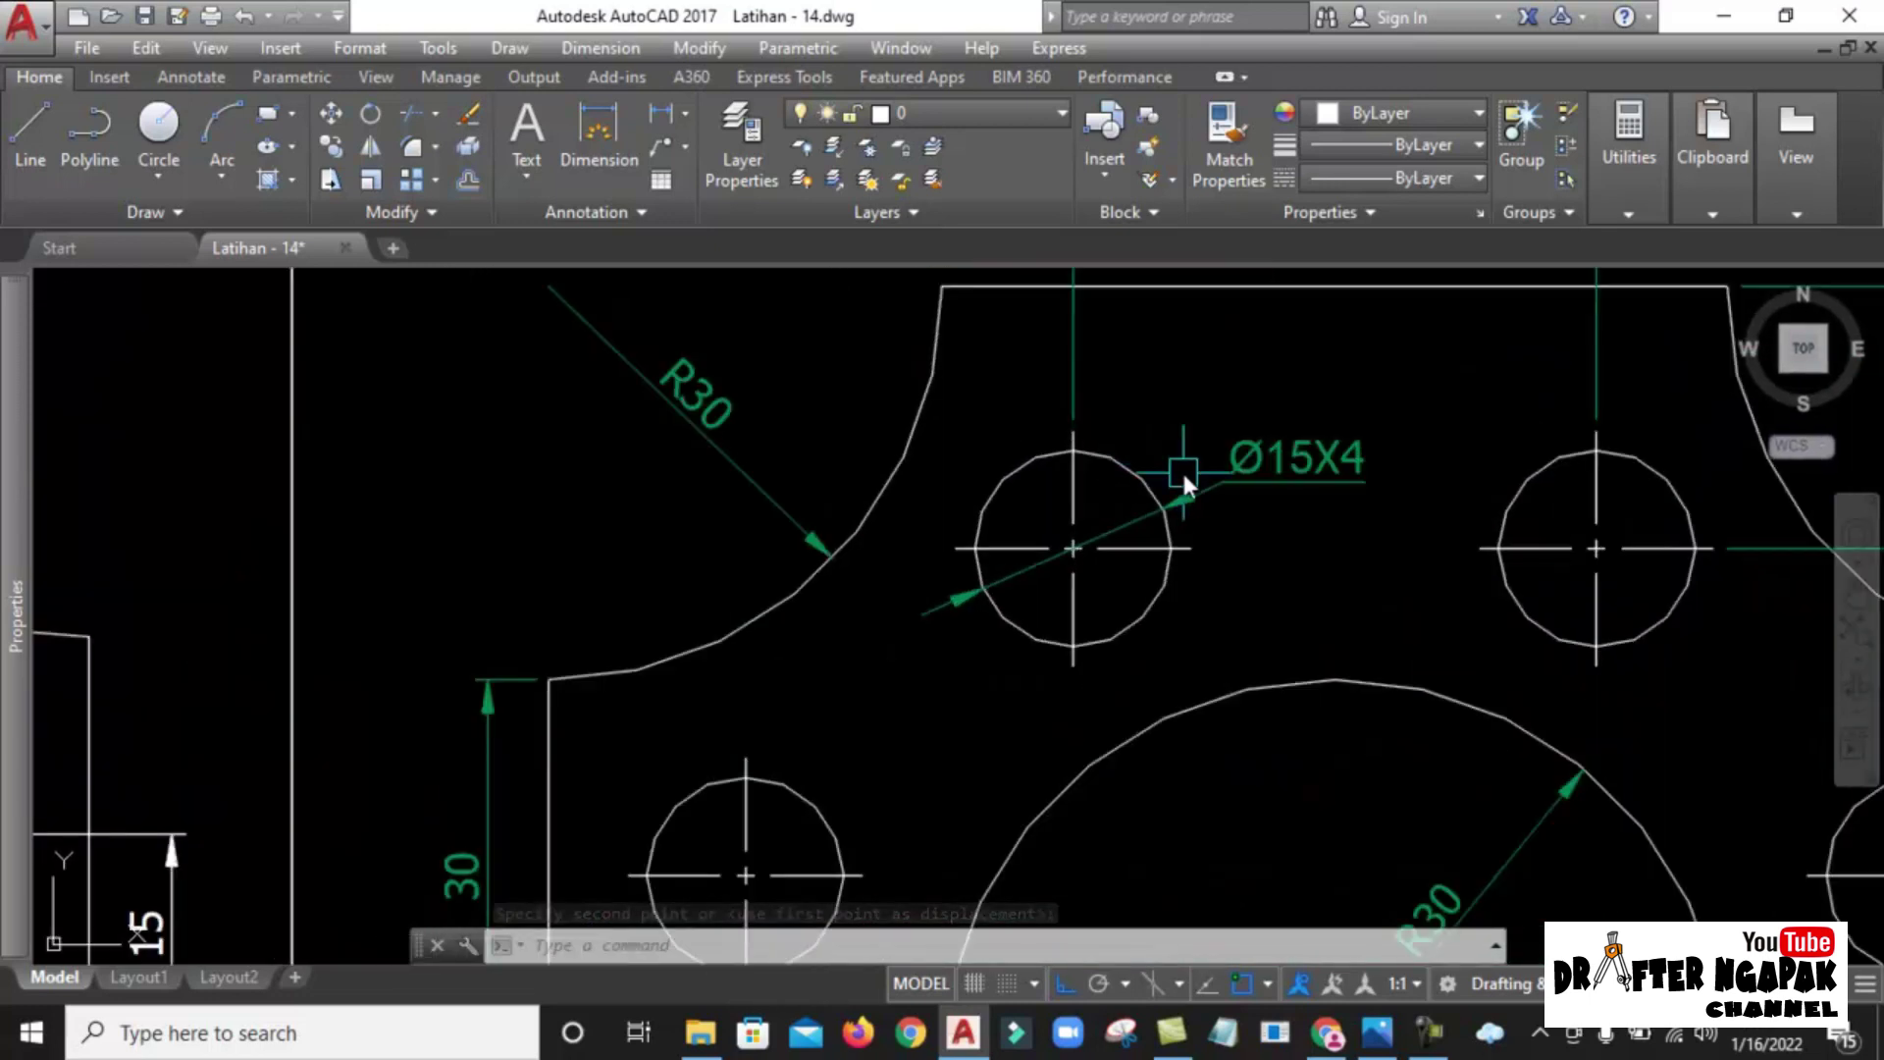
scroll(1178, 470, "up", 3)
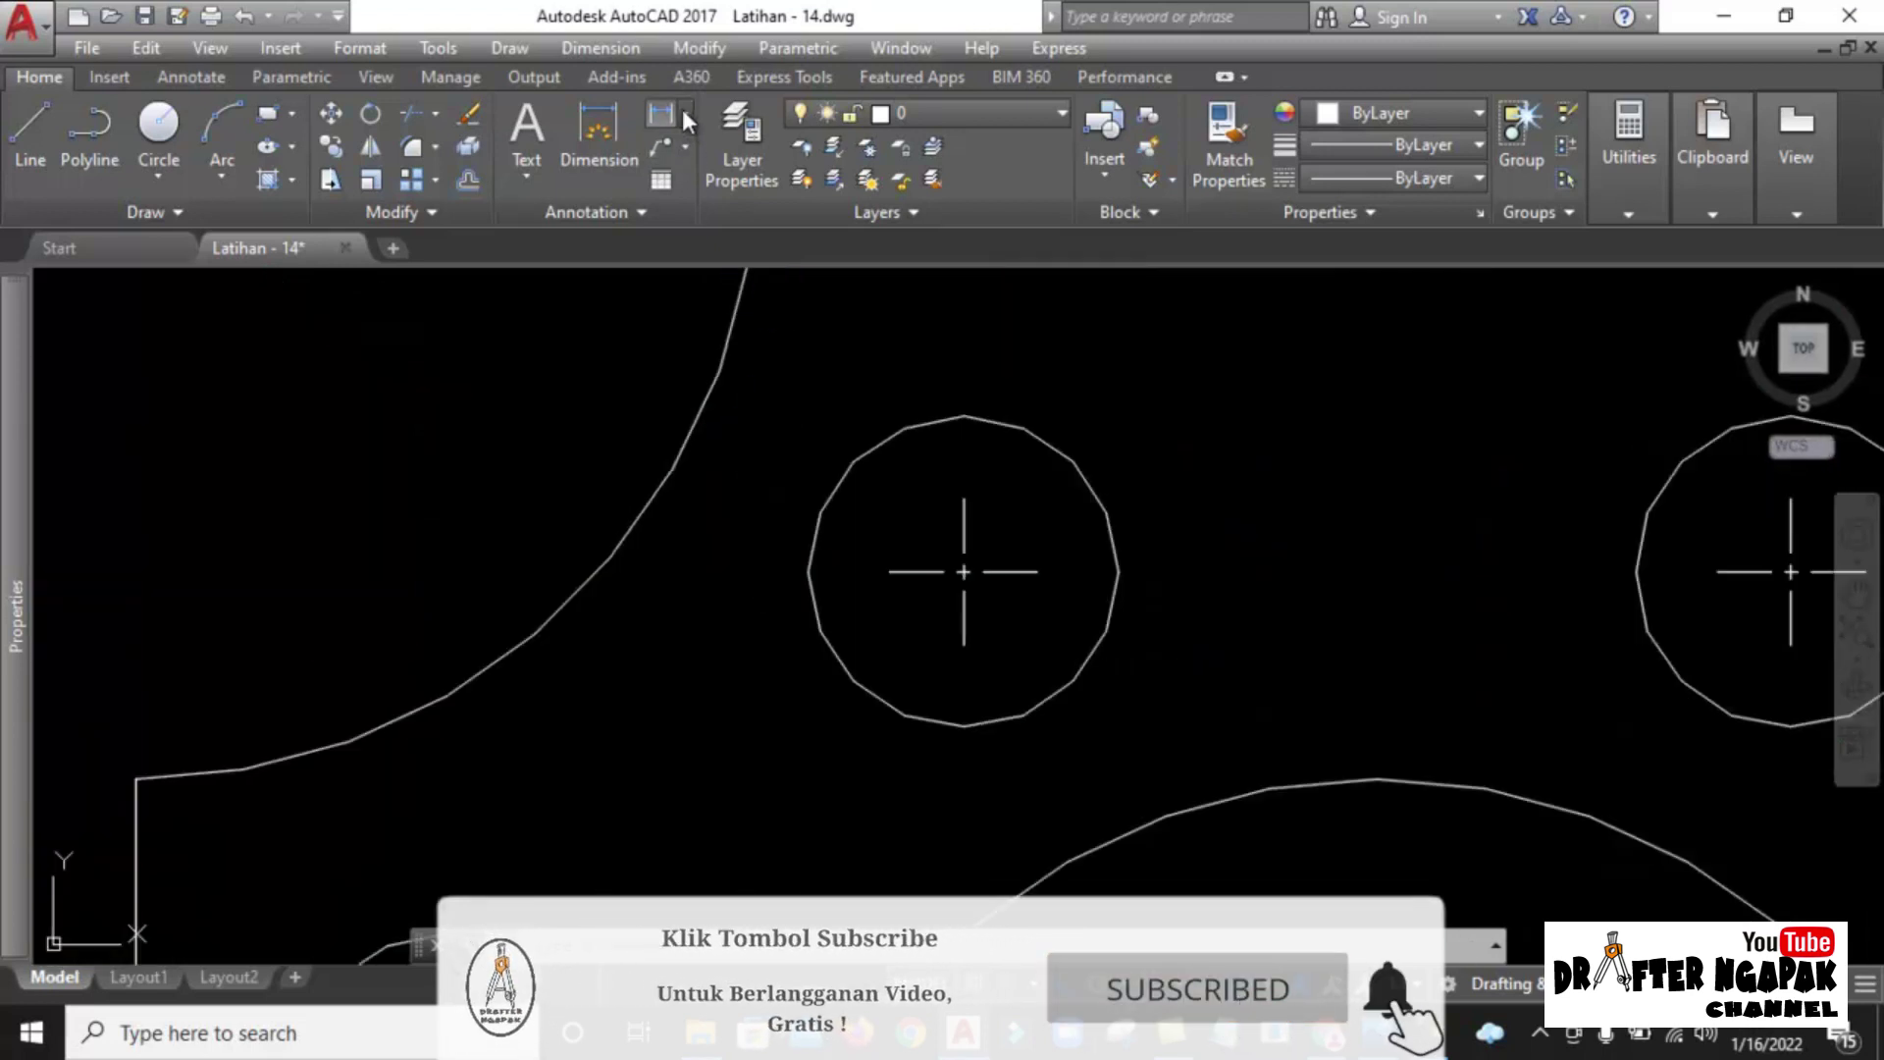
left_click(684, 113)
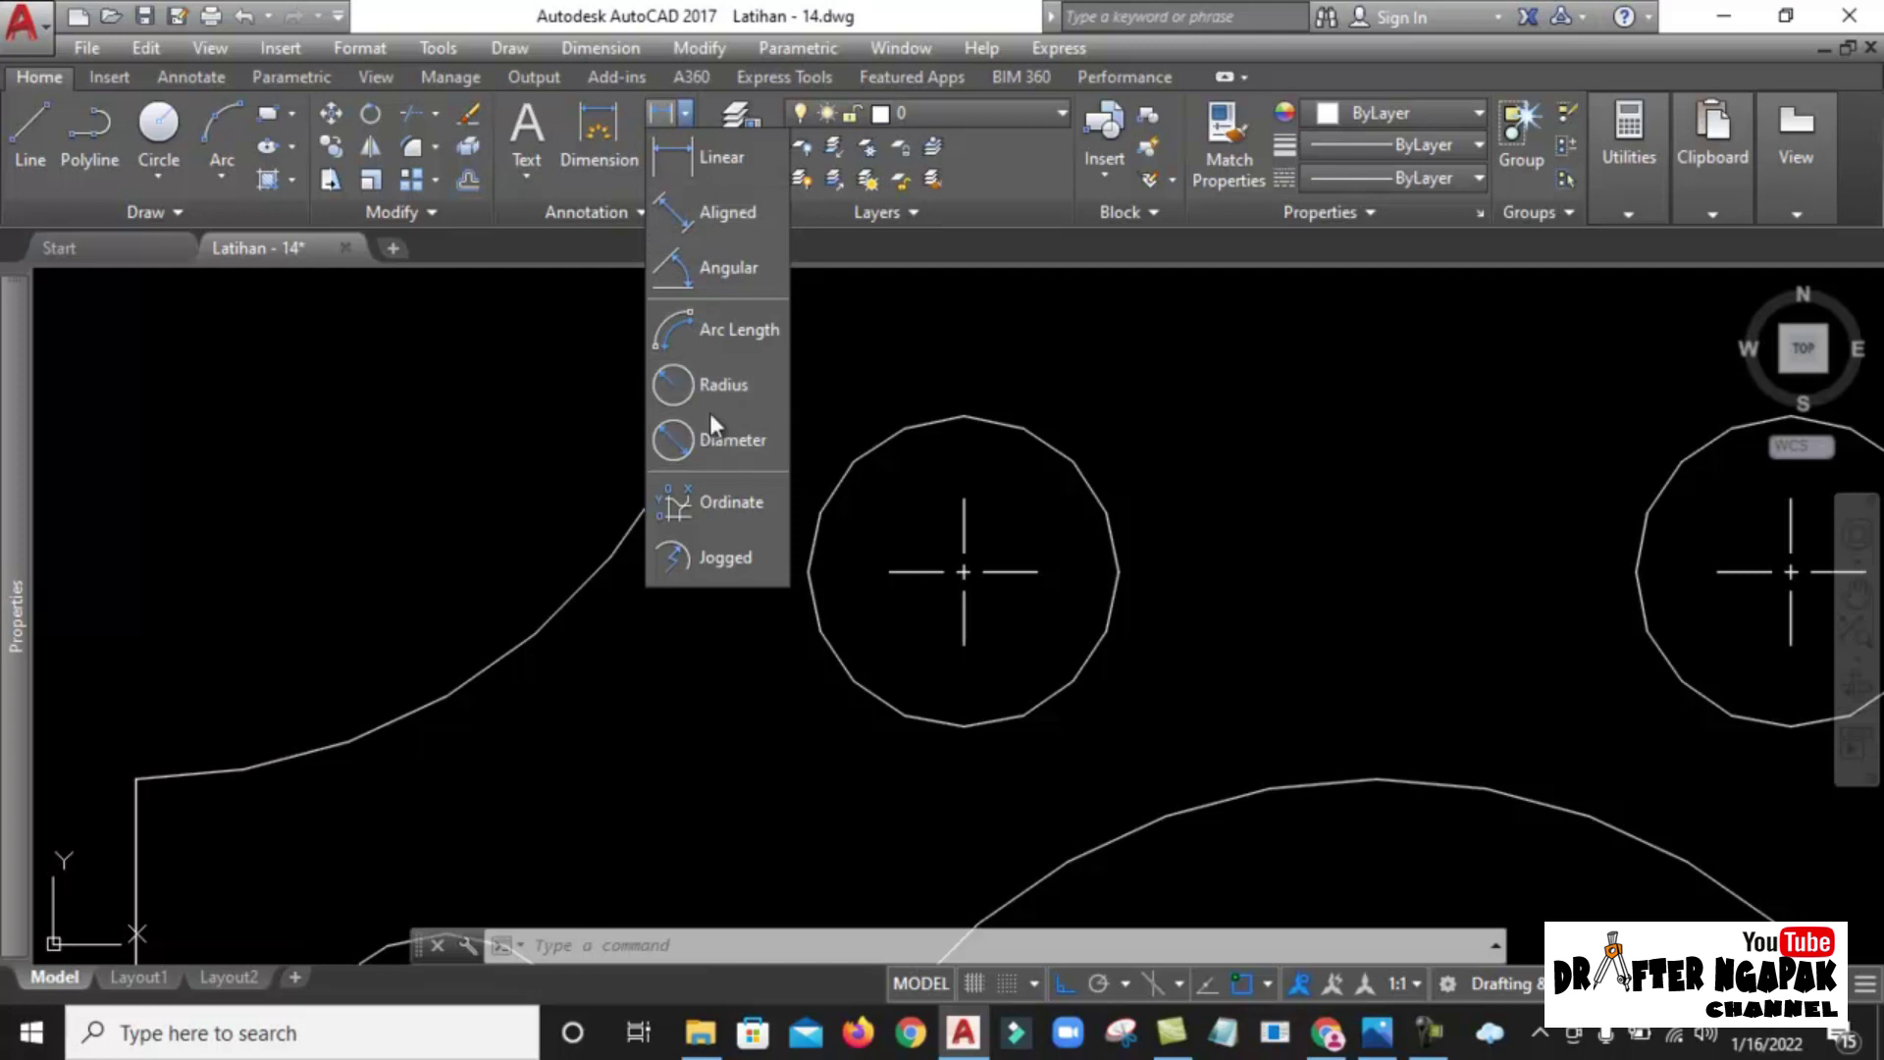
Place a trial Ø15 diameter dimension across the upper-left hole.
left_click(718, 385)
key("Escape")
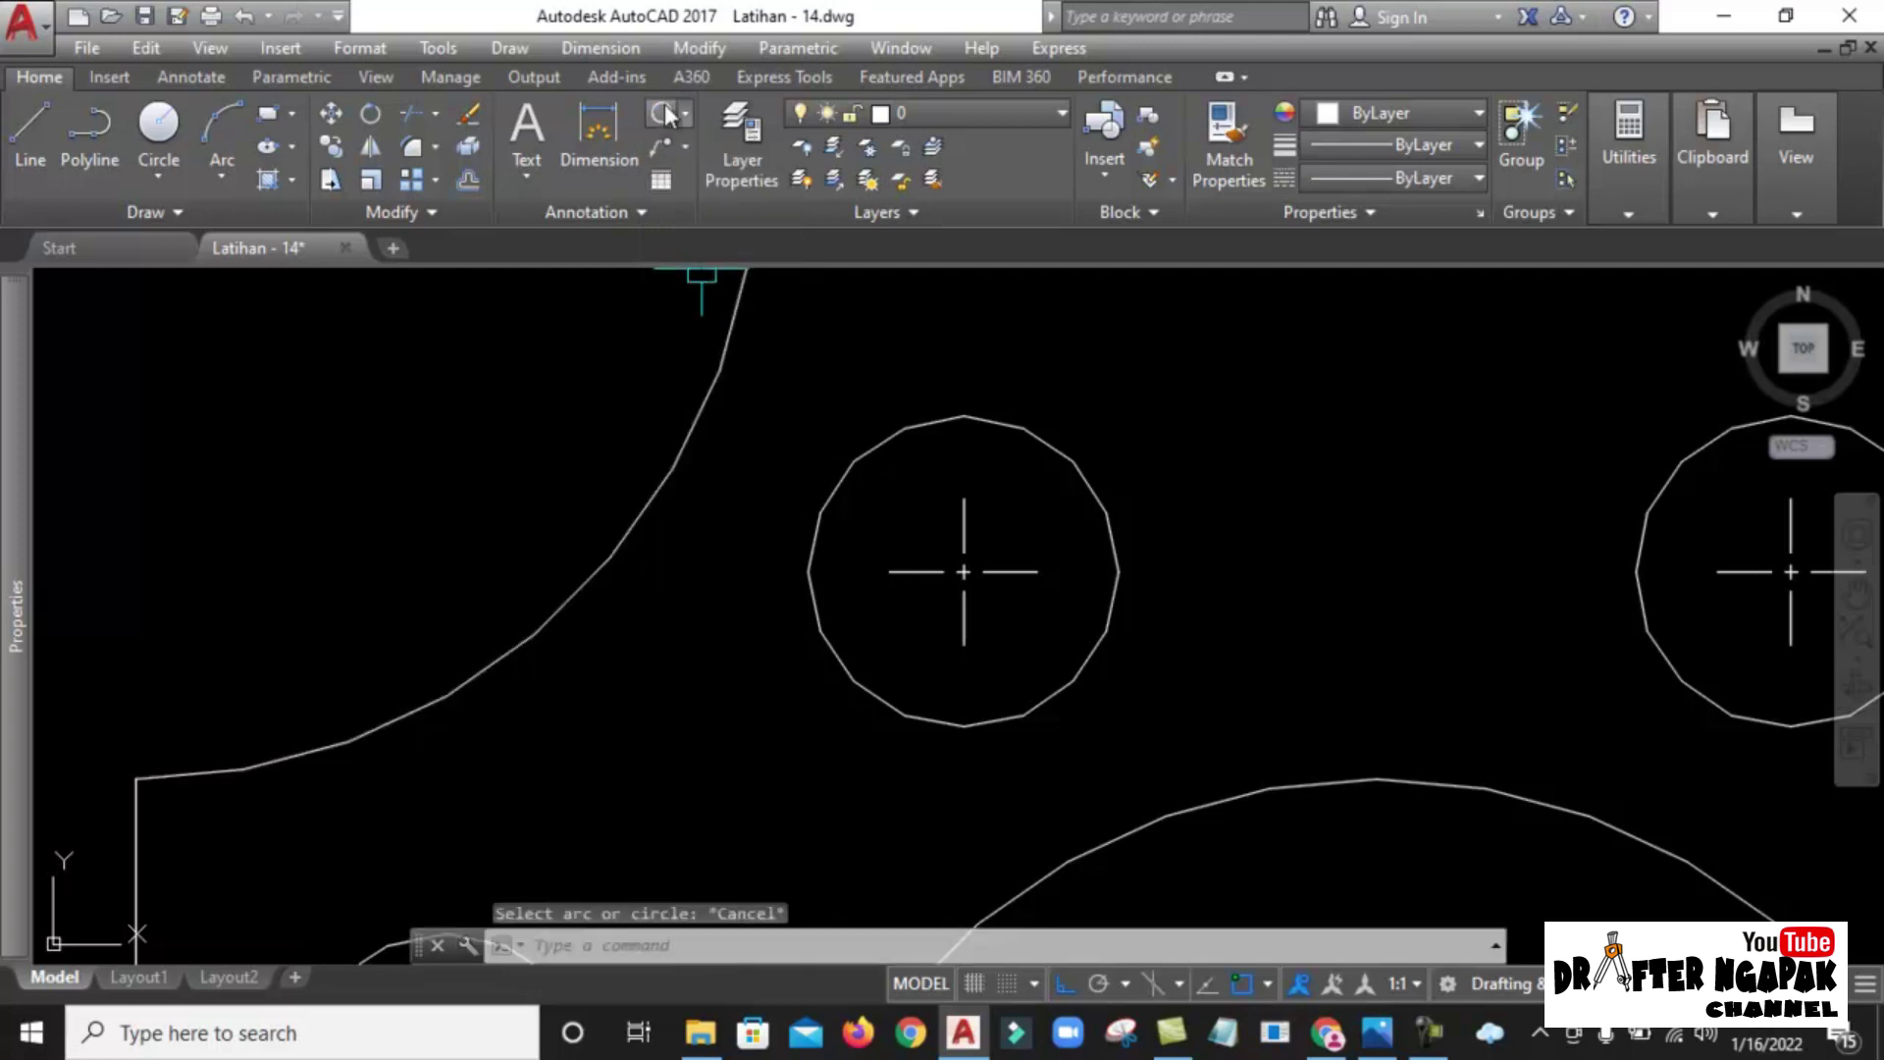
left_click(689, 113)
left_click(731, 442)
left_click(1111, 512)
middle_click_drag(1109, 485, 845, 509)
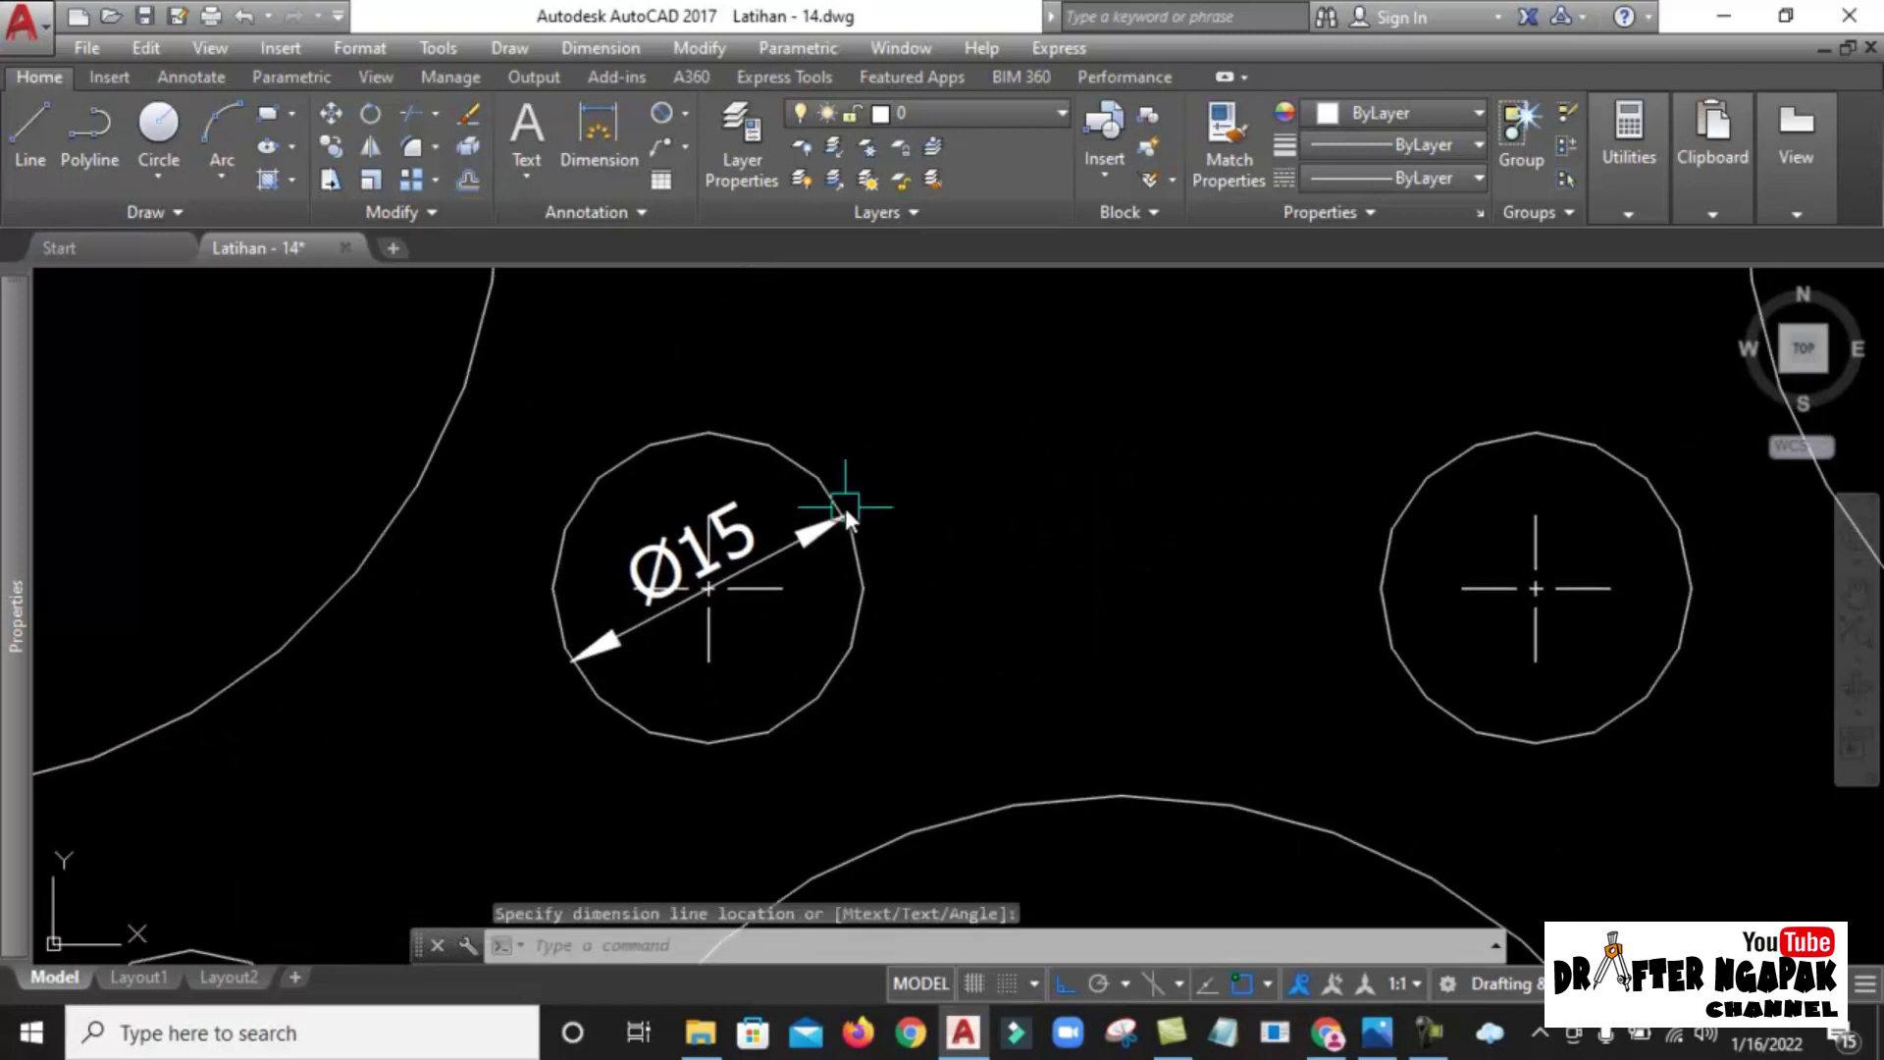
scroll(845, 508, "down", 2)
Review the current dimension style settings, then pan to recentre the part.
type("d")
key("Return")
left_click(1241, 452)
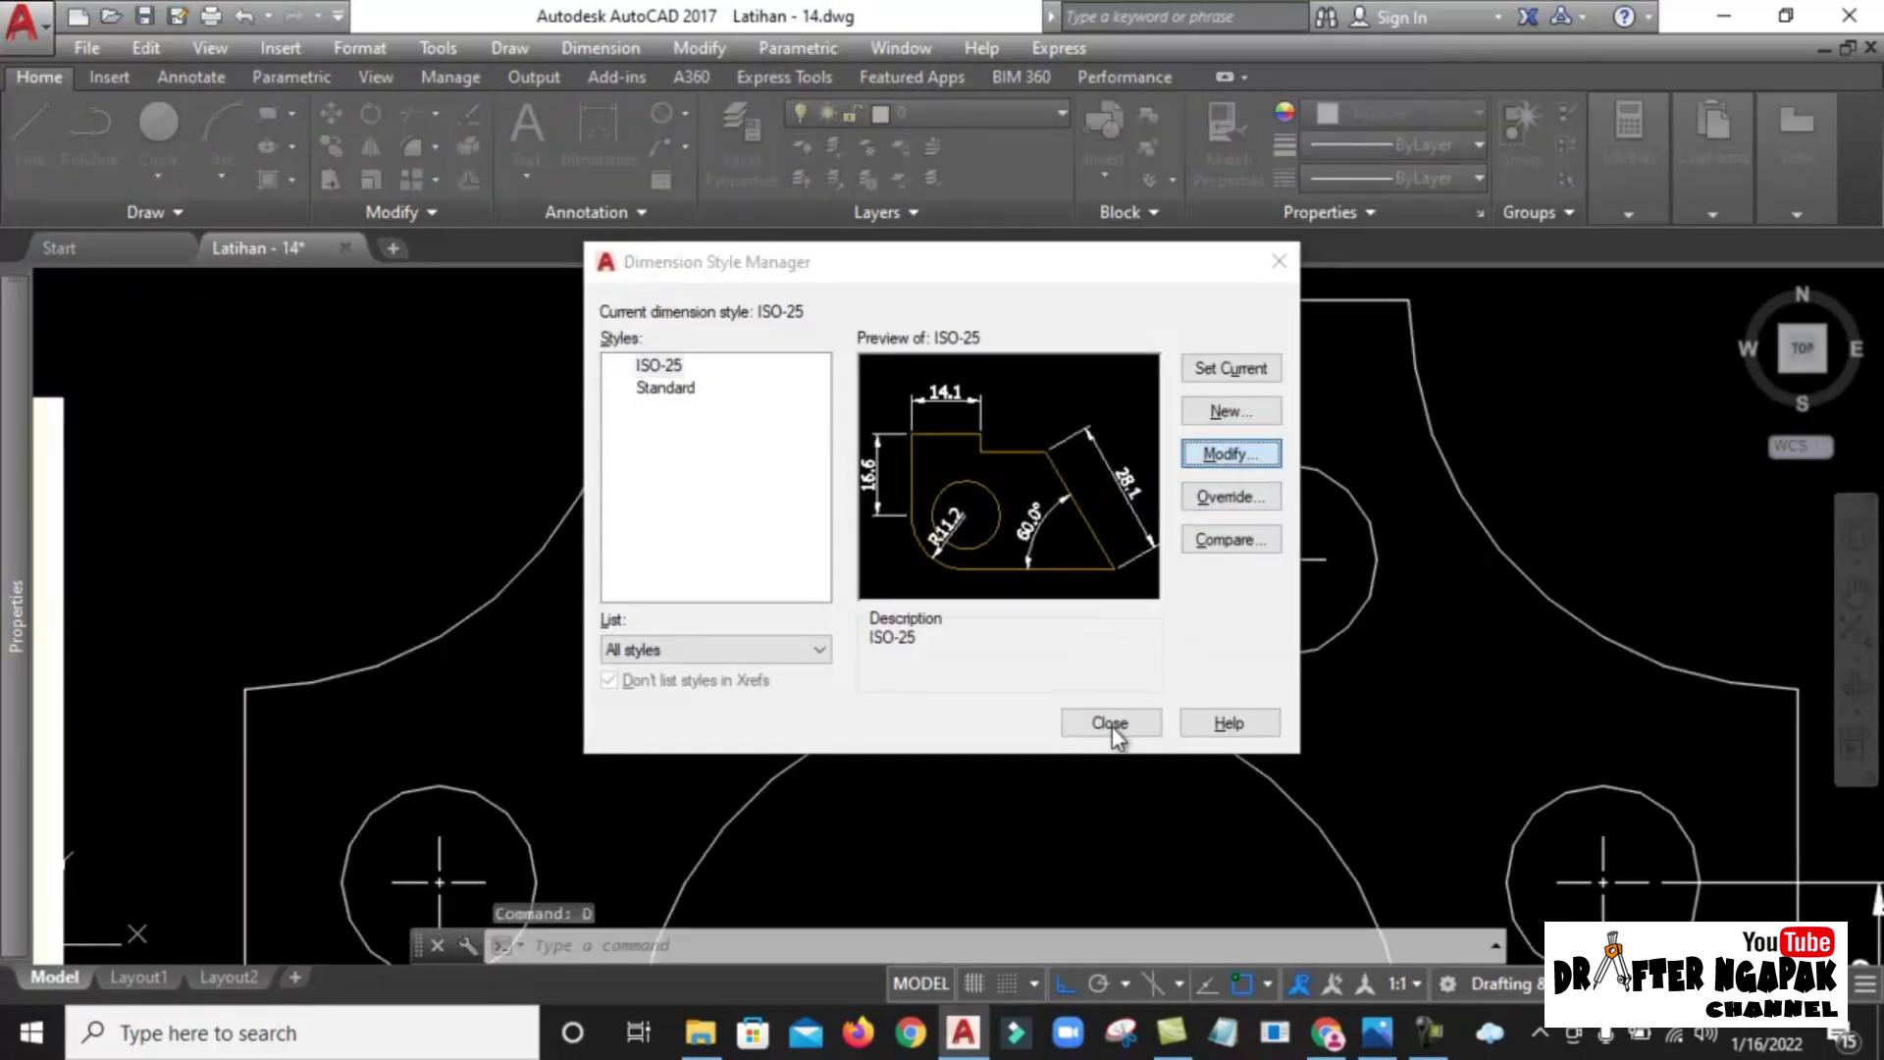
left_click(1111, 723)
left_click(1009, 567)
key("Escape")
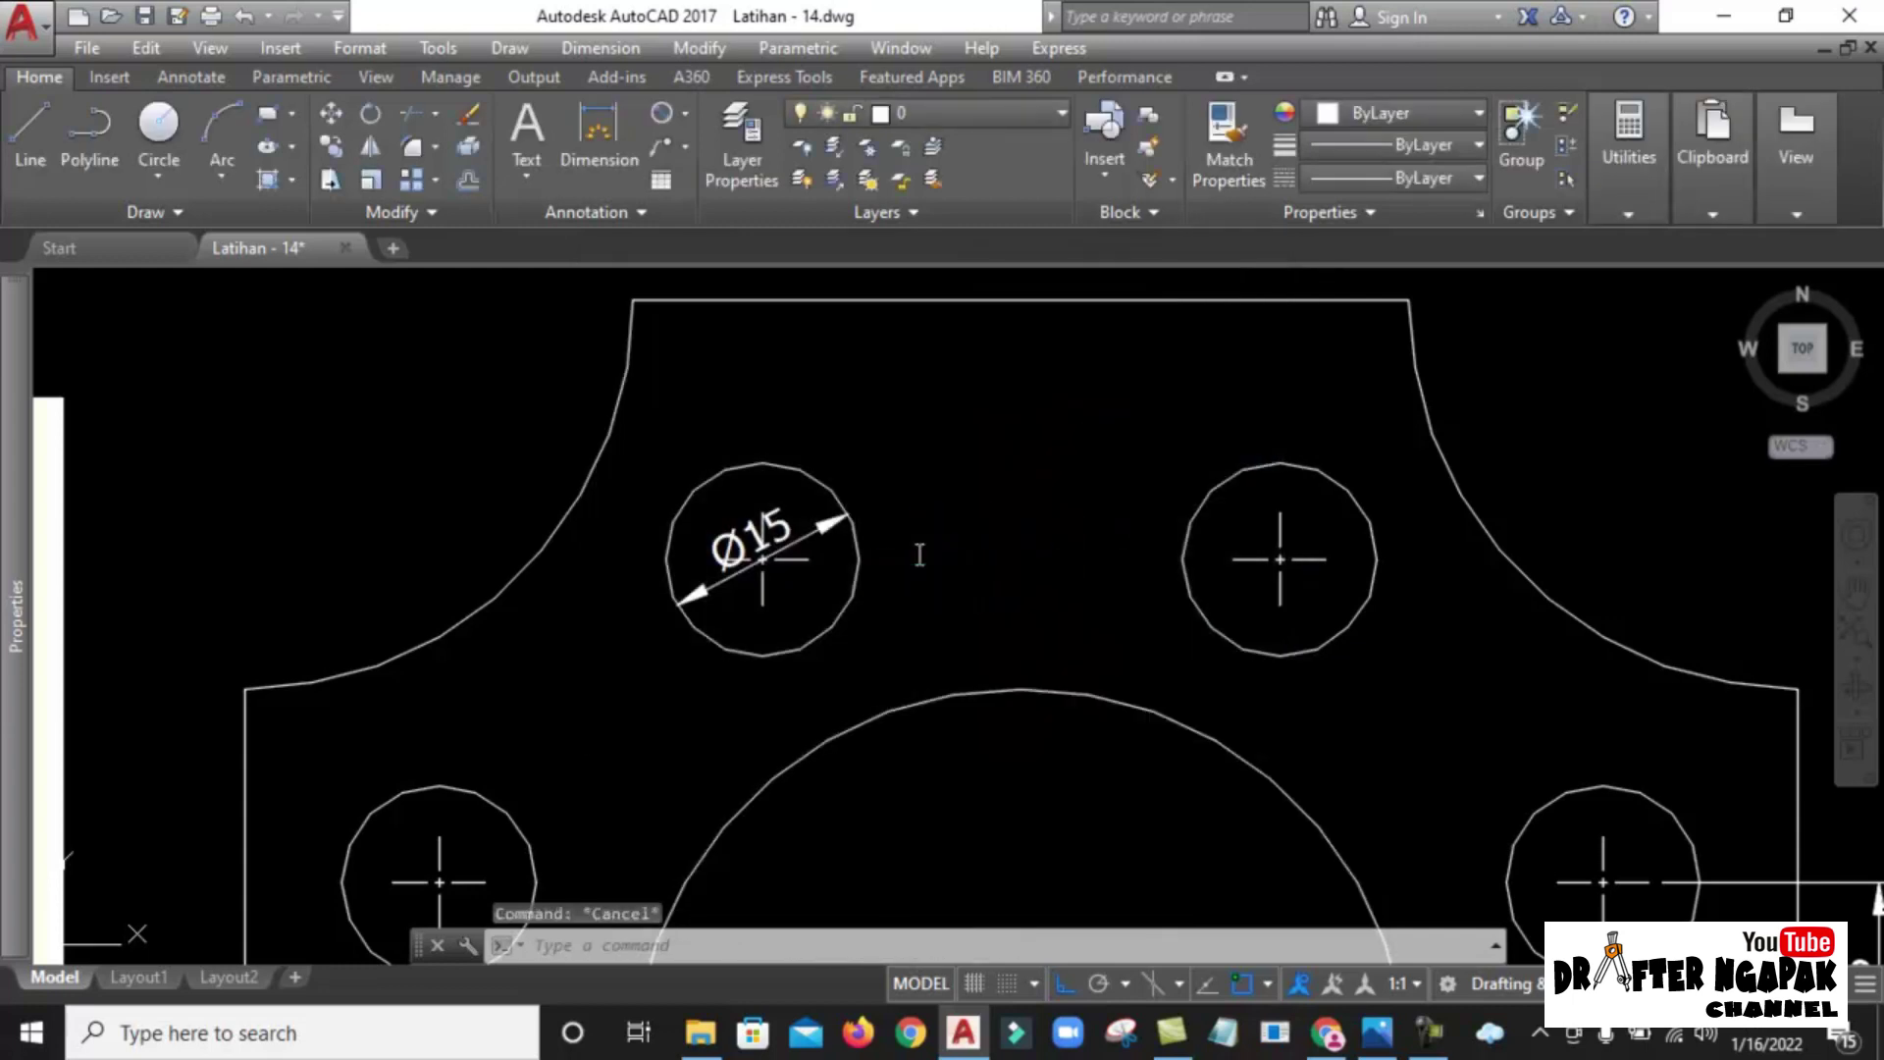
middle_click_drag(929, 521, 858, 526)
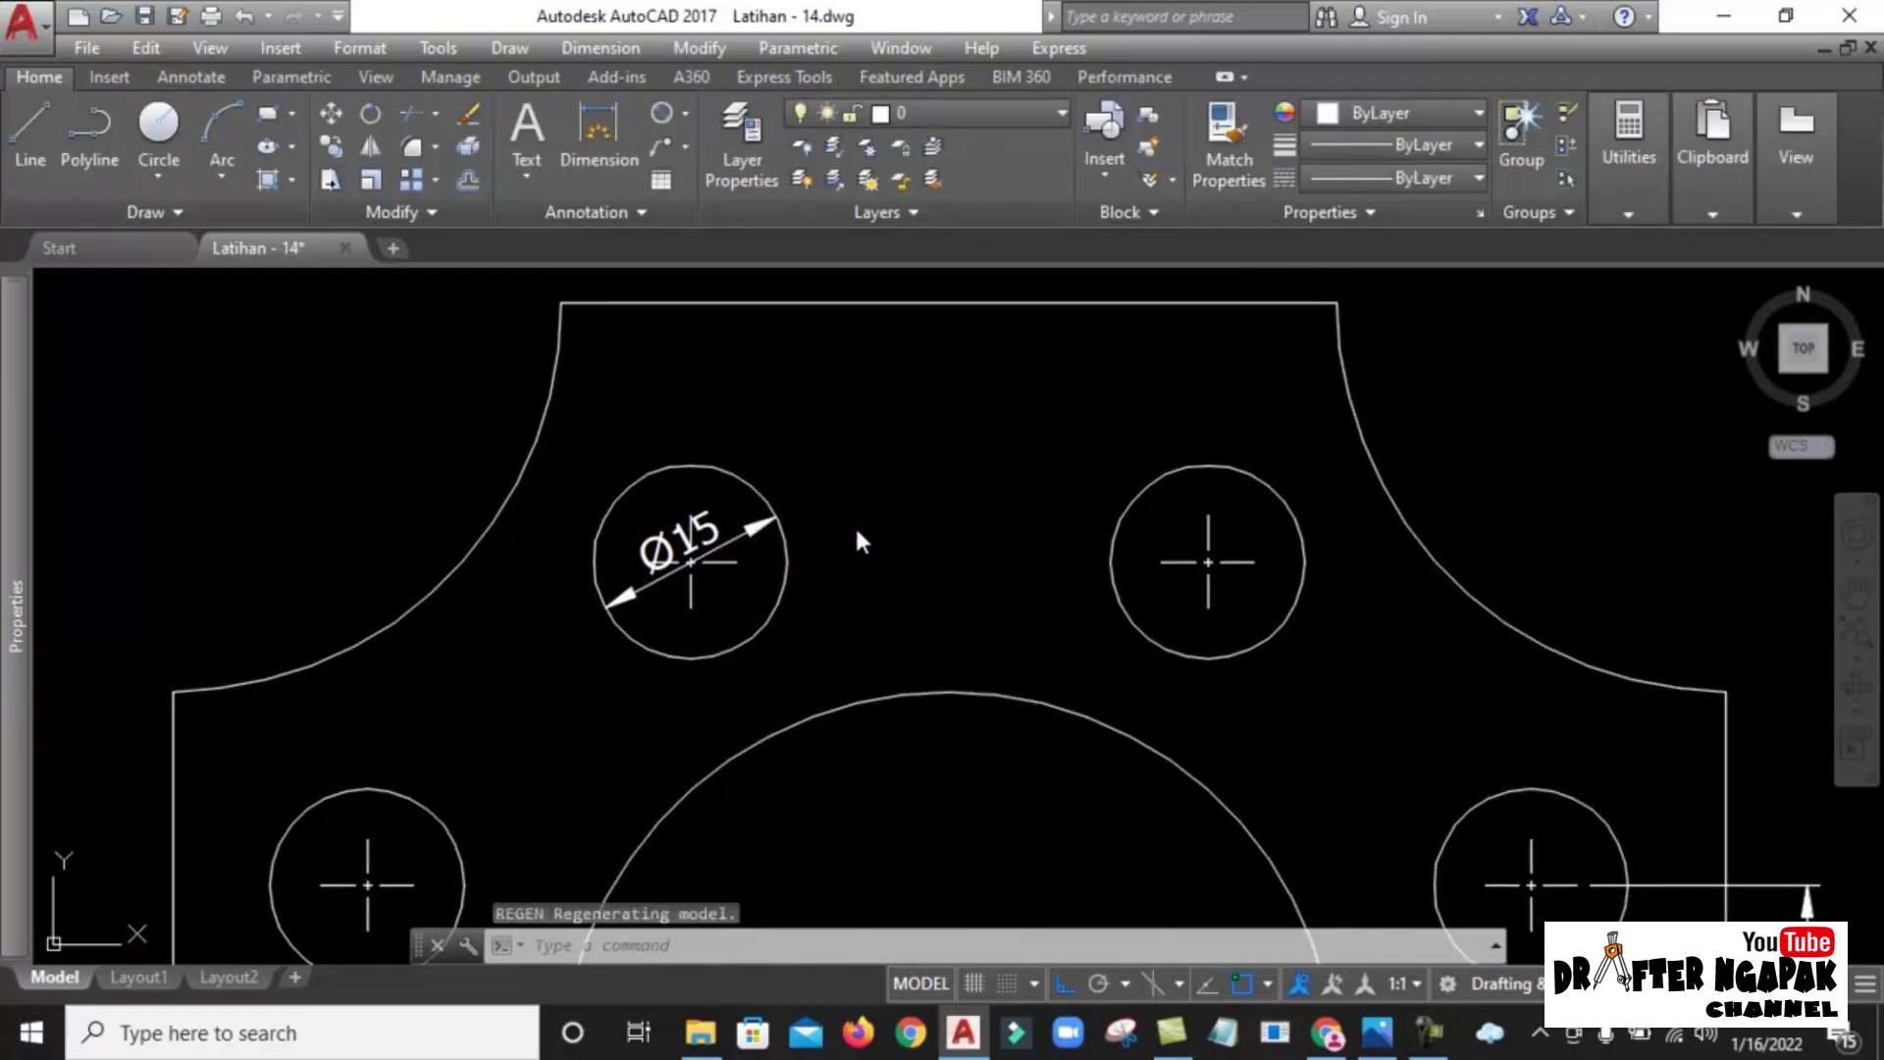
Set the ISO-25 dimension style's text alignment to ISO standard.
type("d")
key("Return")
left_click(1225, 453)
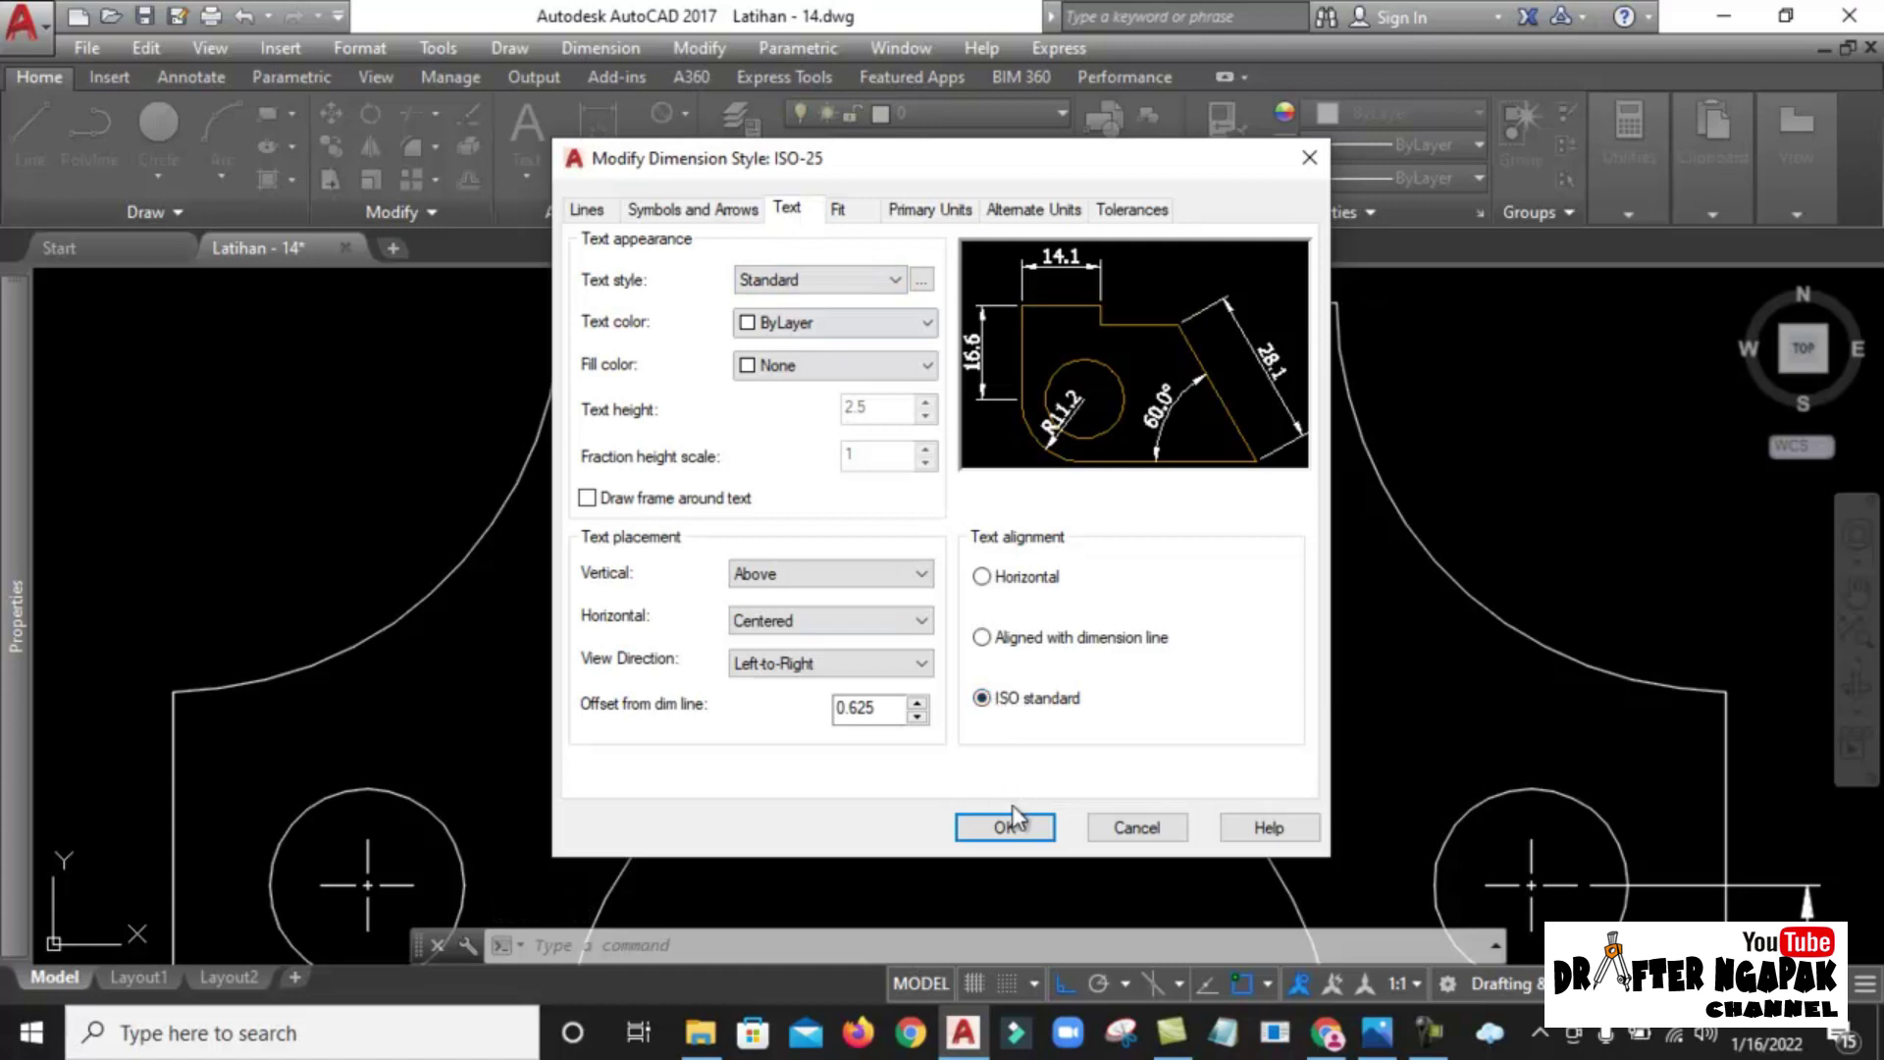
left_click(1005, 829)
left_click(1121, 727)
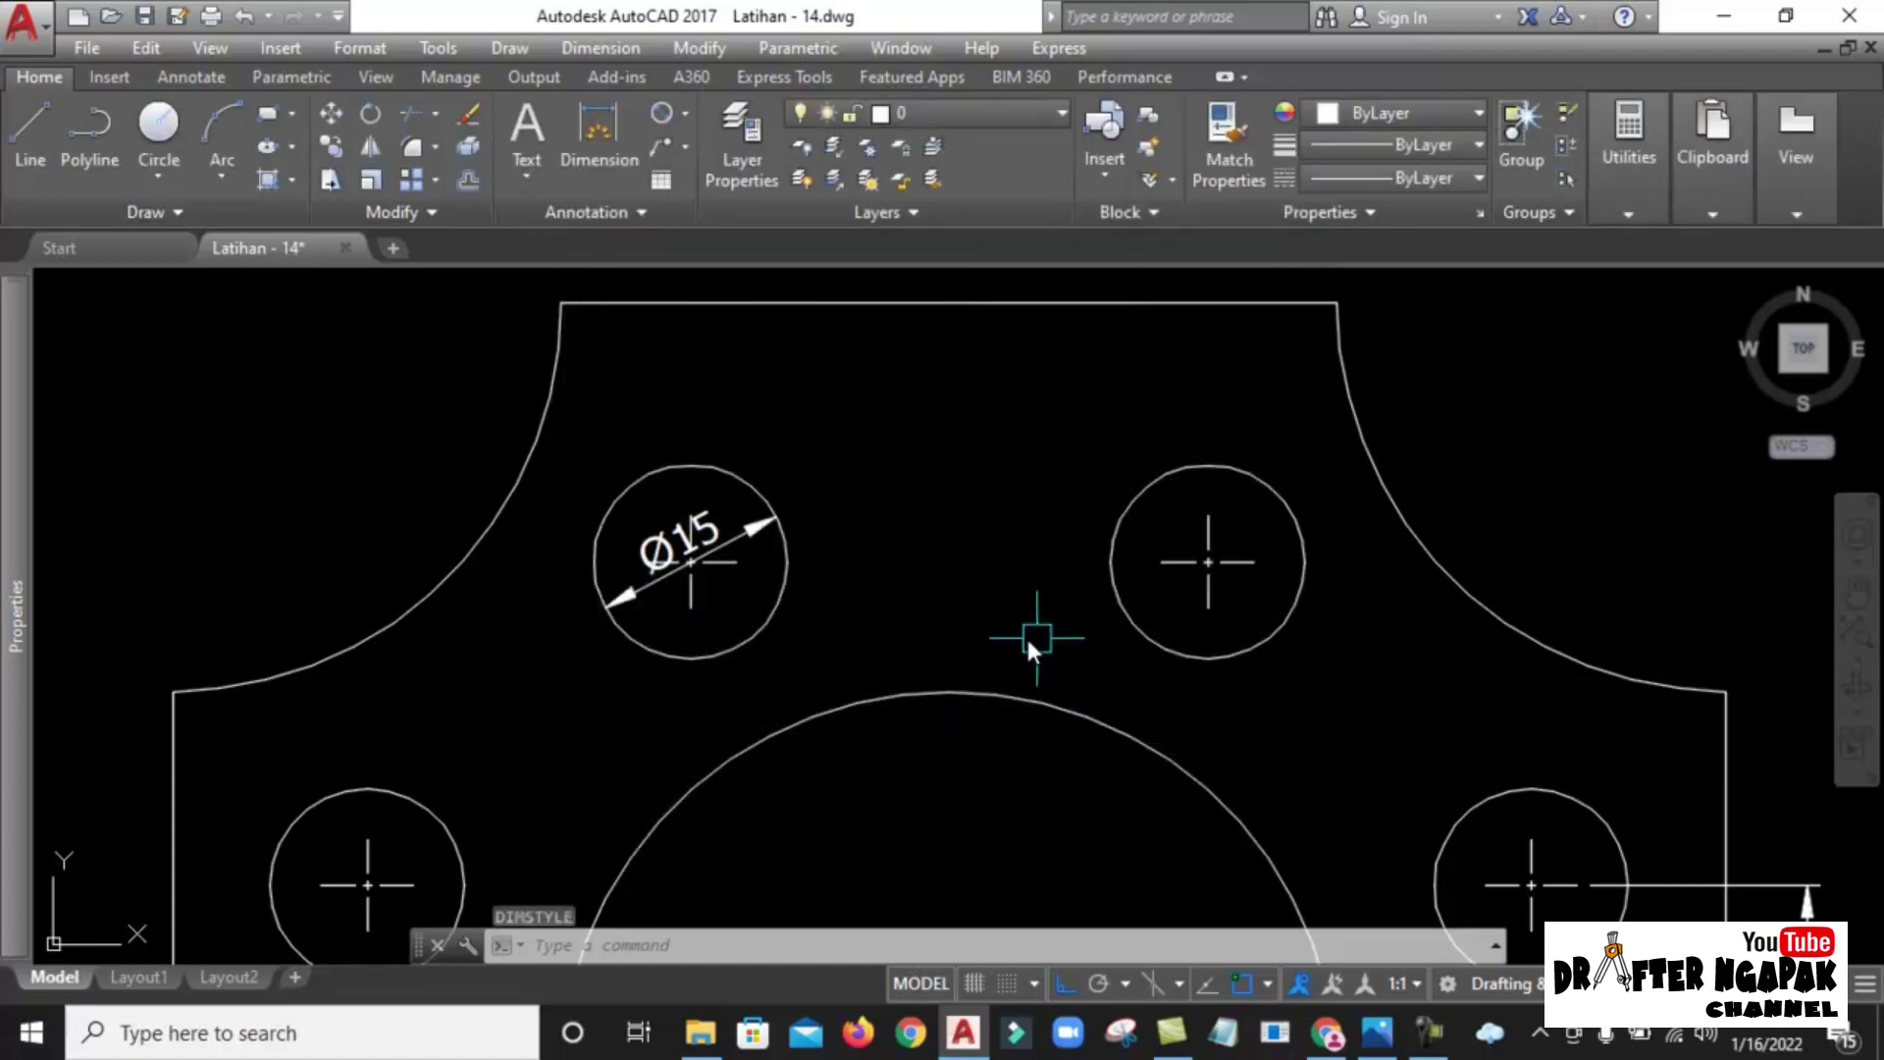
Erase the existing Ø15 dimension from the hole.
scroll(756, 538, "up", 3)
scroll(757, 538, "down", 3)
left_click(787, 524)
key("Delete")
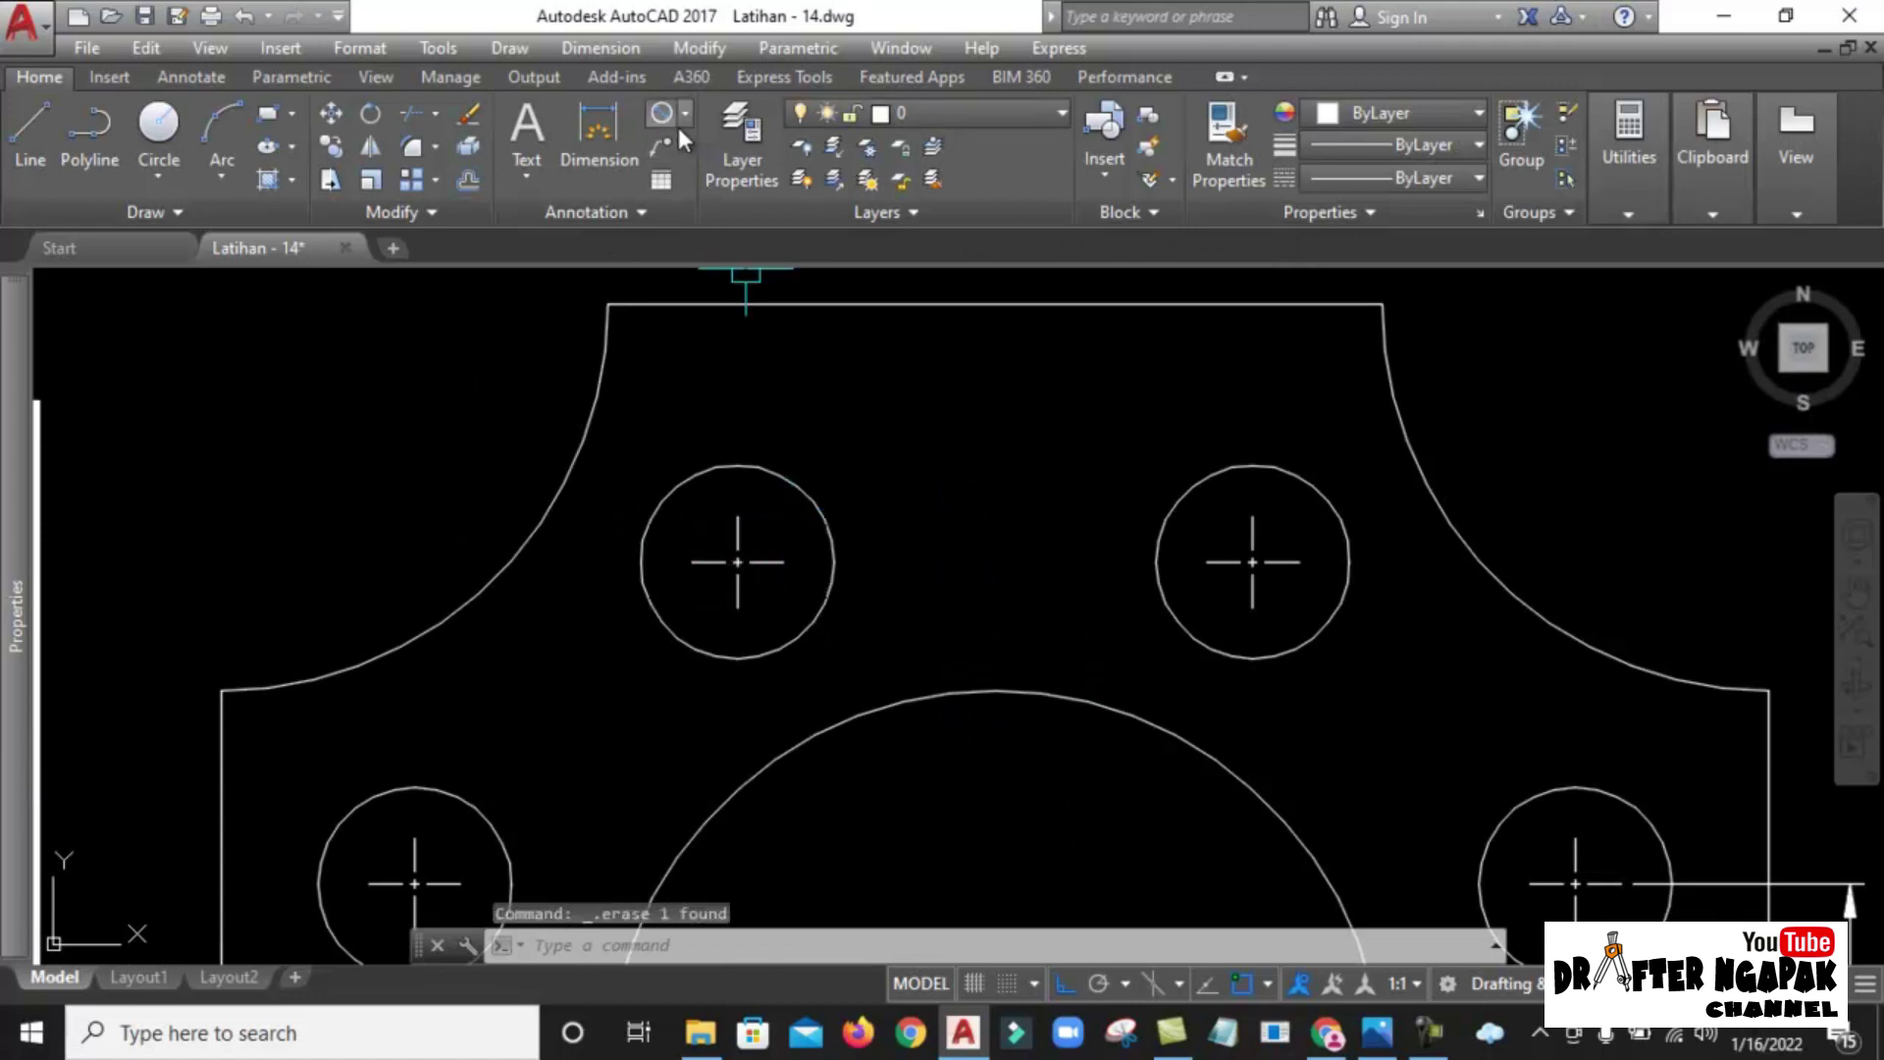
Add a Ø15 diameter dimension to the upper-left hole.
left_click(683, 116)
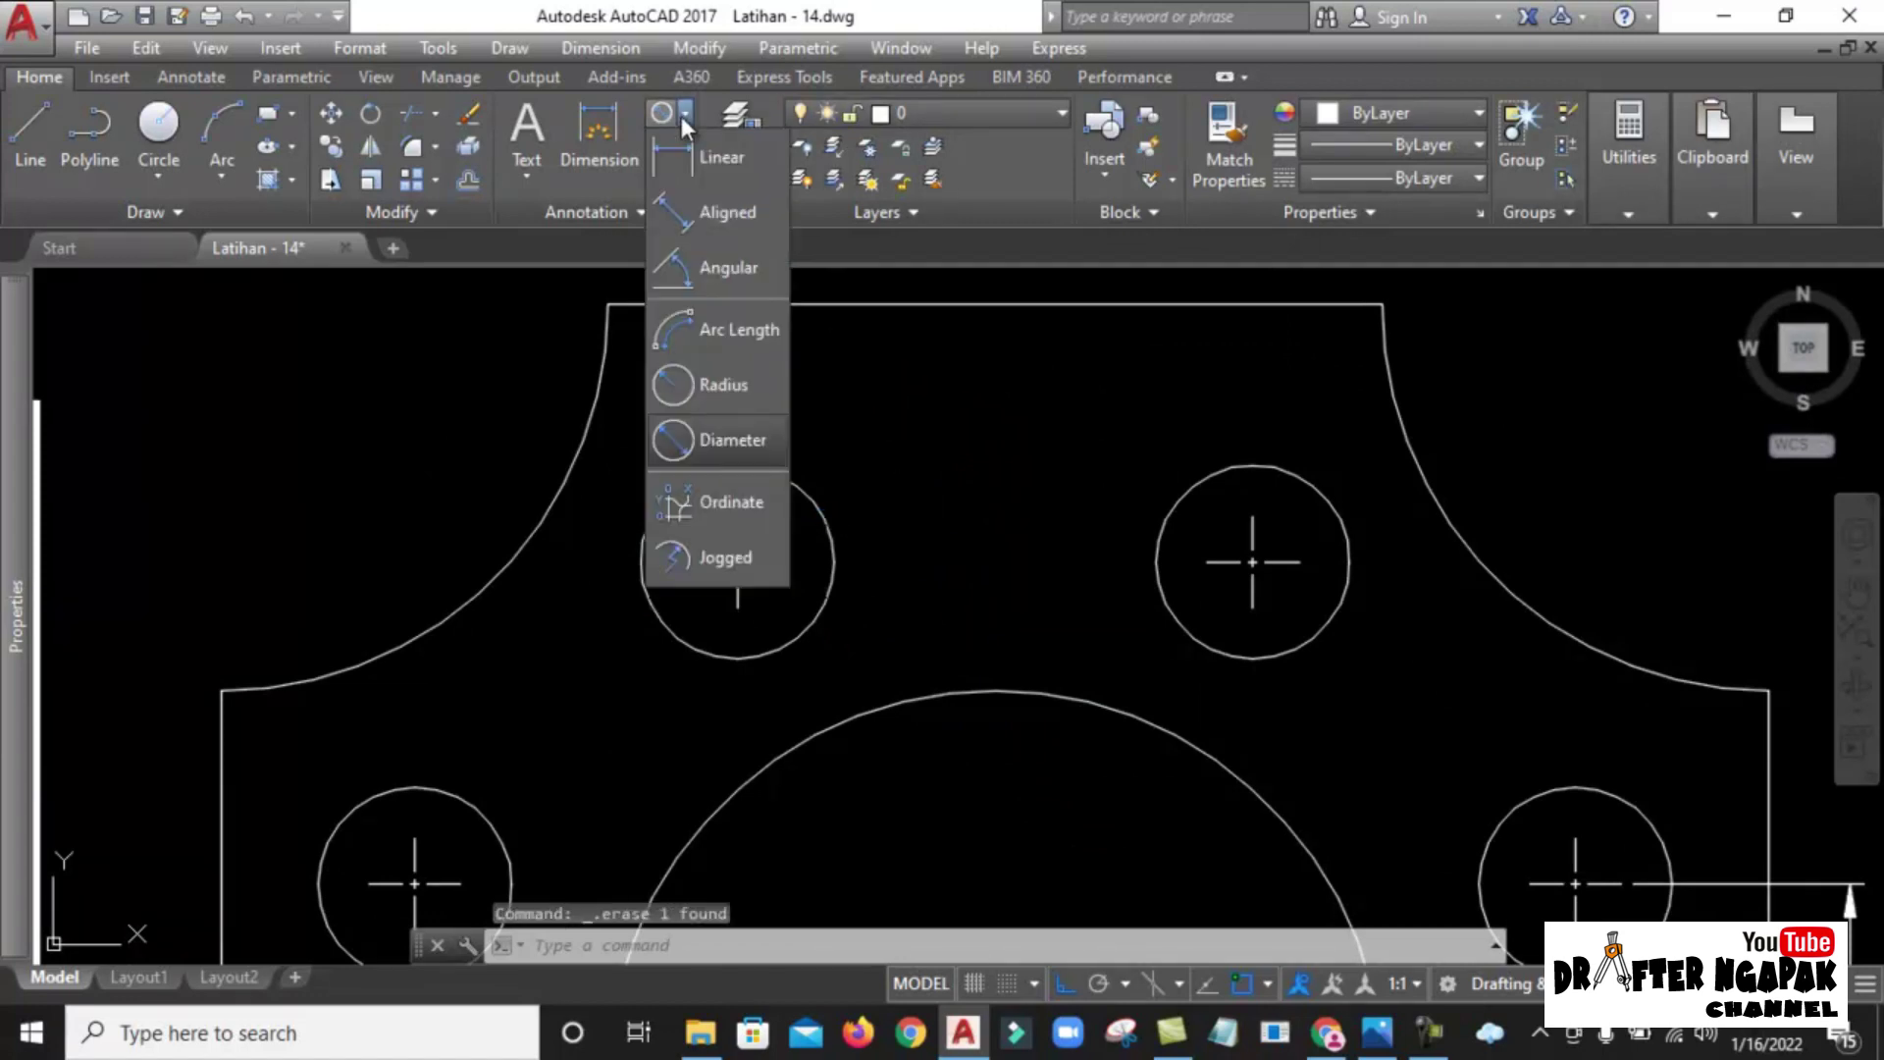
left_click(730, 441)
left_click(824, 489)
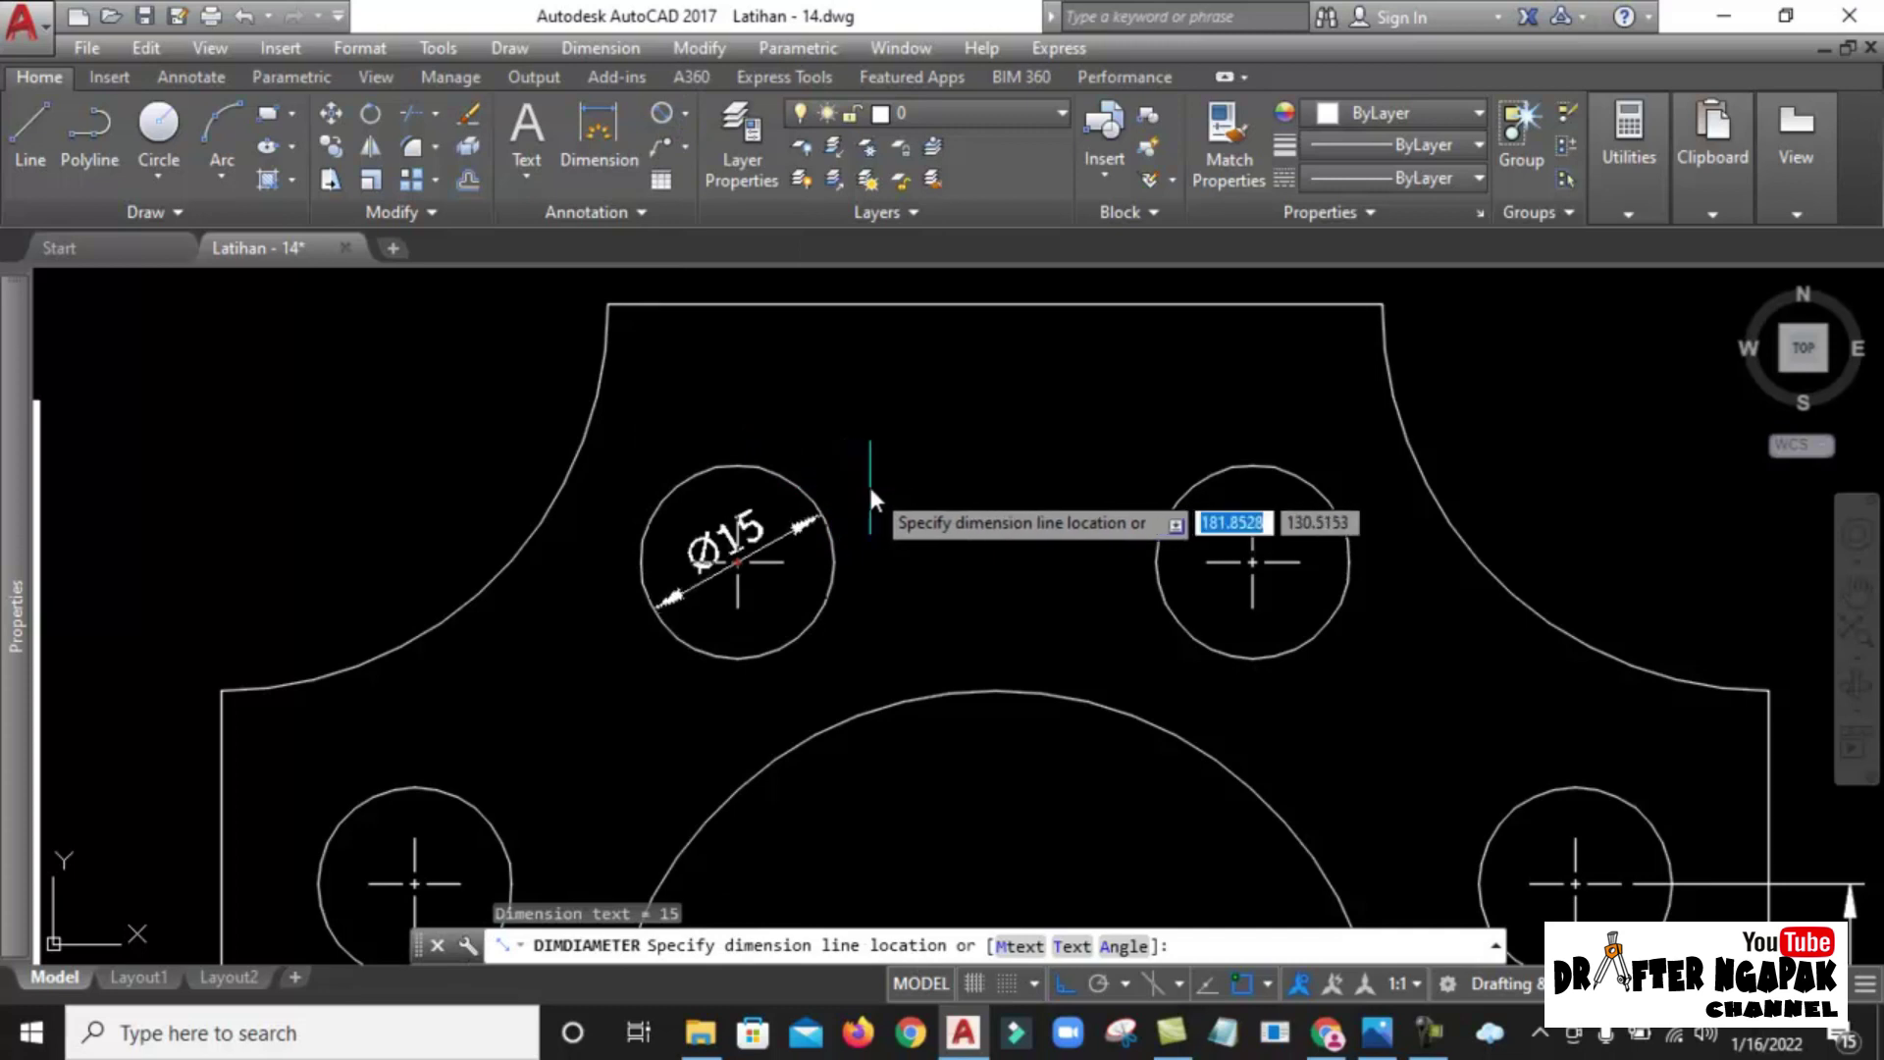
scroll(774, 487, "up", 2)
left_click(775, 487)
With Ortho off, move the Ø15 text above the hole on a horizontal leader.
left_click(781, 552)
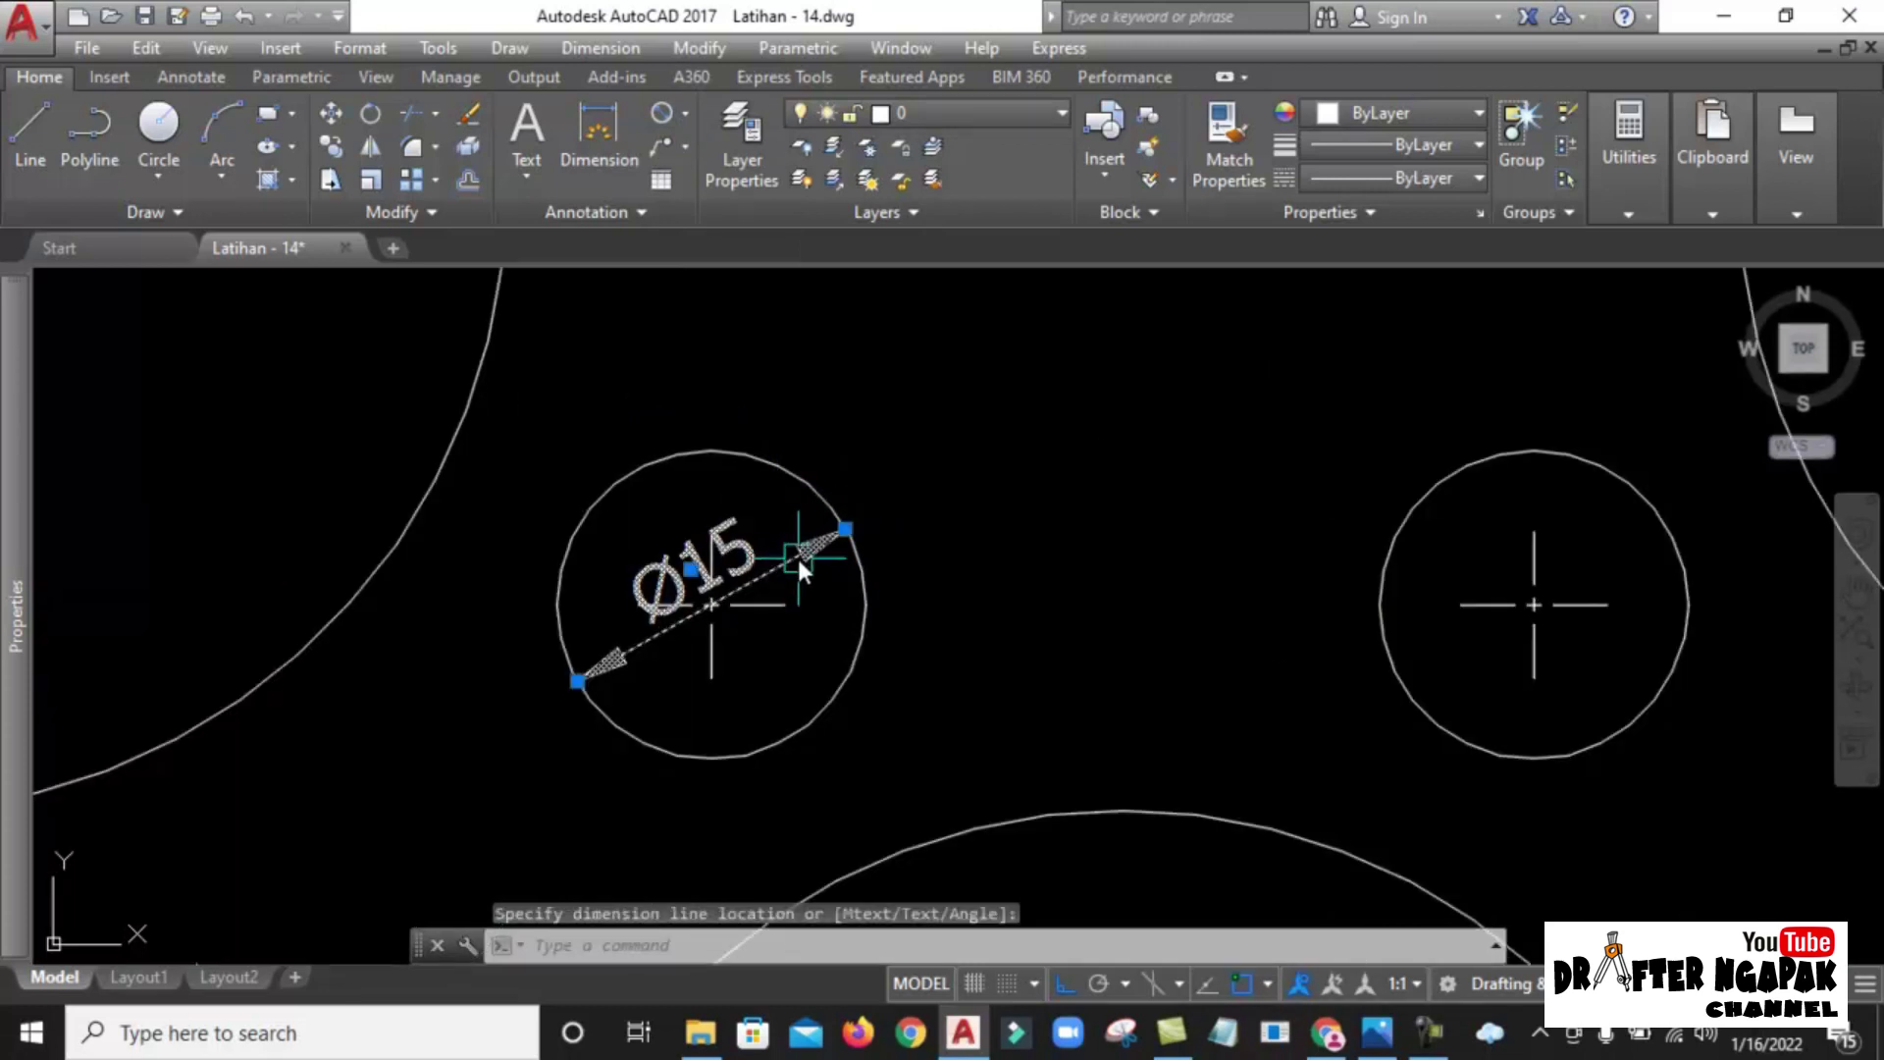
left_click(692, 569)
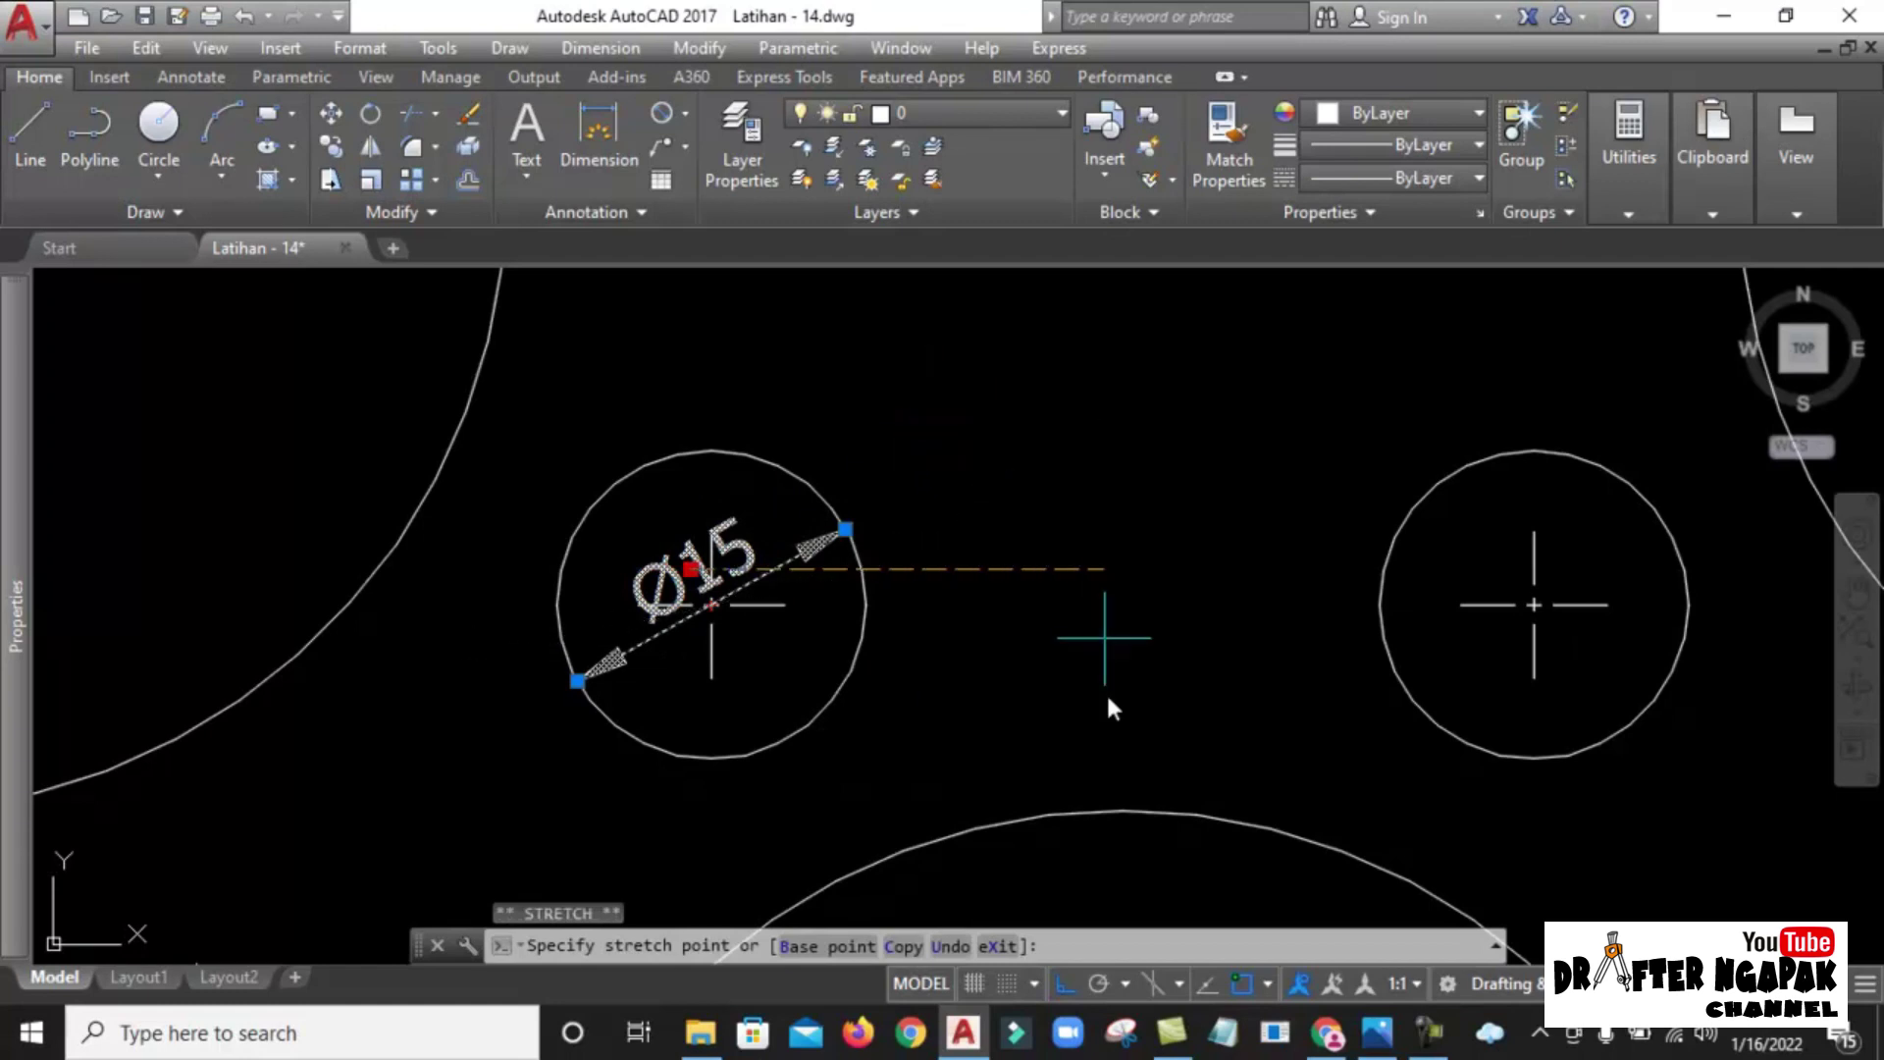
left_click(1063, 987)
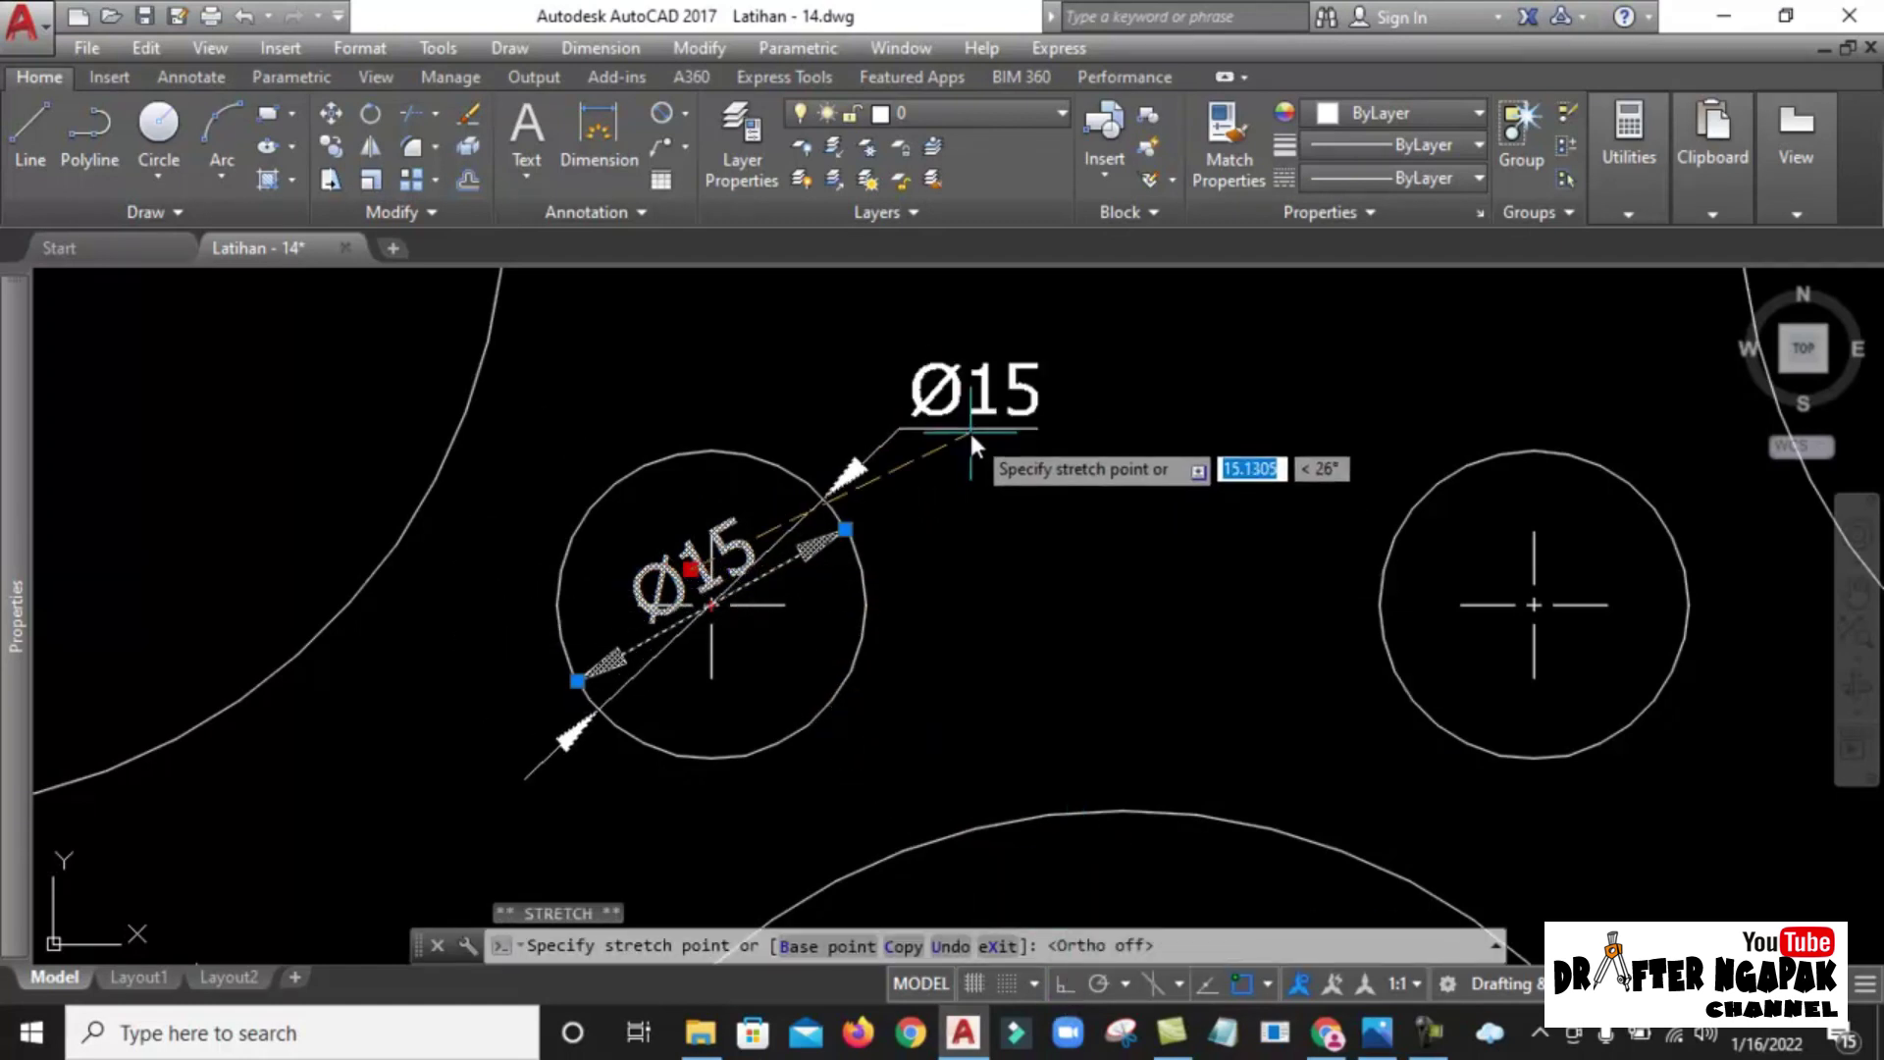
left_click(974, 445)
scroll(855, 540, "down", 6)
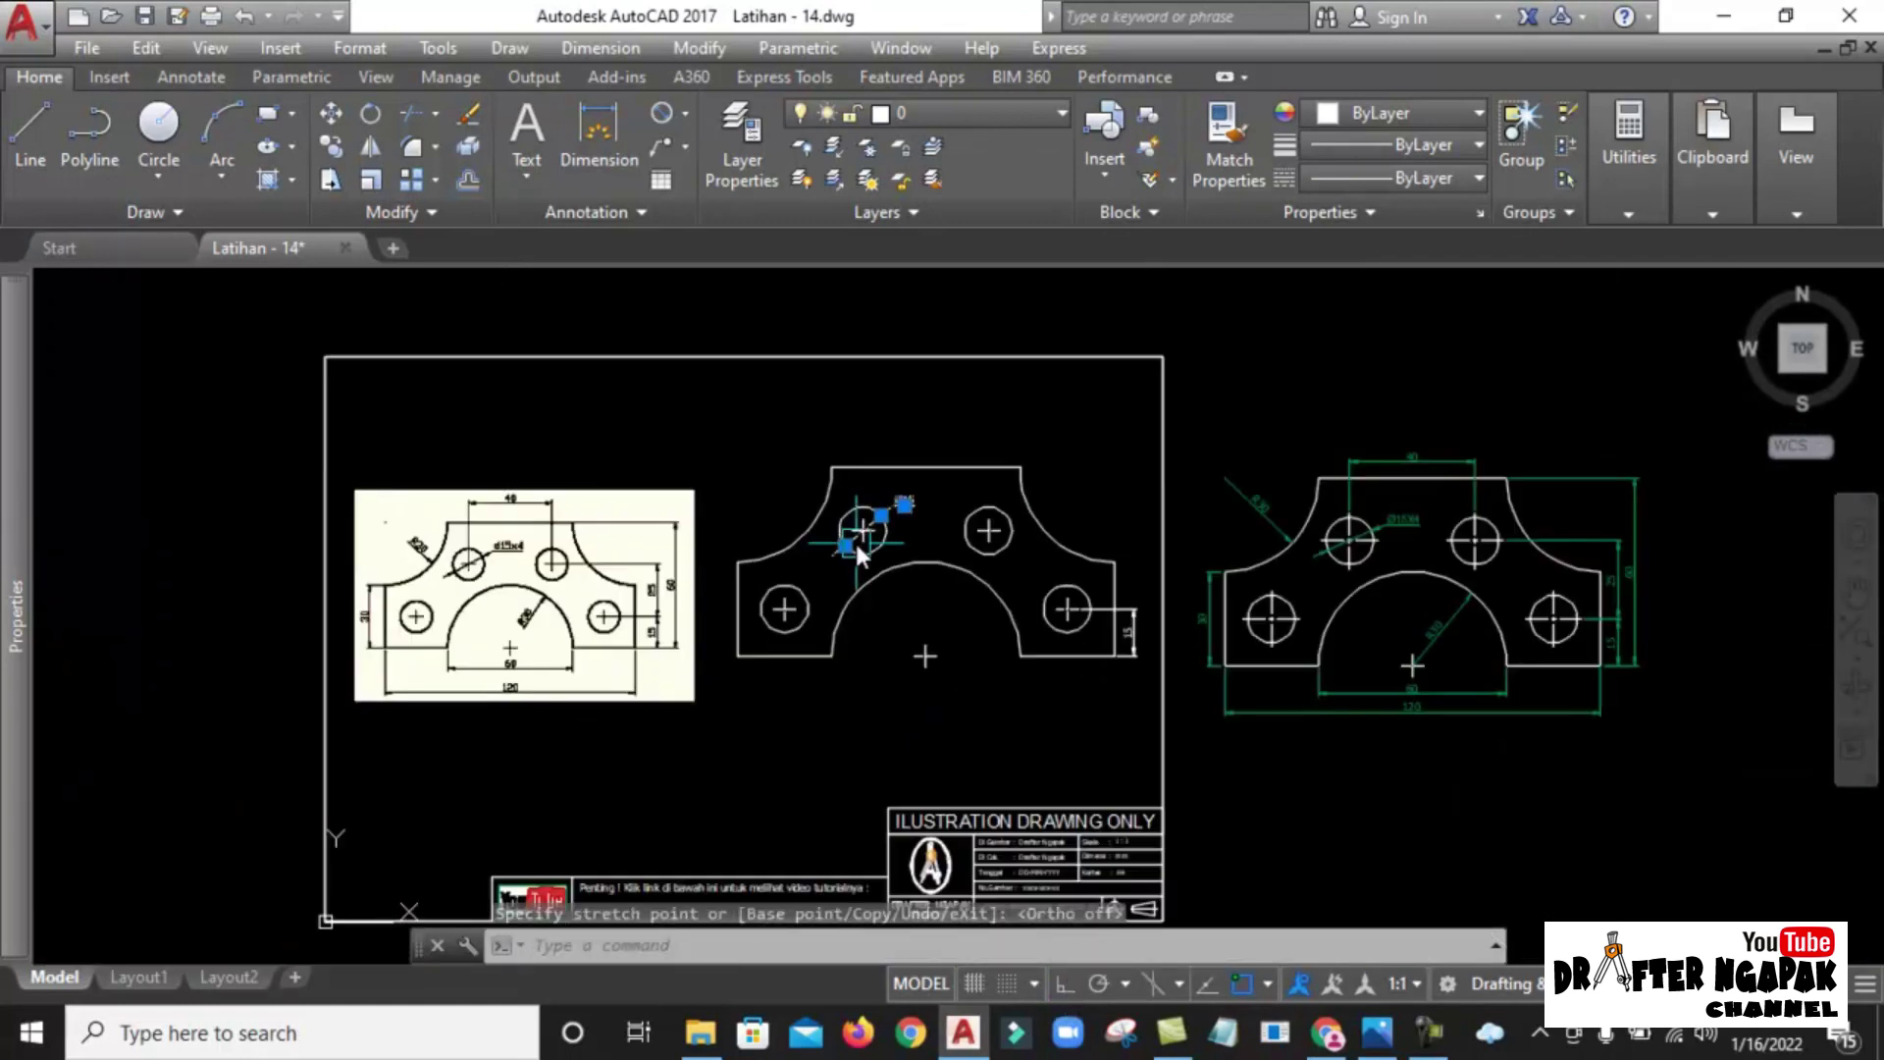
scroll(1508, 520, "up", 10)
scroll(882, 504, "down", 8)
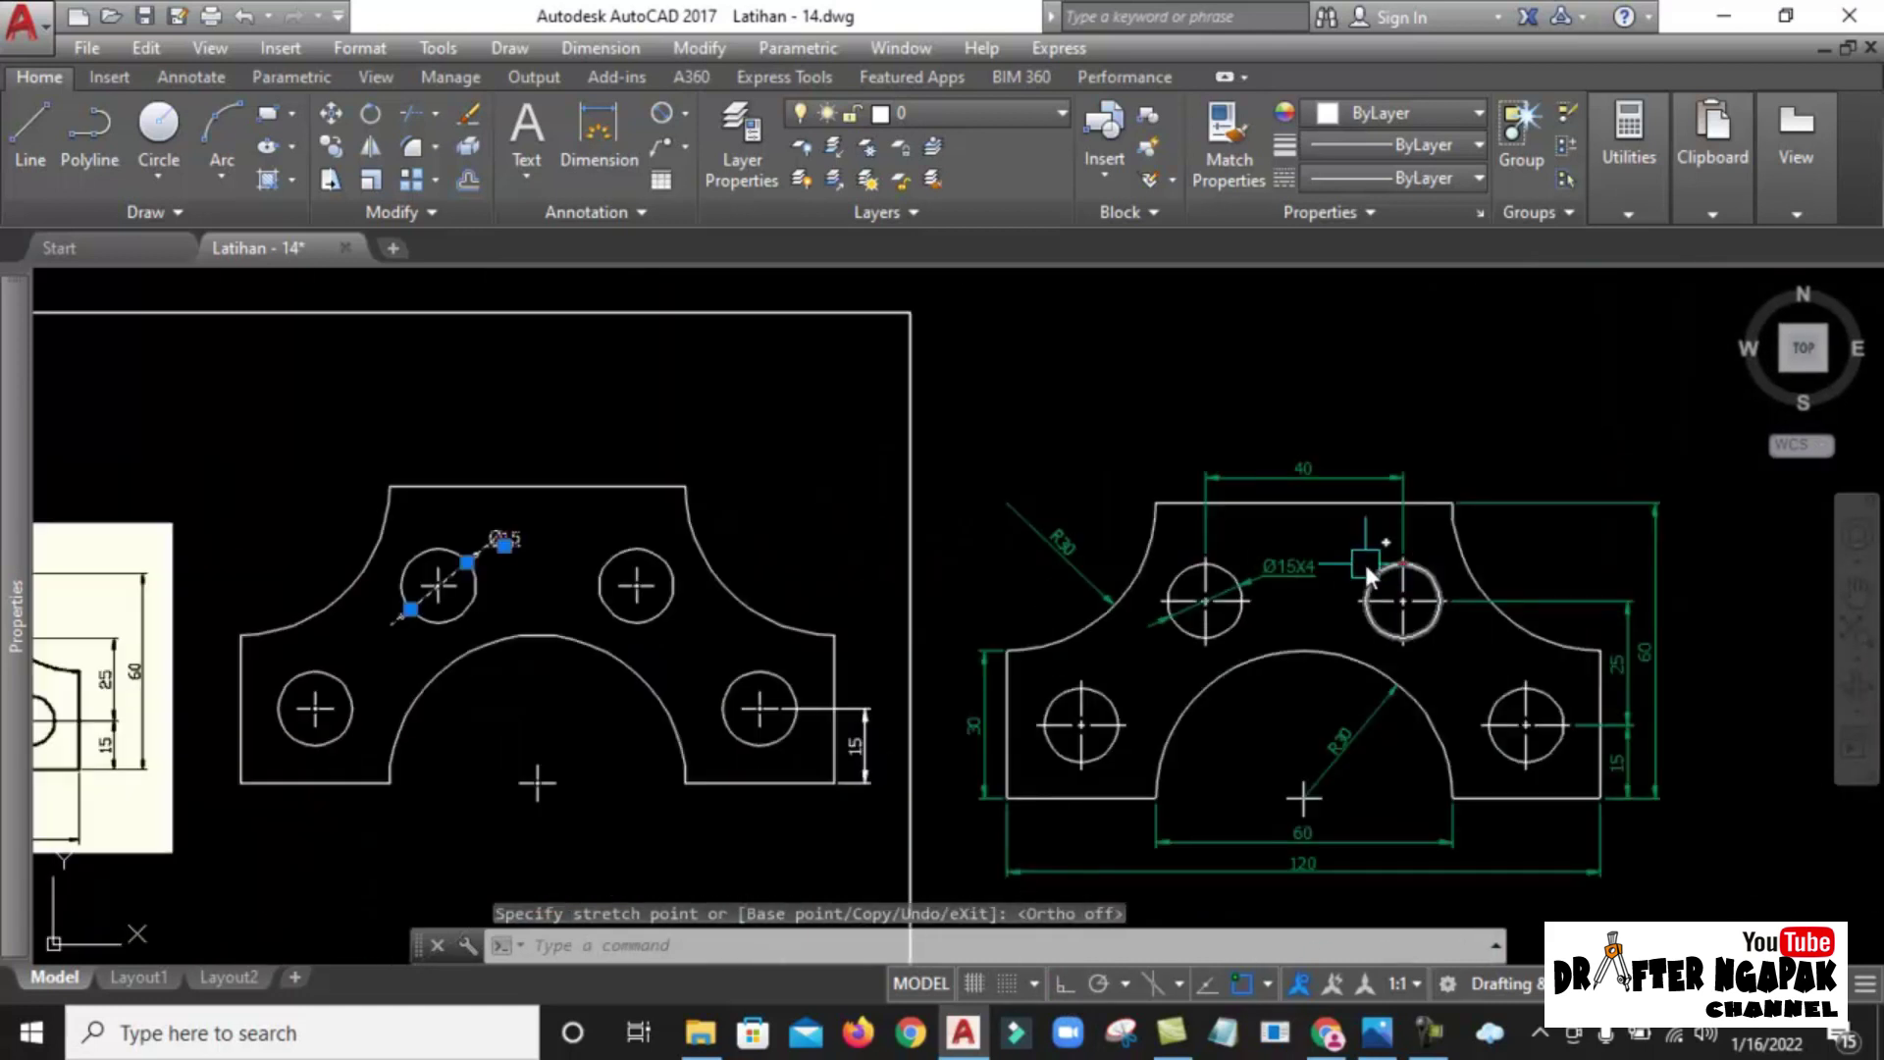
scroll(451, 545, "up", 3)
scroll(461, 551, "down", 2)
scroll(461, 551, "up", 6)
key("Escape")
left_click(775, 444)
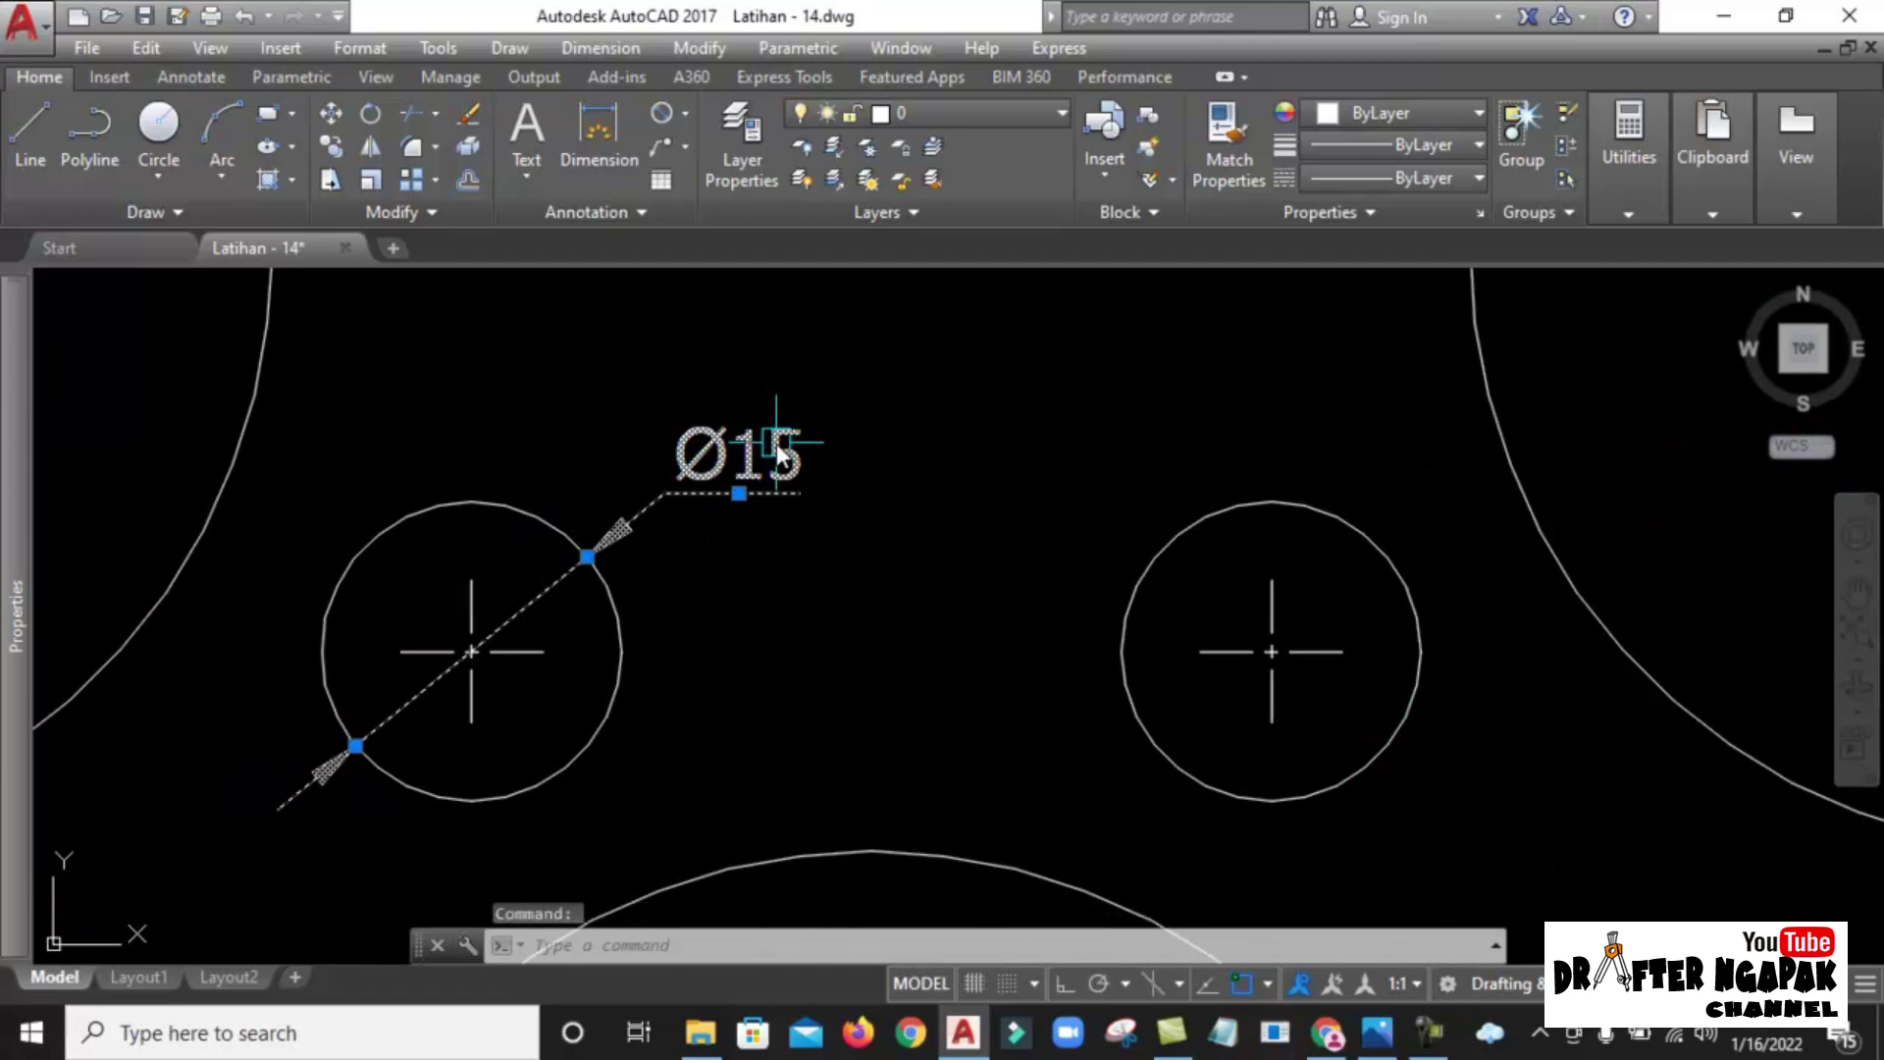
Append 'X 4' to the upper-left hole's diameter text so it reads Ø15 X 4.
double_click(775, 444)
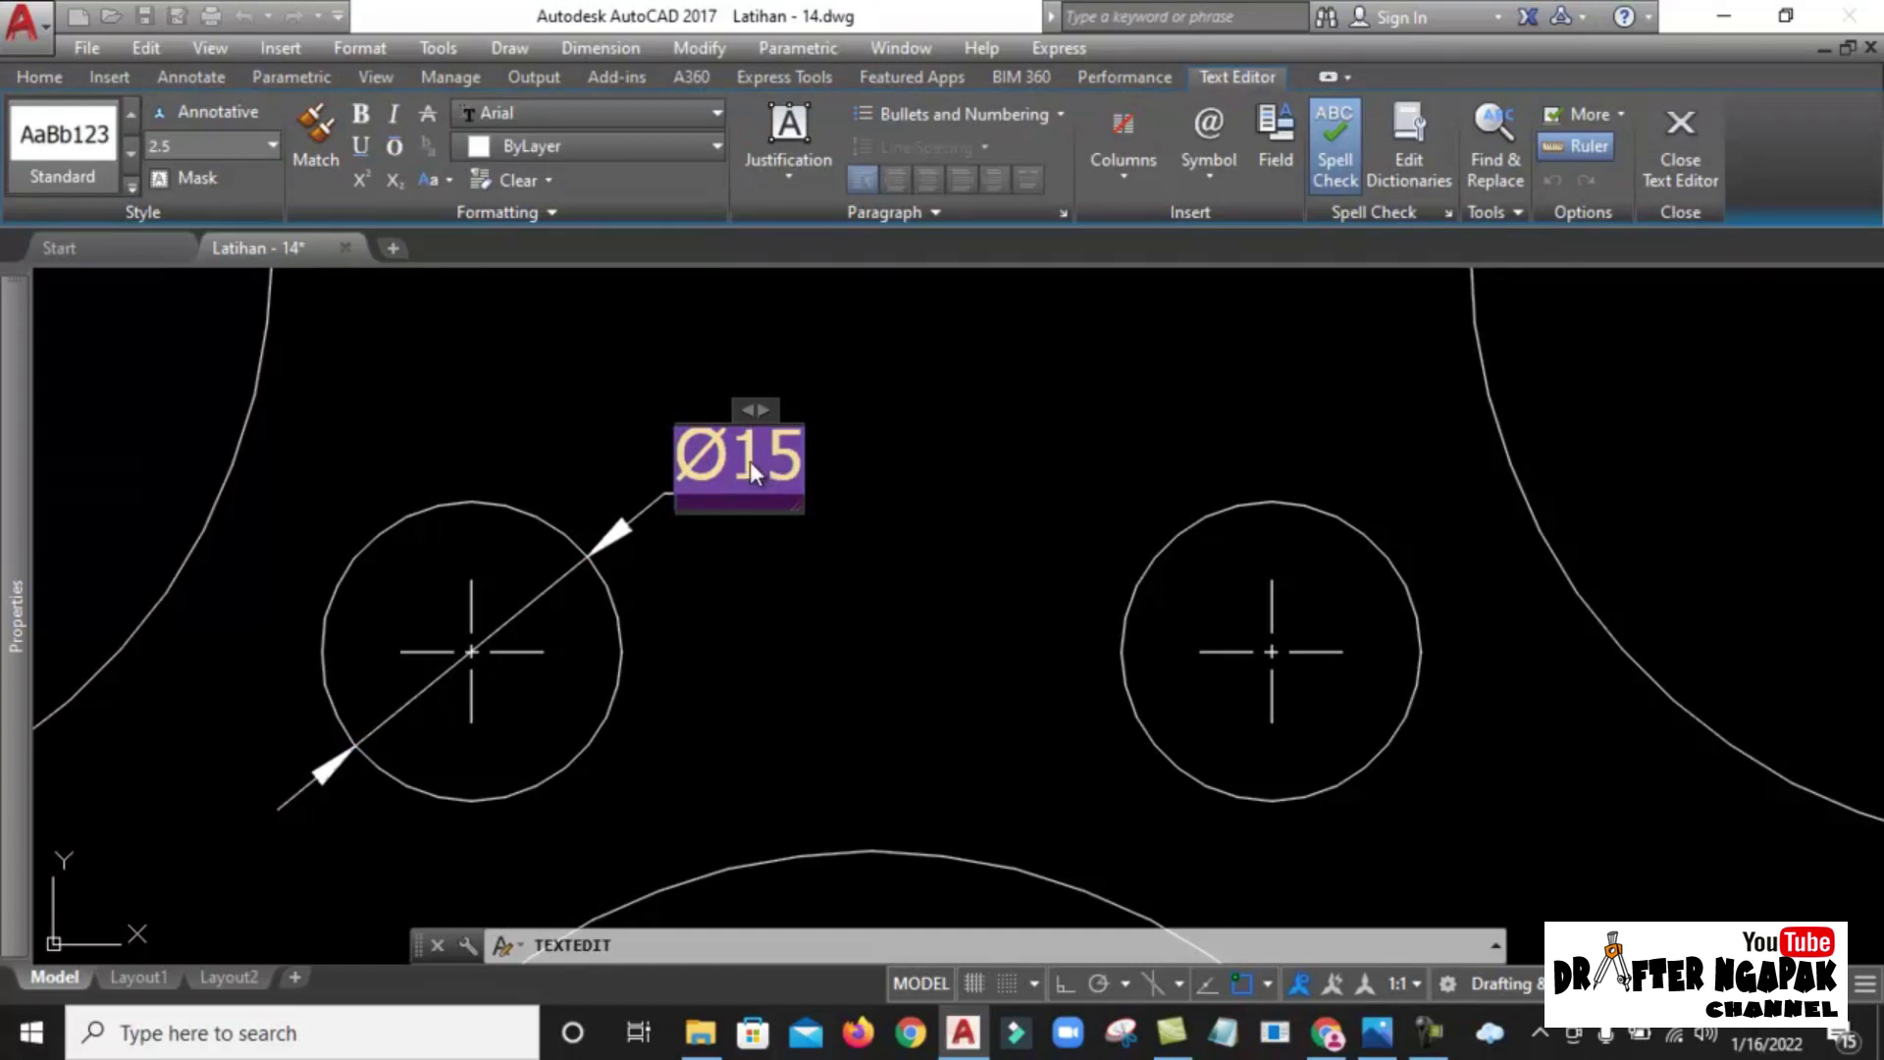
double_click(775, 464)
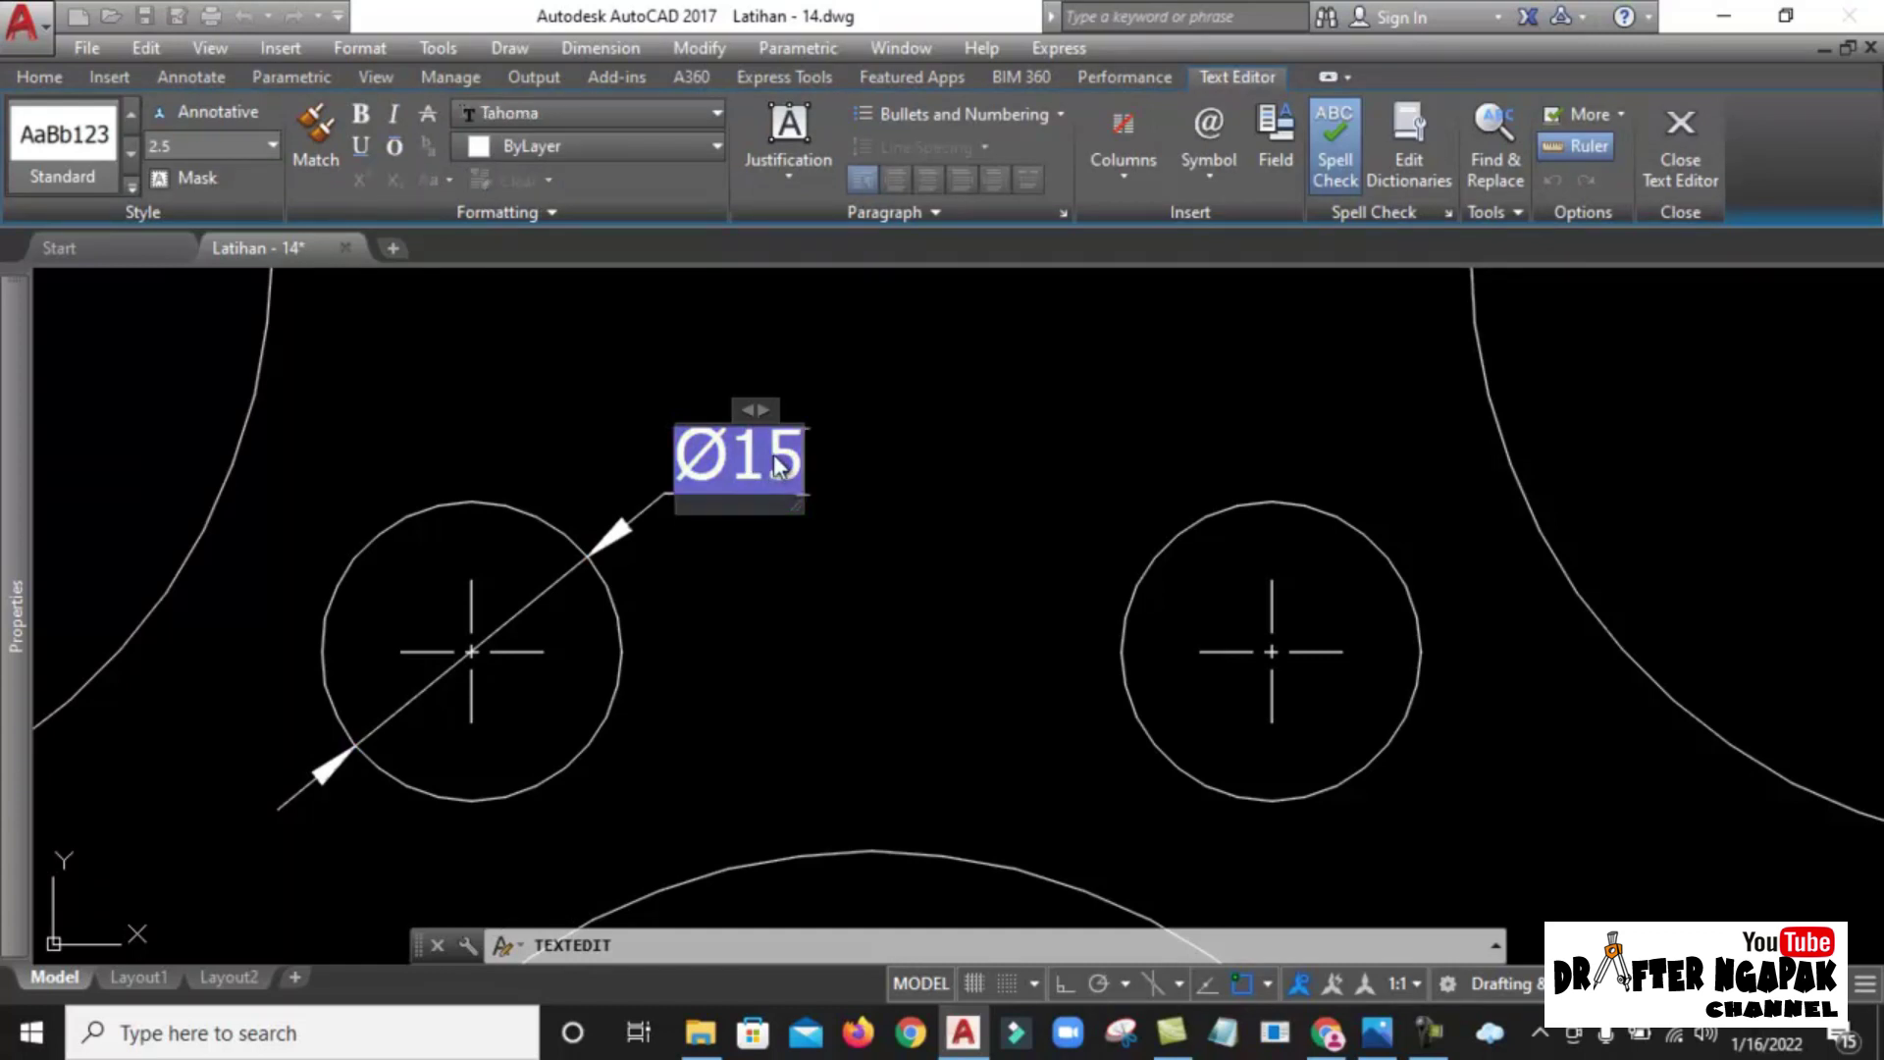
type(" X")
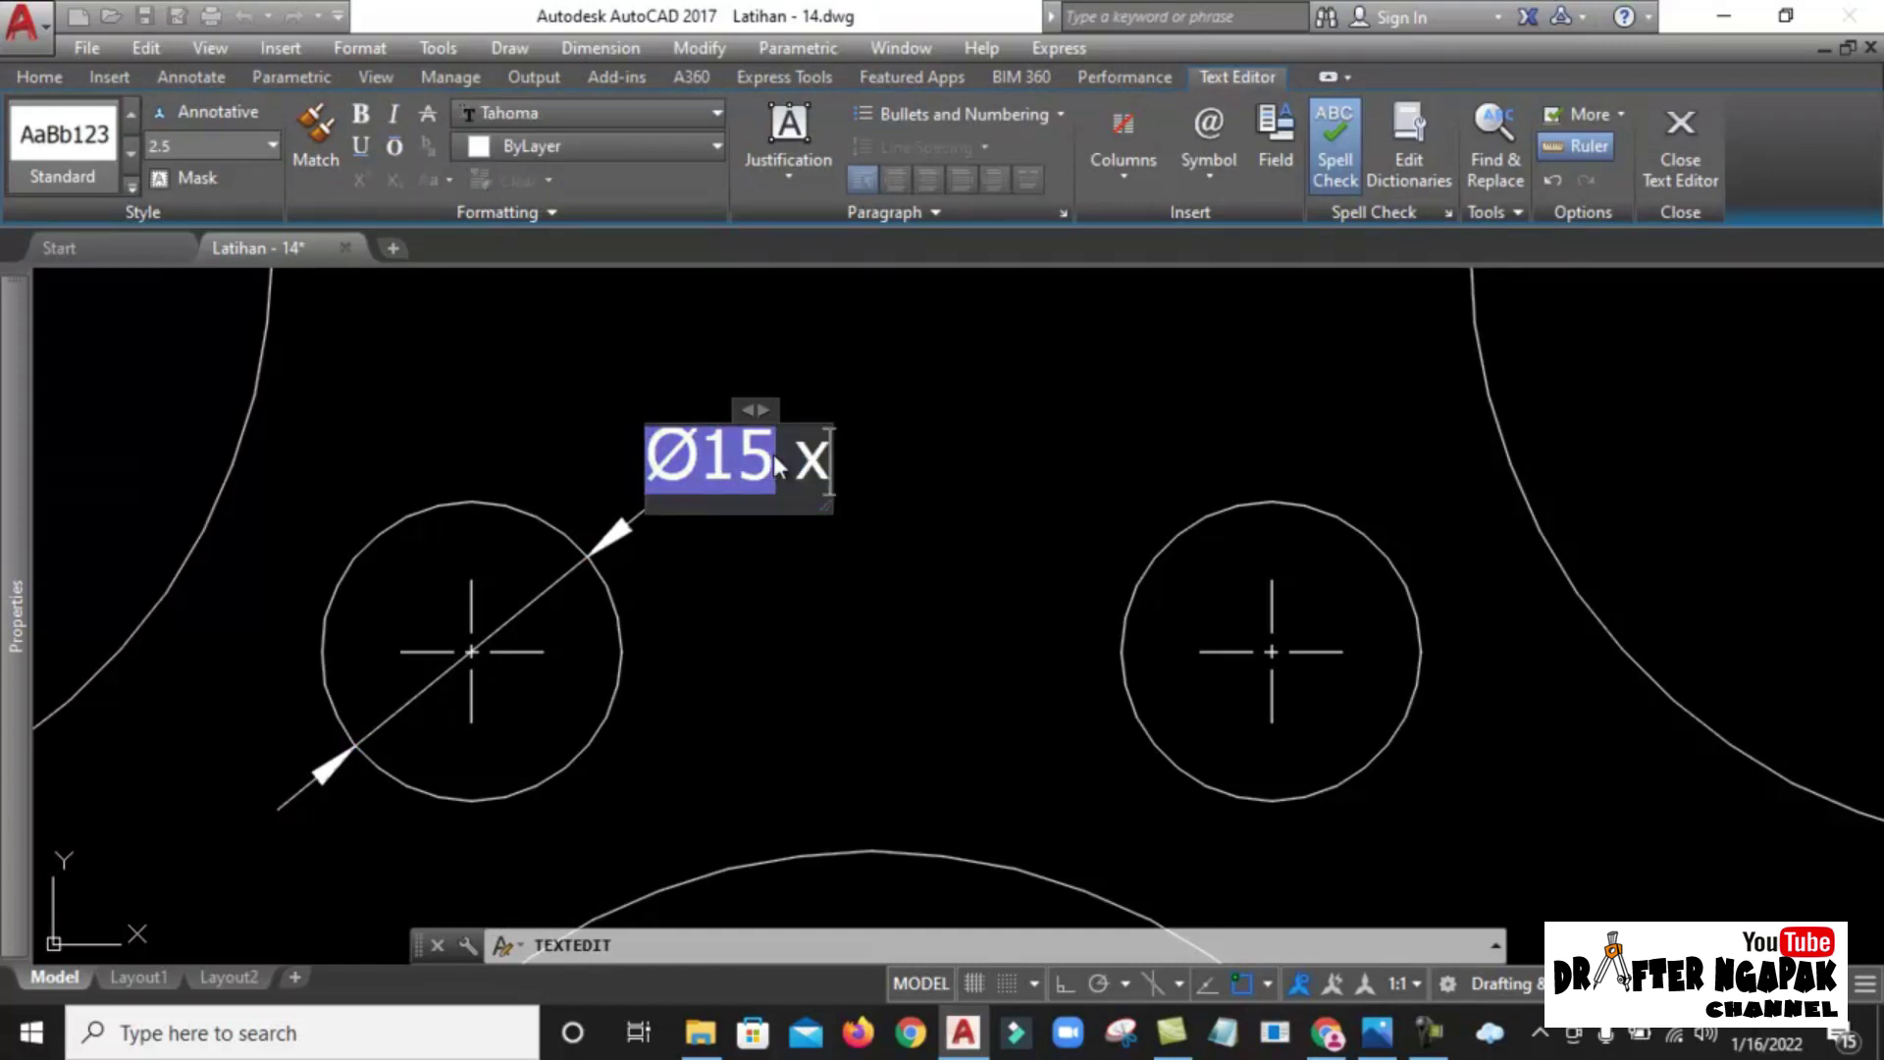
type(" 4")
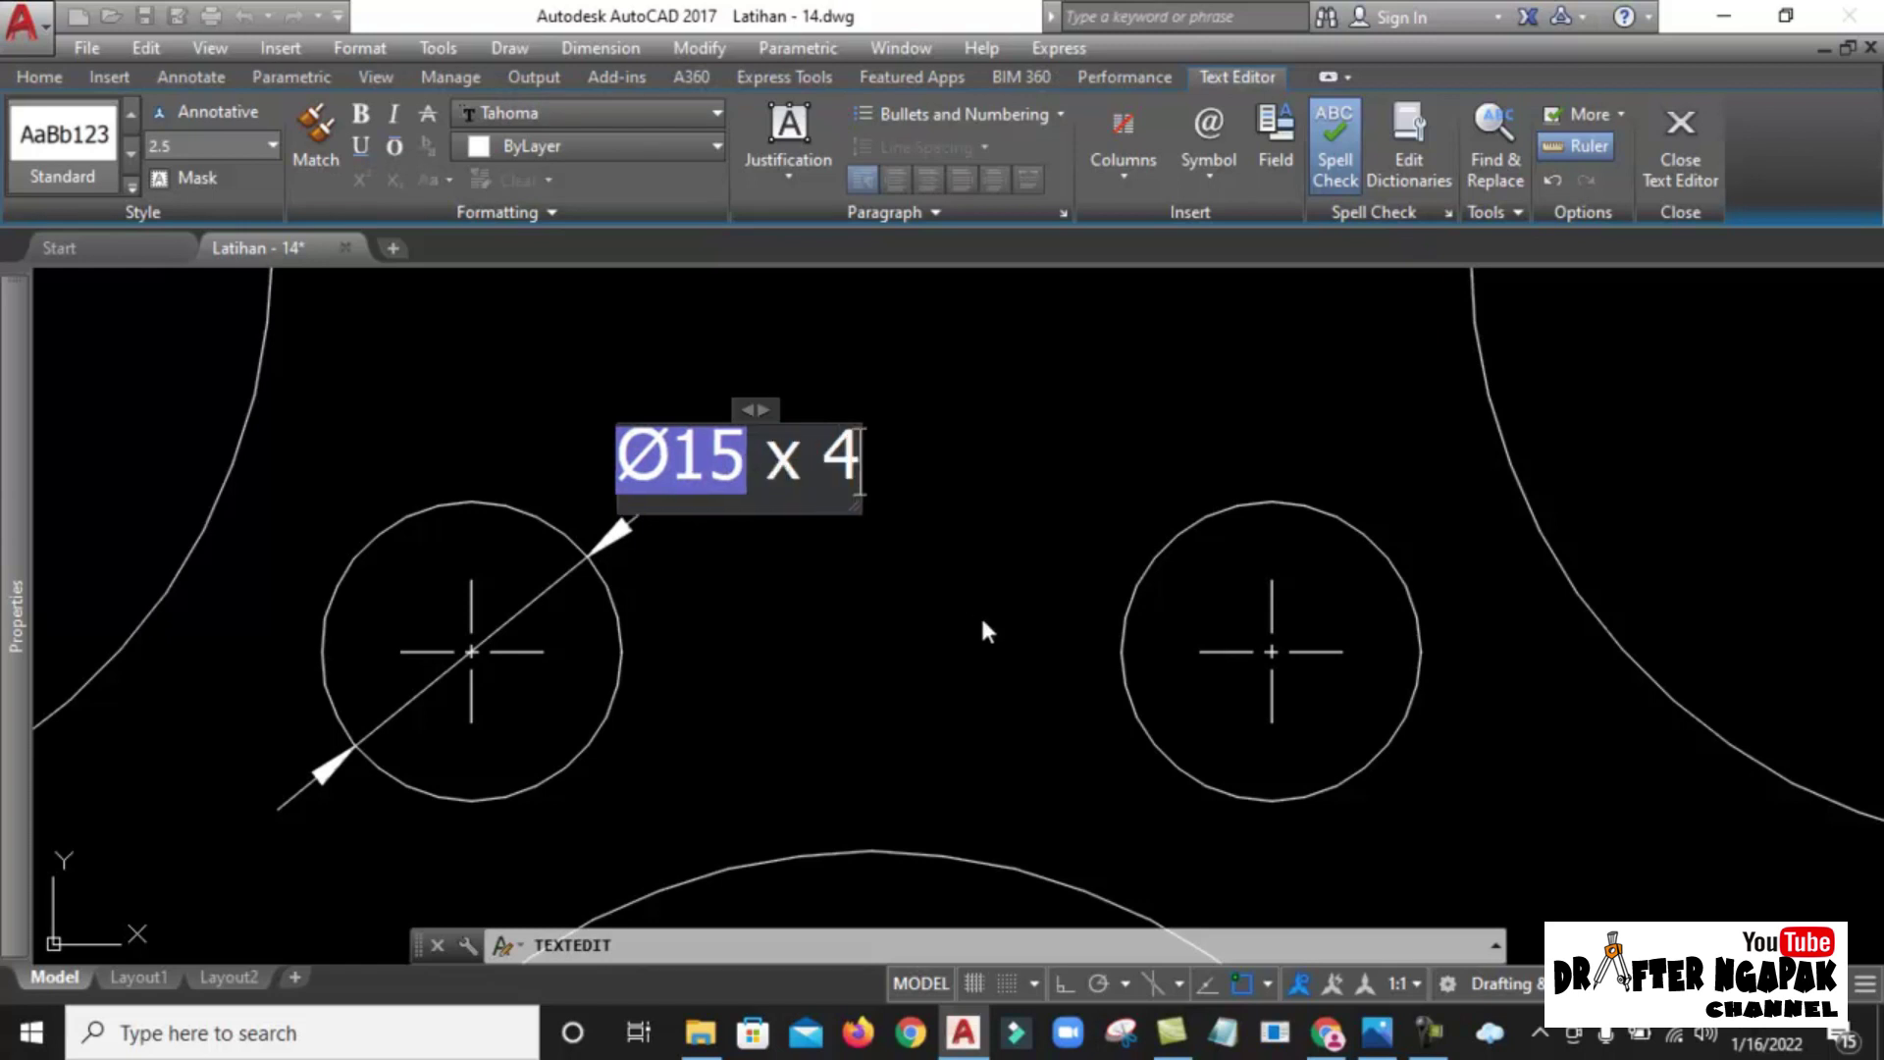
left_click(985, 626)
scroll(961, 538, "down", 5)
scroll(848, 534, "up", 1)
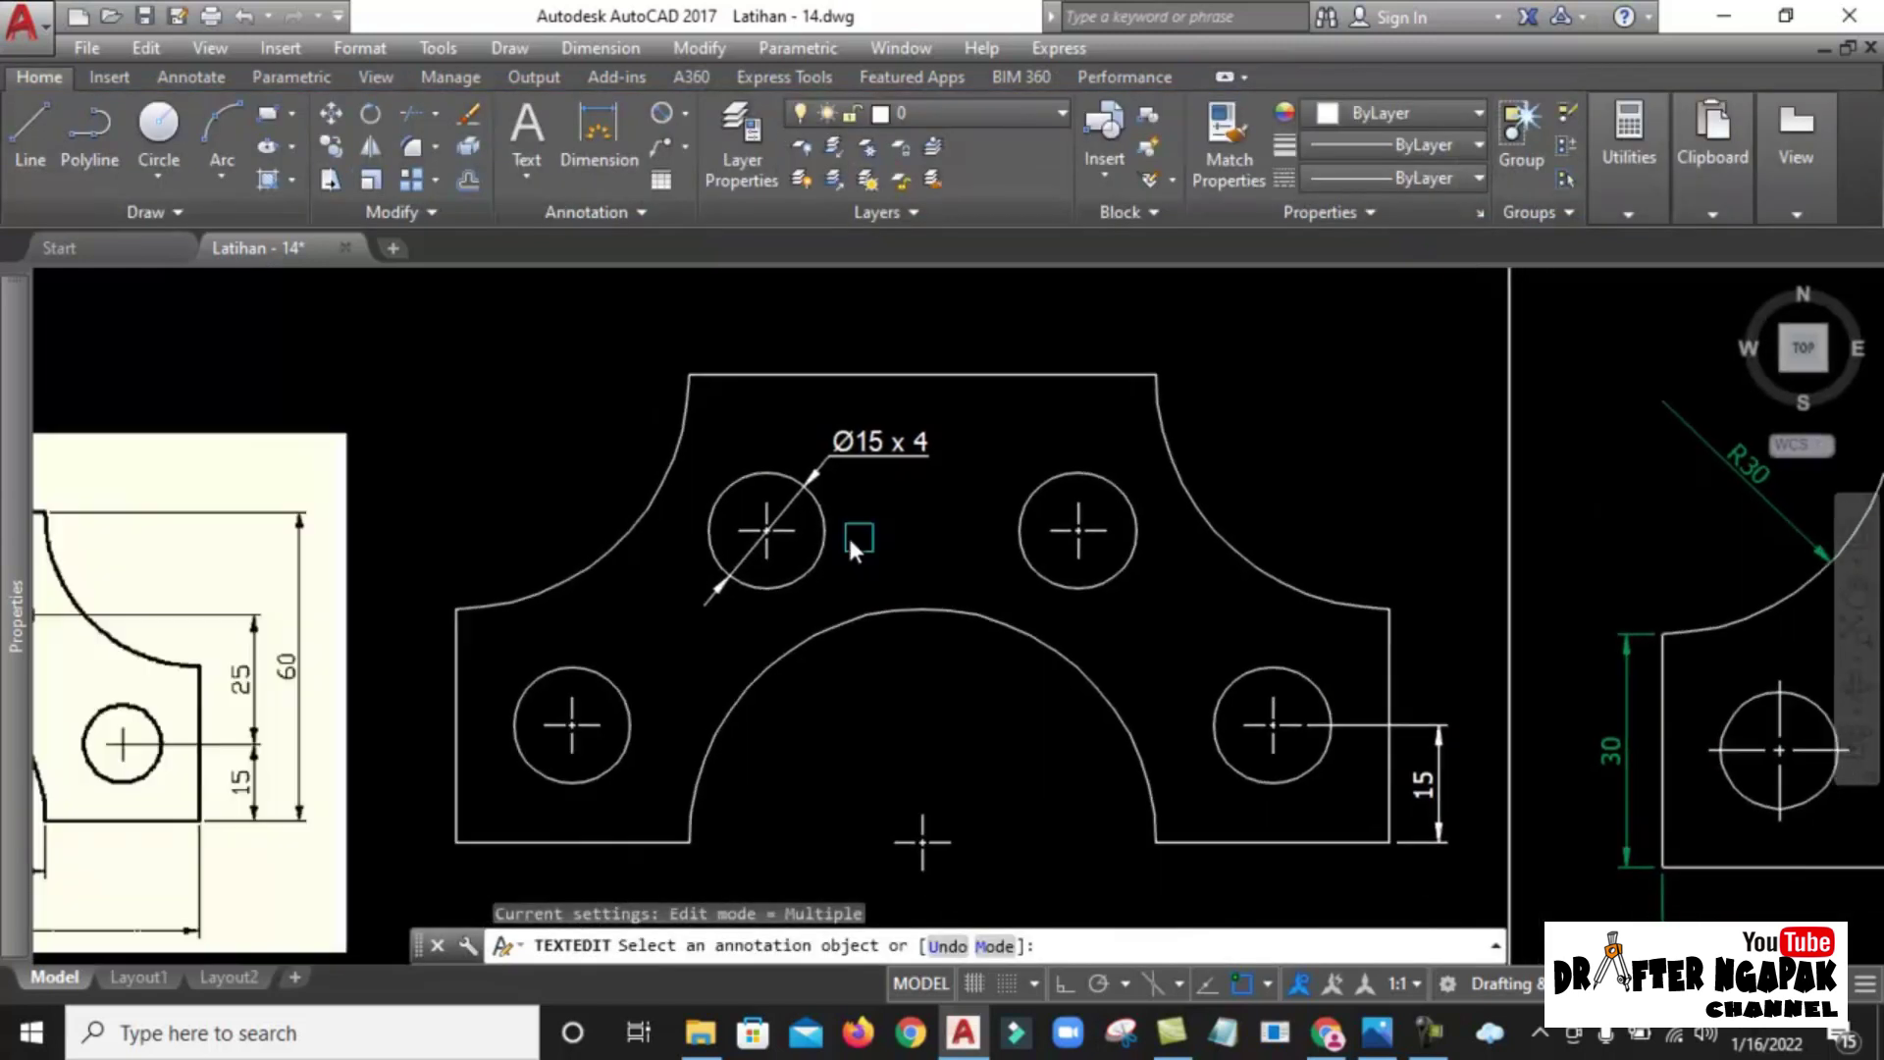
key("Escape")
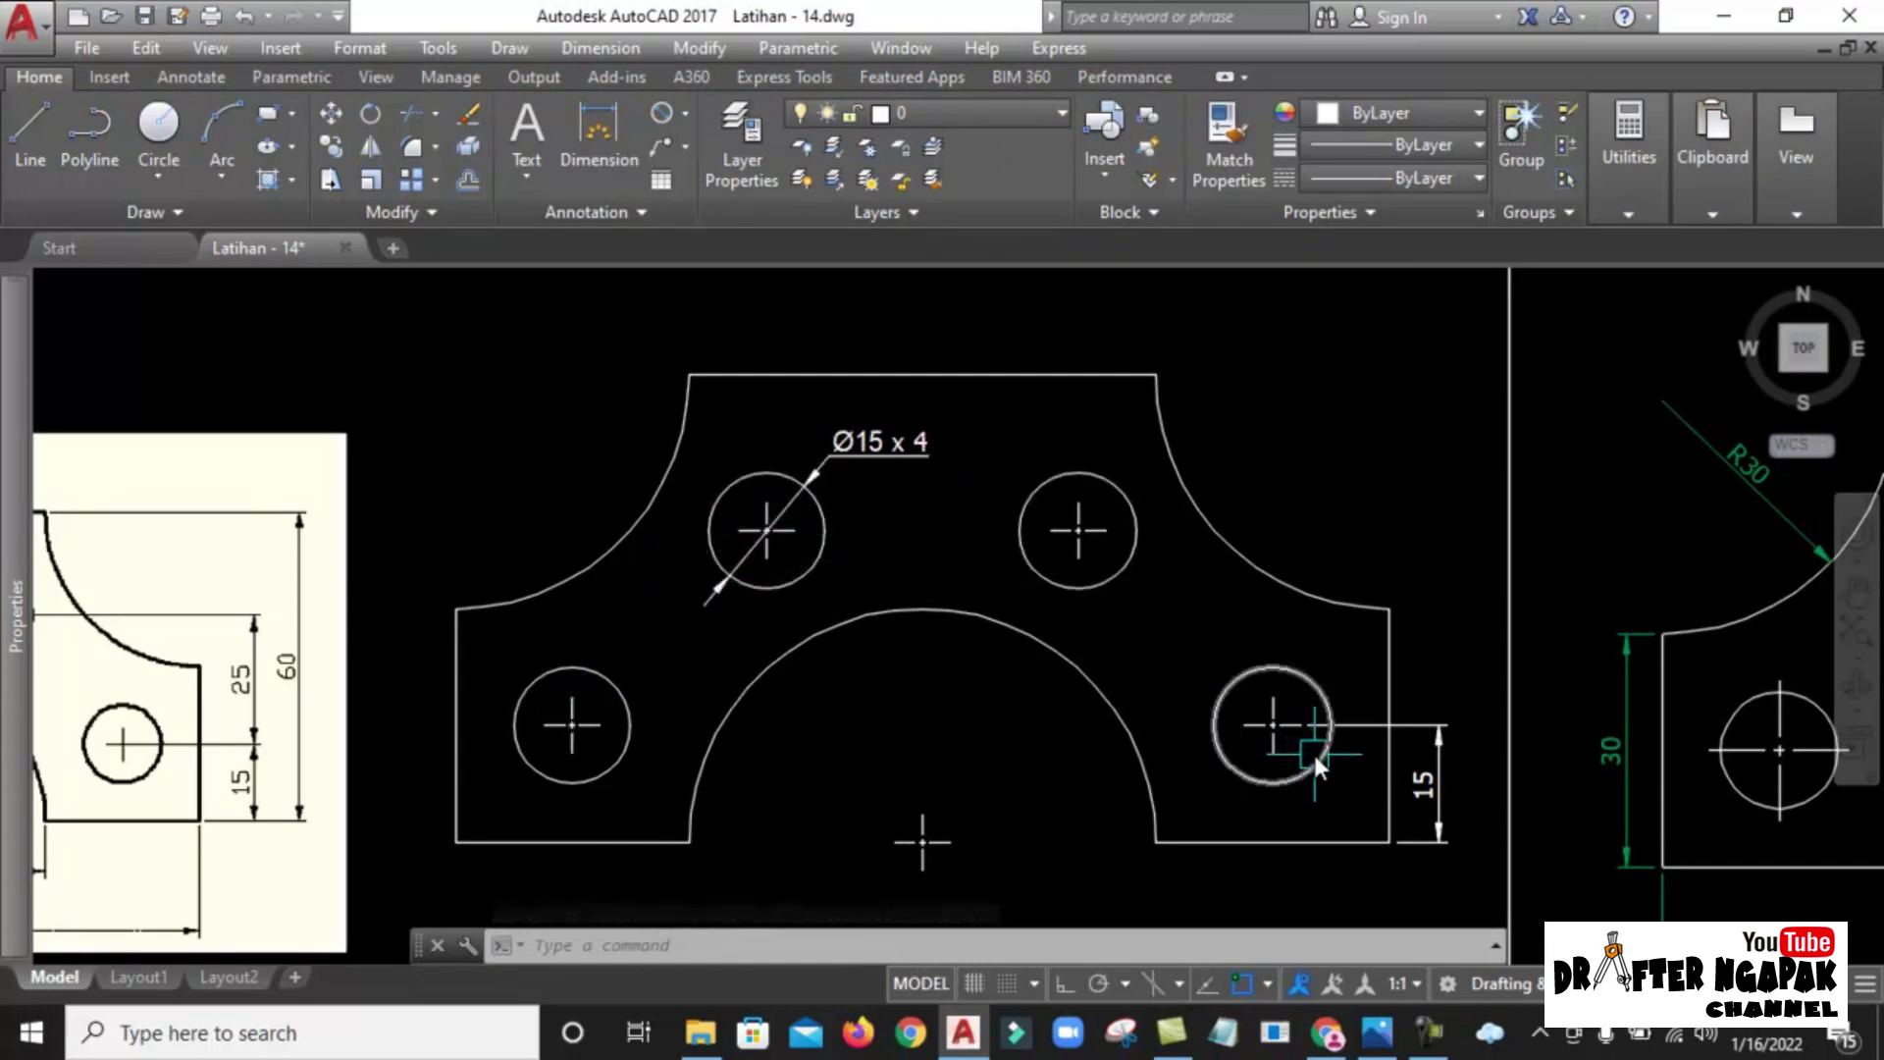
scroll(1119, 626, "down", 4)
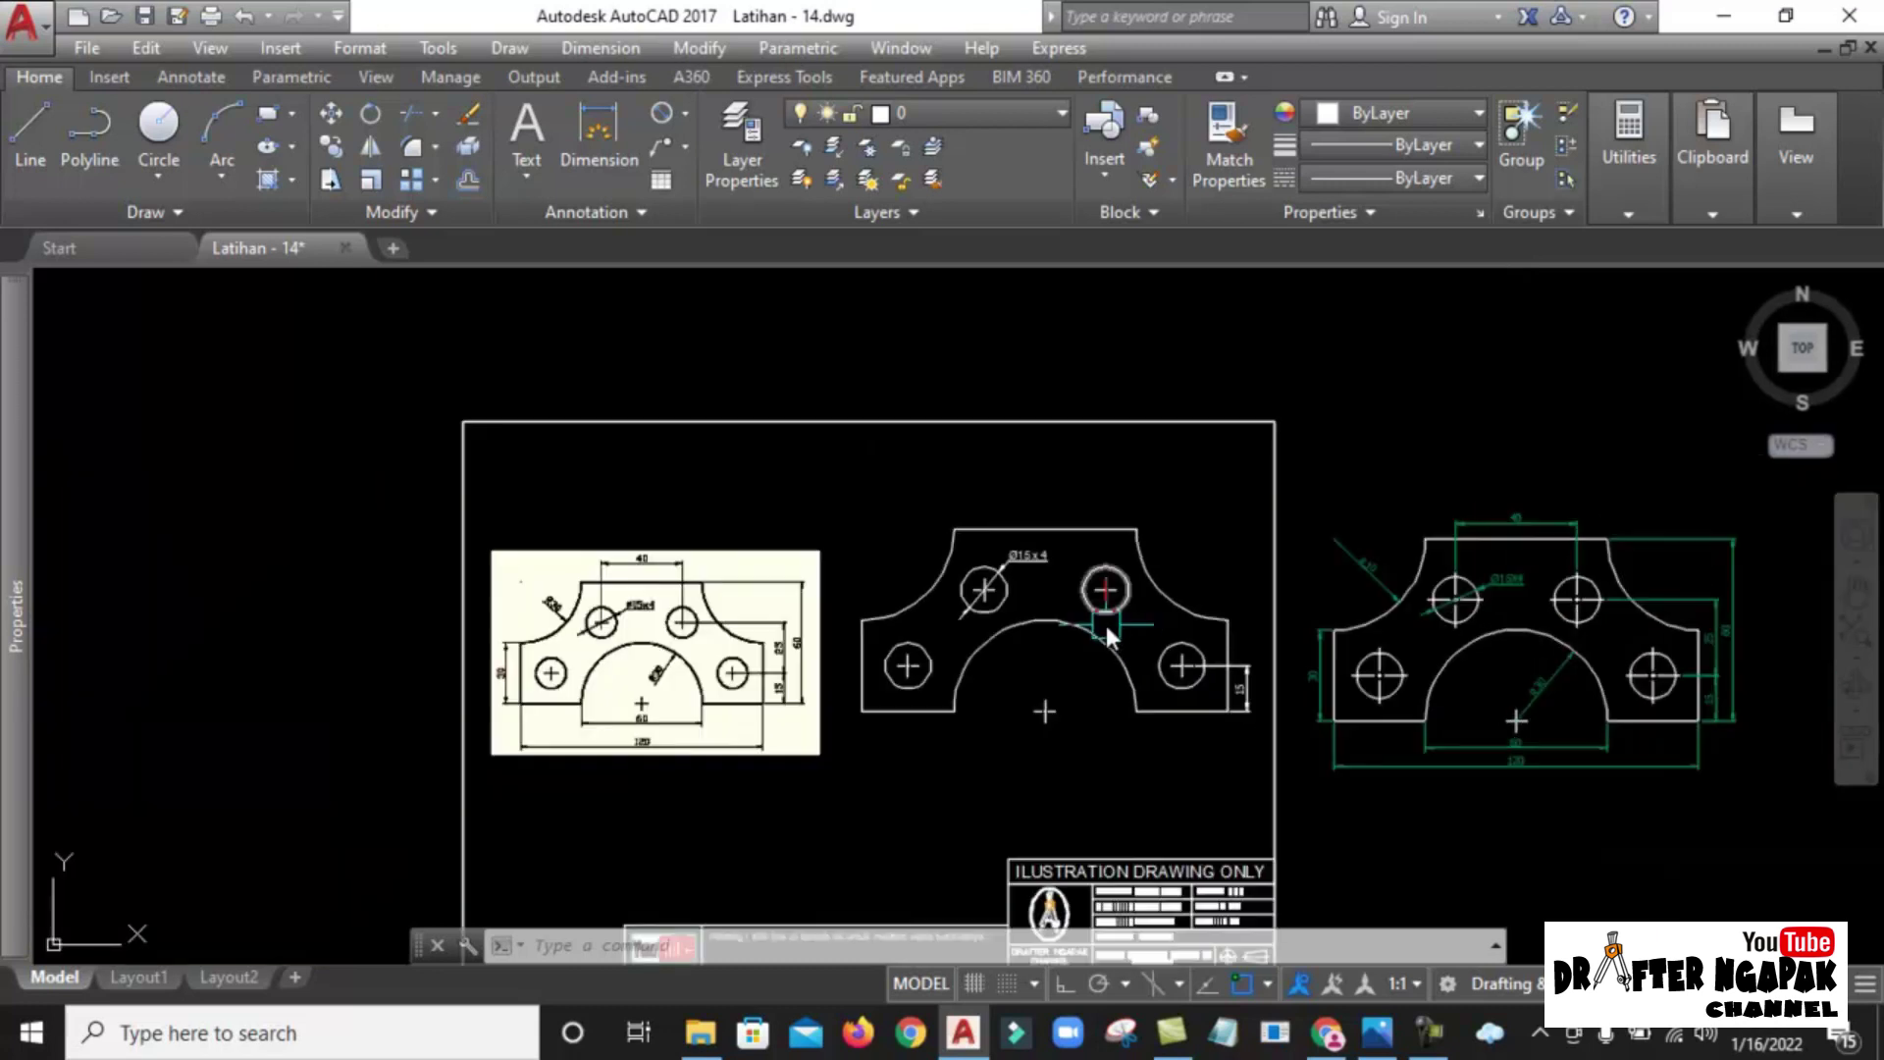
scroll(1109, 621, "up", 2)
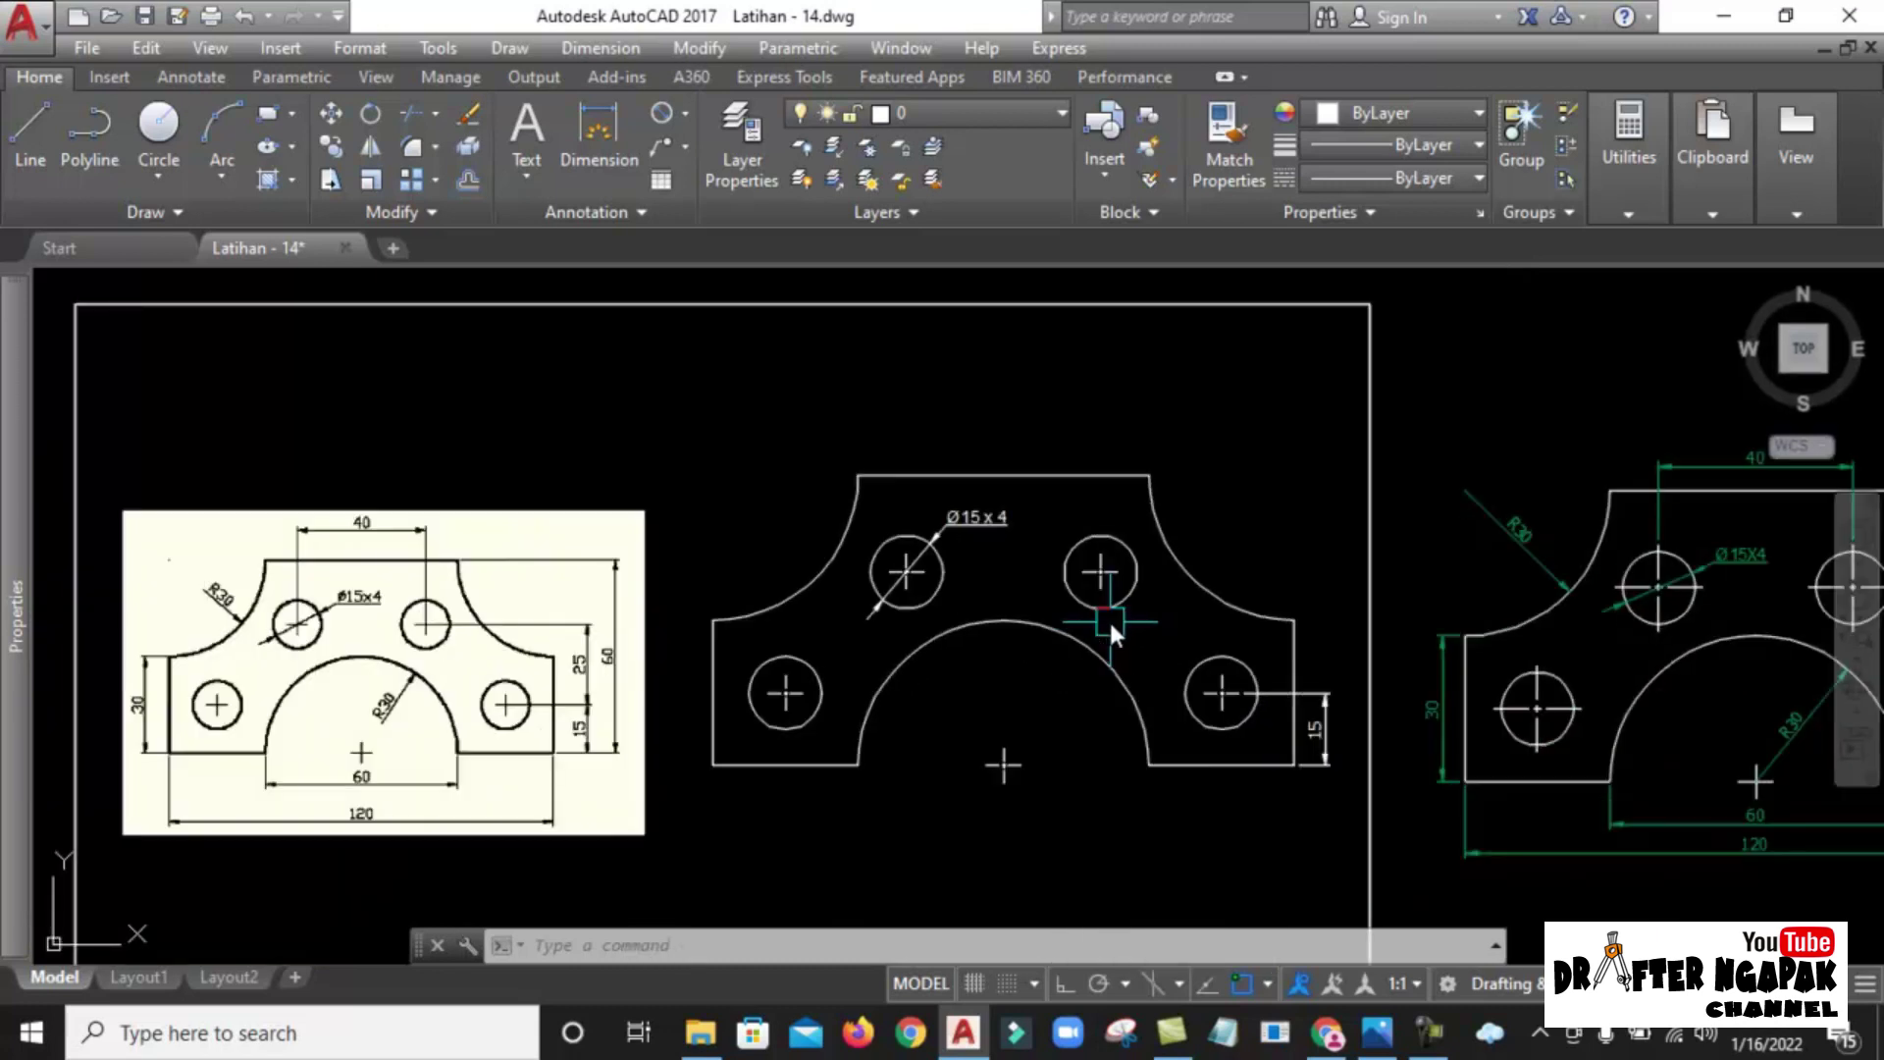
middle_click_drag(1139, 609, 863, 573)
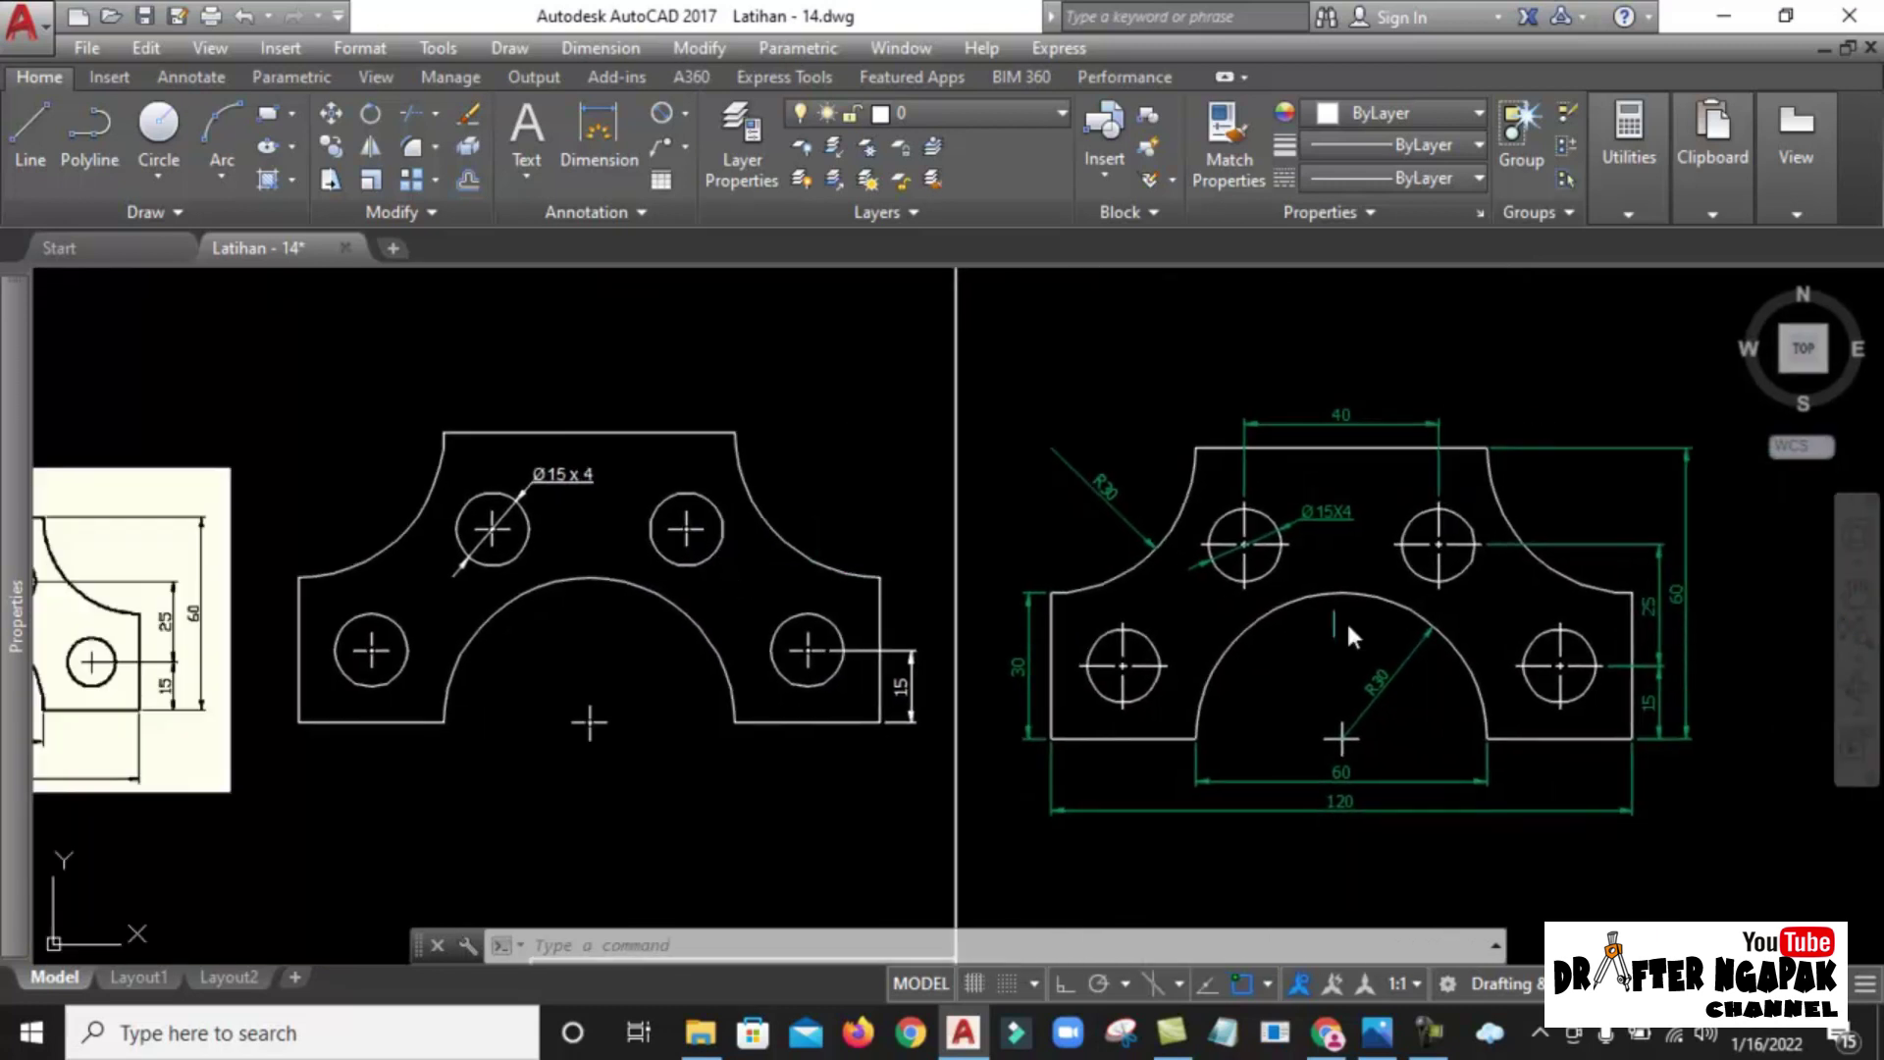
scroll(1693, 624, "up", 2)
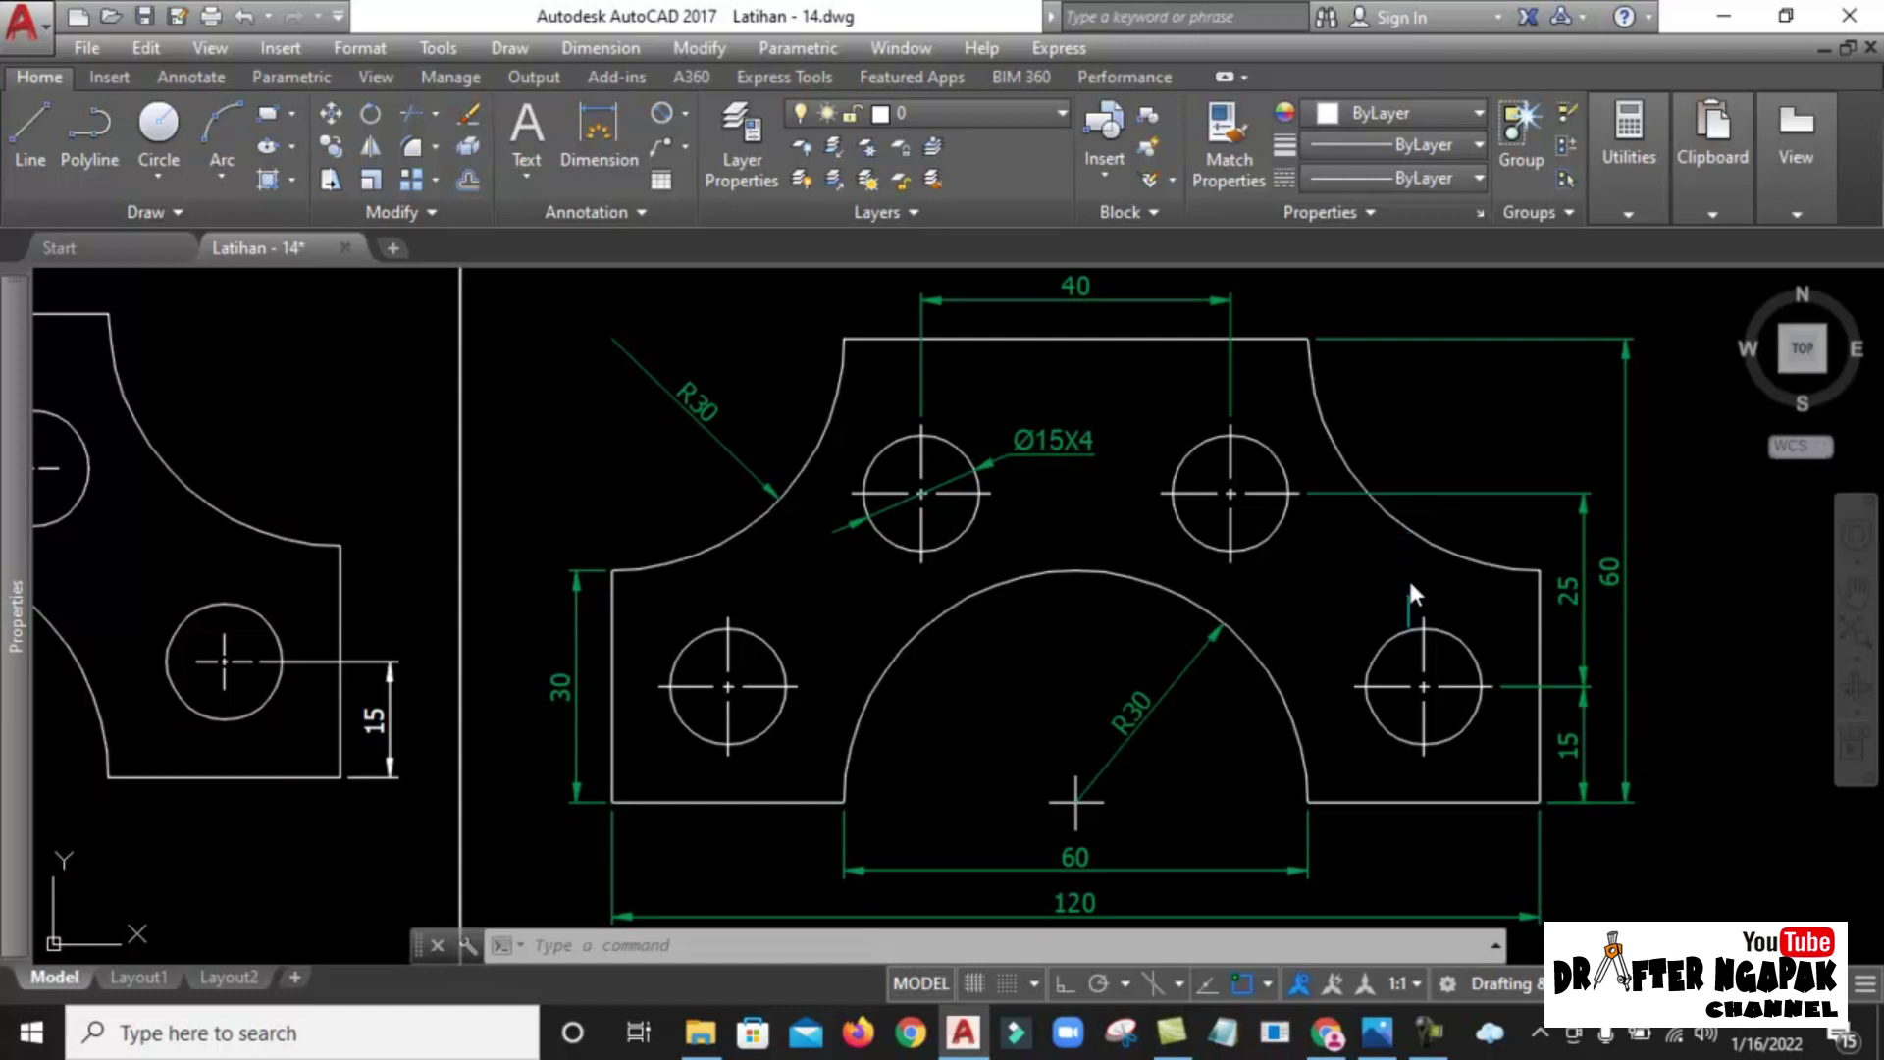
scroll(1429, 579, "down", 2)
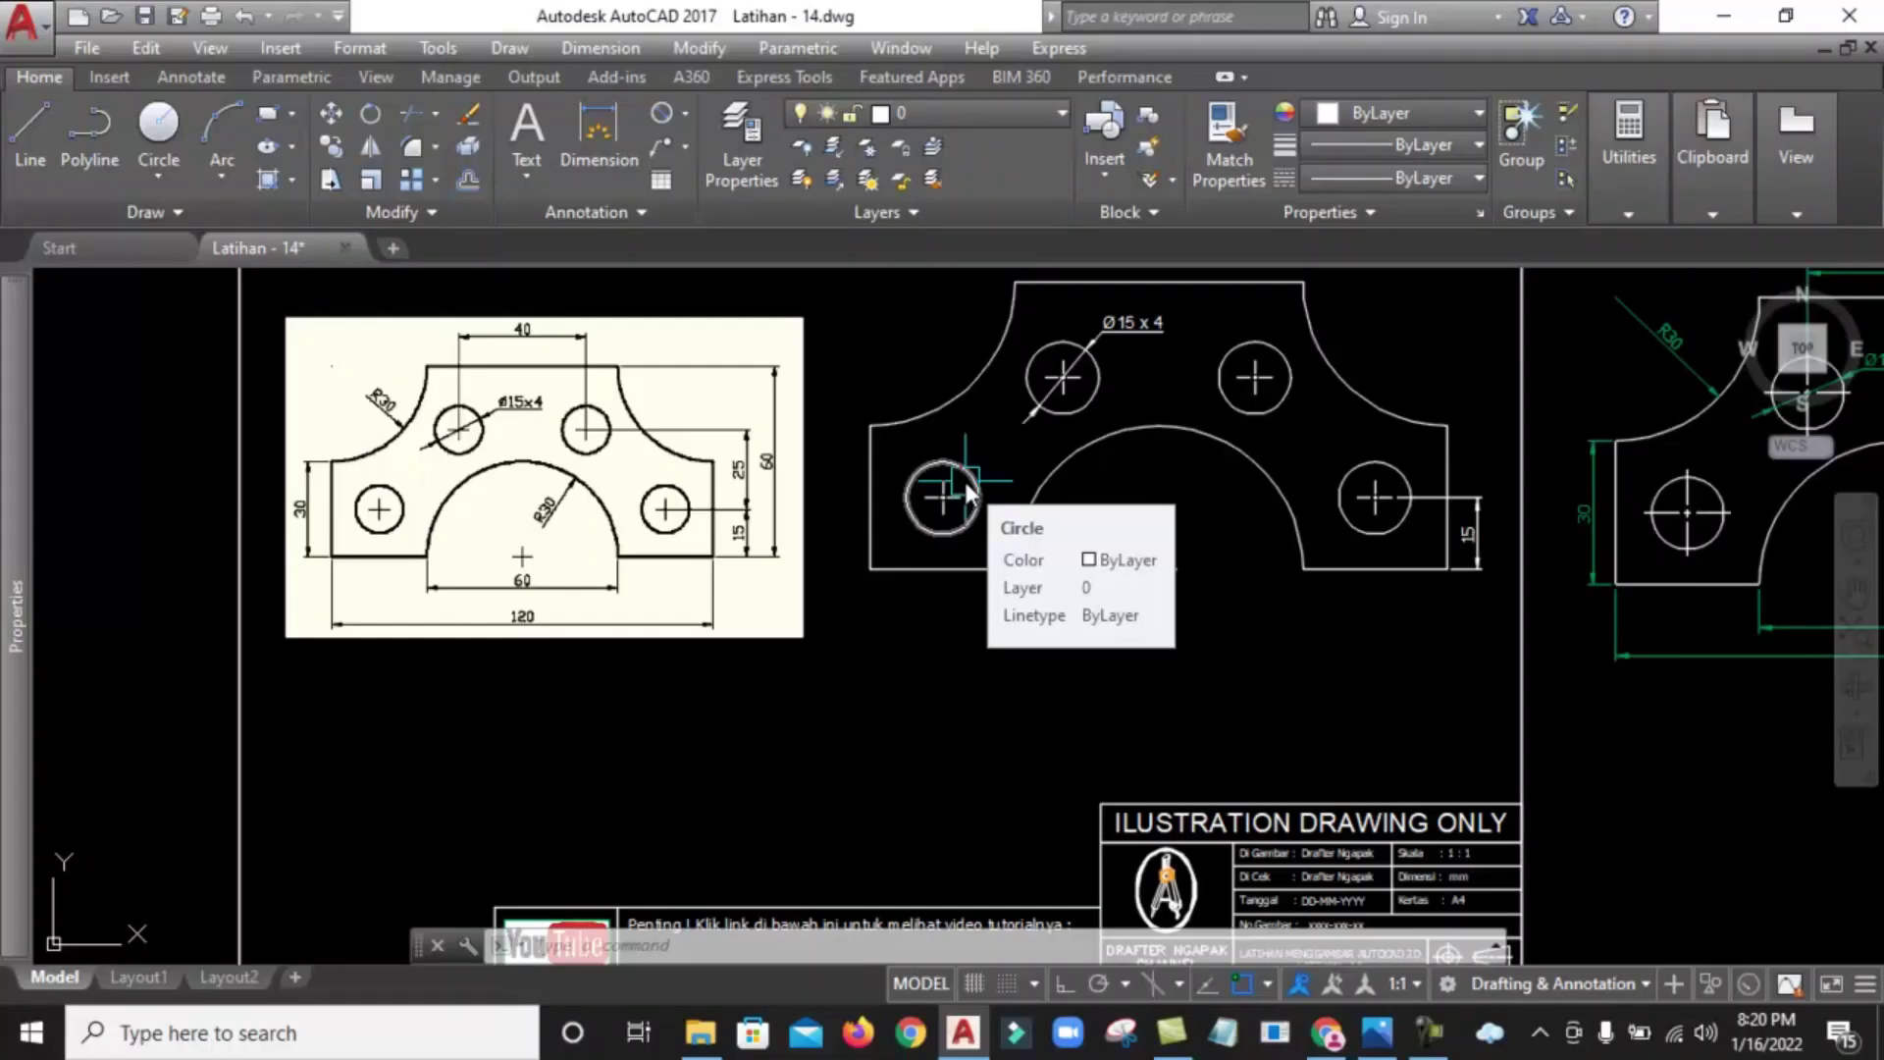
scroll(964, 479, "down", 2)
scroll(832, 799, "up", 4)
scroll(798, 750, "up", 2)
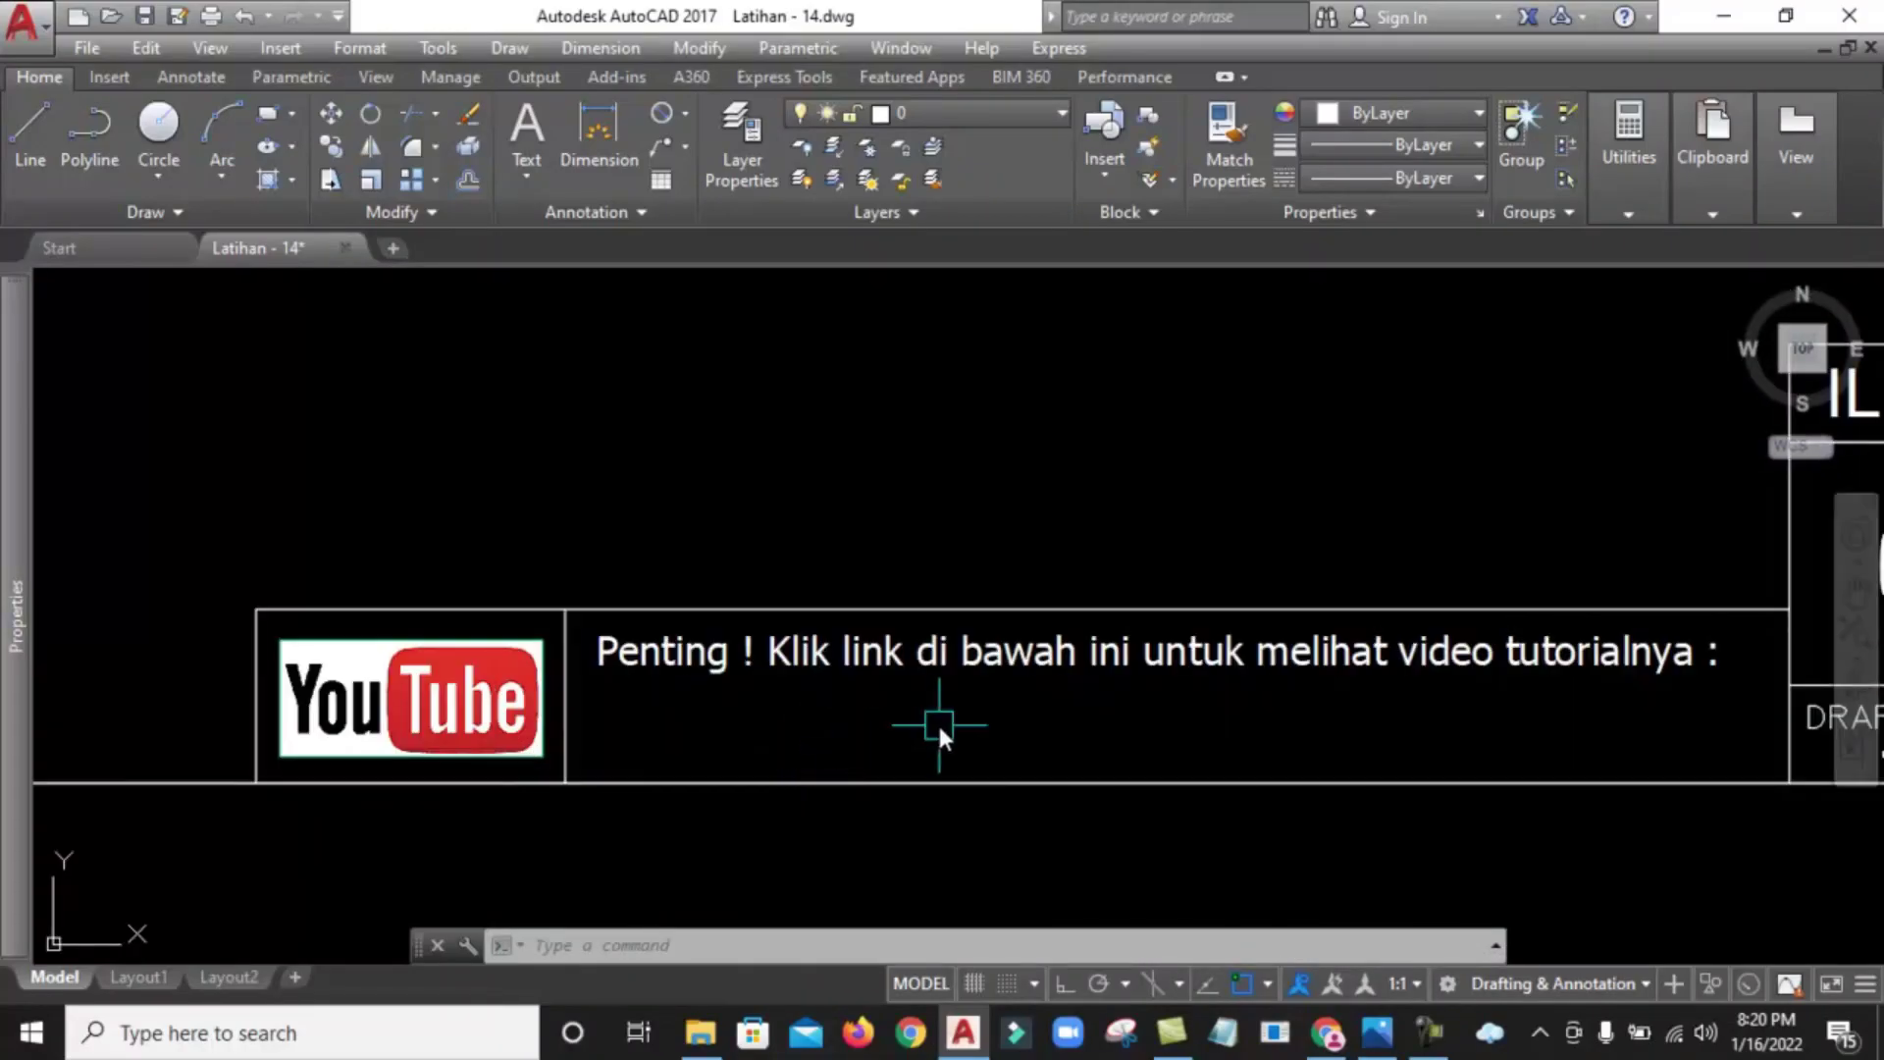
middle_click_drag(984, 706, 763, 721)
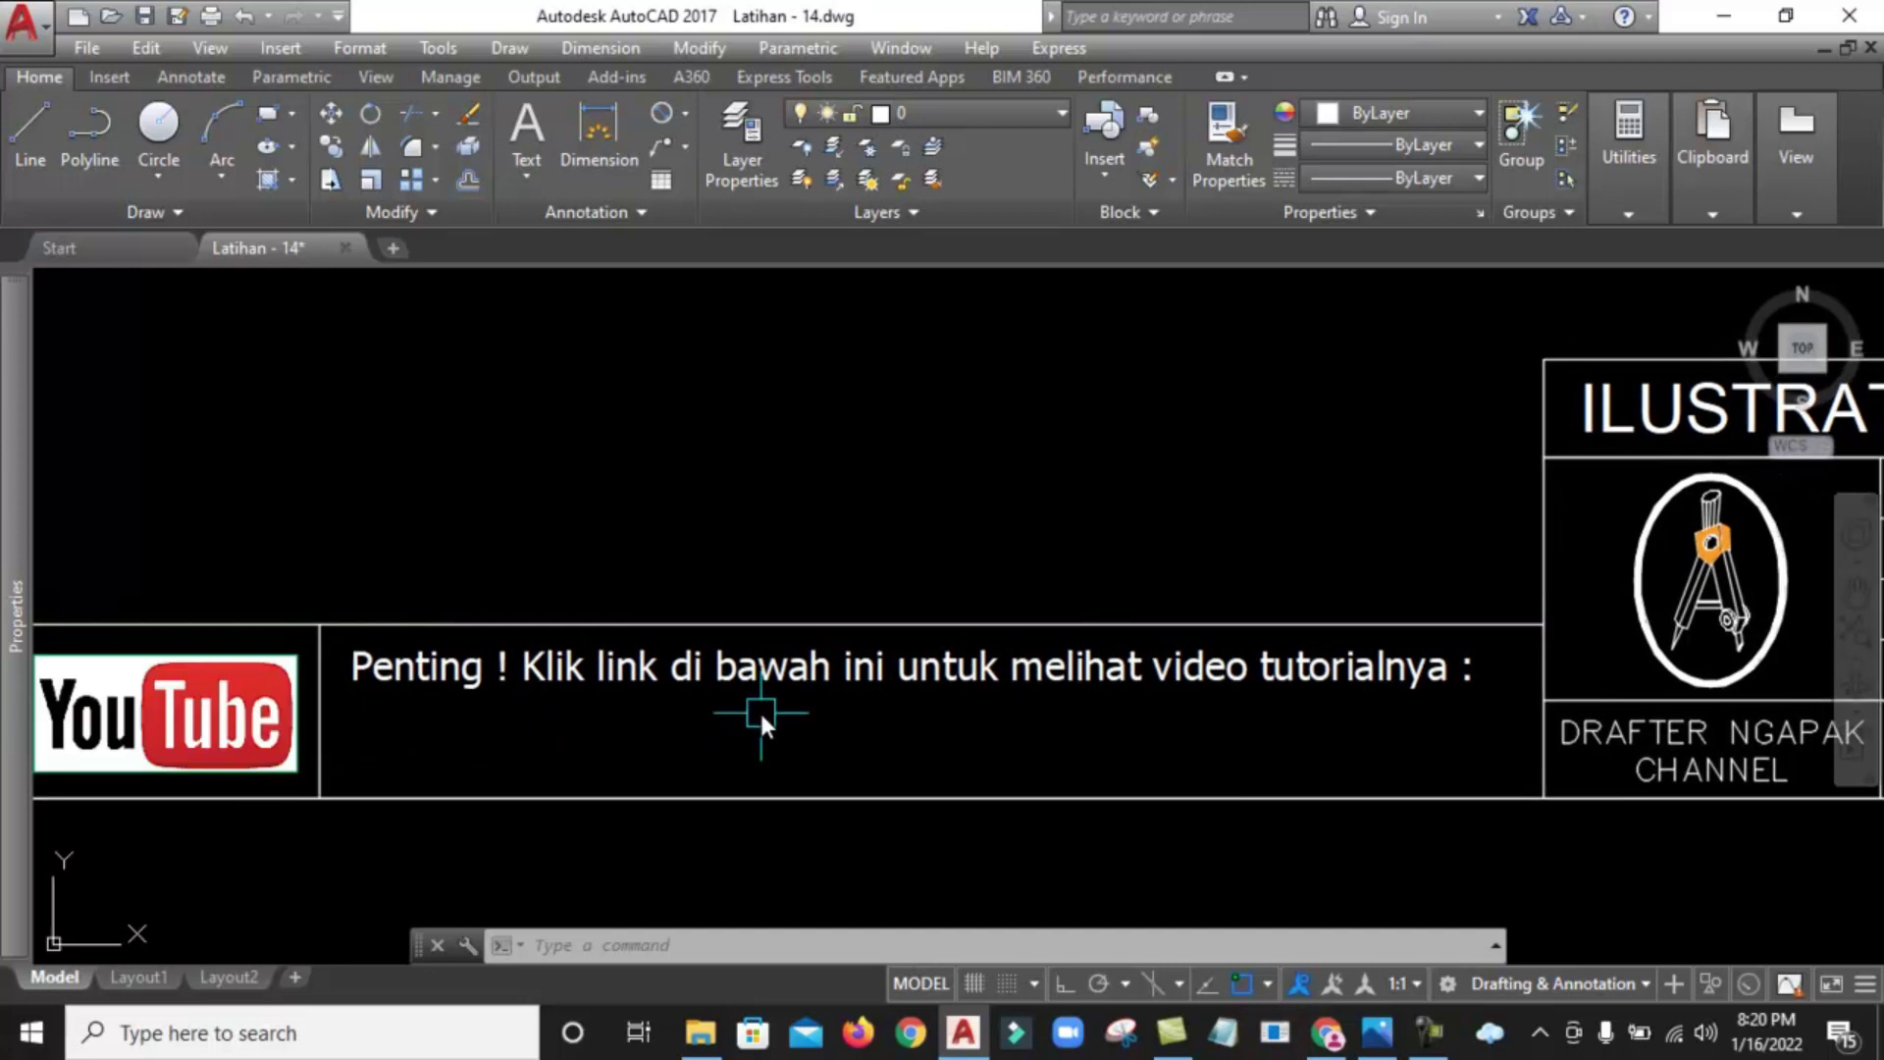